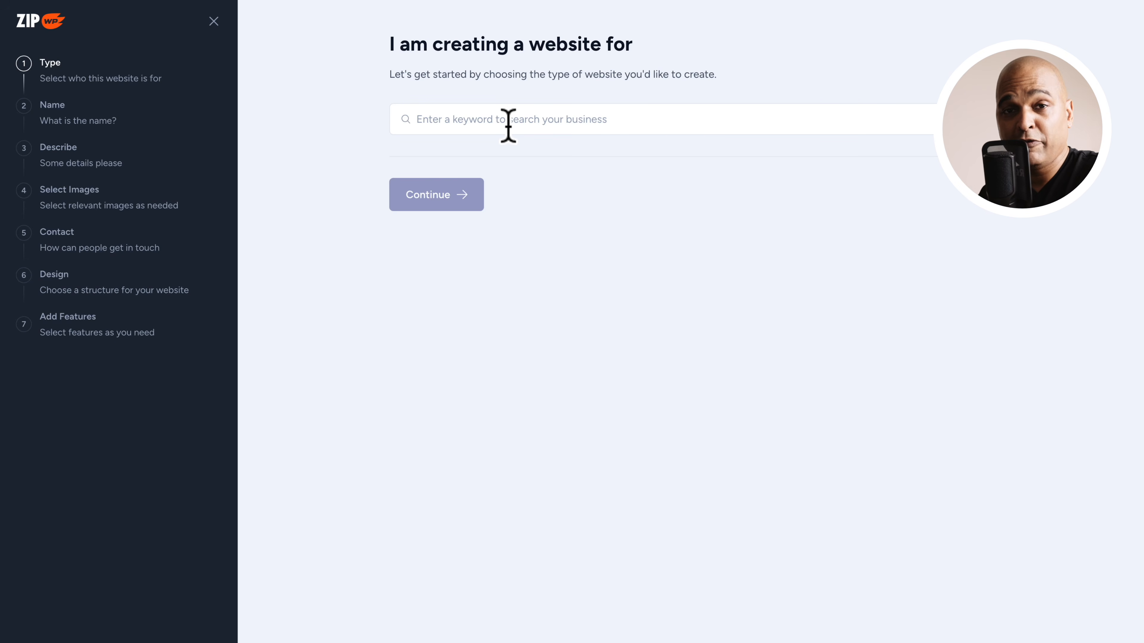
- Choose Business Consulting as the website type and name the website Jaycy Consulting
left_click(476, 121)
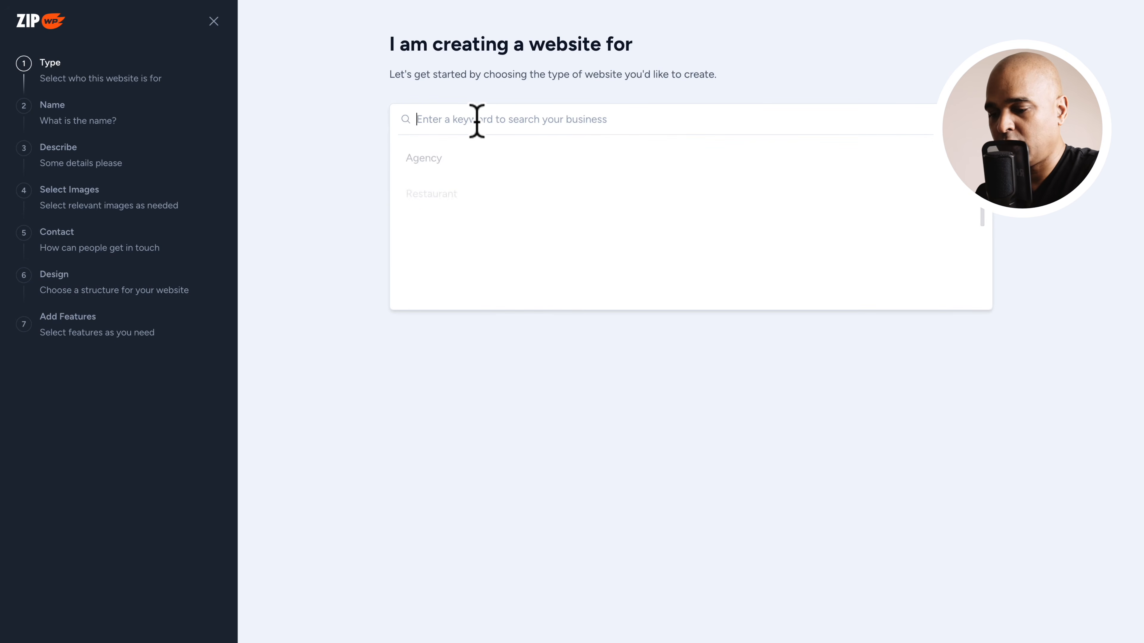
type("consulting")
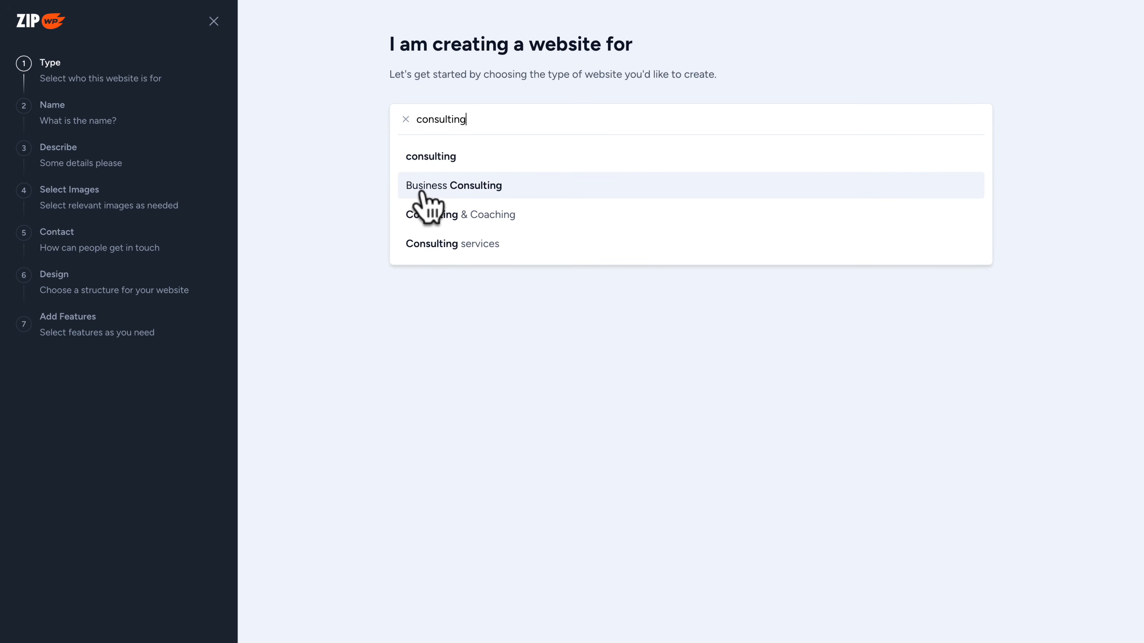
left_click(422, 192)
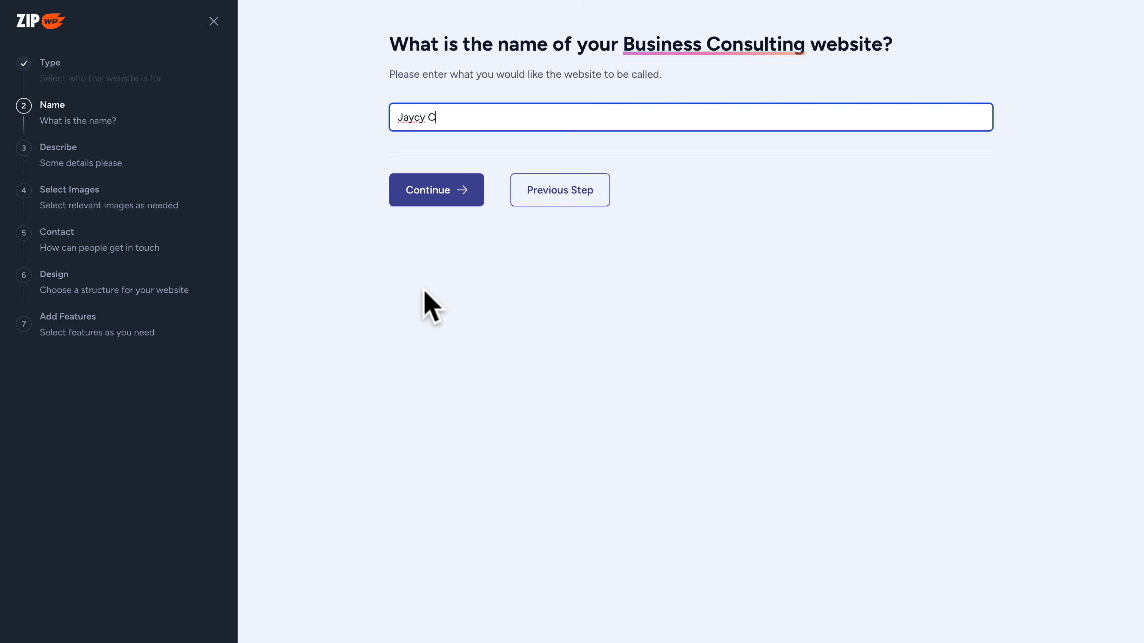
left_click(432, 196)
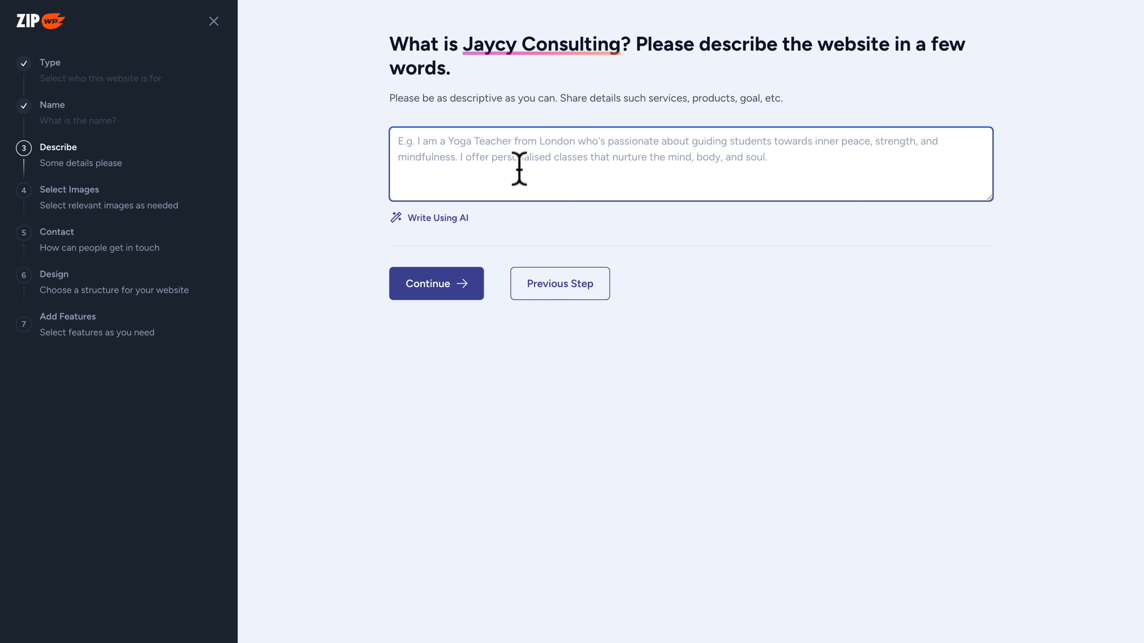
- Describe Jaycy's work helping professionals become consultants and monetize their knowledge, mention the ebook "Your Brain Is A Cash Machine", and improve the description with AI
type("Jaycy from Jaycy Consulting is a consultant helping professionals become consultants and monetize their knowledge. This website is about is upcoming ebook called \"Your Brain Is A Cash Machine\".")
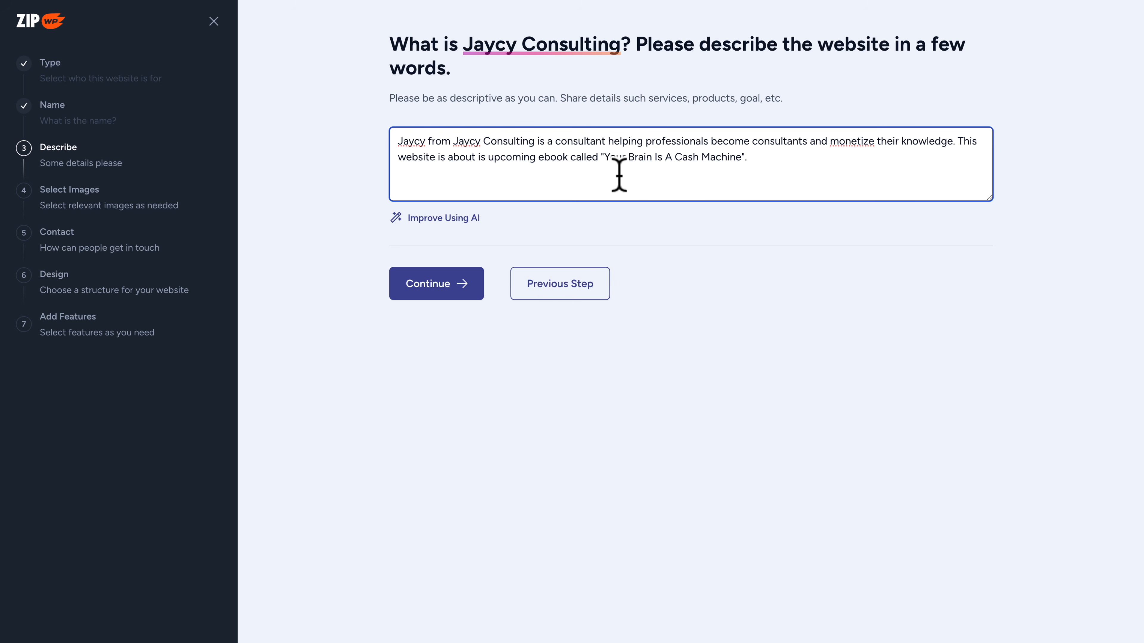
left_click(445, 219)
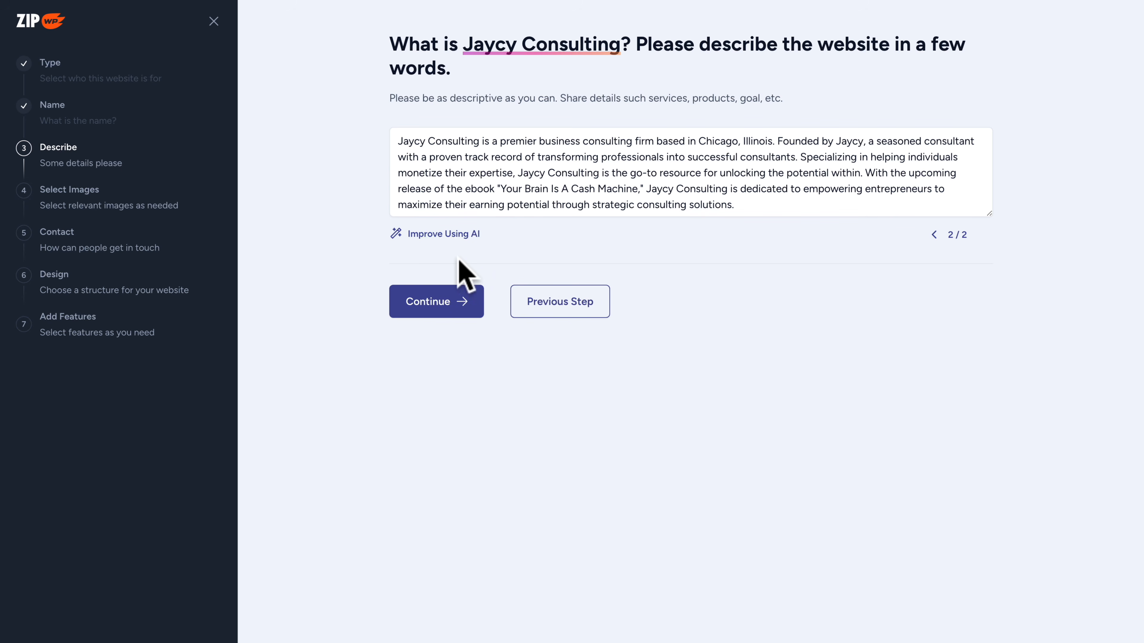
left_click(425, 303)
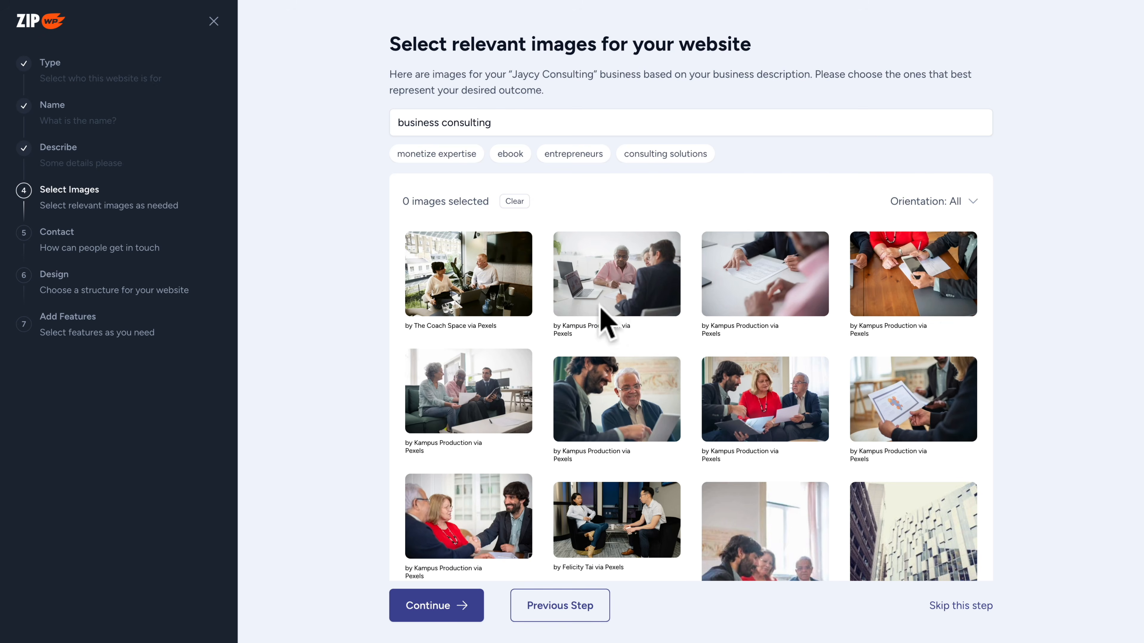
- Select six business consulting photos of meetings and client conversations for the website and proceed to the contact details
left_click(605, 306)
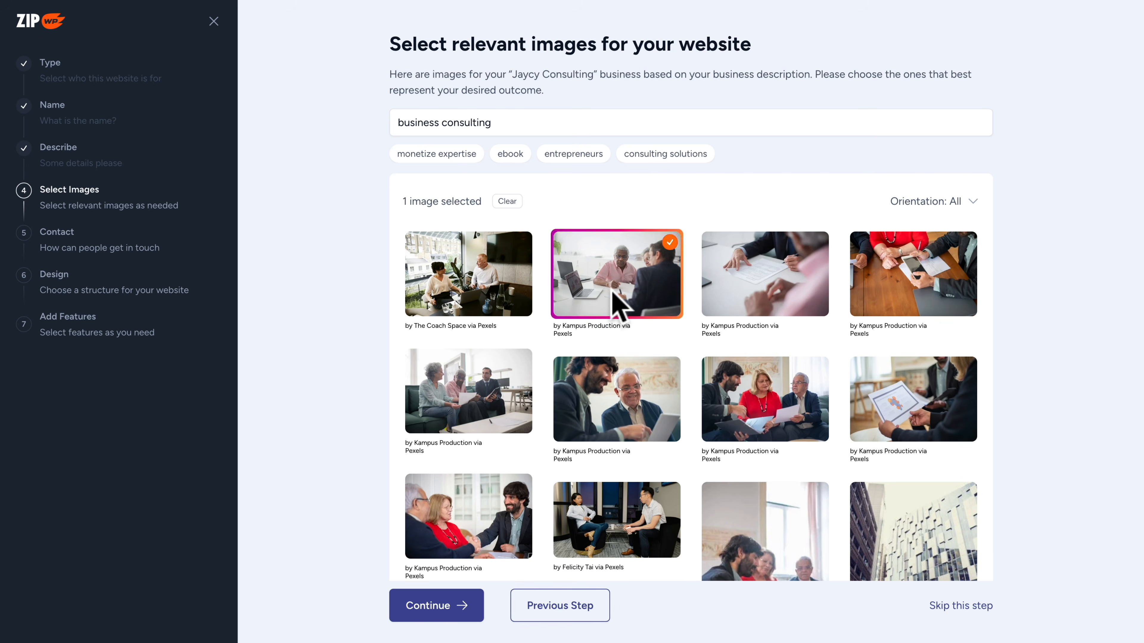
left_click(611, 419)
left_click(606, 507)
scroll(635, 505, "down", 6)
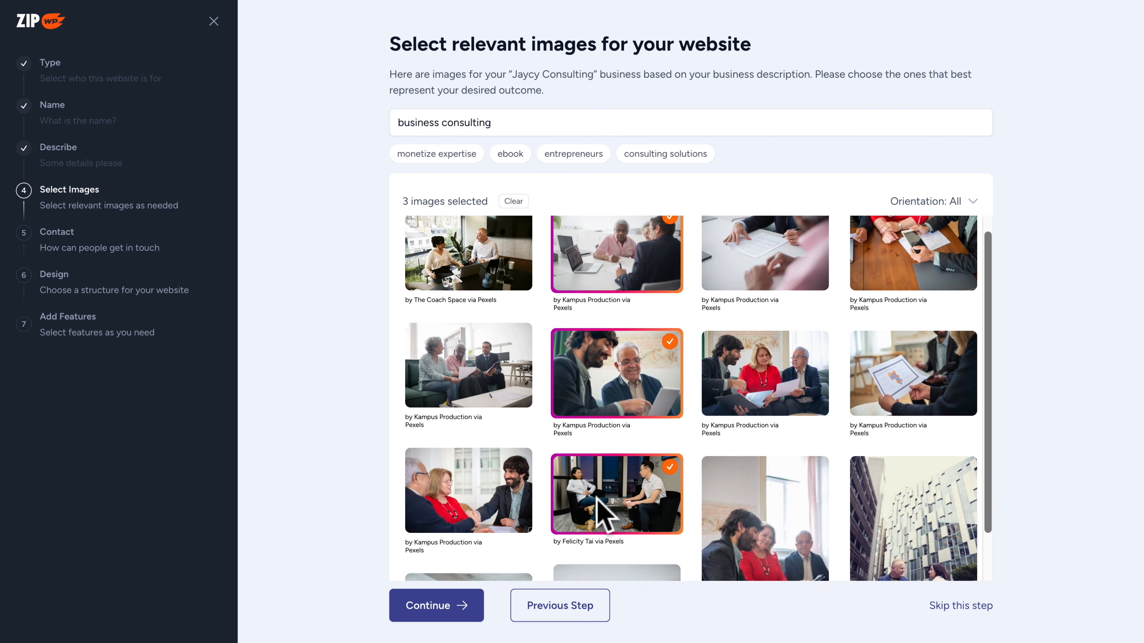
left_click(720, 369)
left_click(471, 412)
left_click(741, 484)
scroll(741, 484, "down", 5)
scroll(676, 409, "down", 5)
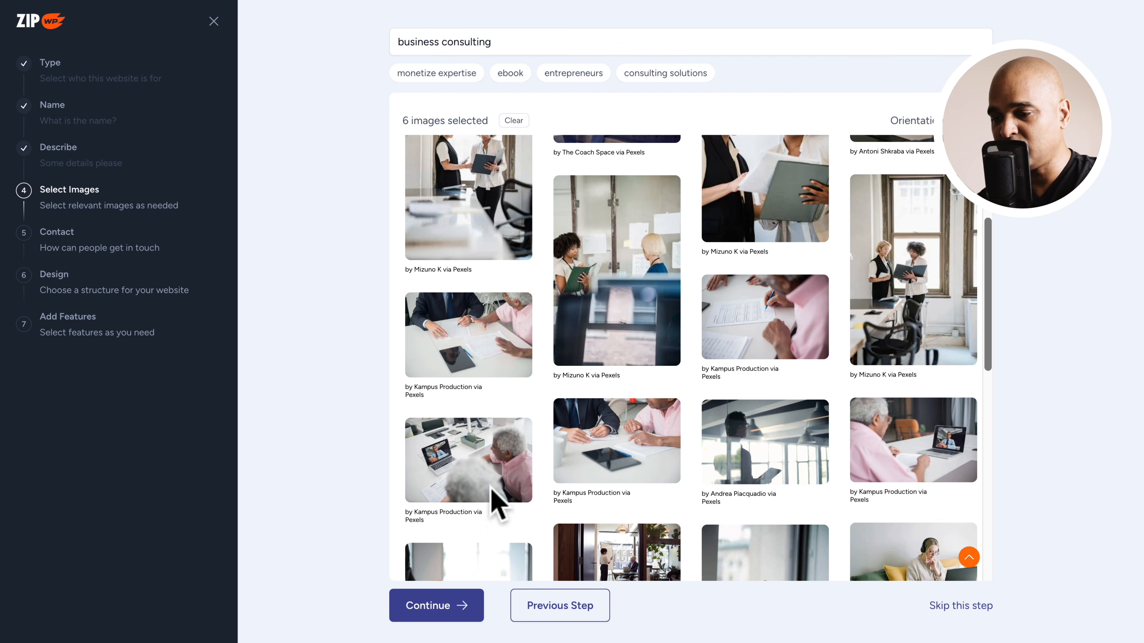
left_click(433, 609)
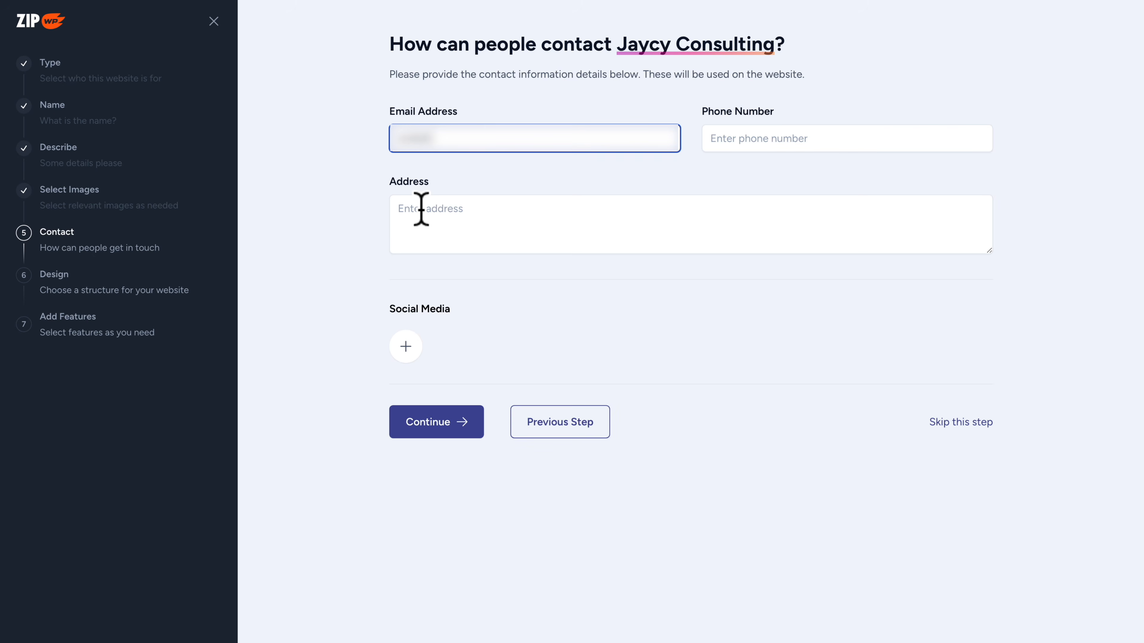
- Fill in the business's e-mail address, phone number and postal address, leaving out social media profiles, and proceed to the design choice
type("om")
key("Tab")
key("Down")
key("Return")
left_click(397, 221)
type("1 Sunset Blv - Melrose Place 90210 Beverly Hills California - USA")
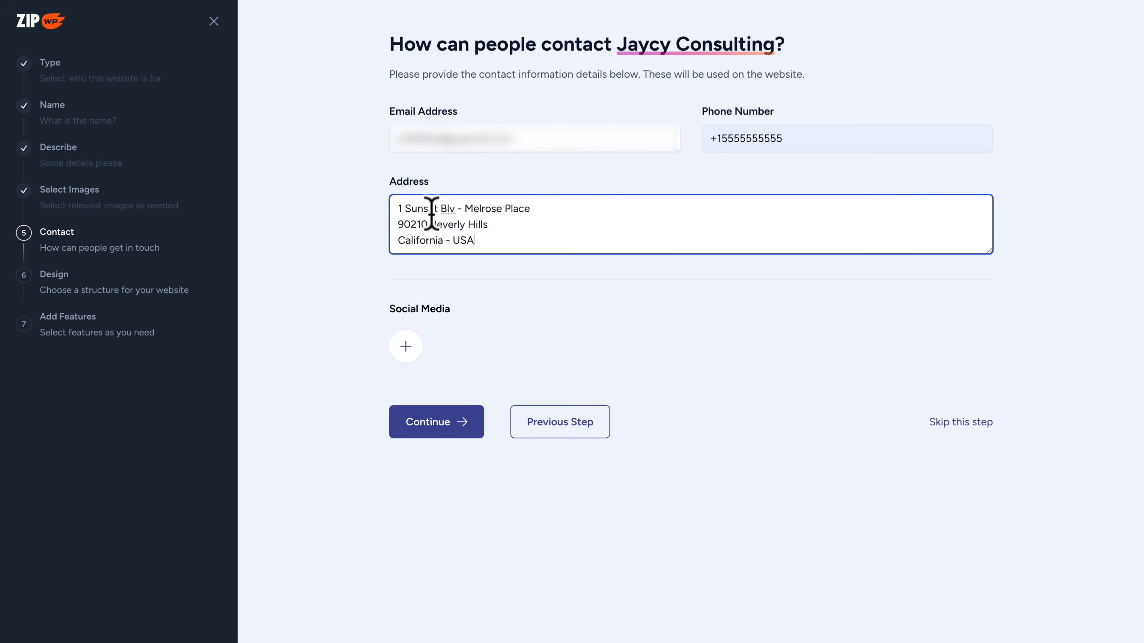
left_click(404, 350)
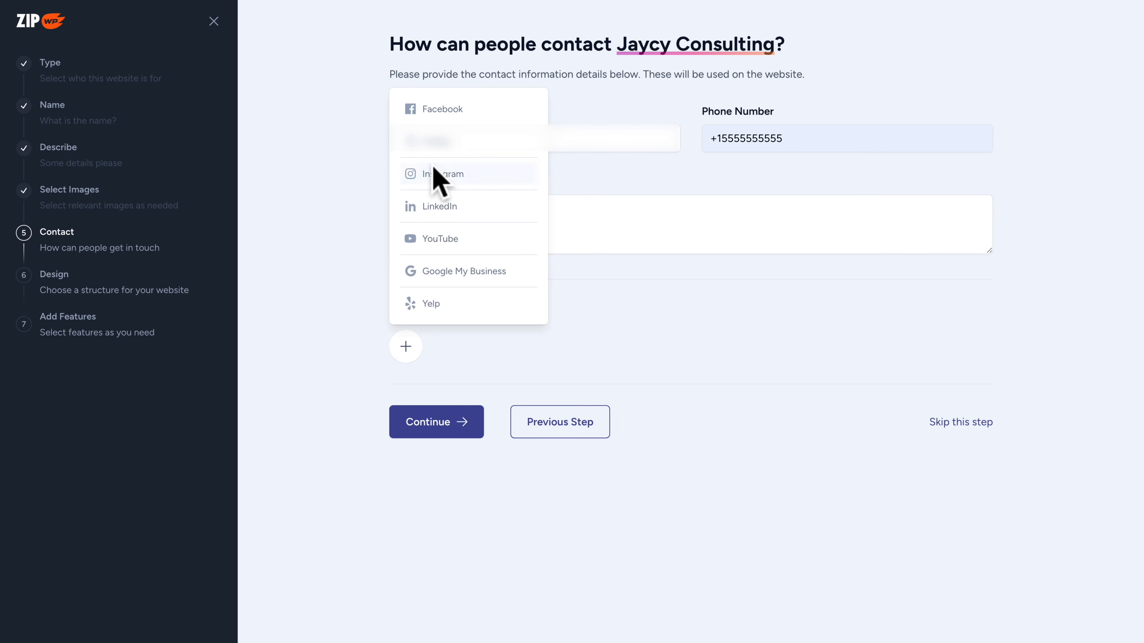
left_click(310, 365)
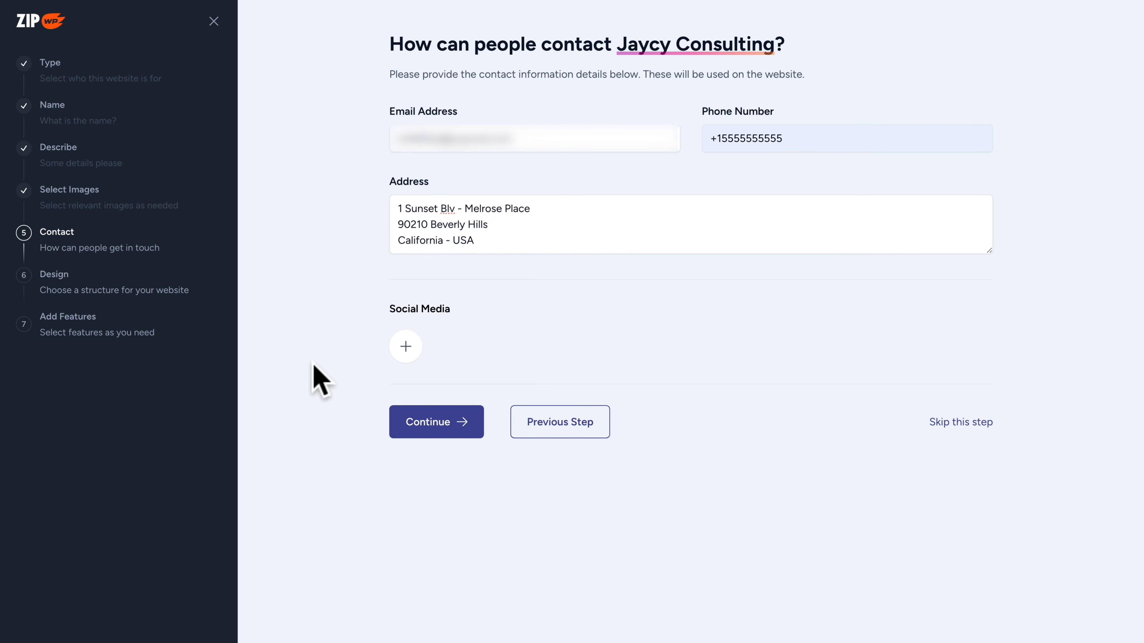
left_click(427, 421)
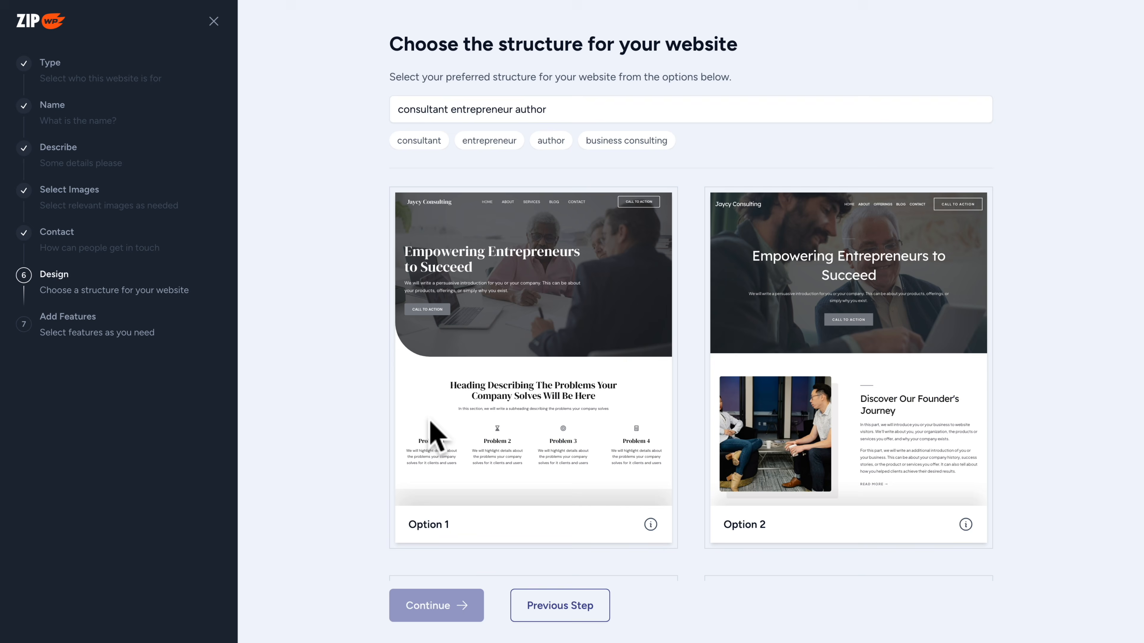
- Browse the suggested website structures and choose Option 5 as the design
scroll(324, 539, "down", 3)
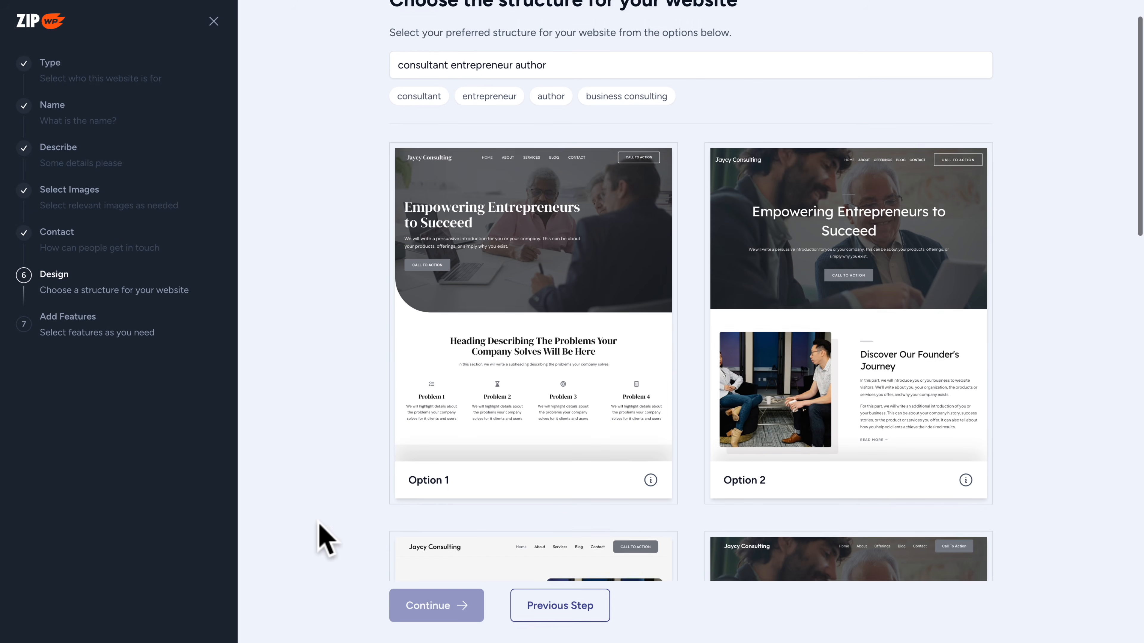
scroll(324, 538, "down", 1)
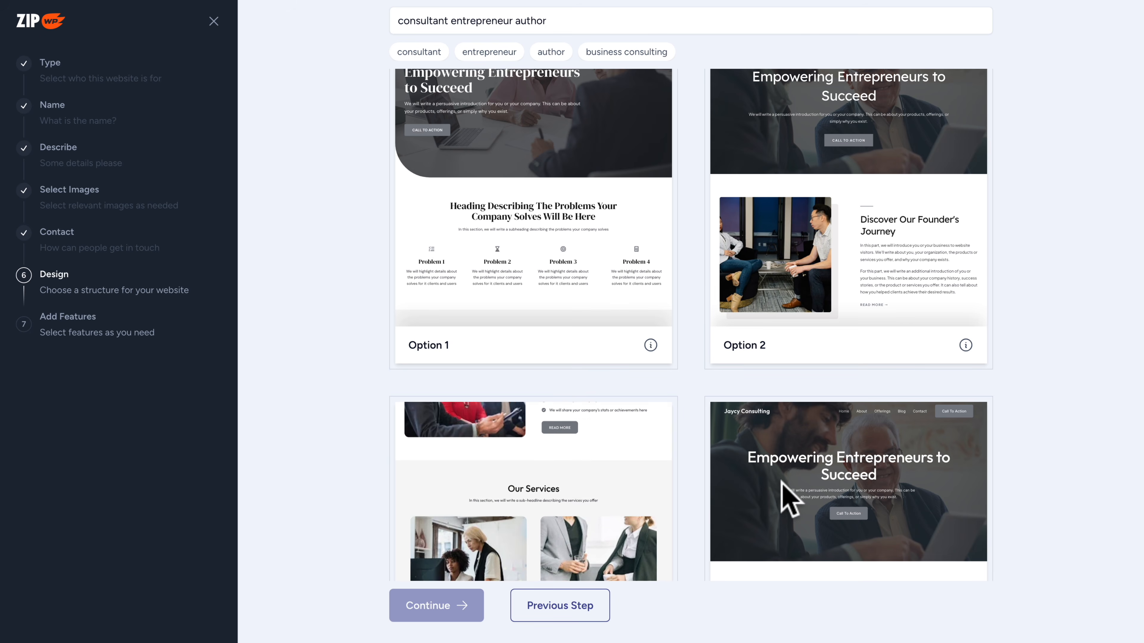
scroll(789, 450, "down", 3)
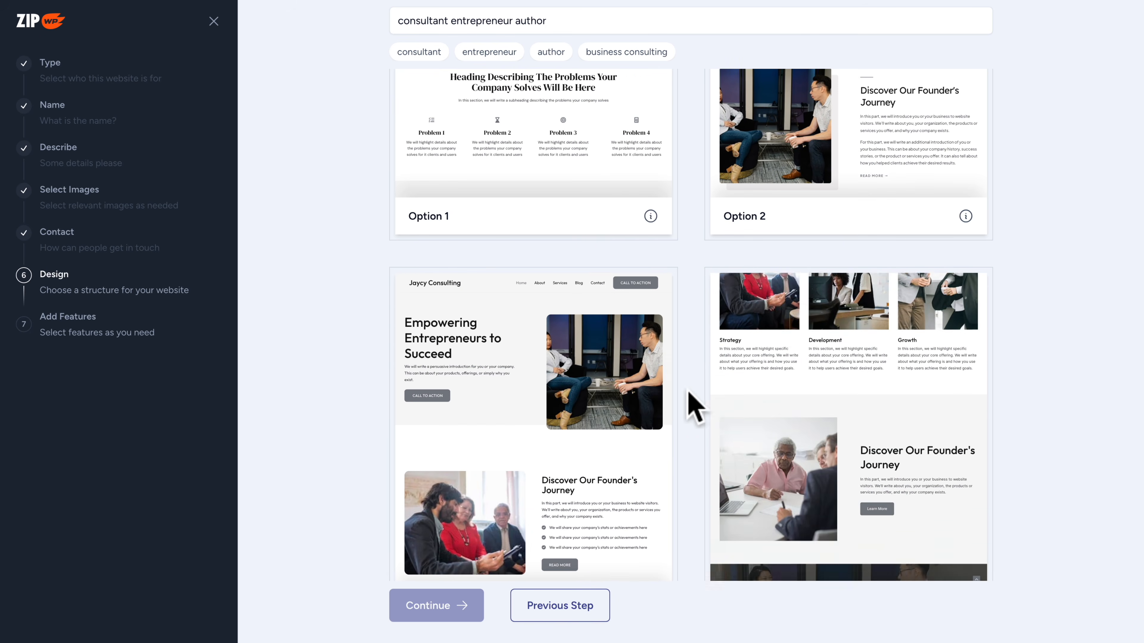
scroll(689, 401, "down", 10)
scroll(692, 415, "down", 2)
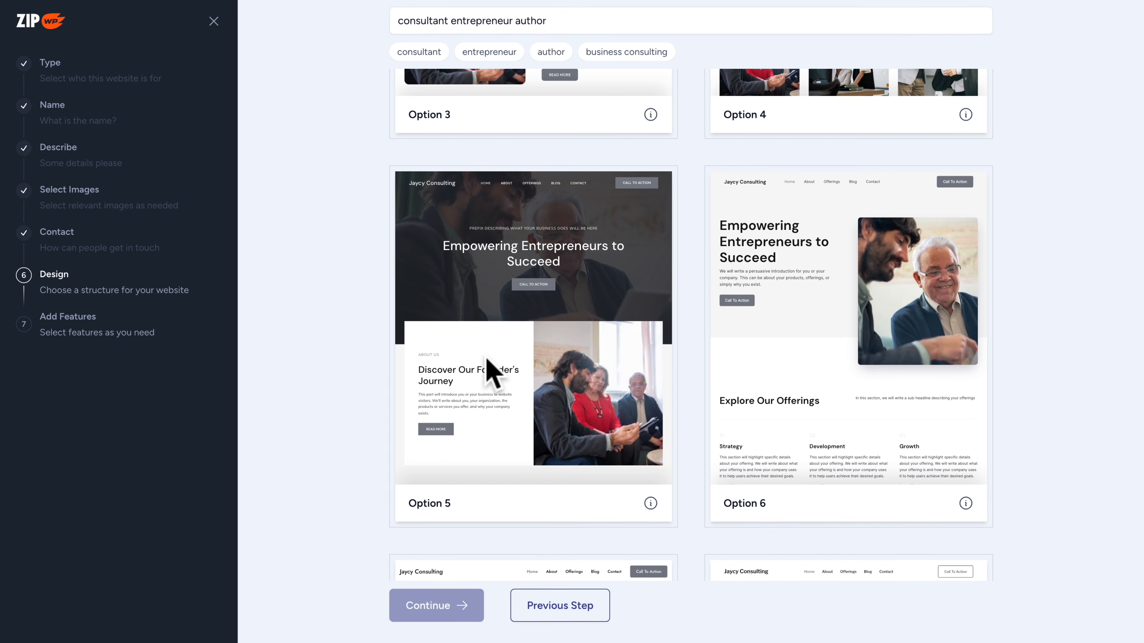
left_click(488, 358)
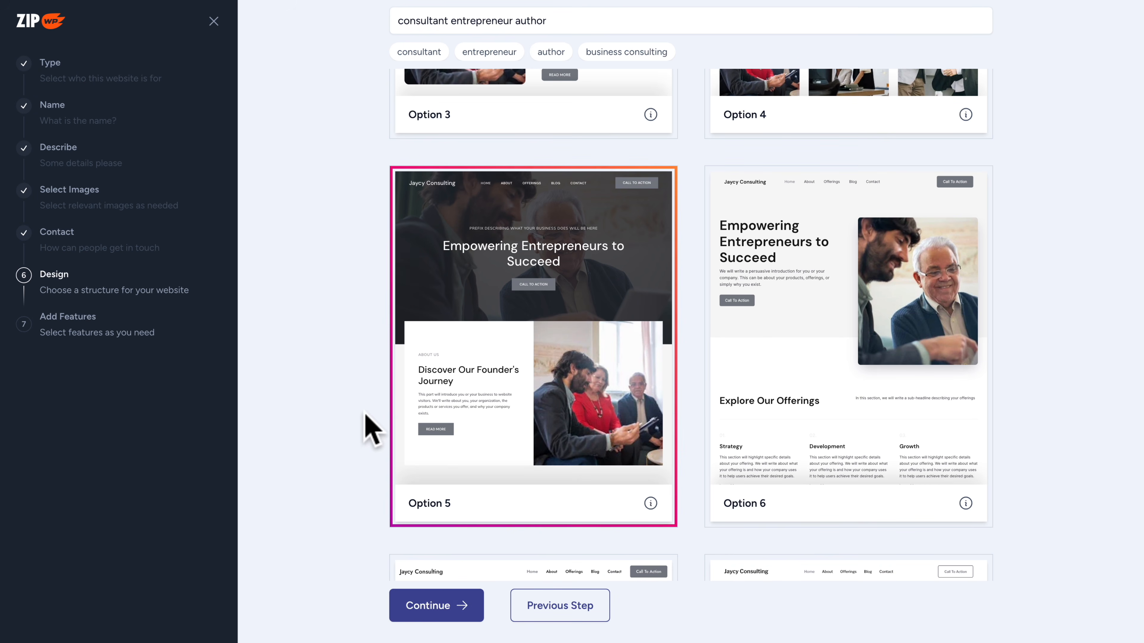
left_click(433, 604)
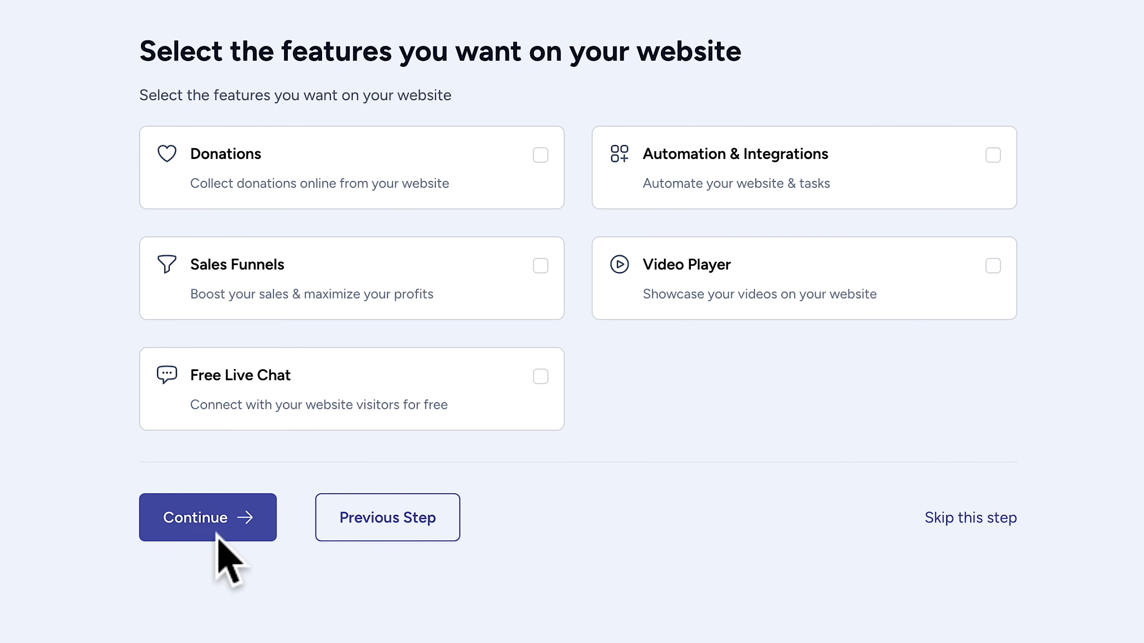
- Build the website without any extra features and open the finished site for customization
left_click(200, 525)
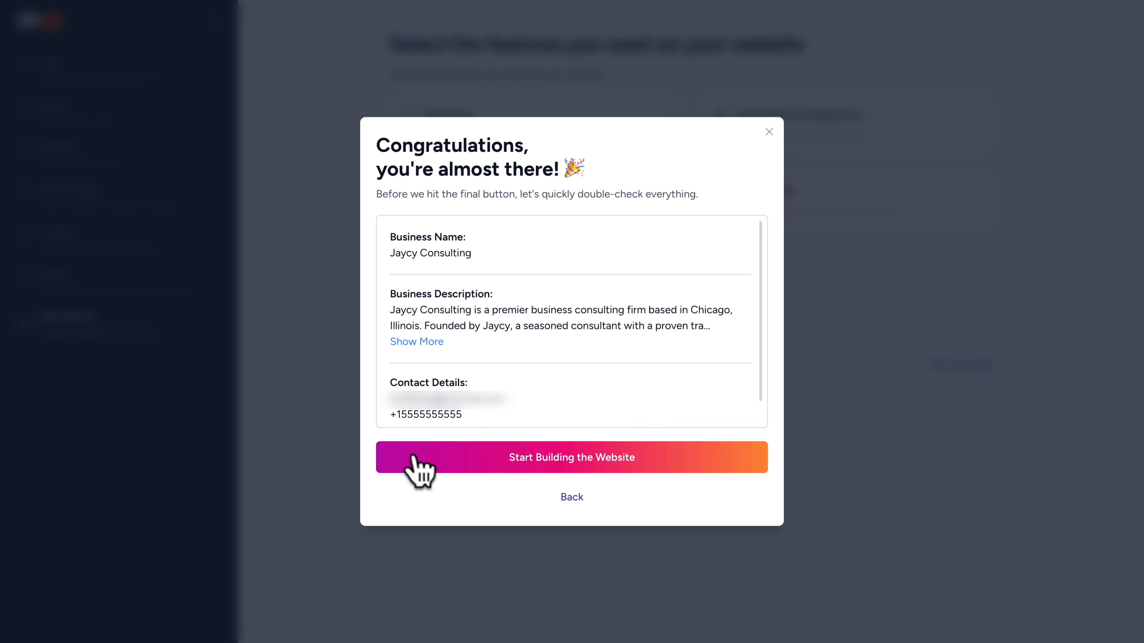
left_click(532, 459)
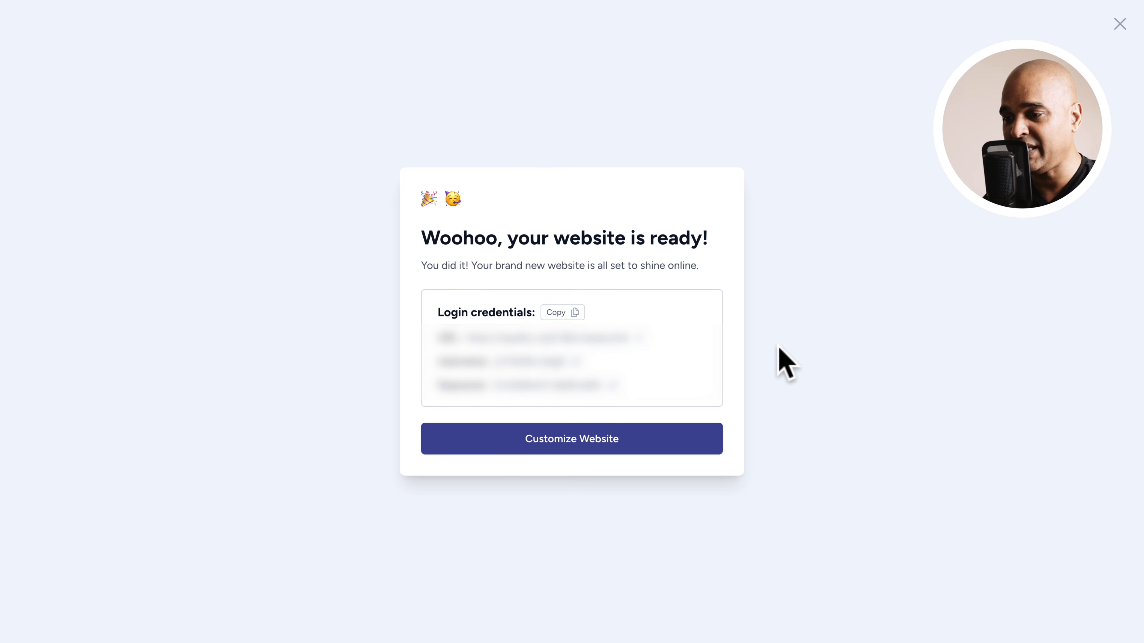
left_click(575, 443)
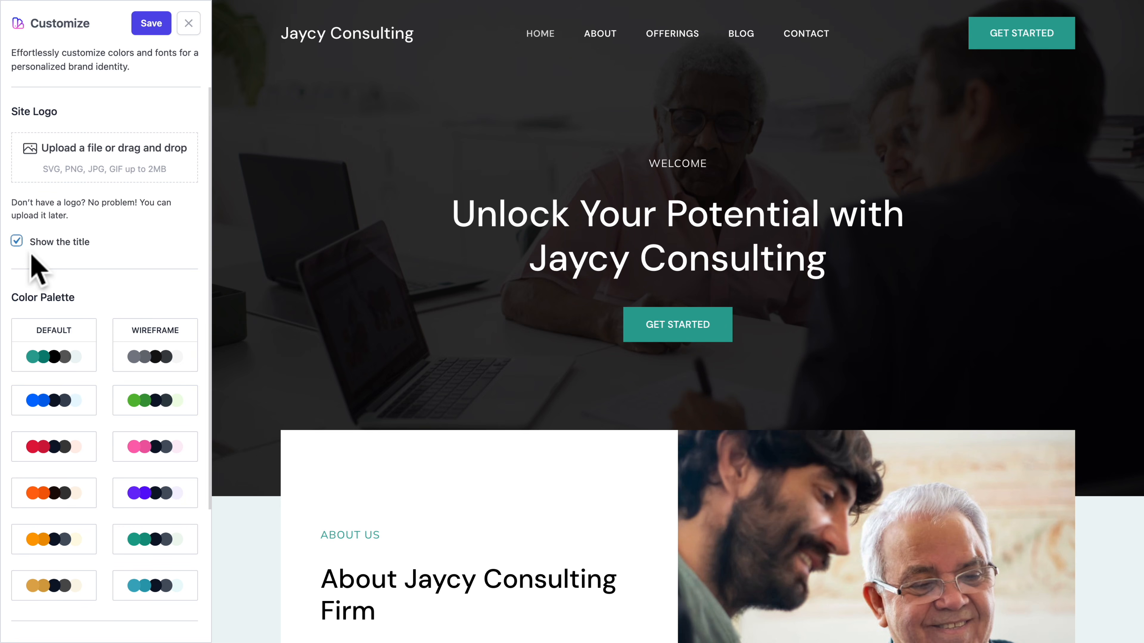
- Hide the site title and upload all the files in the _assets folder, from img-05.webp to site-icon-jaycy-01.webp, to the media library
left_click(17, 242)
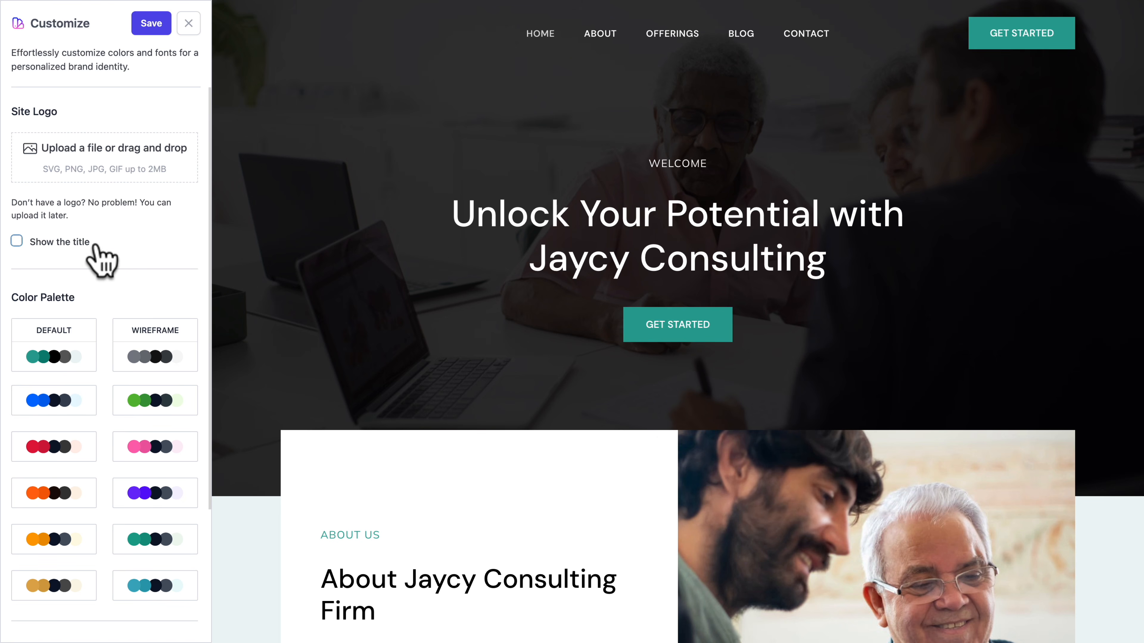
left_click(68, 161)
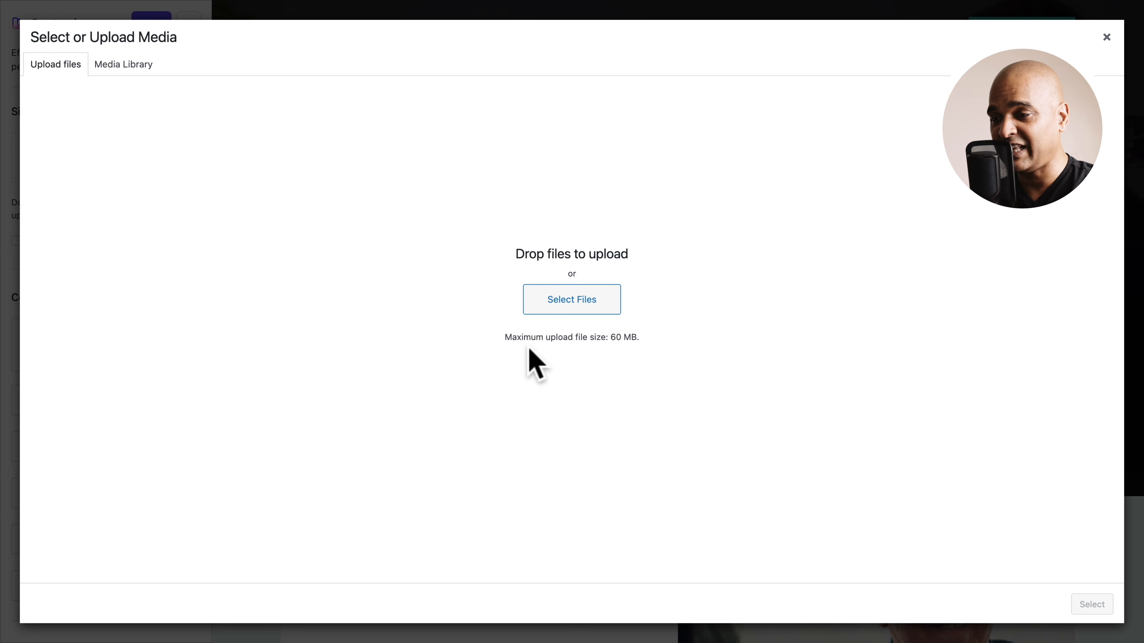
left_click(571, 299)
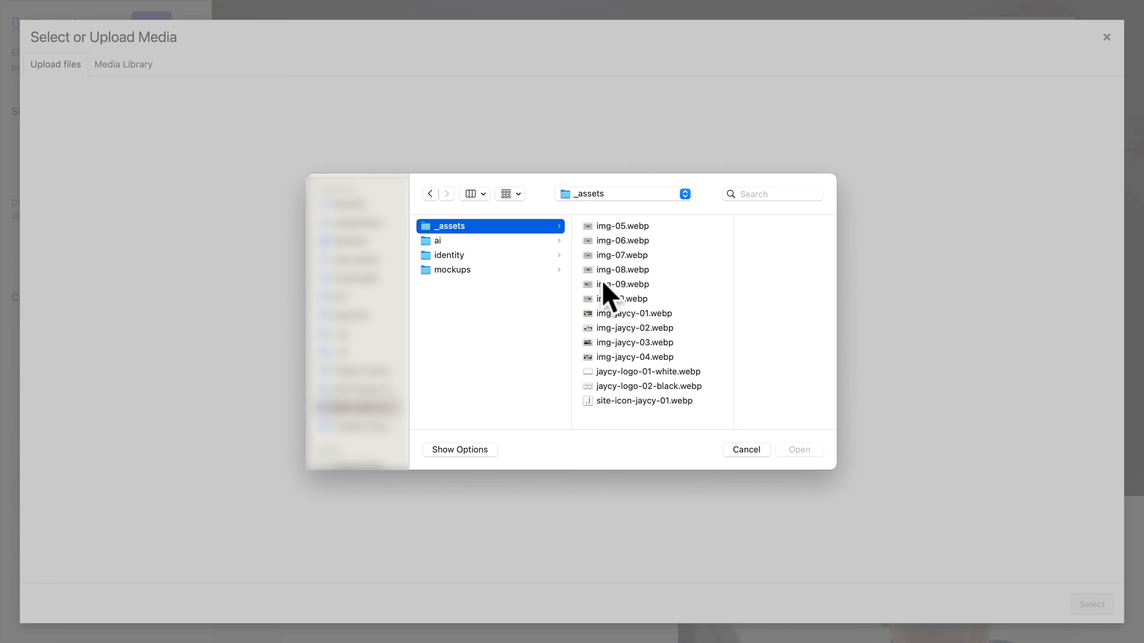
left_click(590, 227)
left_click(565, 401, "shift")
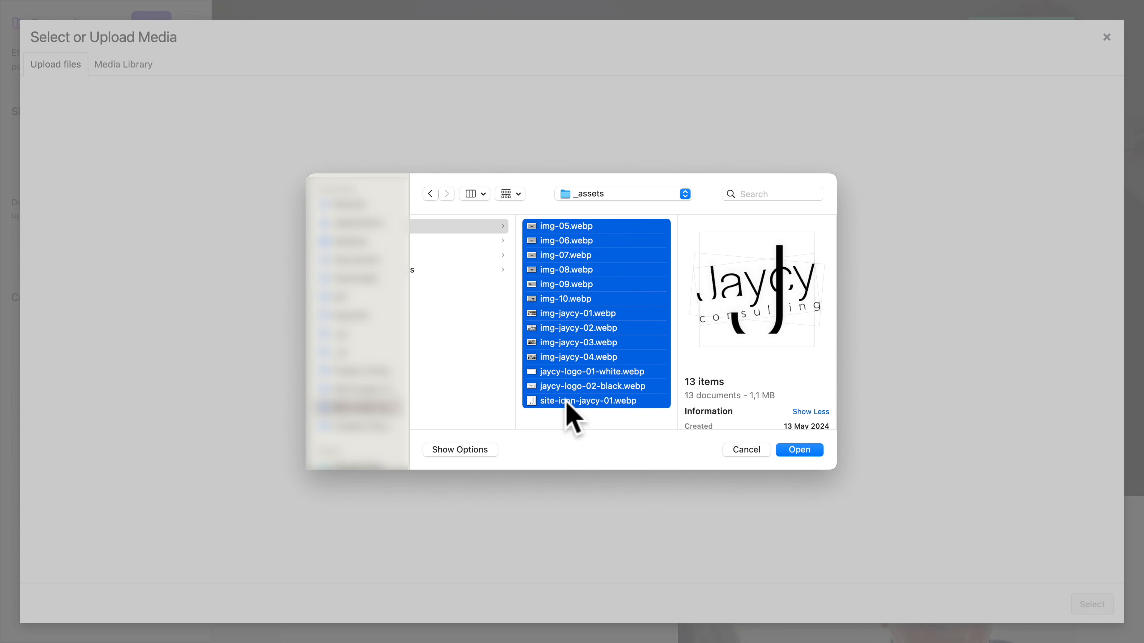
left_click(798, 449)
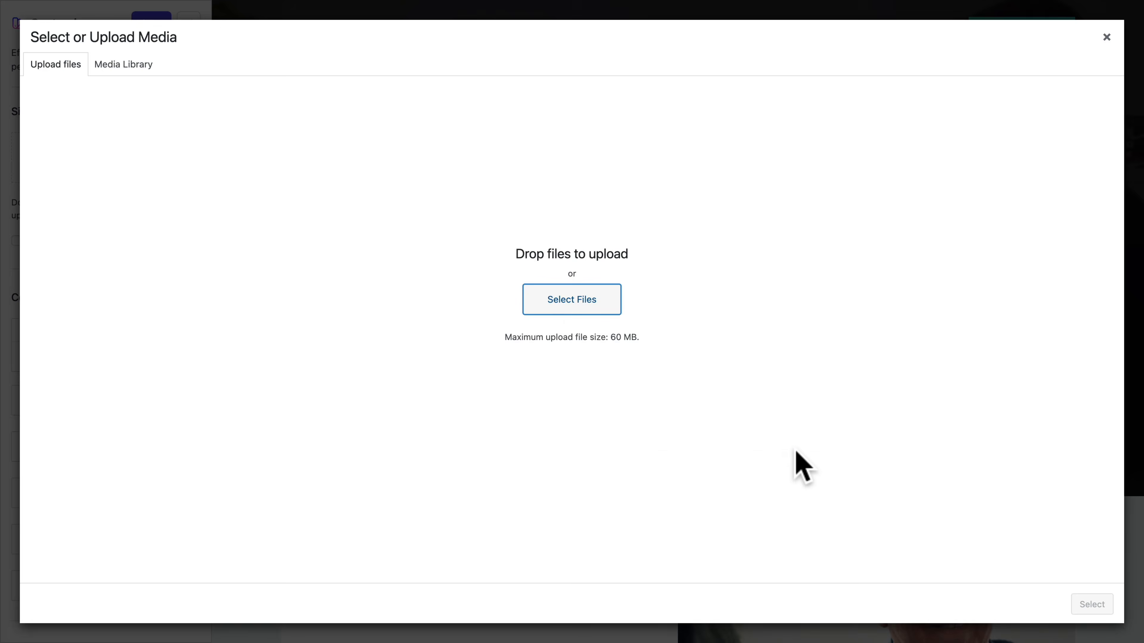
- Set the uploaded jaycy-logo-01-white.webp image as the site logo
left_click(277, 189)
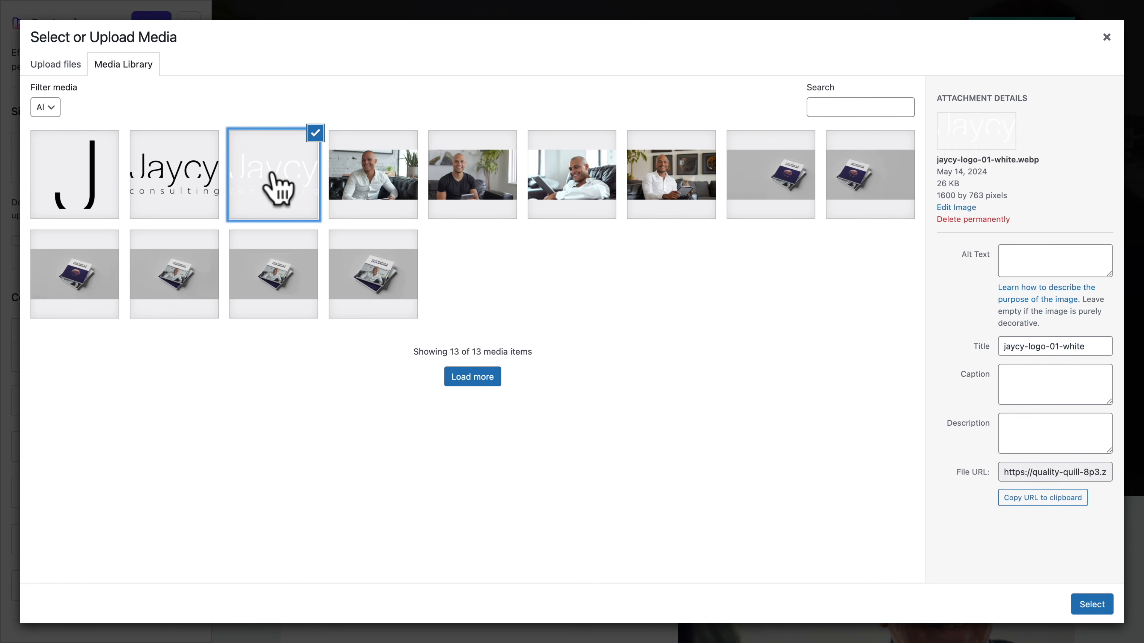
left_click(1089, 605)
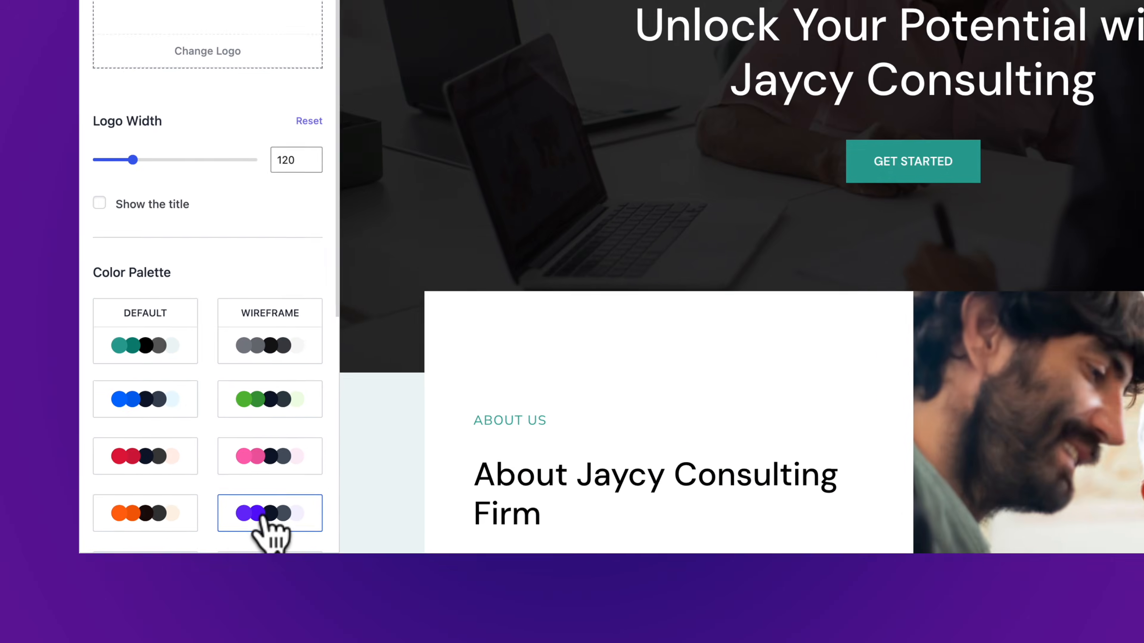
- Apply the purple color palette and the third font pair in the first row of presets to the website
left_click(143, 609)
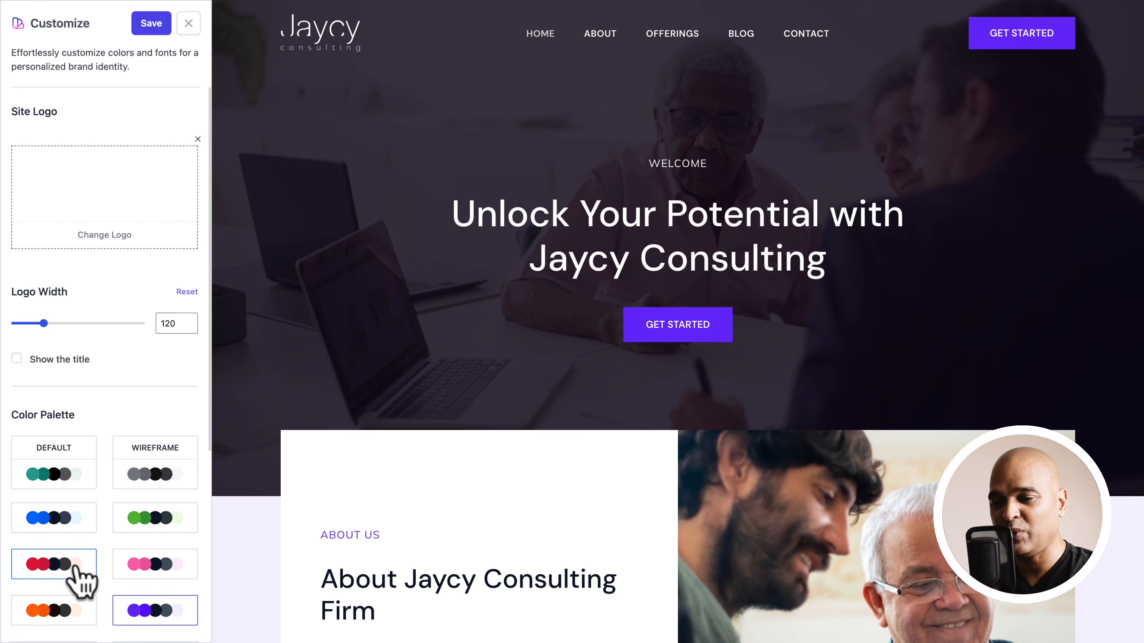
scroll(77, 581, "down", 6)
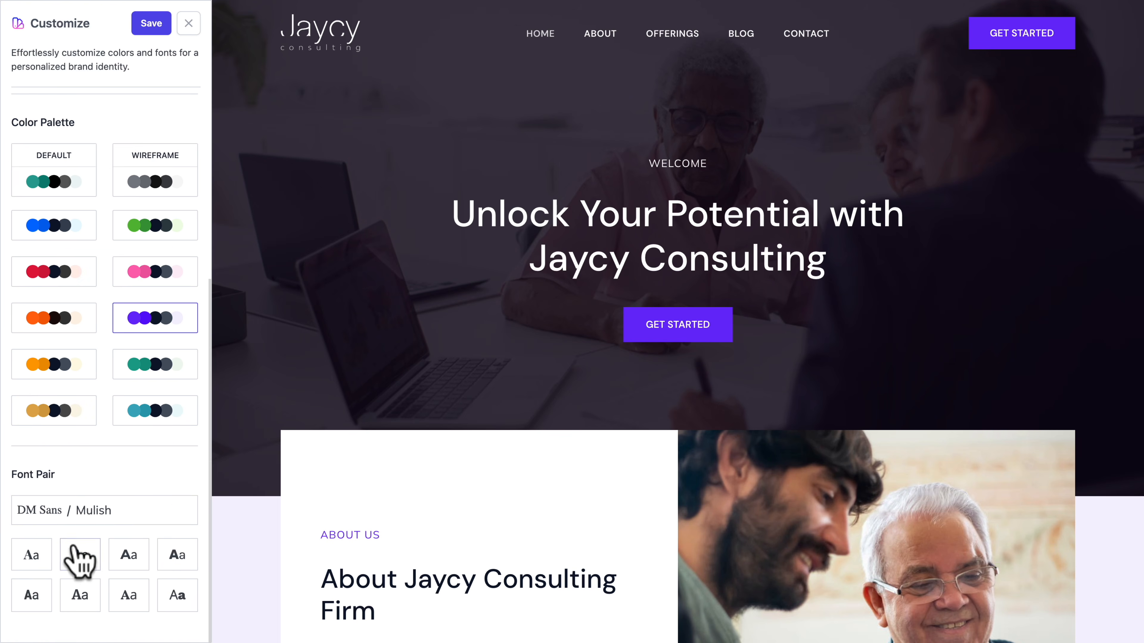
left_click(126, 559)
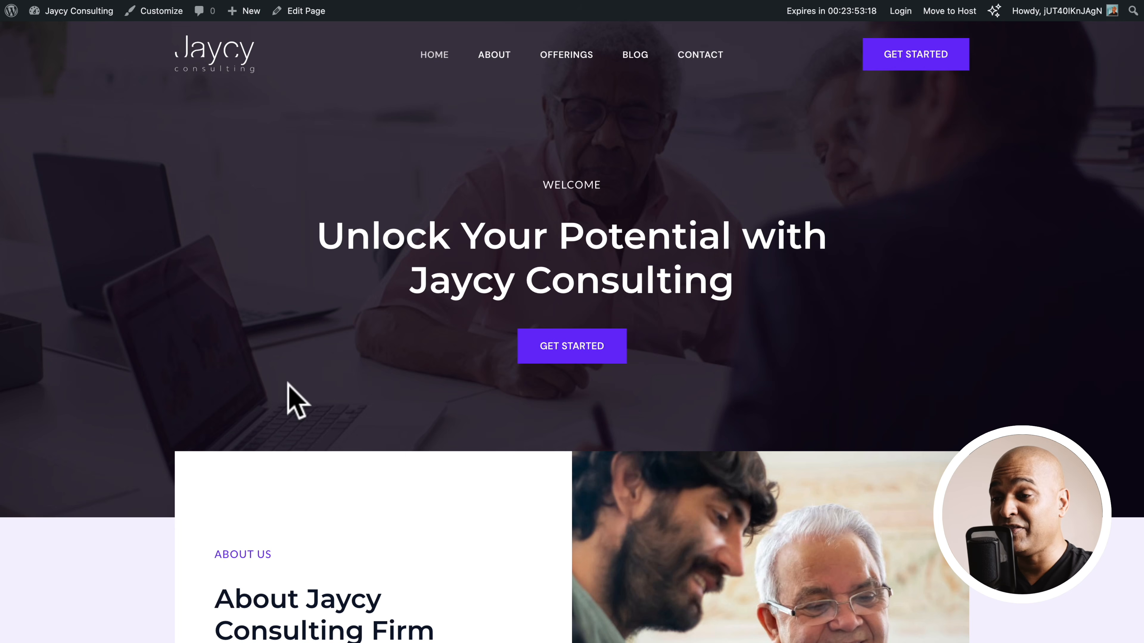
- Open the site's admin dashboard from the finished home page and list all of its pages
scroll(288, 397, "down", 5)
scroll(290, 397, "down", 20)
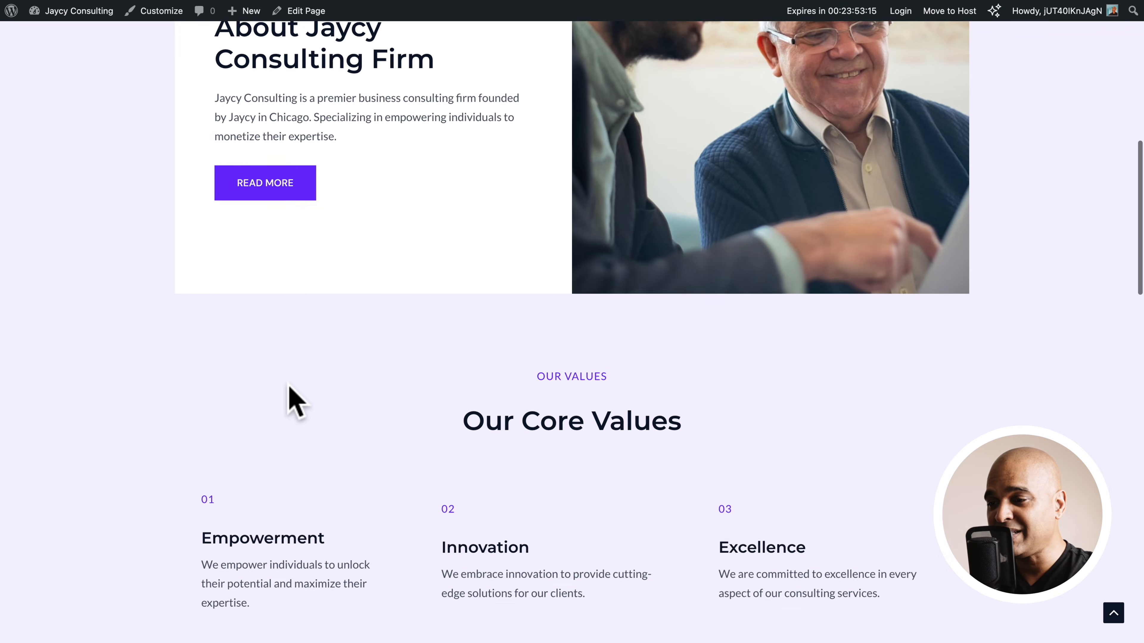
scroll(290, 396, "down", 13)
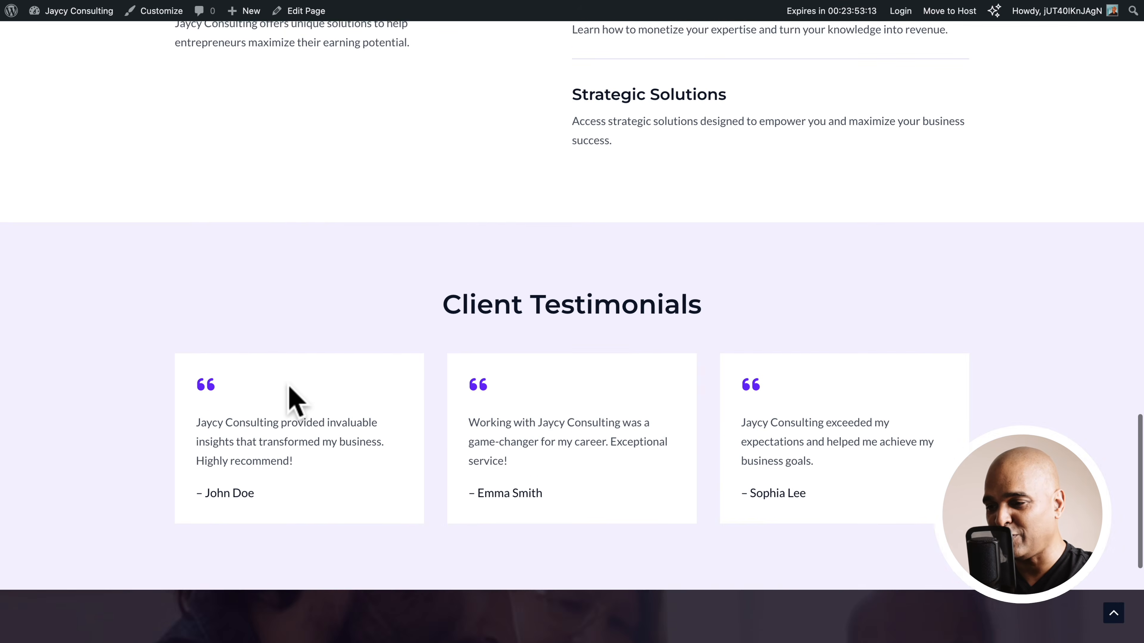
left_click(1113, 615)
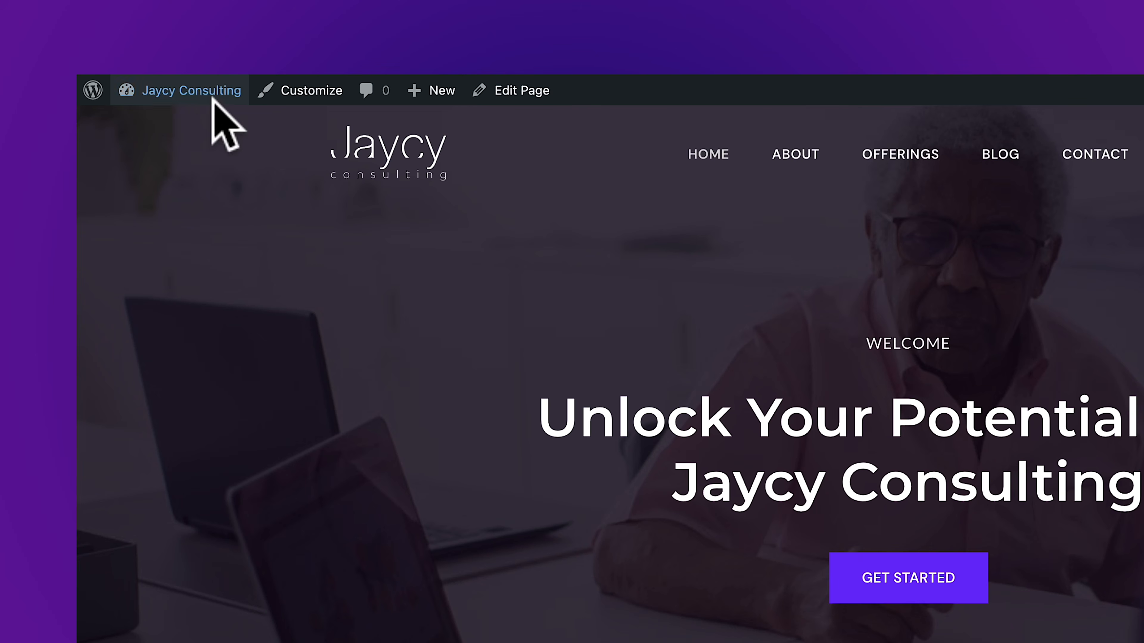
mouse_move(202, 100)
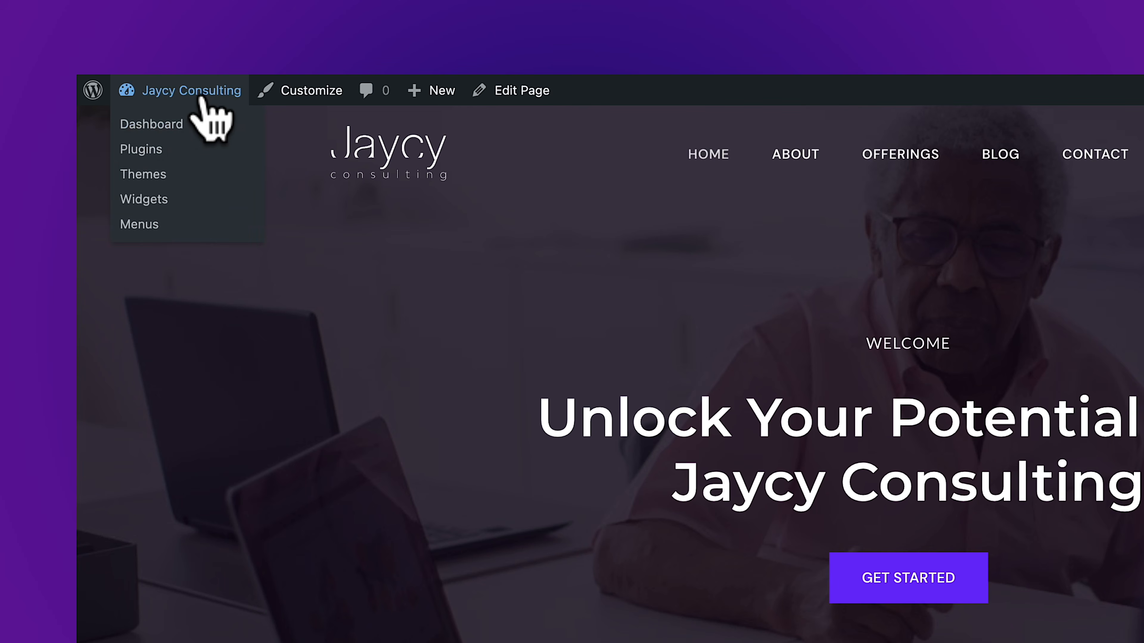
left_click(150, 128)
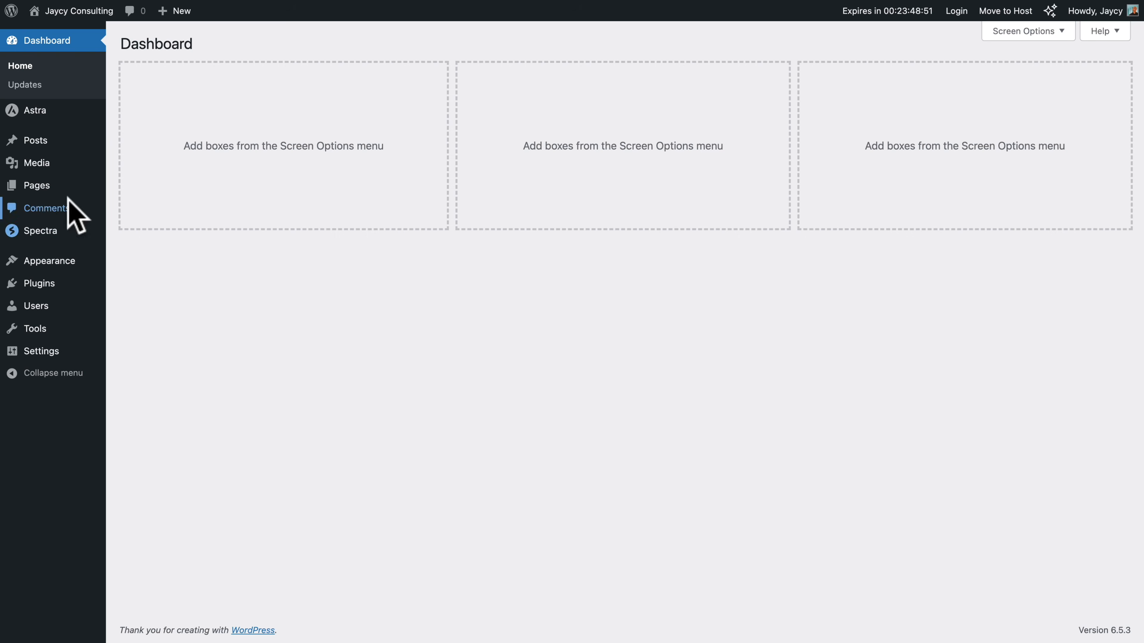
mouse_move(40, 191)
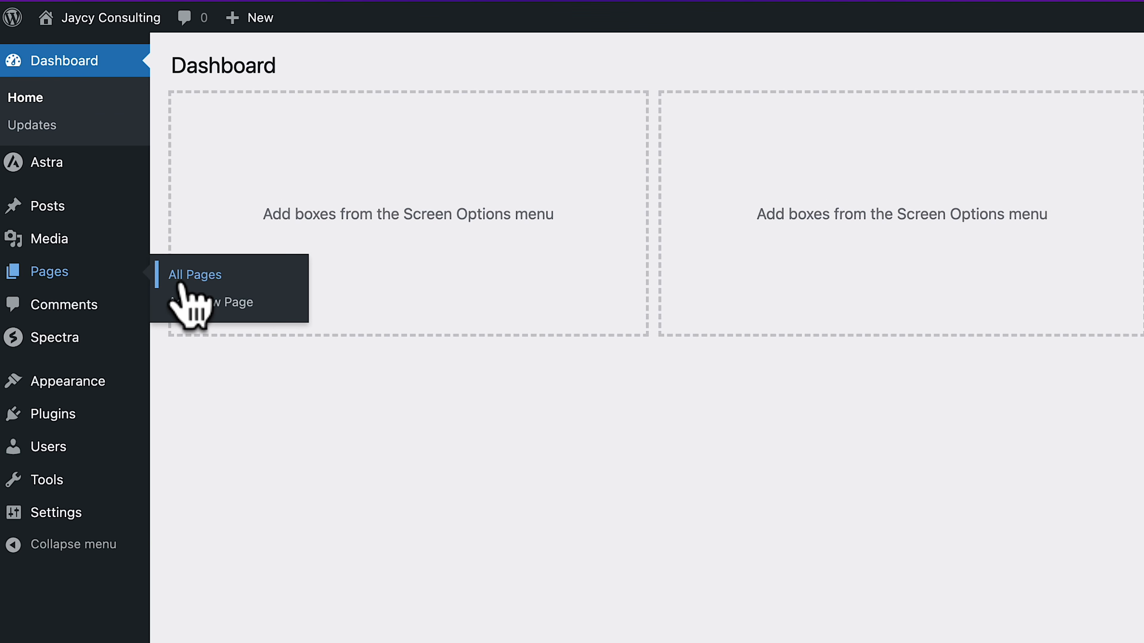
left_click(183, 285)
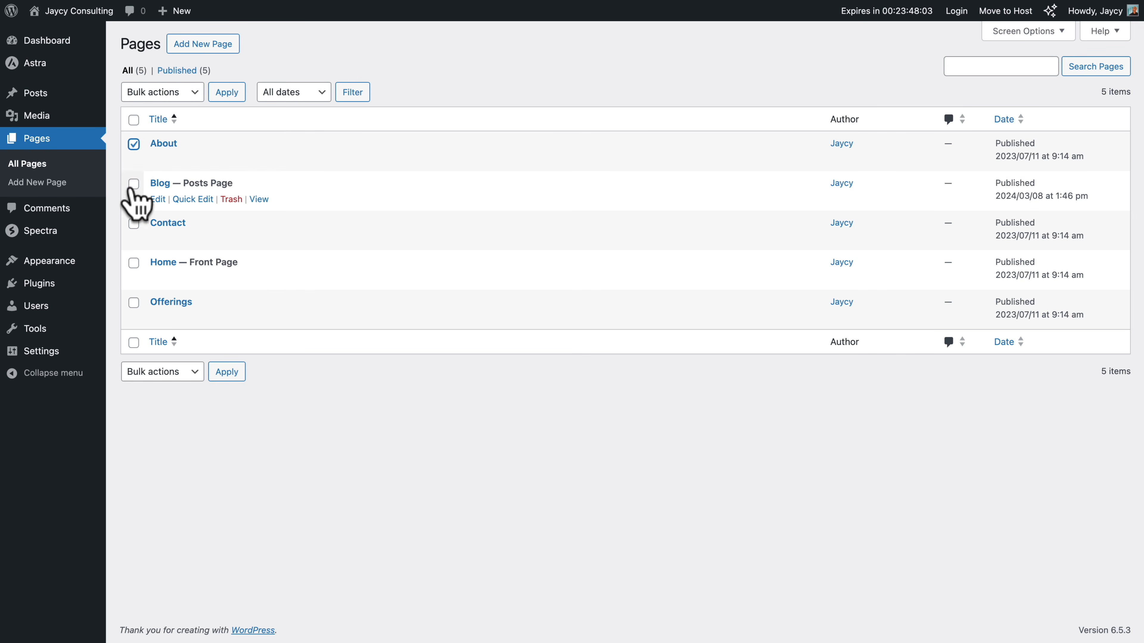
- Bulk edit the About, Blog, Contact and Offerings pages to set their status to Draft
left_click(133, 183)
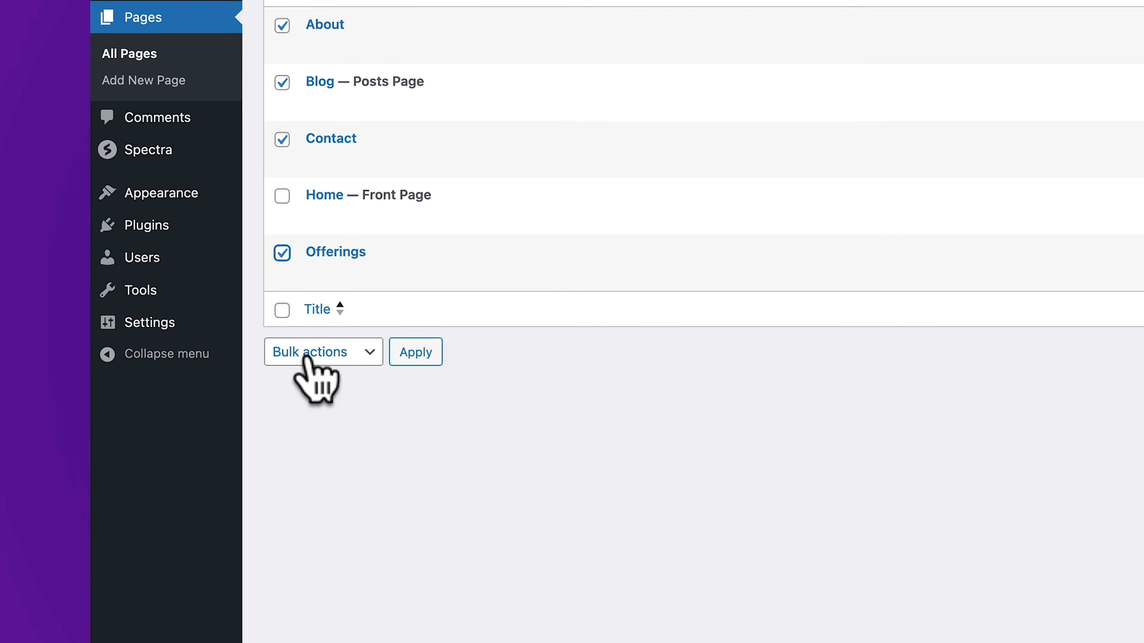
left_click(308, 356)
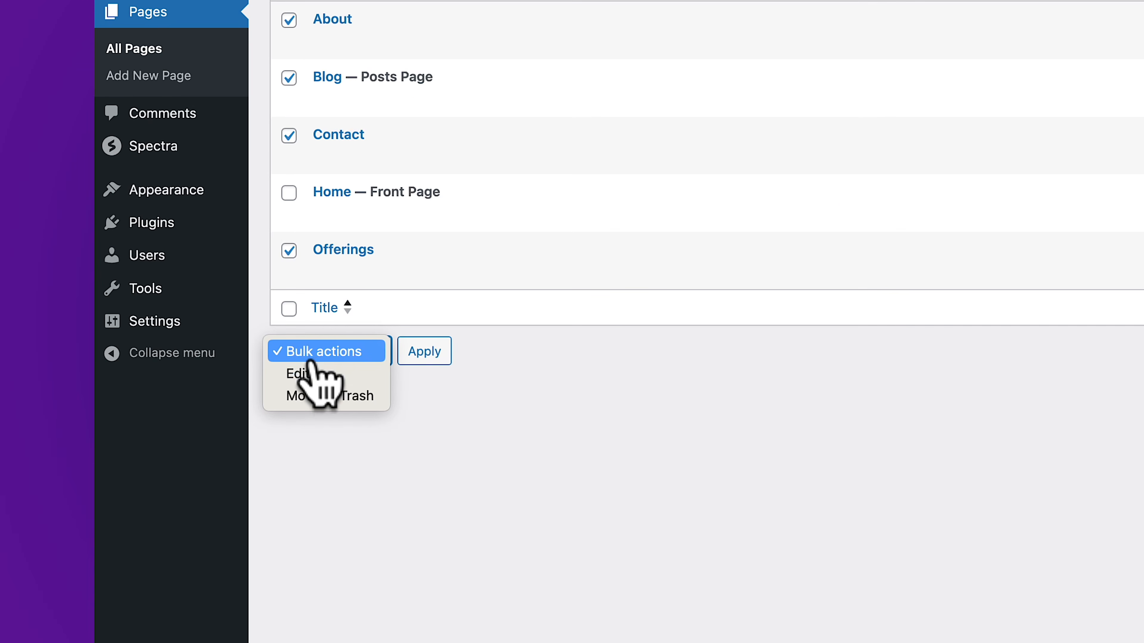
left_click(297, 374)
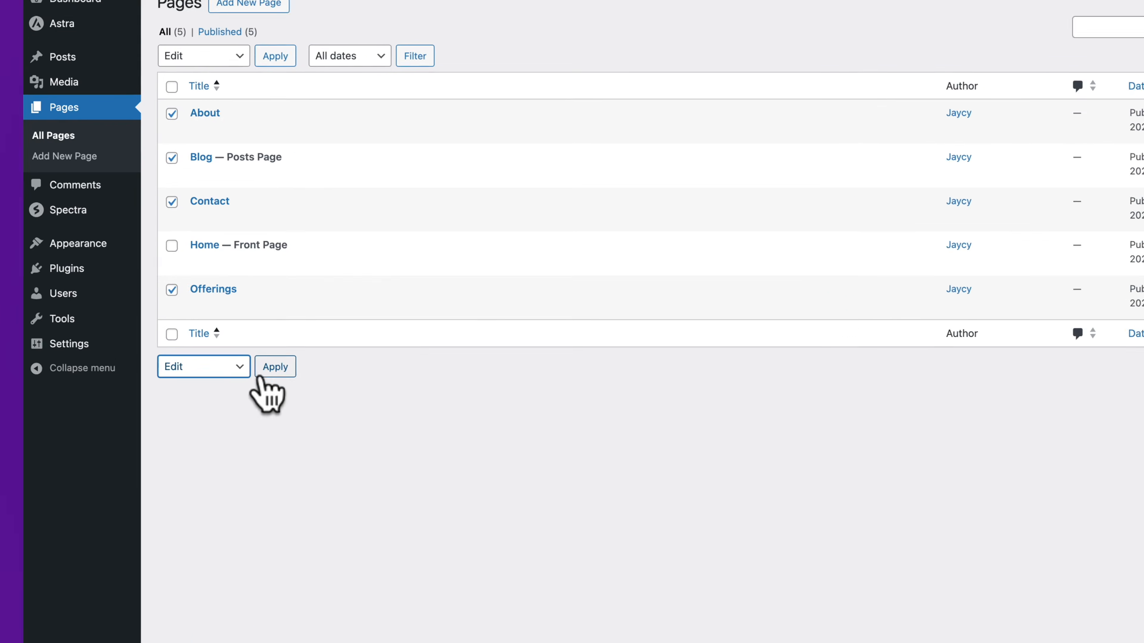
left_click(424, 350)
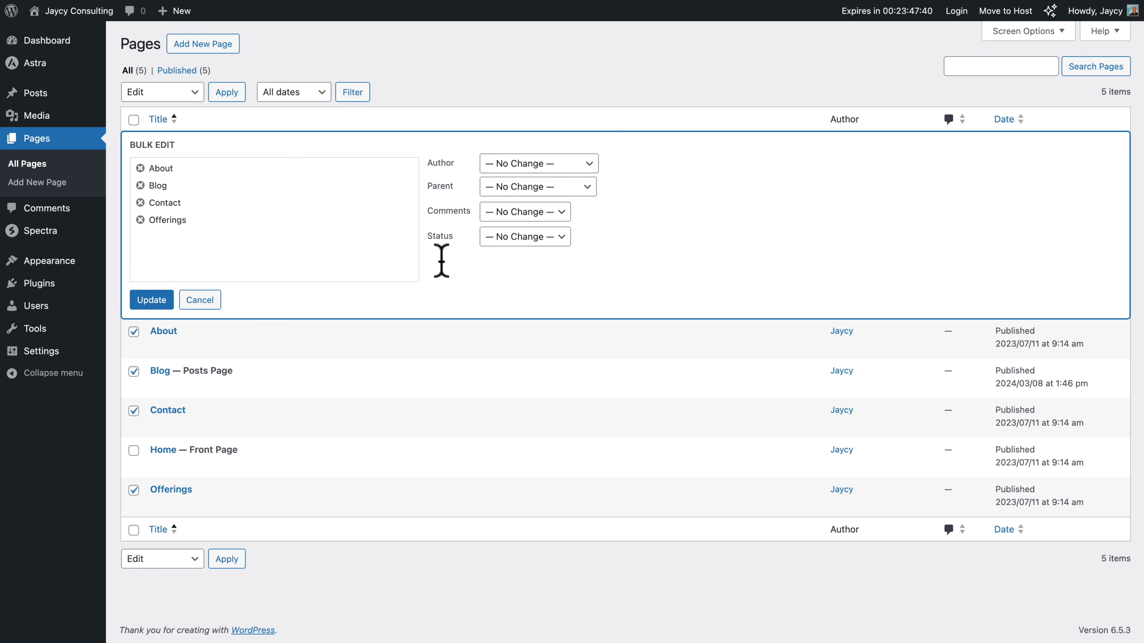
left_click(525, 237)
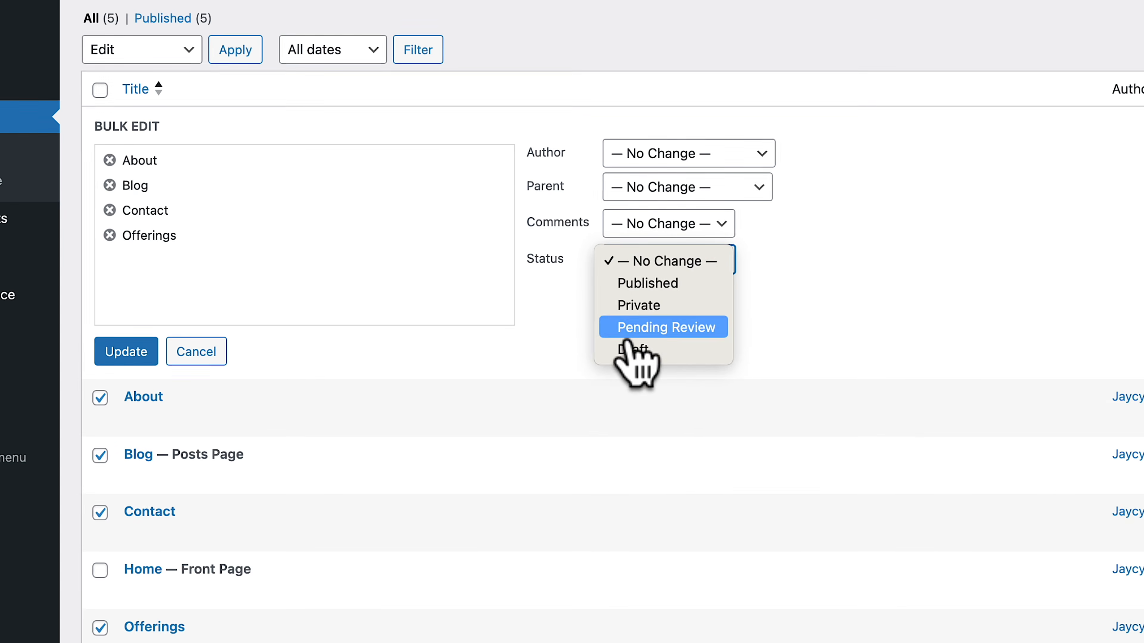
left_click(624, 344)
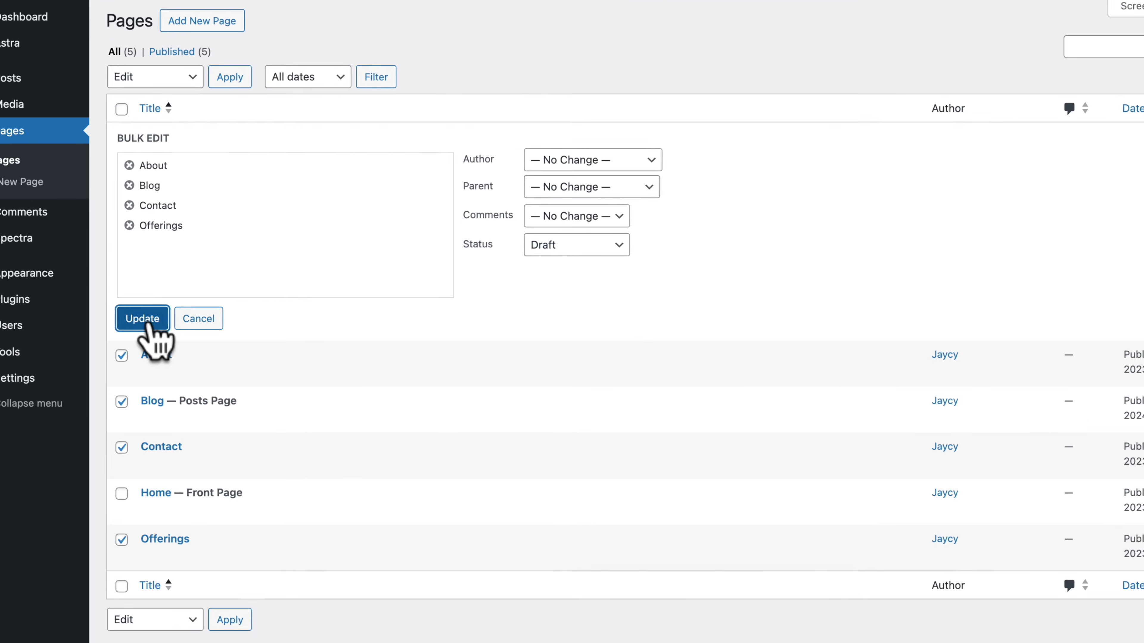
left_click(153, 348)
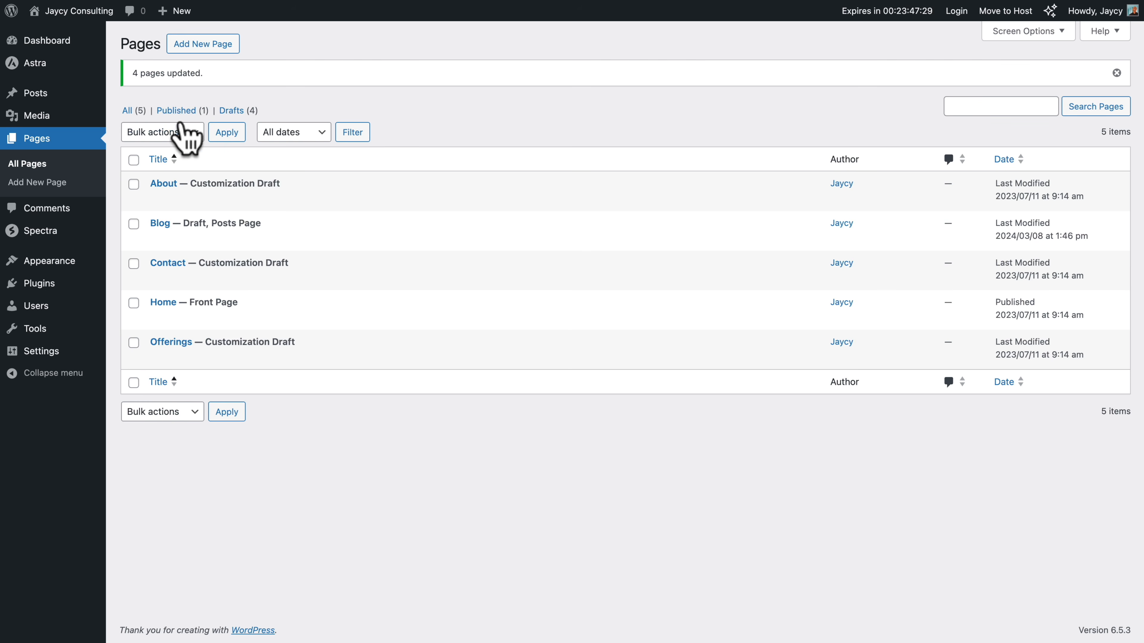
- Open the published Home page for editing and show its block structure in List View with the hero container selected
left_click(176, 111)
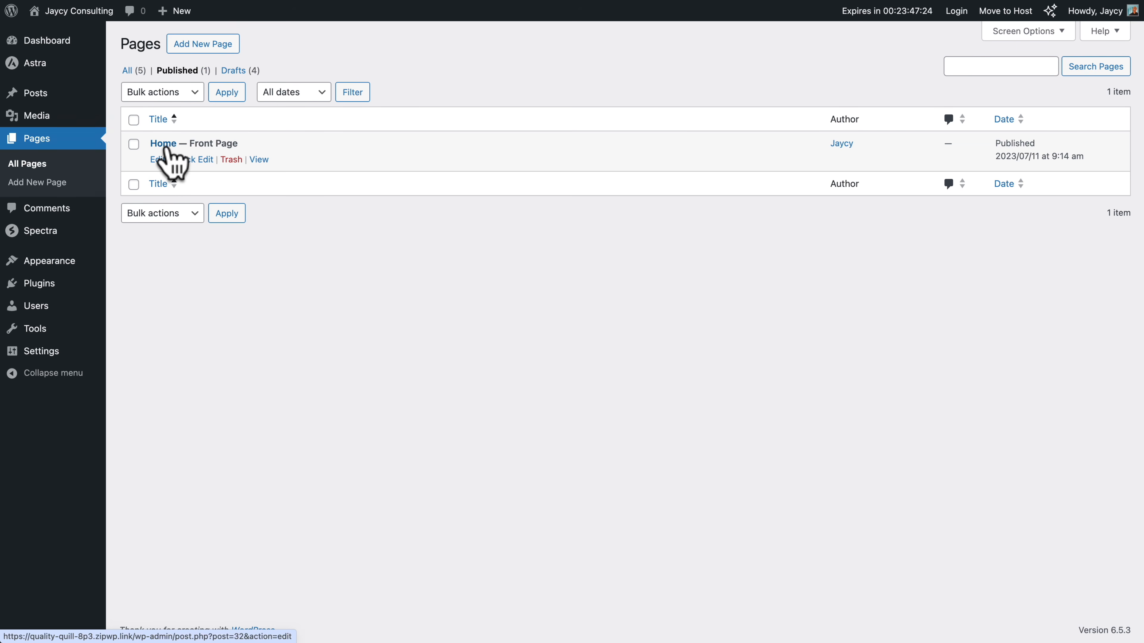
left_click(241, 71)
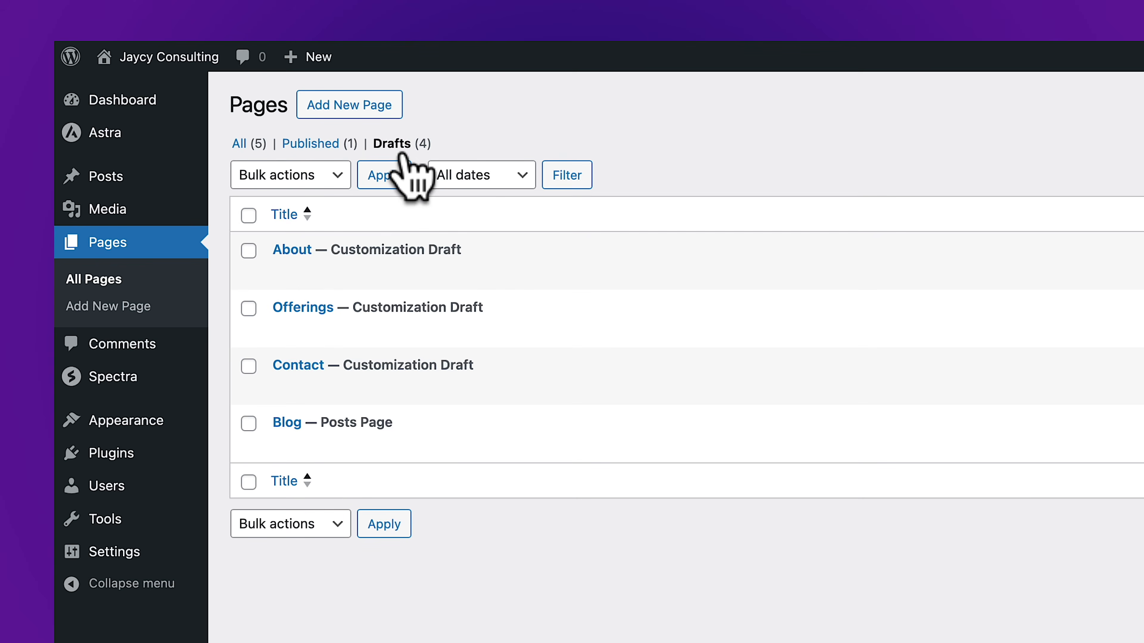
left_click(311, 143)
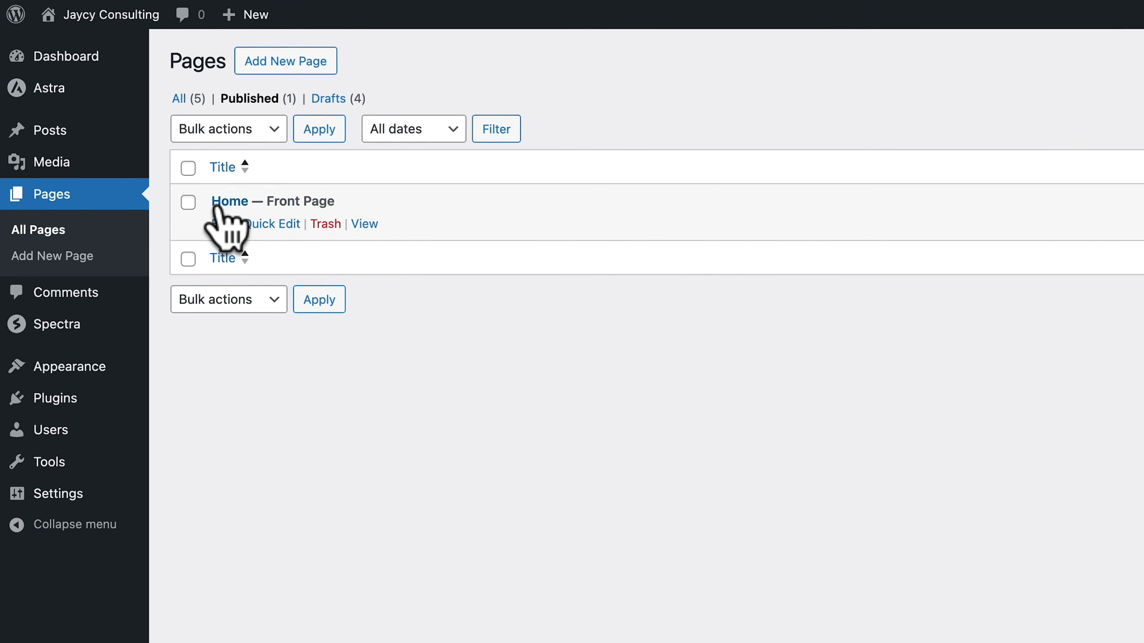
left_click(227, 232)
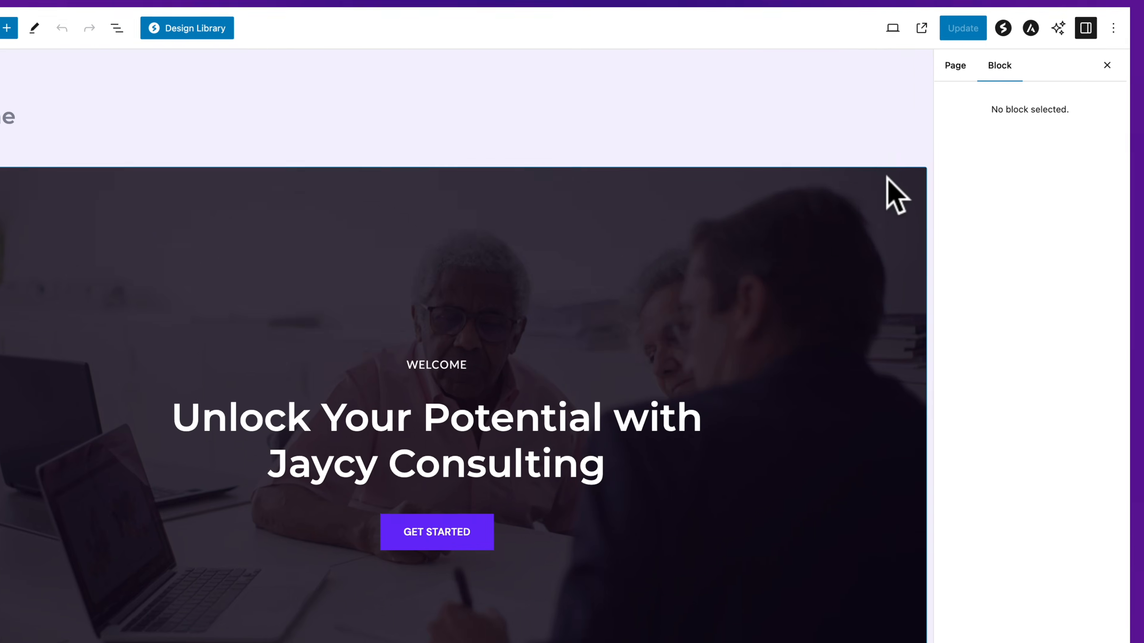
left_click(643, 322)
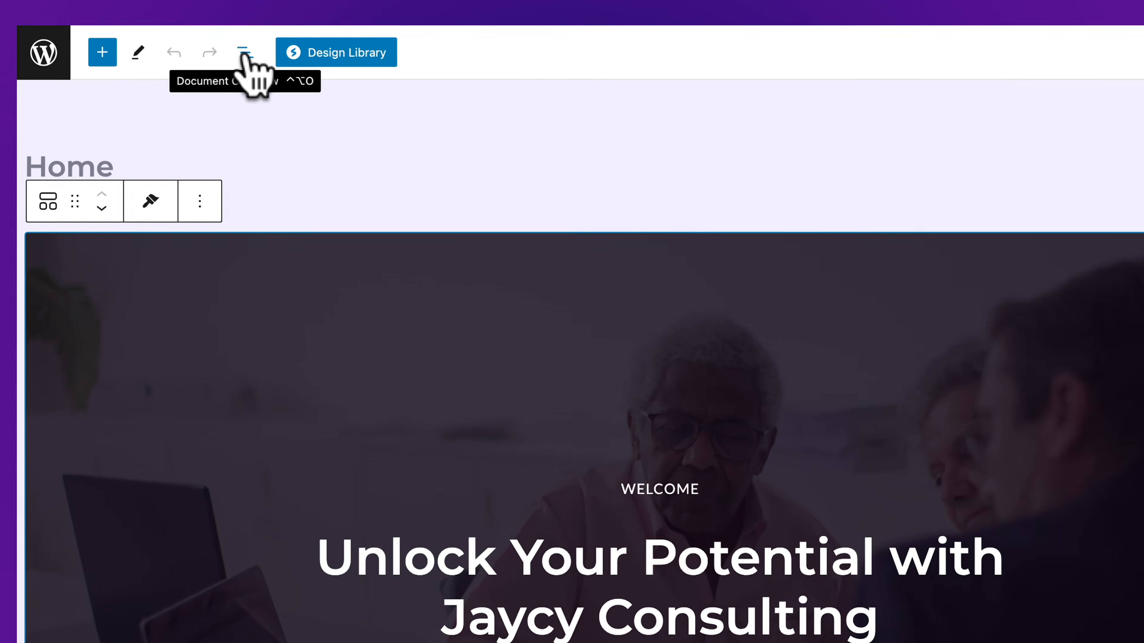
left_click(169, 20)
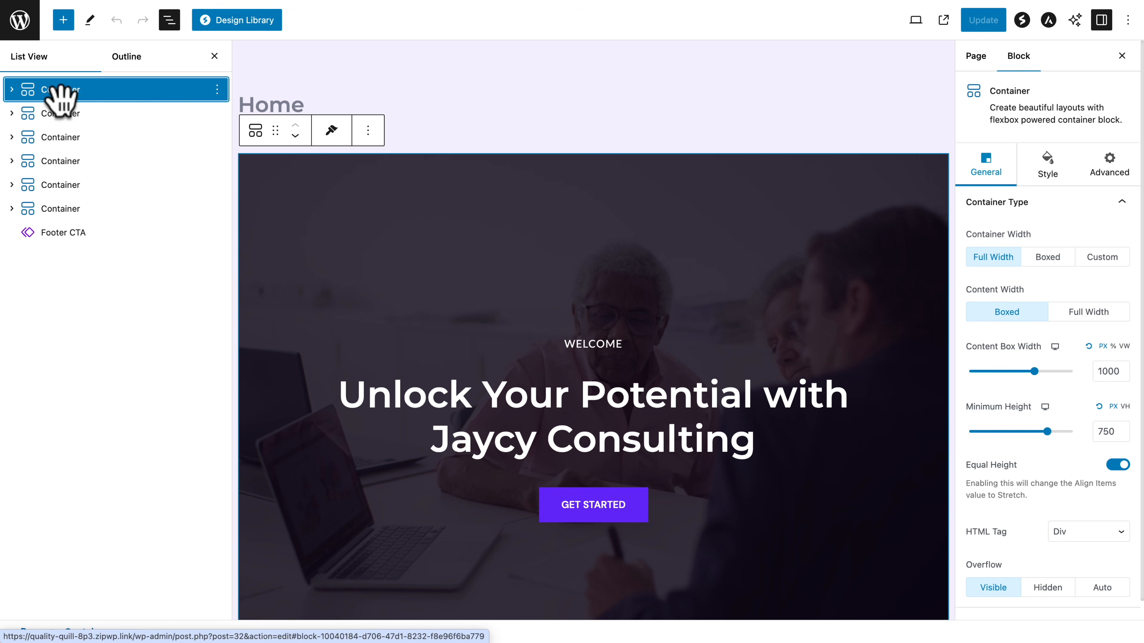
- Examine which section of the Home page each container holds, from the hero through to the closing contact call to action
left_click(138, 112)
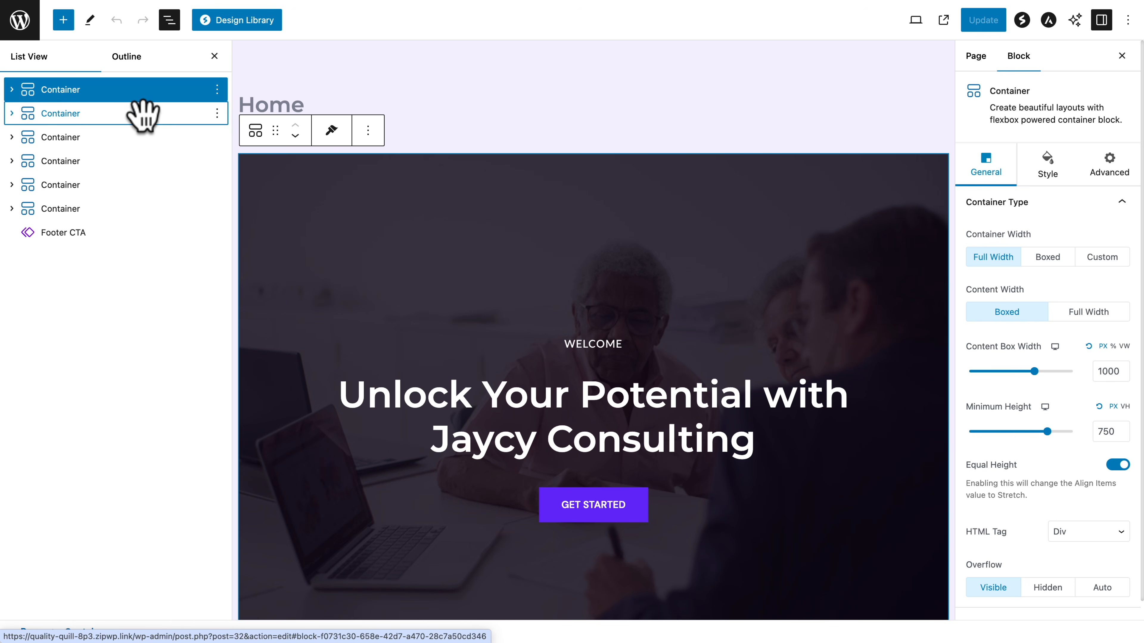
left_click(119, 137)
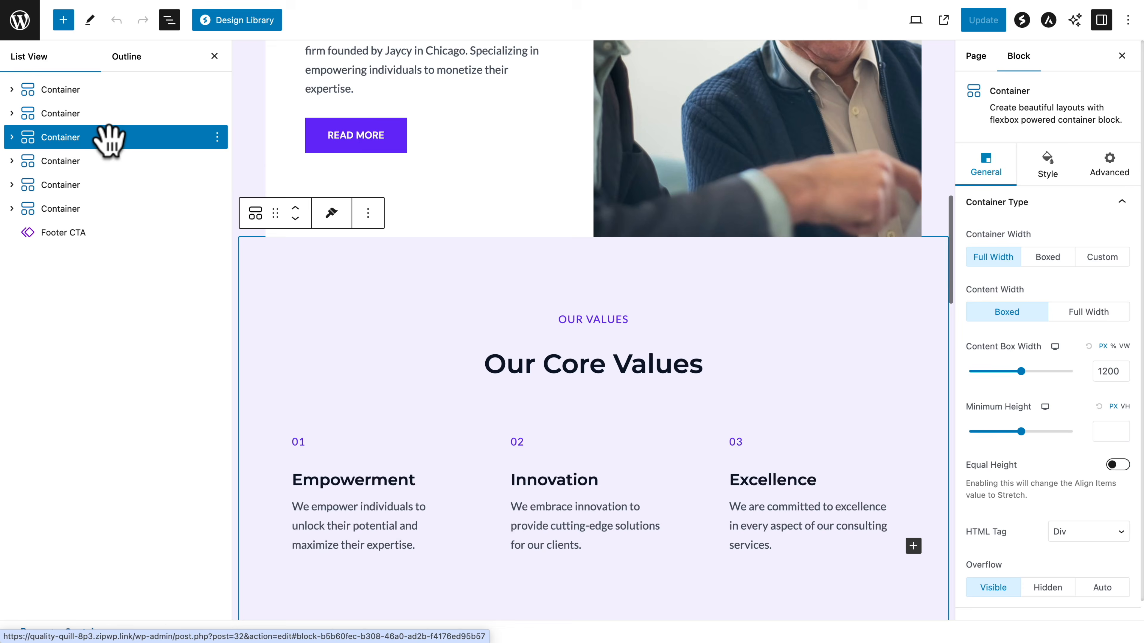
left_click(86, 161)
scroll(510, 163, "up", 20)
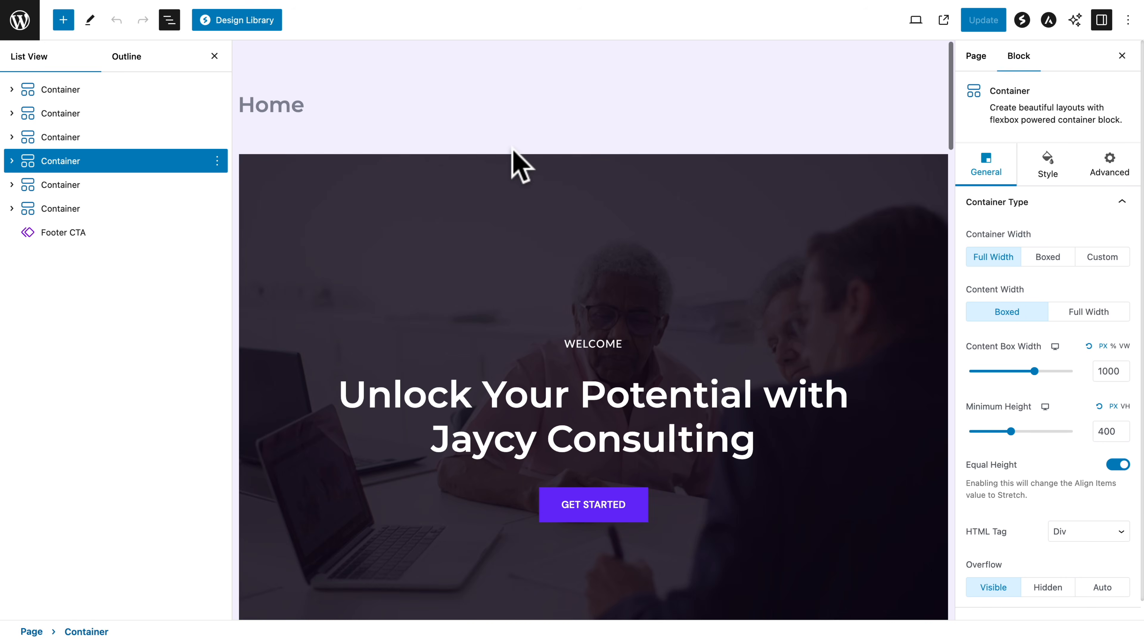
scroll(472, 286, "down", 4)
scroll(472, 279, "down", 6)
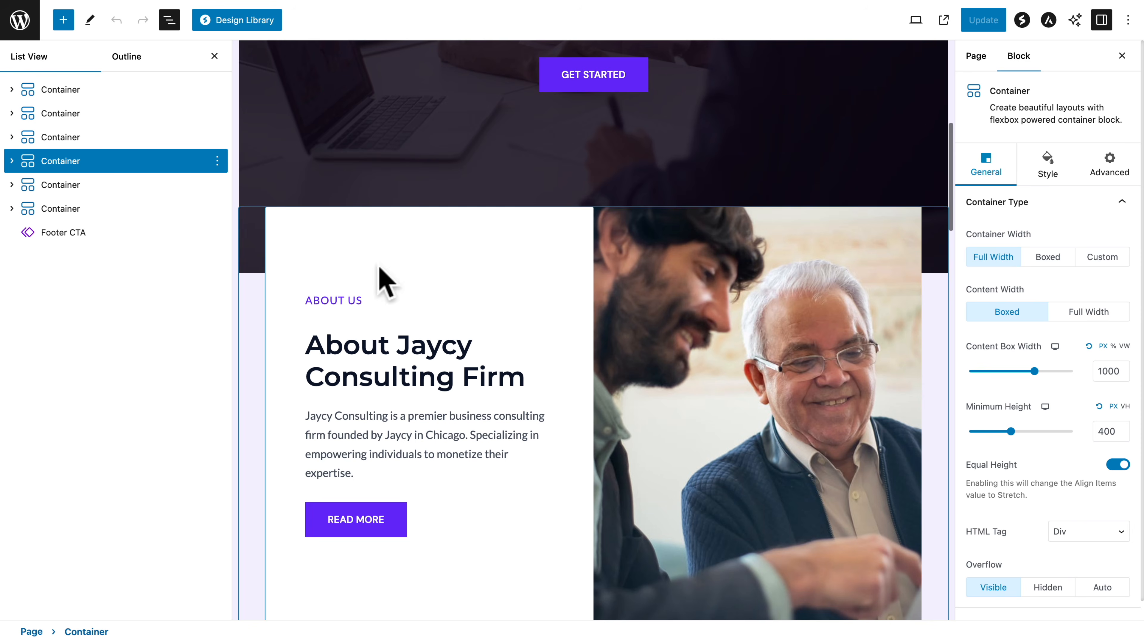
scroll(404, 378, "down", 5)
scroll(410, 368, "down", 10)
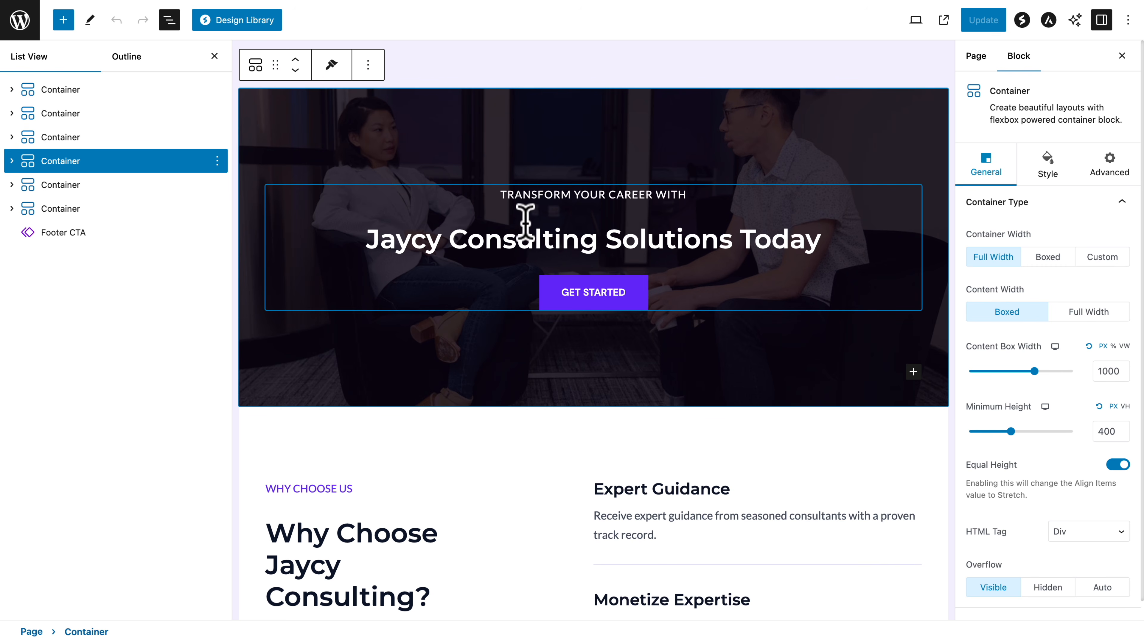
scroll(450, 324, "down", 5)
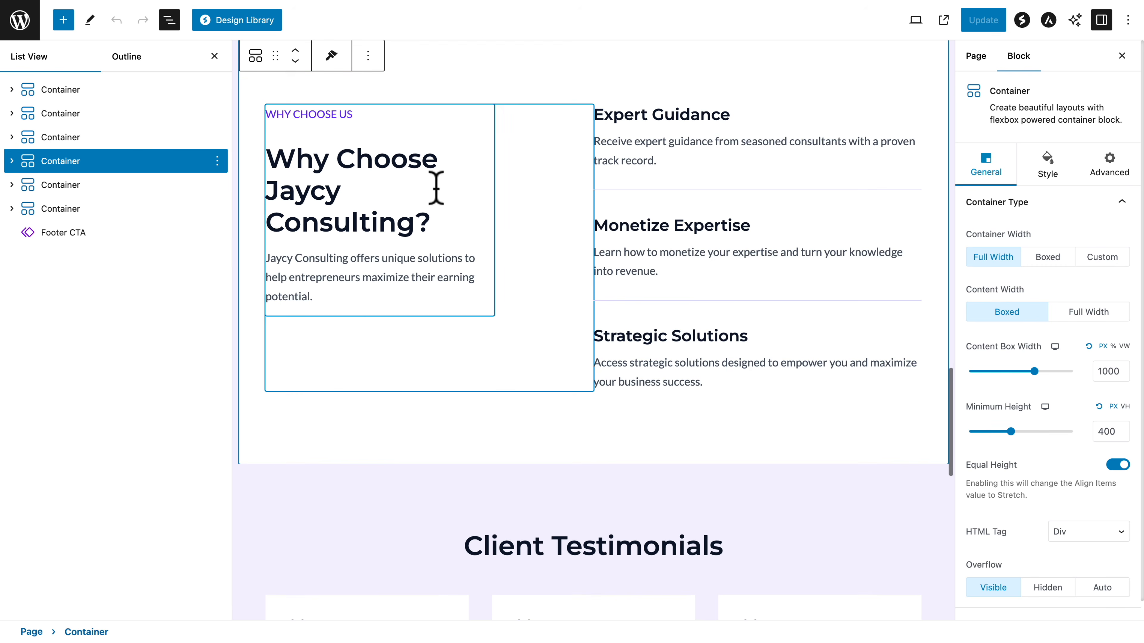
scroll(436, 187, "down", 15)
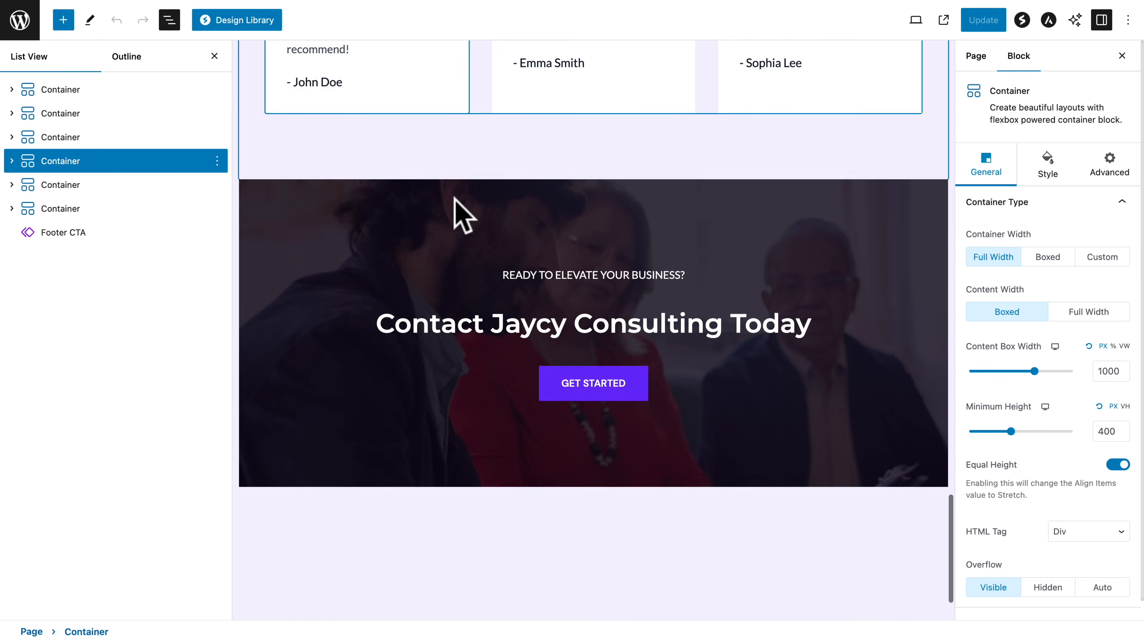
scroll(441, 236, "up", 2)
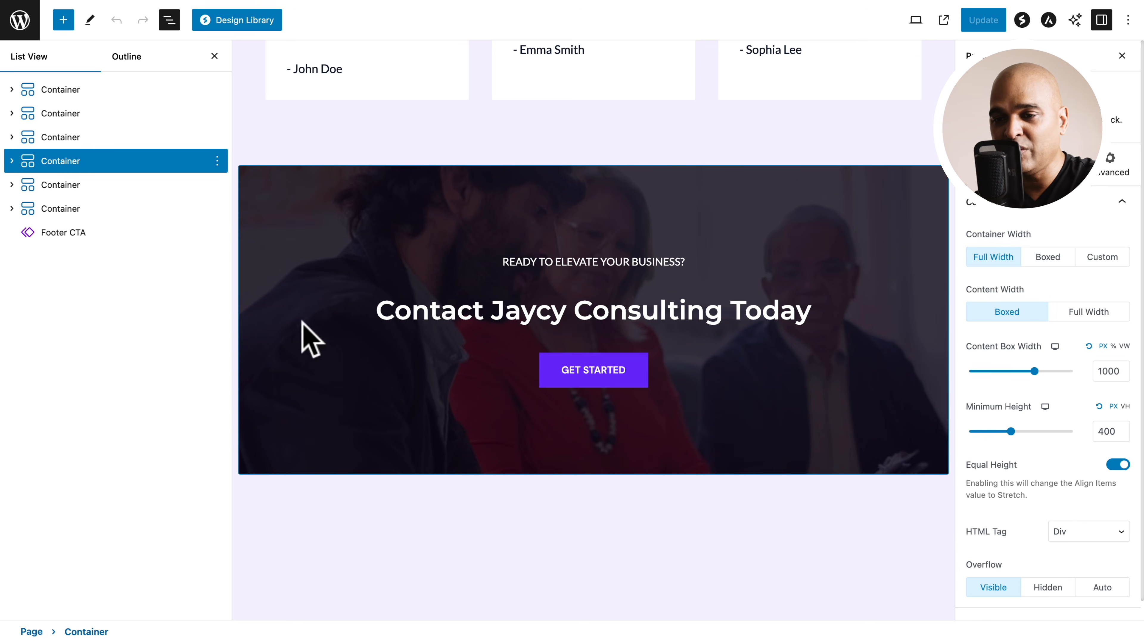
- Insert the Call To Action pattern with a white card over a mountain background from the Design Library, below the Client Testimonials section
left_click(51, 209)
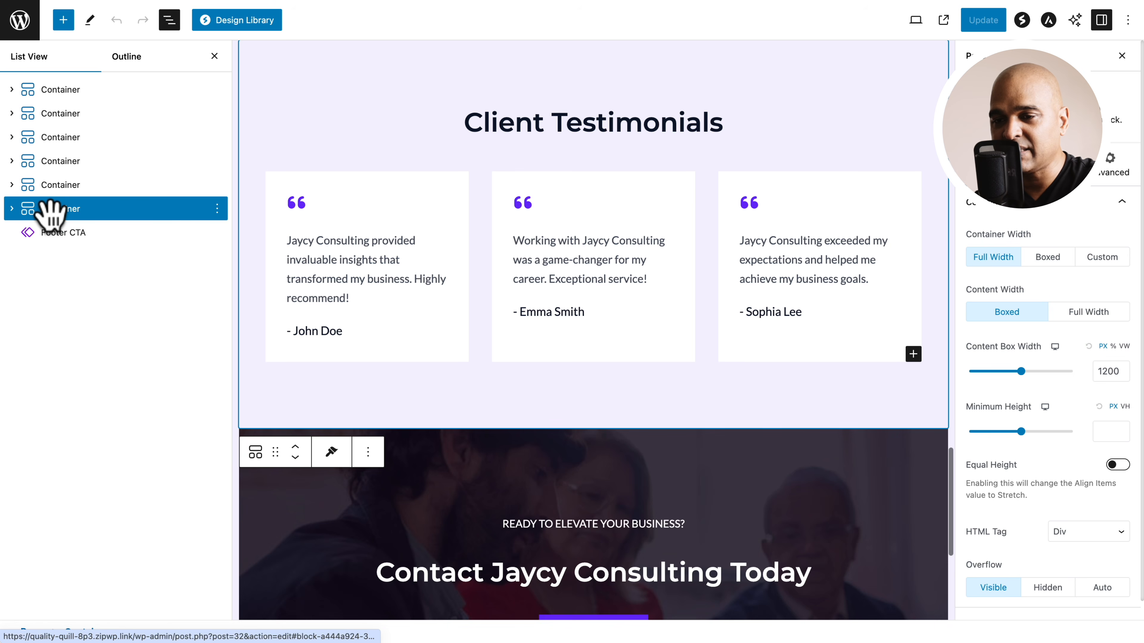
left_click(248, 27)
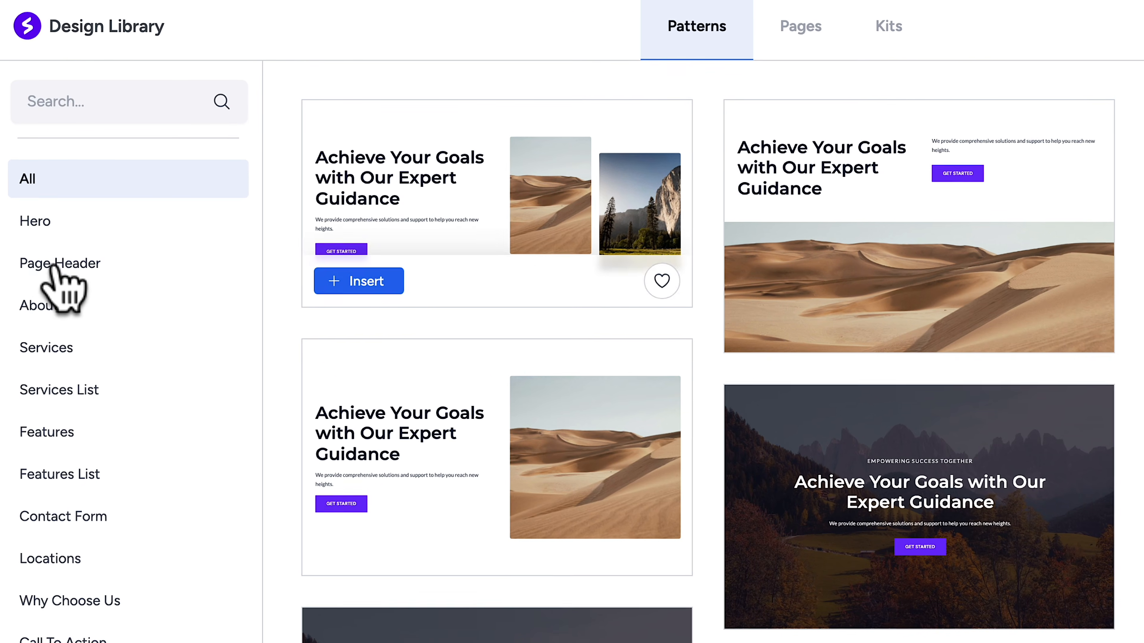
left_click(65, 187)
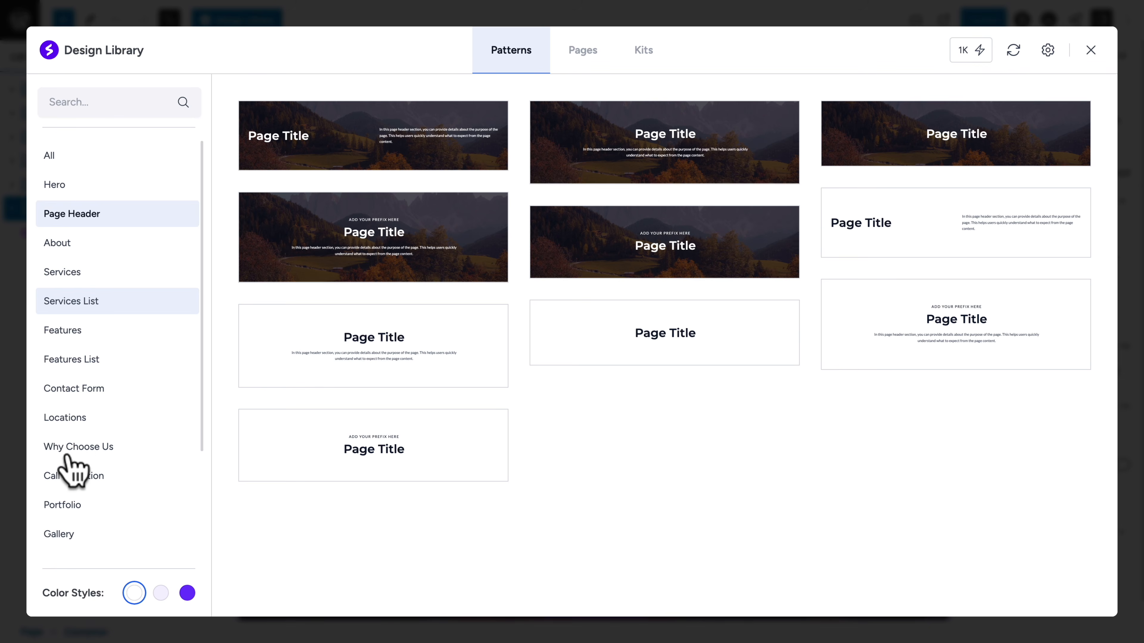
left_click(54, 534)
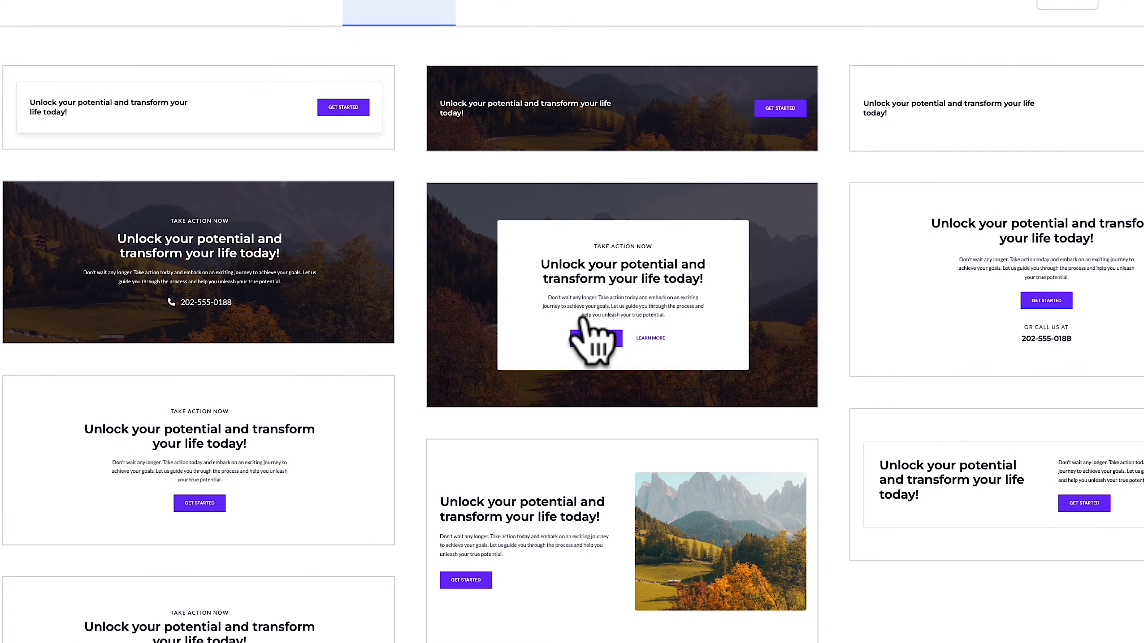
mouse_move(671, 263)
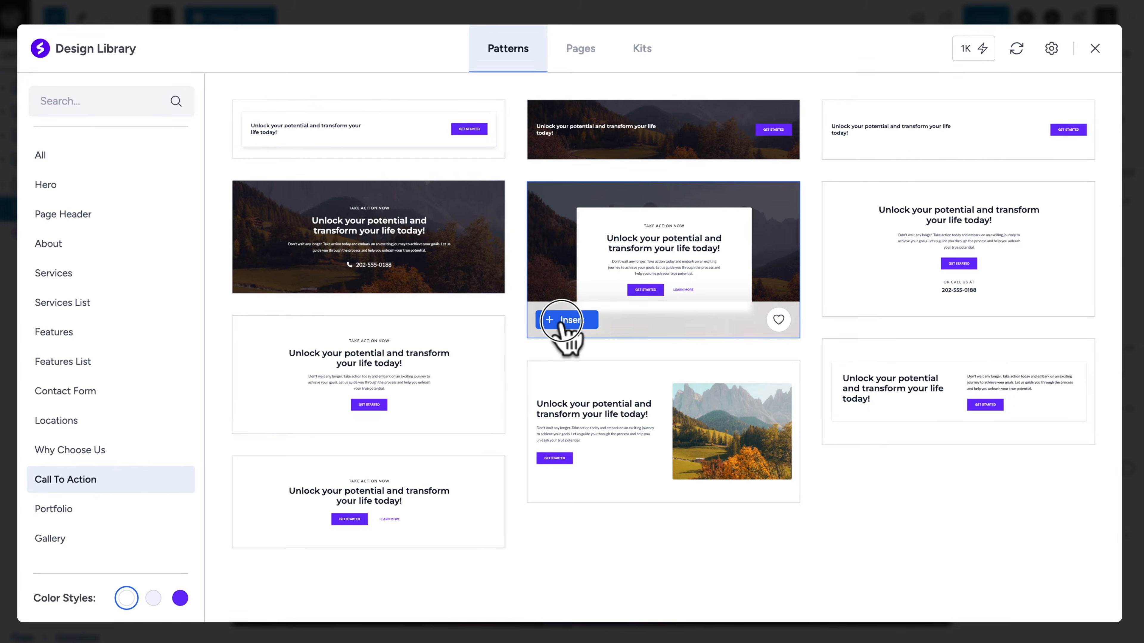
left_click(486, 380)
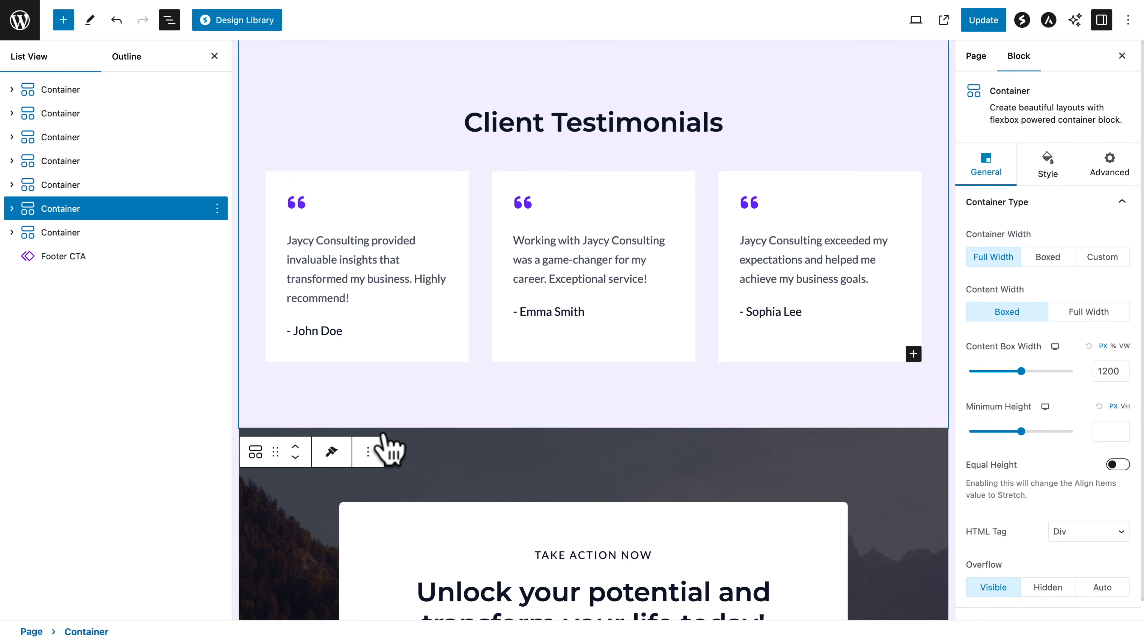
scroll(396, 510, "down", 10)
scroll(408, 368, "down", 3)
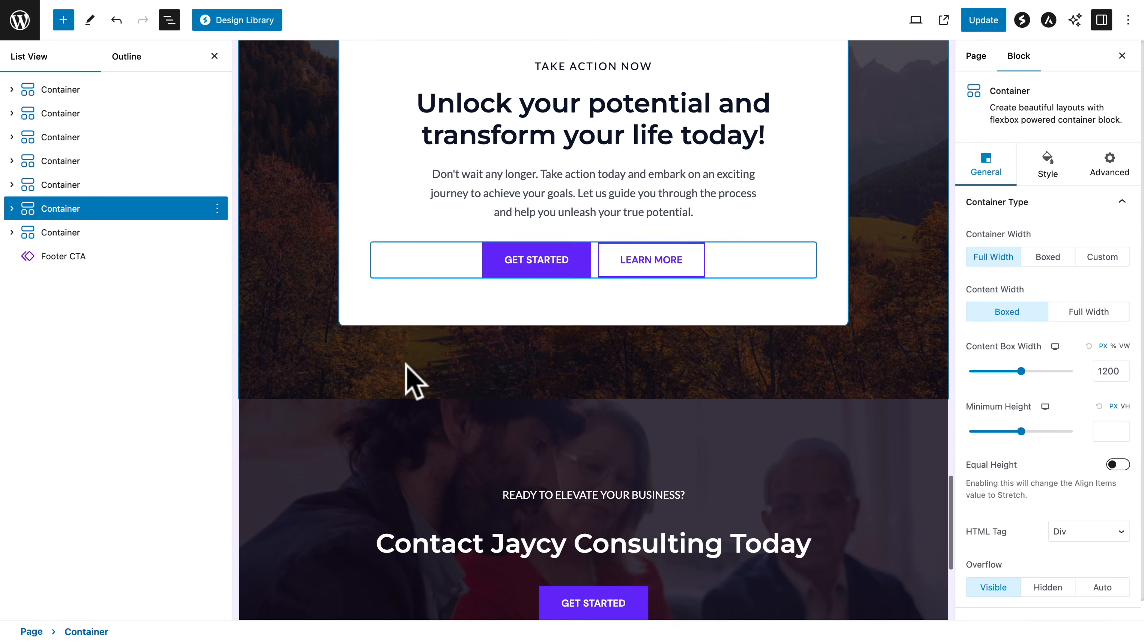
- Delete the Footer CTA pattern with the "Contact Jaycy Consulting Today" heading from the end of the Home page
scroll(407, 365, "up", 2)
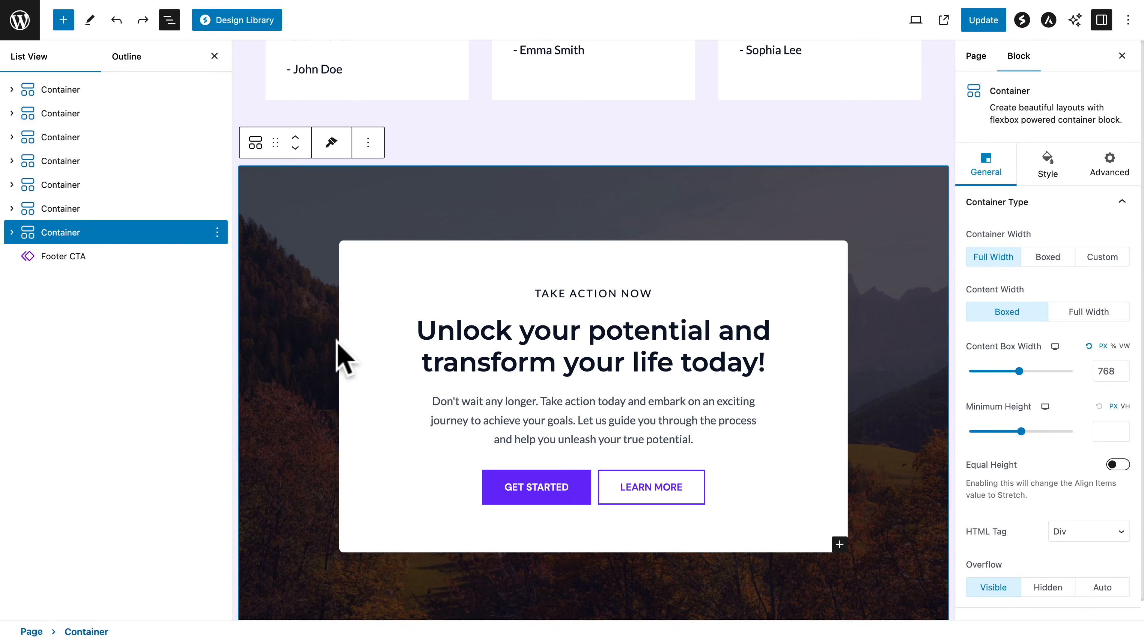
scroll(345, 358, "down", 10)
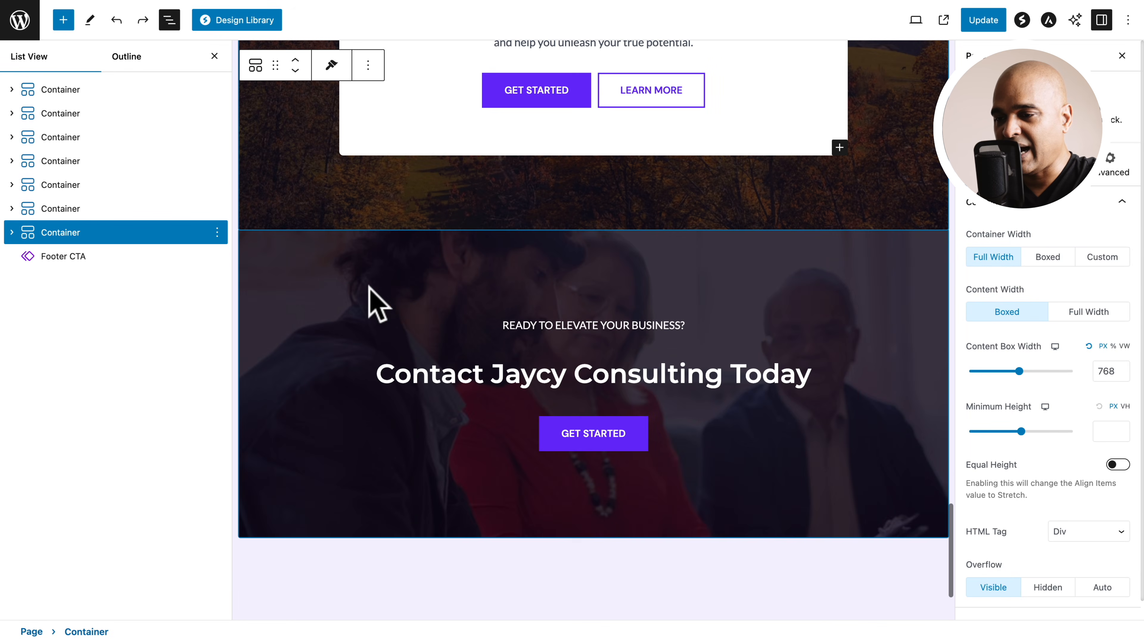
left_click(369, 285)
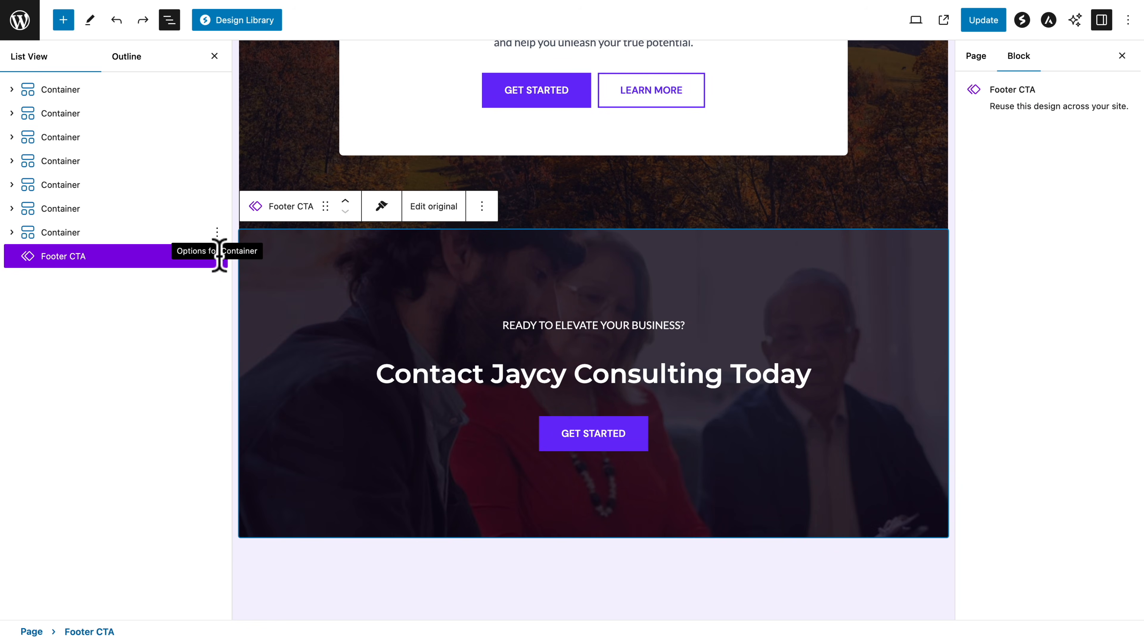
left_click(217, 256)
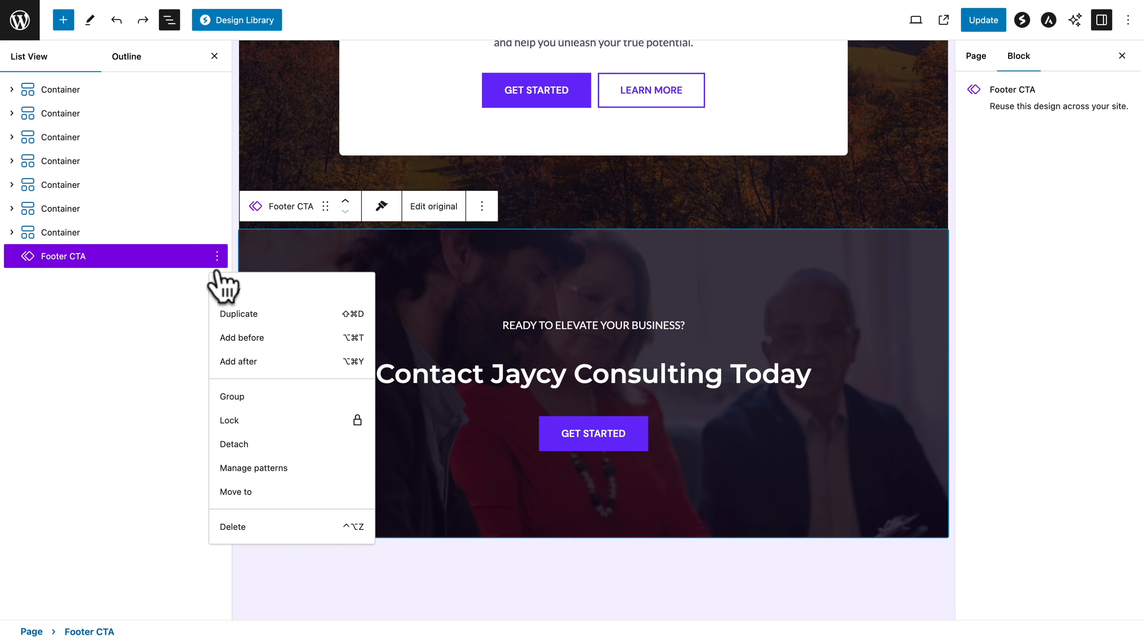
left_click(238, 525)
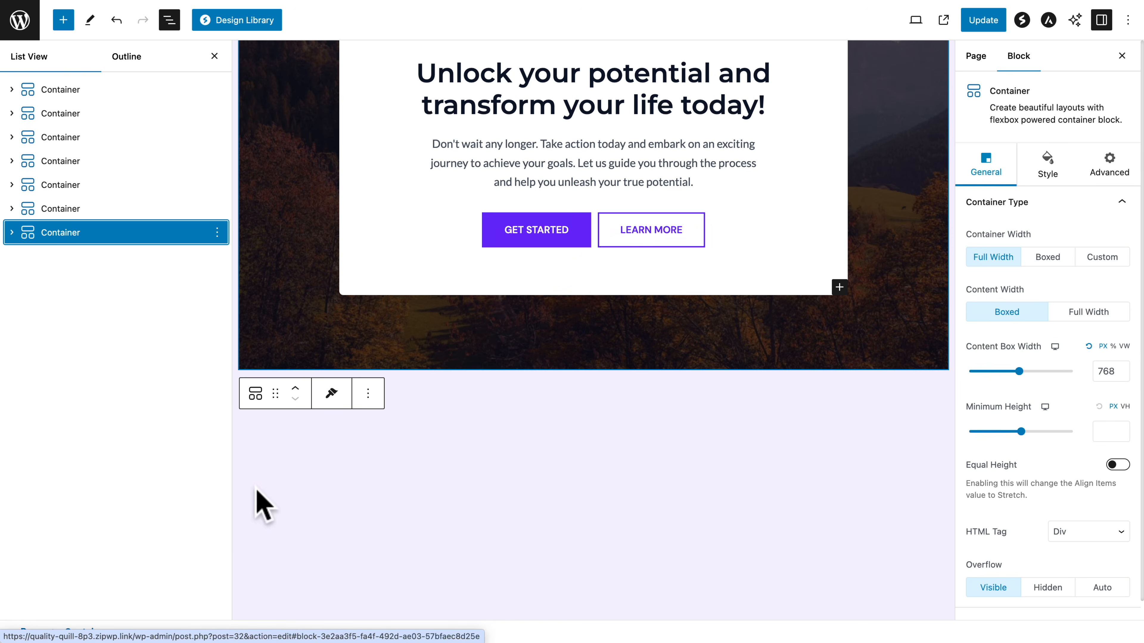
- Rename the welcome section's container as Hero and the About Us section's container as About
scroll(360, 204, "up", 15)
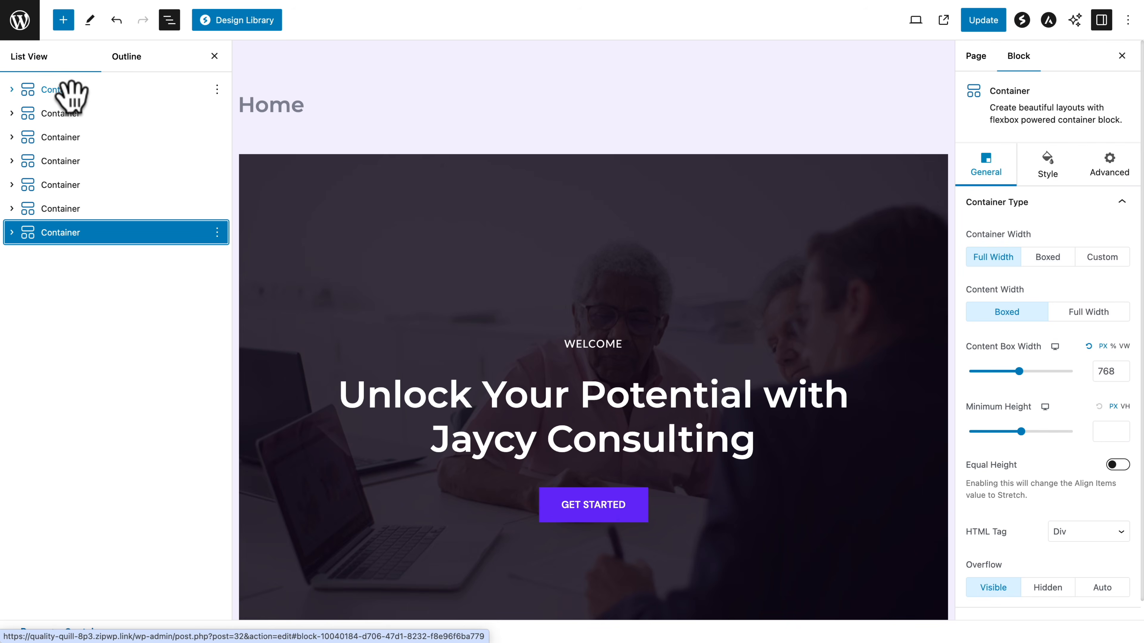
left_click(66, 90)
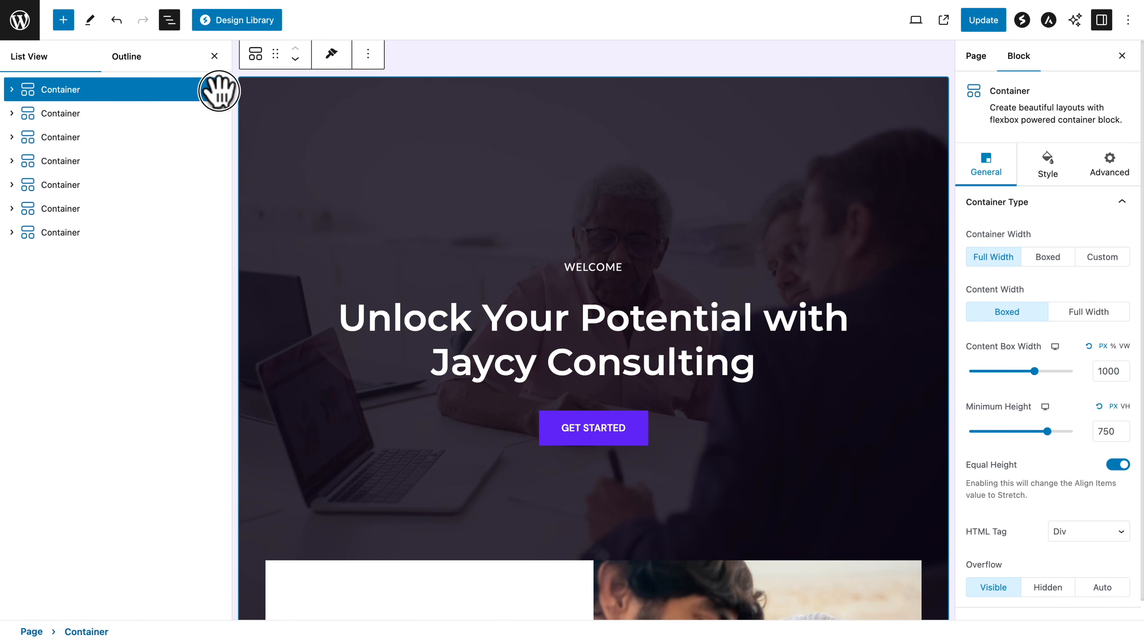
left_click(217, 89)
left_click(236, 277)
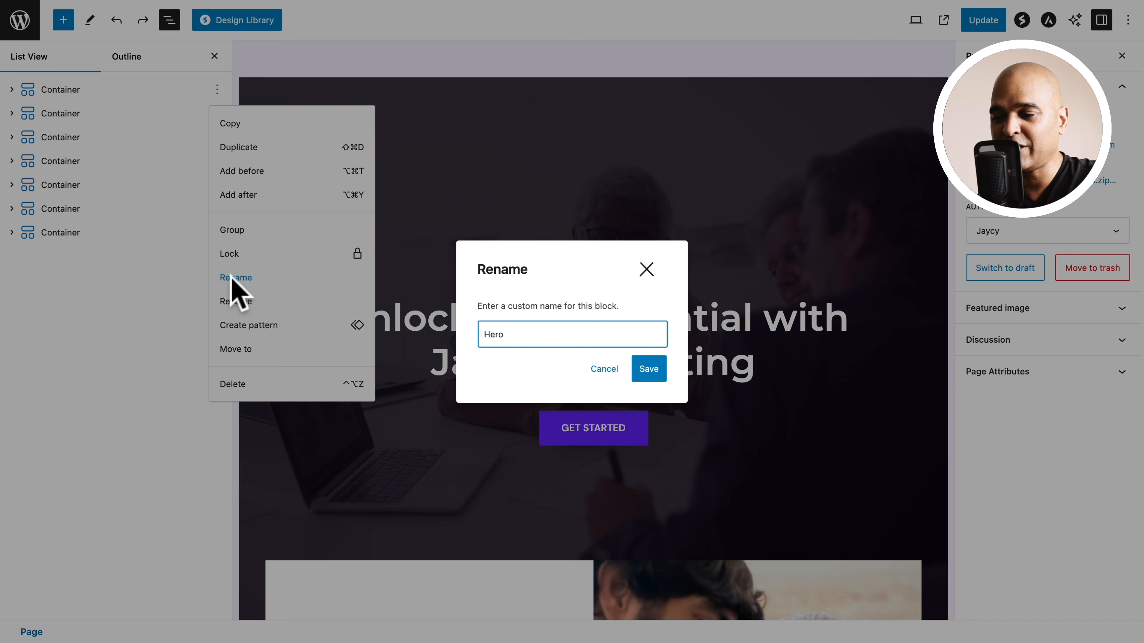
left_click(653, 374)
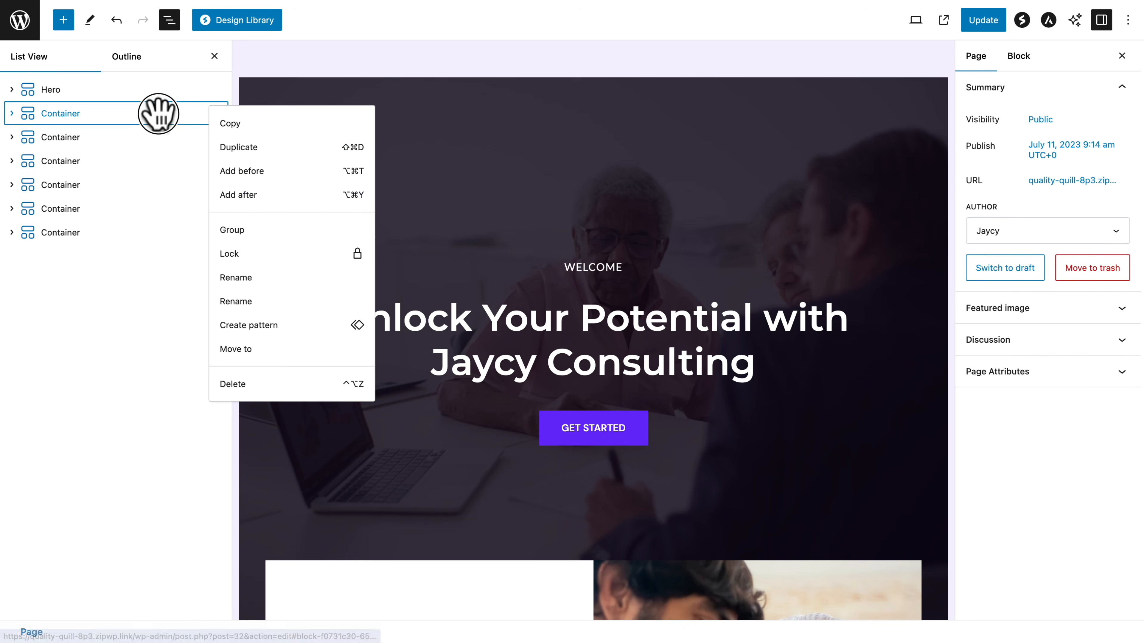
left_click(158, 113)
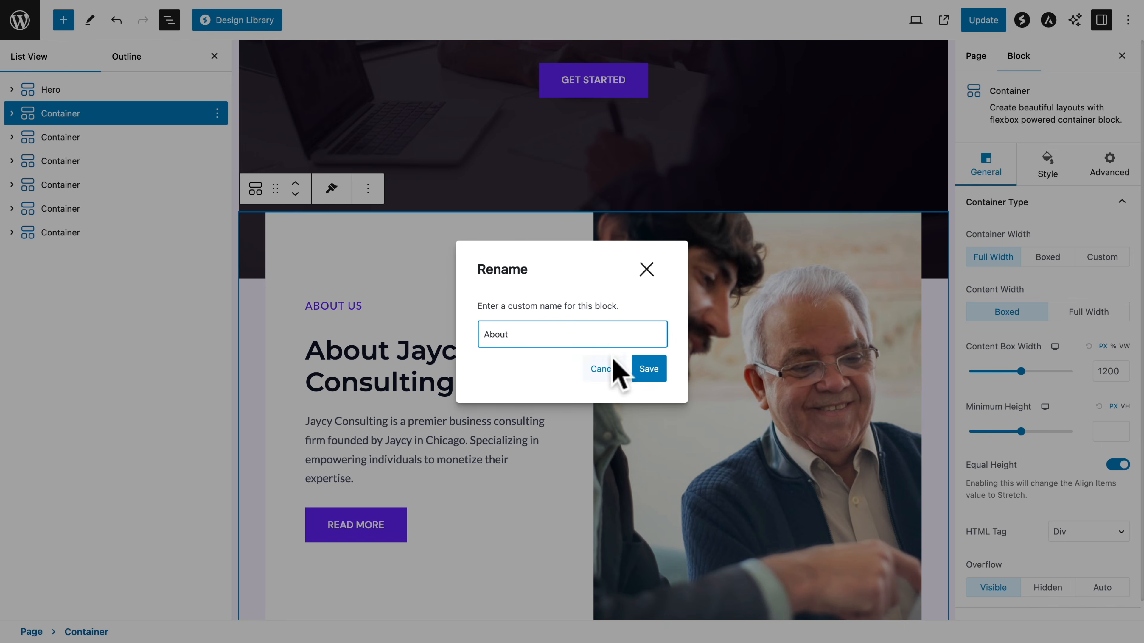
left_click(648, 370)
- Rename the container holding the Our Core Values section as Value
left_click(102, 137)
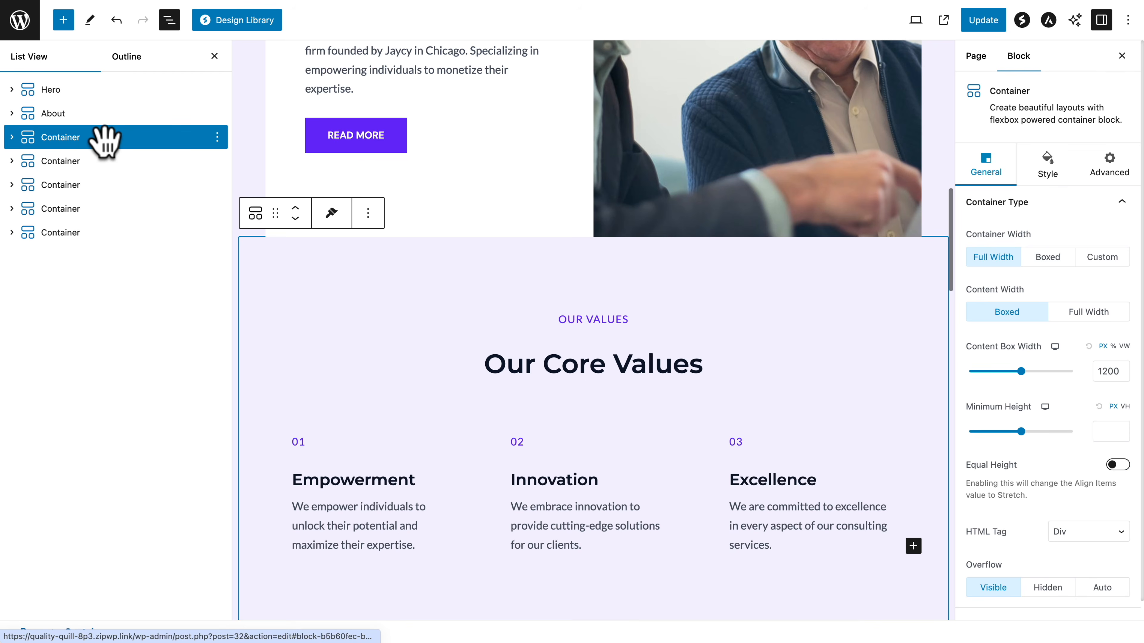
right_click(161, 142)
left_click(235, 325)
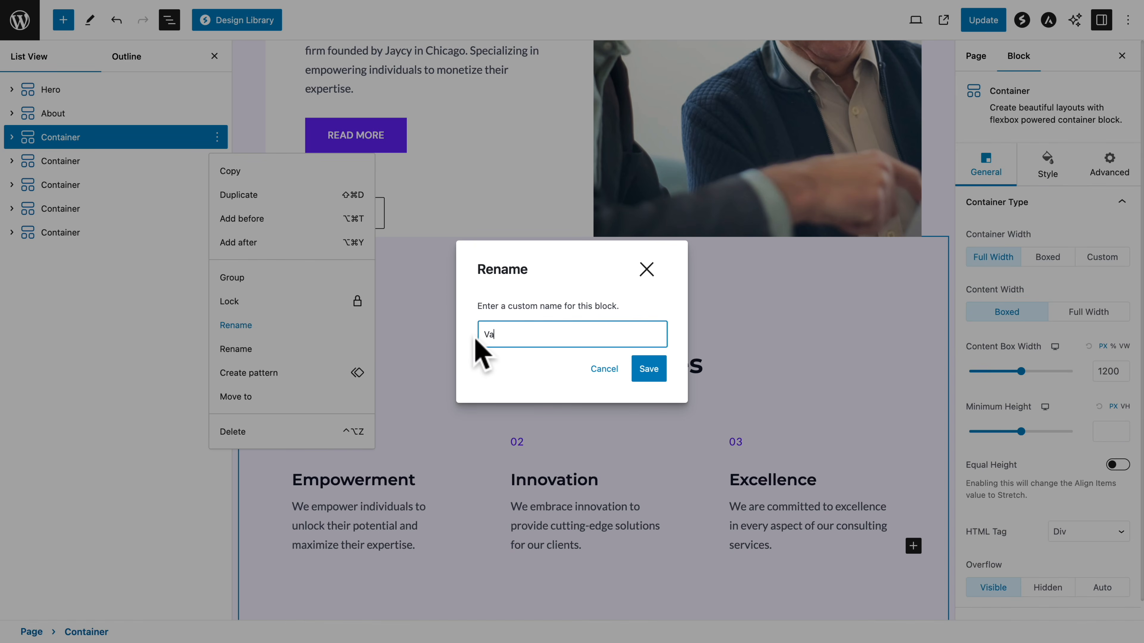
left_click(649, 369)
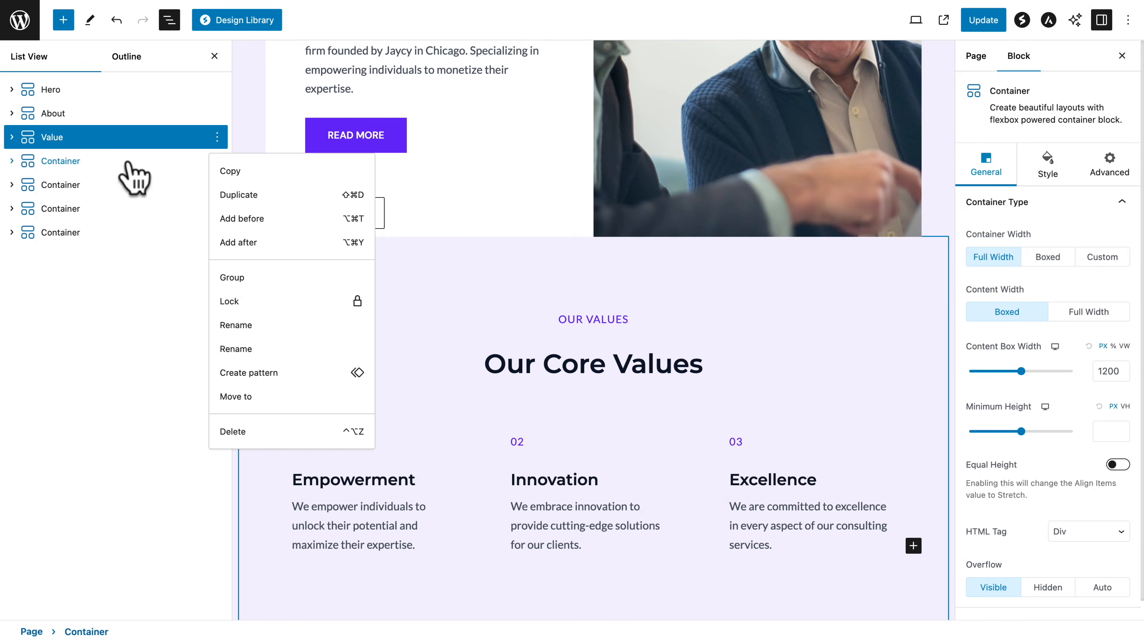
- Rename the container with the "Jaycy Consulting Solutions Today" heading as Banner
left_click(121, 162)
left_click(217, 161)
left_click(236, 349)
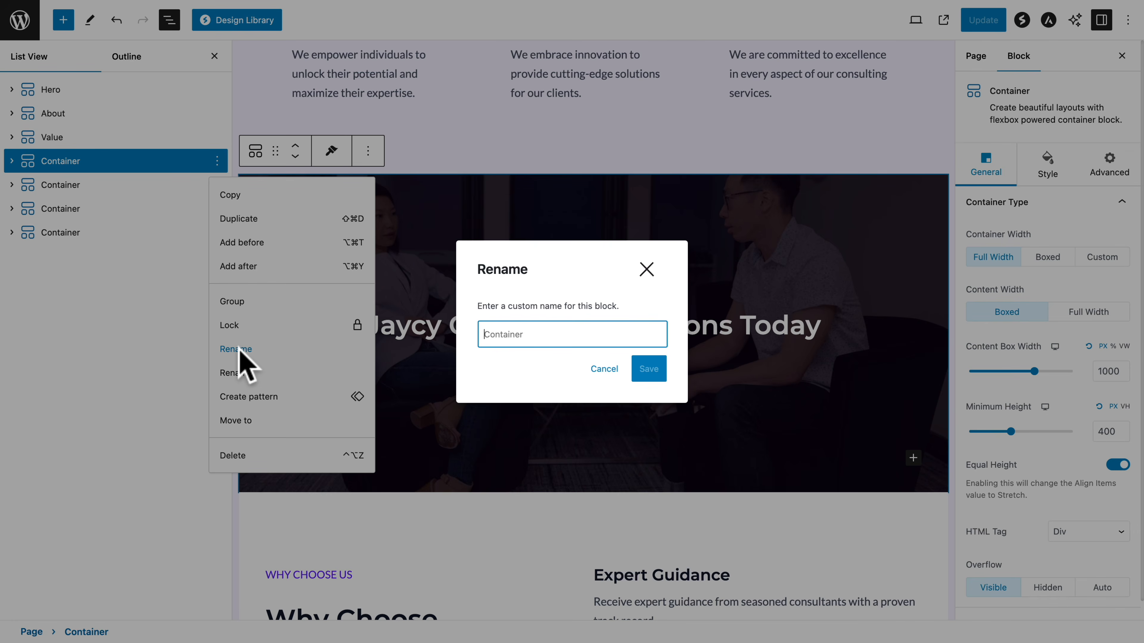
type("Banner")
key("Return")
- Rename the container holding the Why Choose Jaycy Consulting section as Why
left_click(76, 185)
left_click(217, 185)
left_click(236, 373)
type("Why")
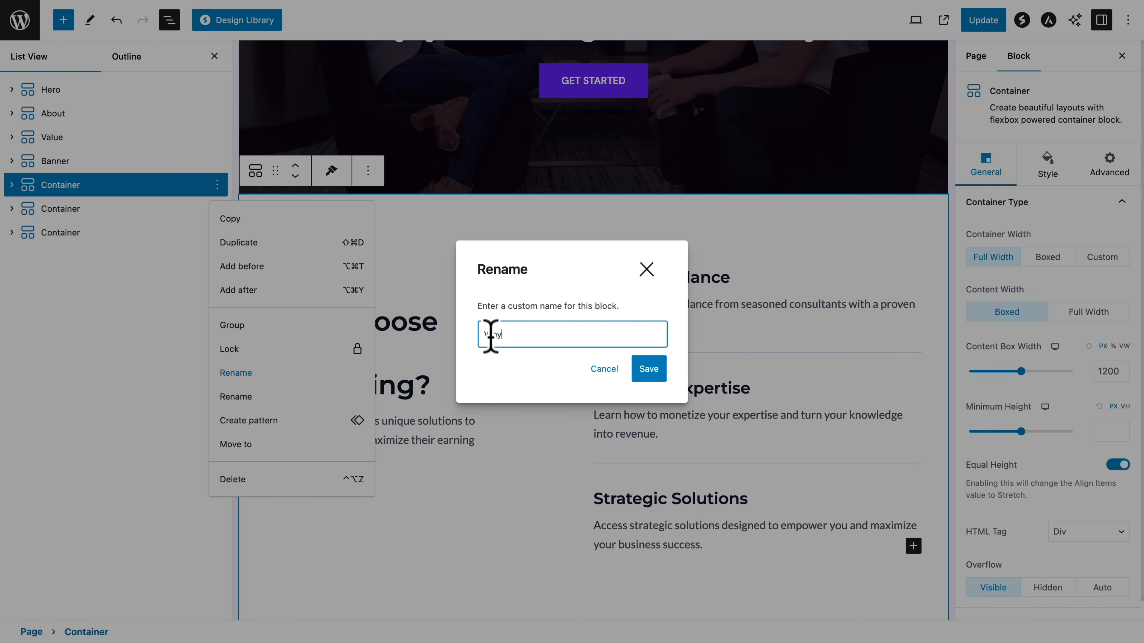
left_click(648, 368)
- Rename the container holding the Client Testimonials section as Testimonials
left_click(77, 208)
left_click(217, 209)
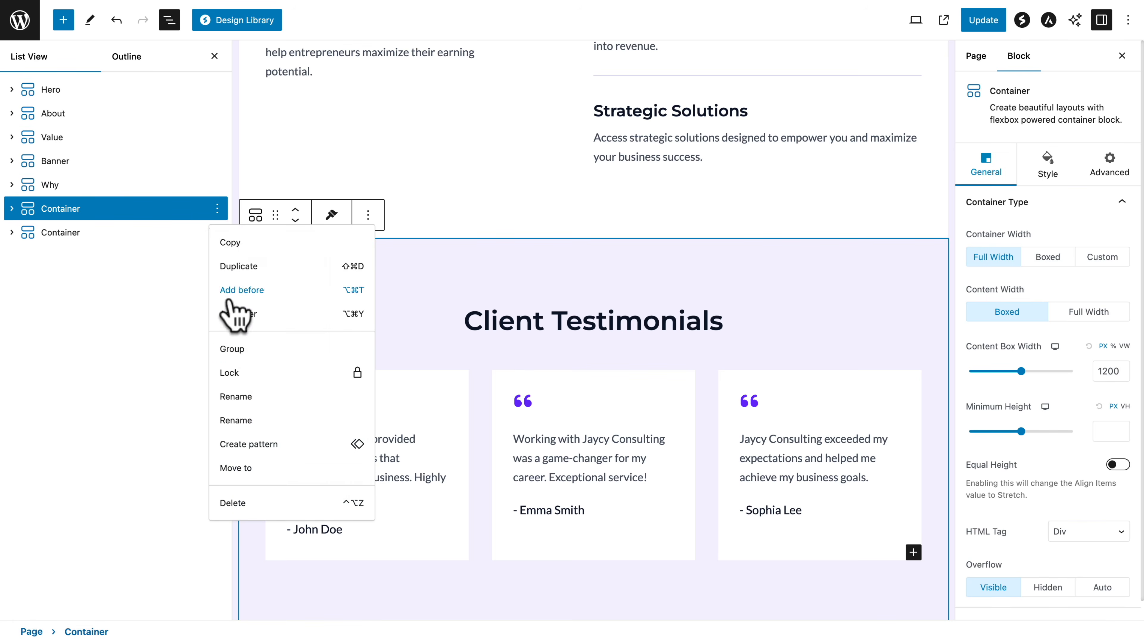
left_click(236, 397)
type("Testimonials")
left_click(647, 369)
- Rename the closing container with the white Take Action Now card as CTA
left_click(85, 232)
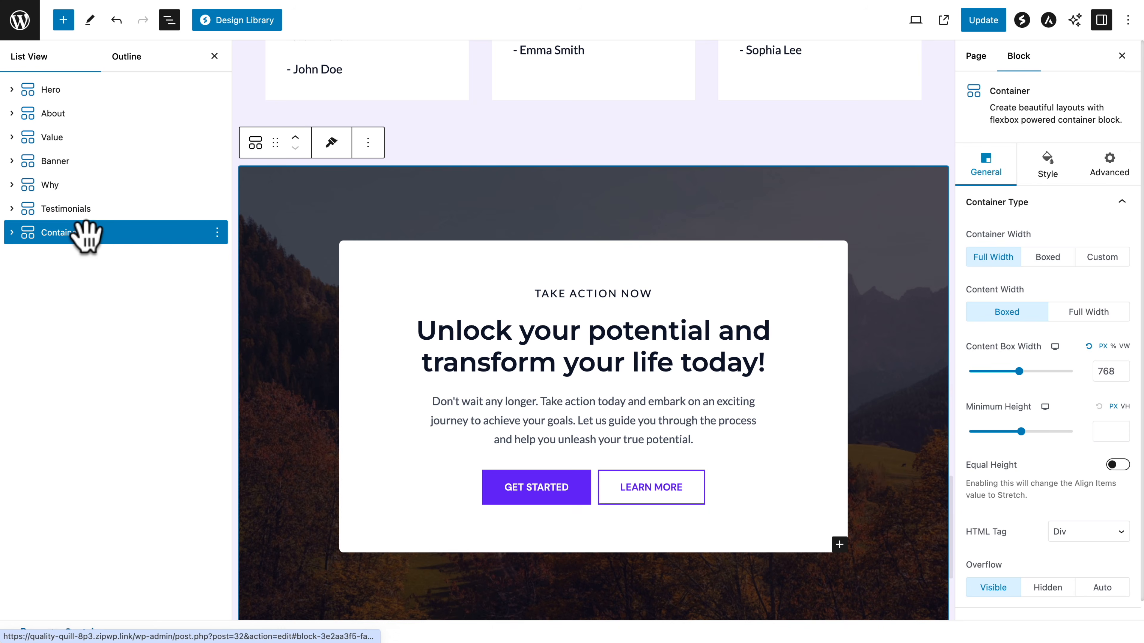
left_click(217, 232)
left_click(236, 420)
type("CTA")
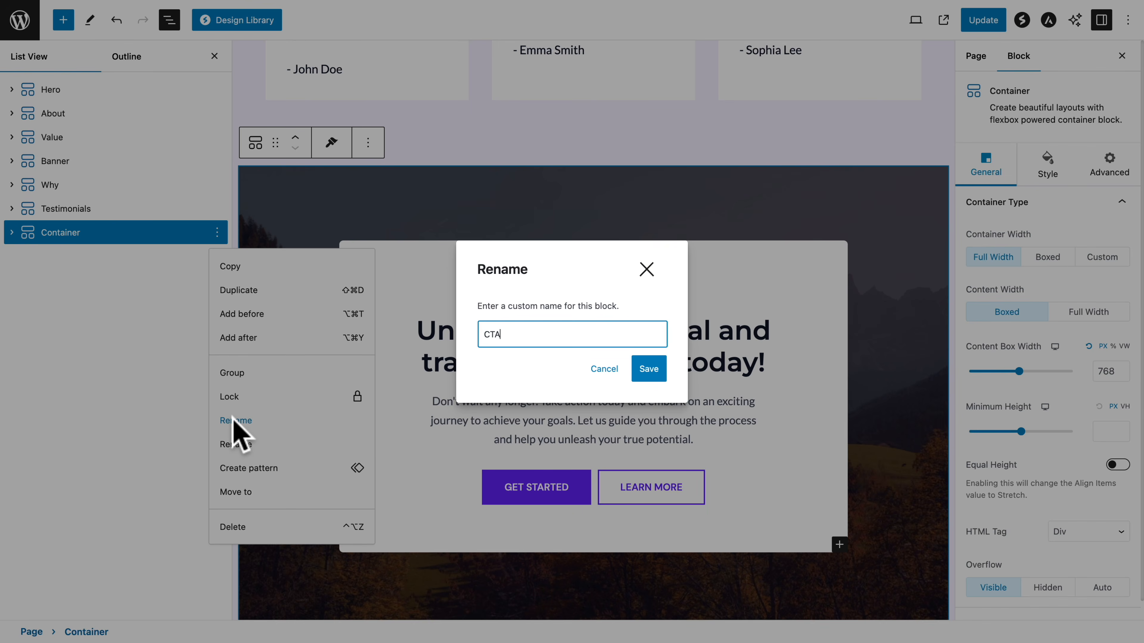
left_click(649, 369)
left_click(159, 310)
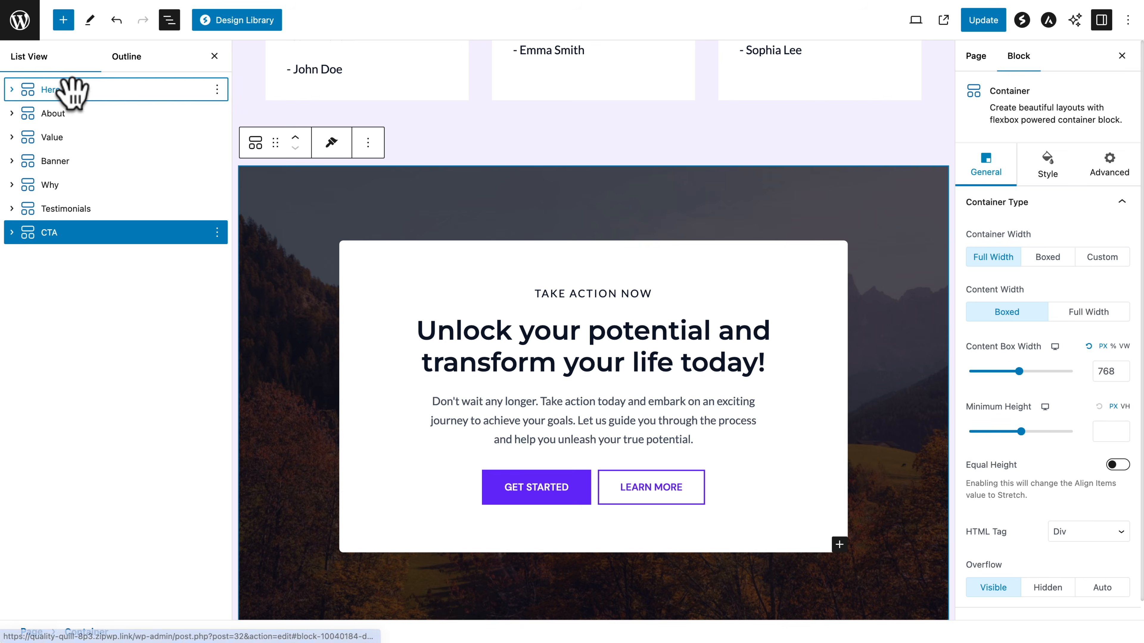
- Set the HTML anchor of the Hero container to "home" in its advanced block settings
left_click(72, 90)
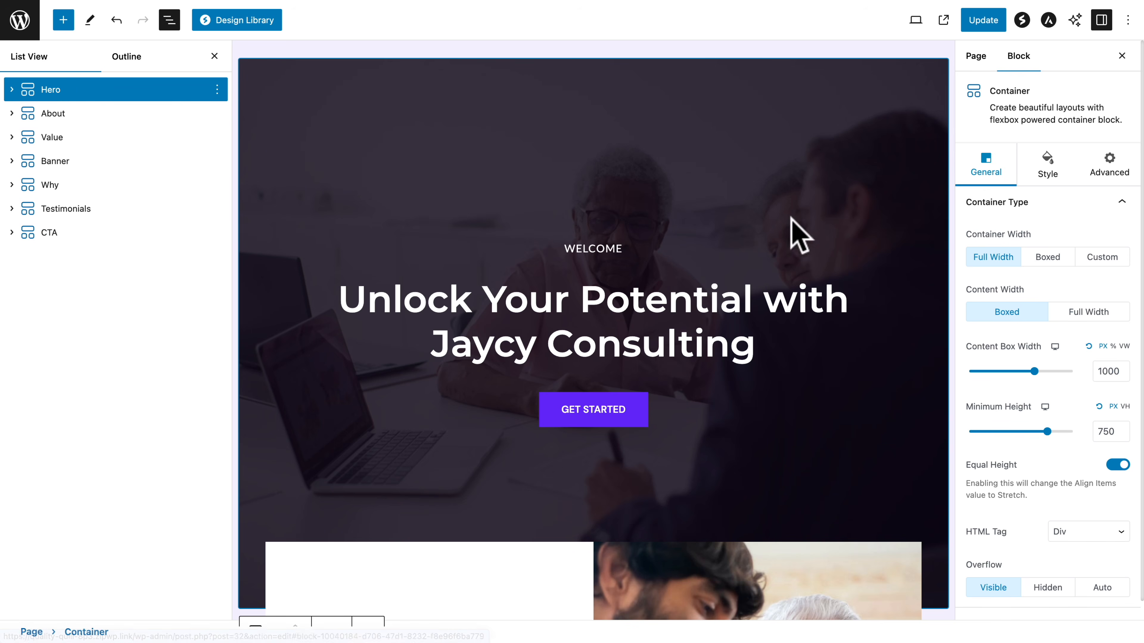
left_click(1106, 169)
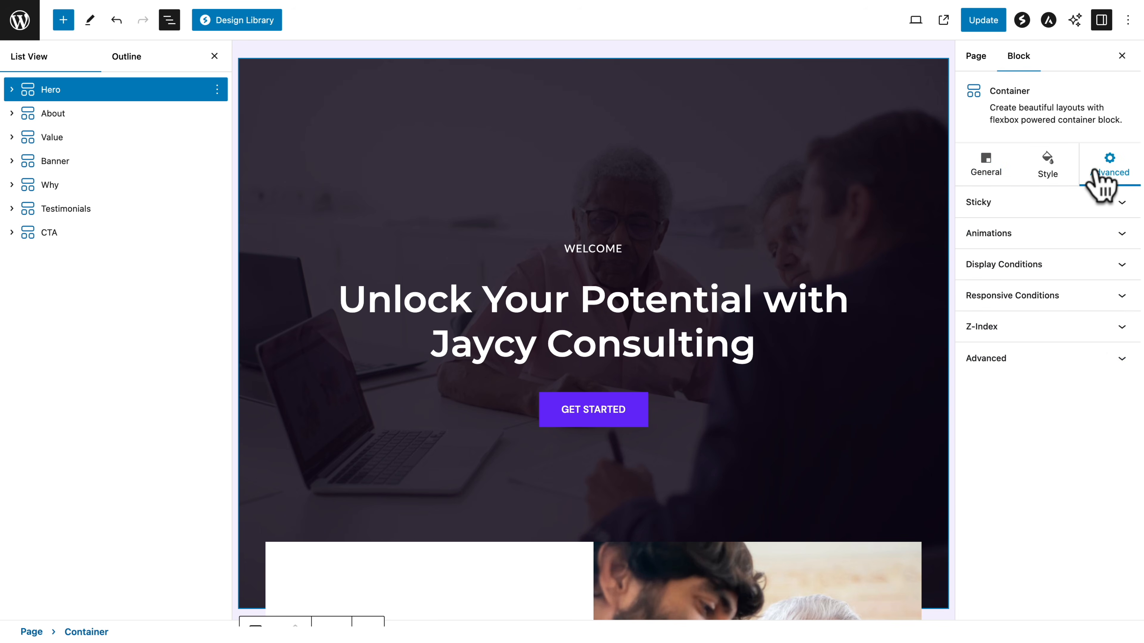
left_click(1023, 367)
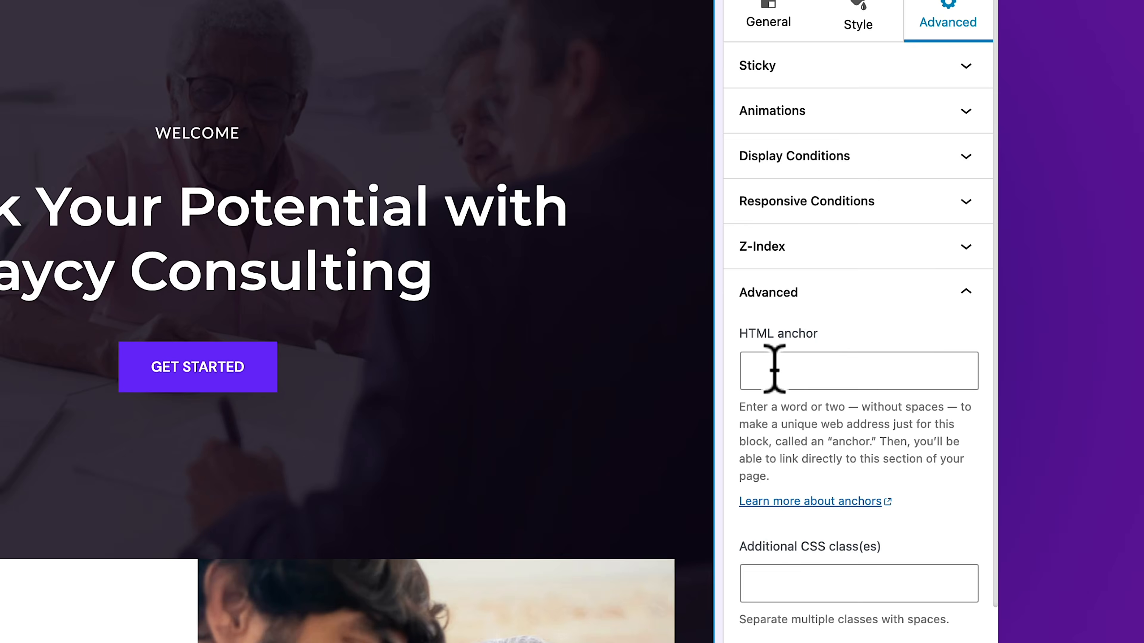
left_click(773, 371)
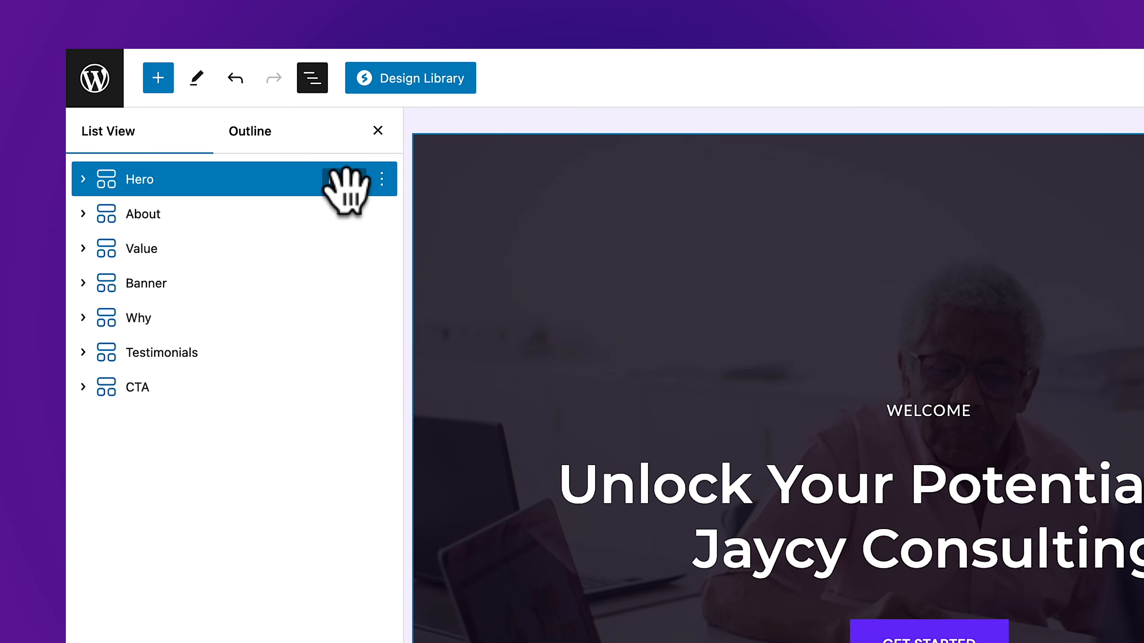
- Set the HTML anchor of the About container to "about" and of the Value container to "value"
left_click(180, 212)
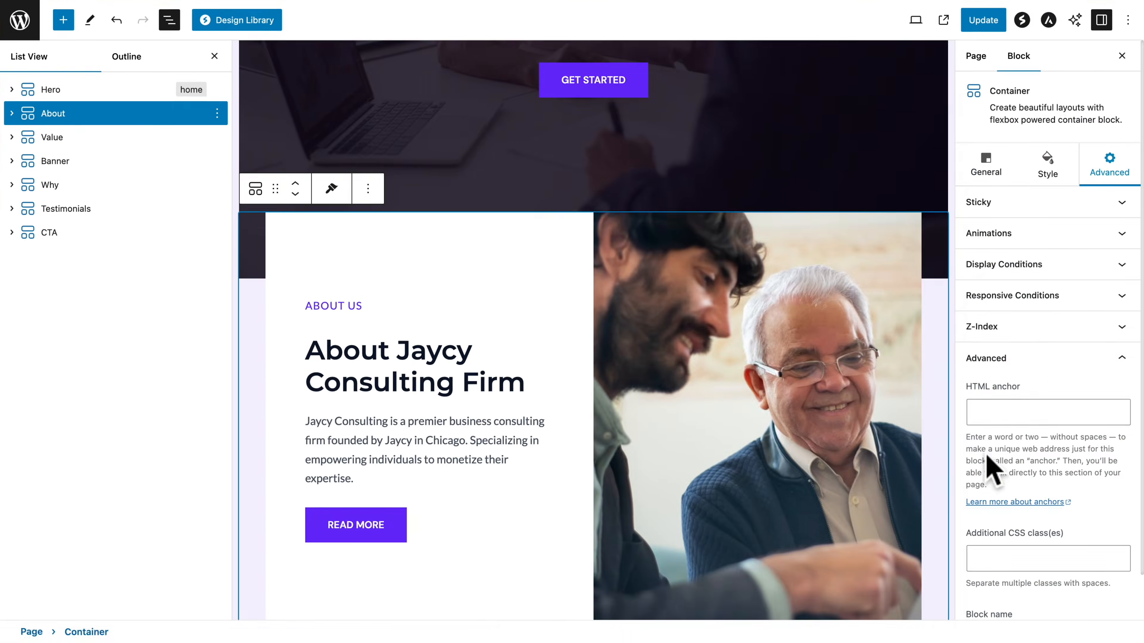
left_click(983, 412)
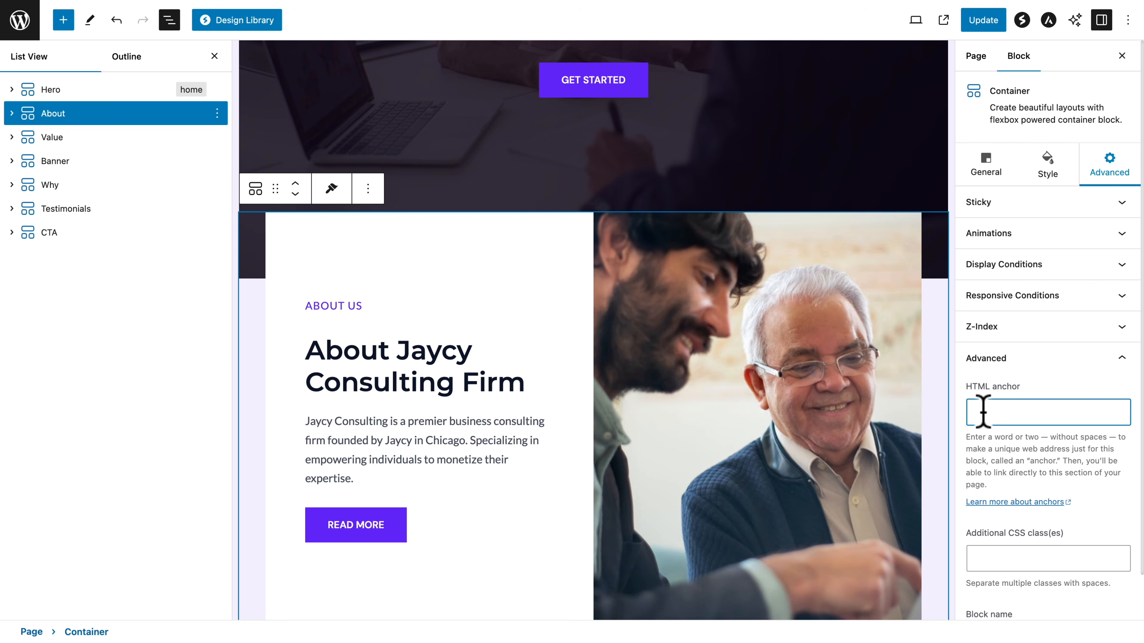
left_click(115, 135)
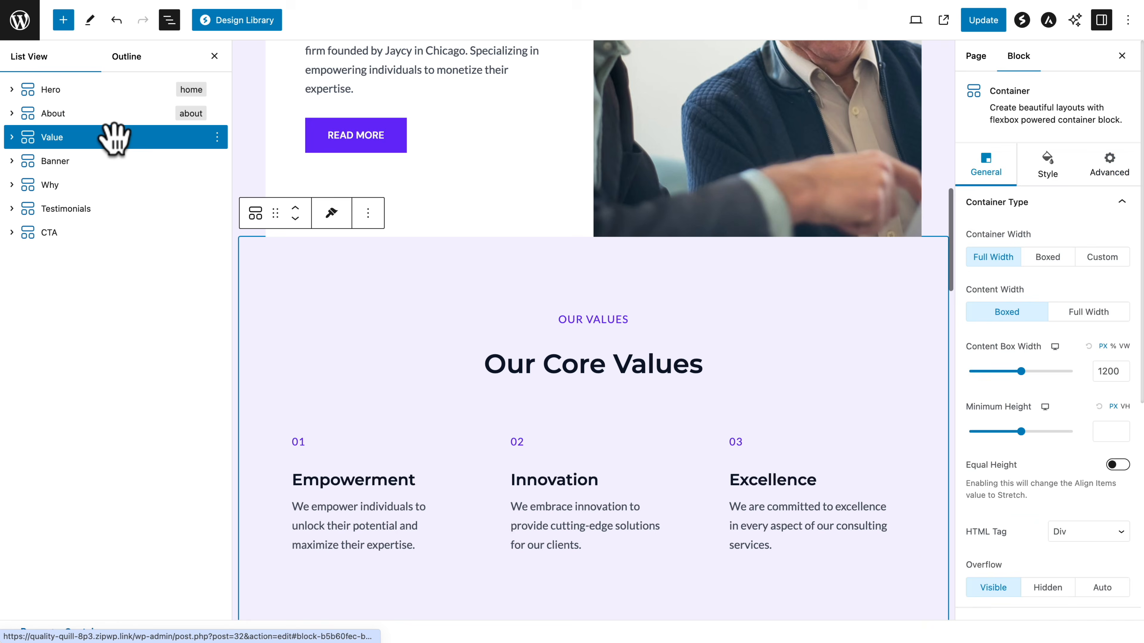
left_click(1000, 408)
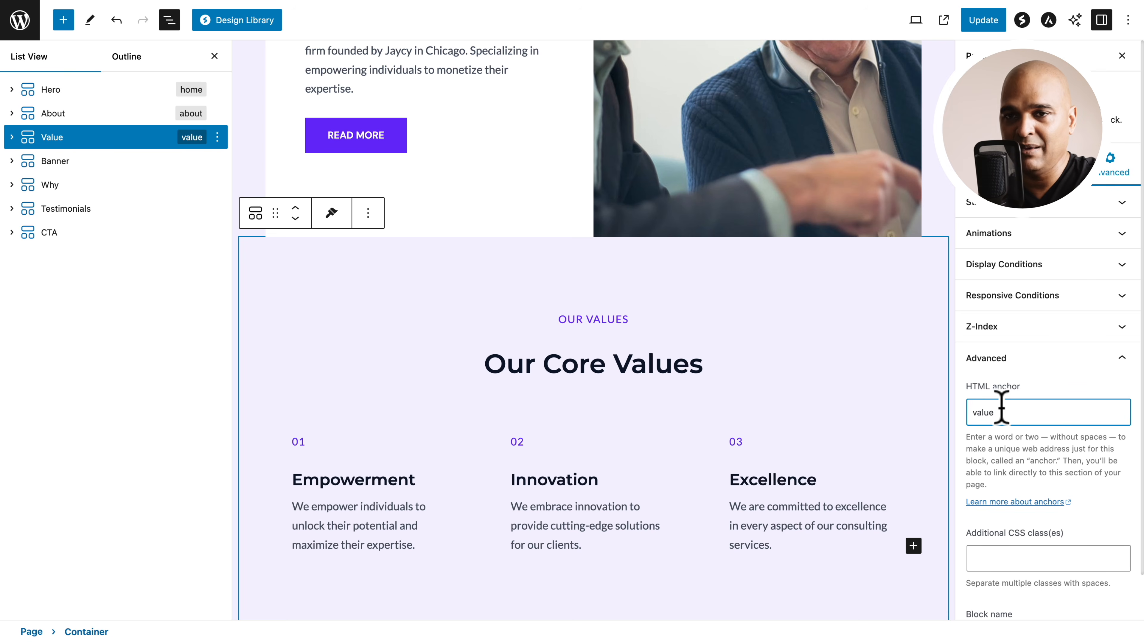
- Set the HTML anchor of the Banner container to "banner"
left_click(85, 89)
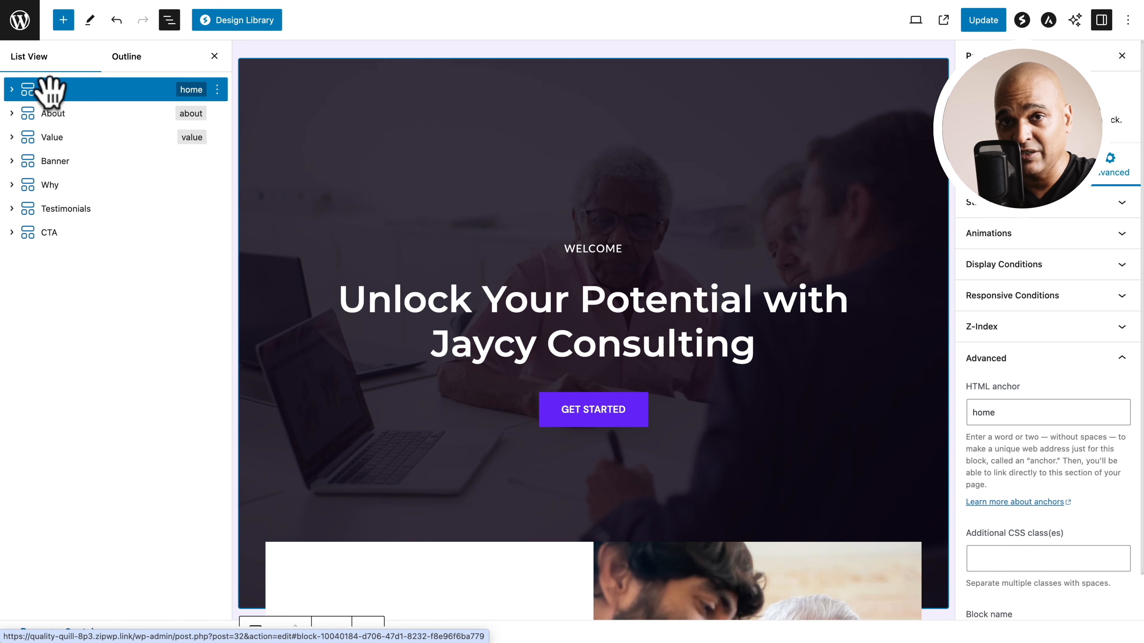
left_click(54, 160)
left_click(991, 411)
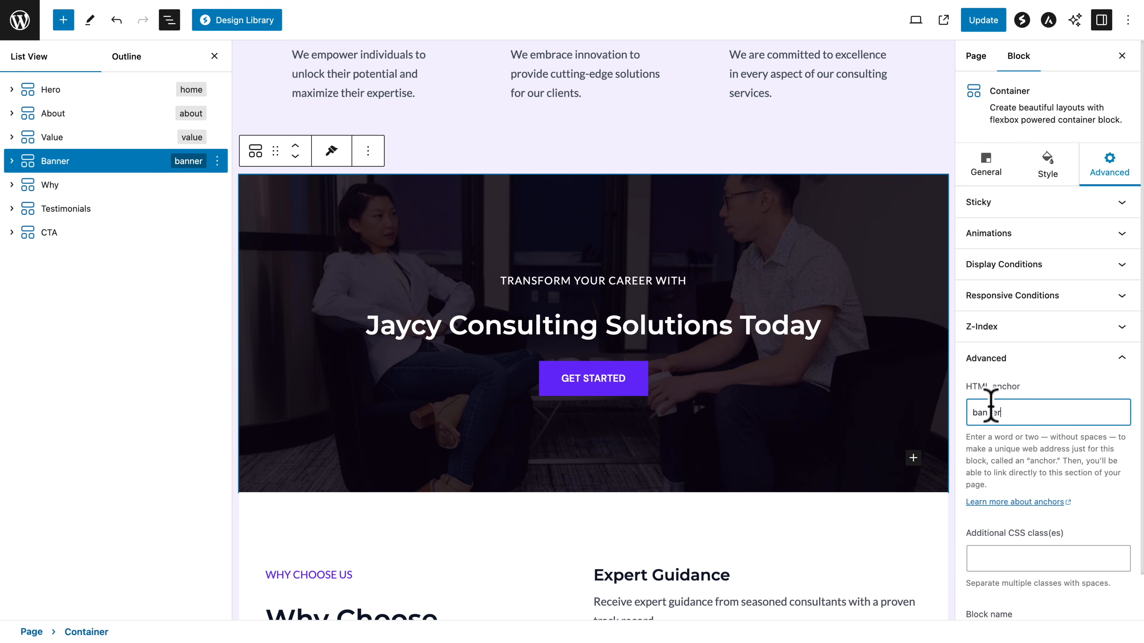
- Set the HTML anchor of the Why container to "why" and of the Testimonials container to "testimonials"
left_click(167, 184)
left_click(1015, 412)
type("why")
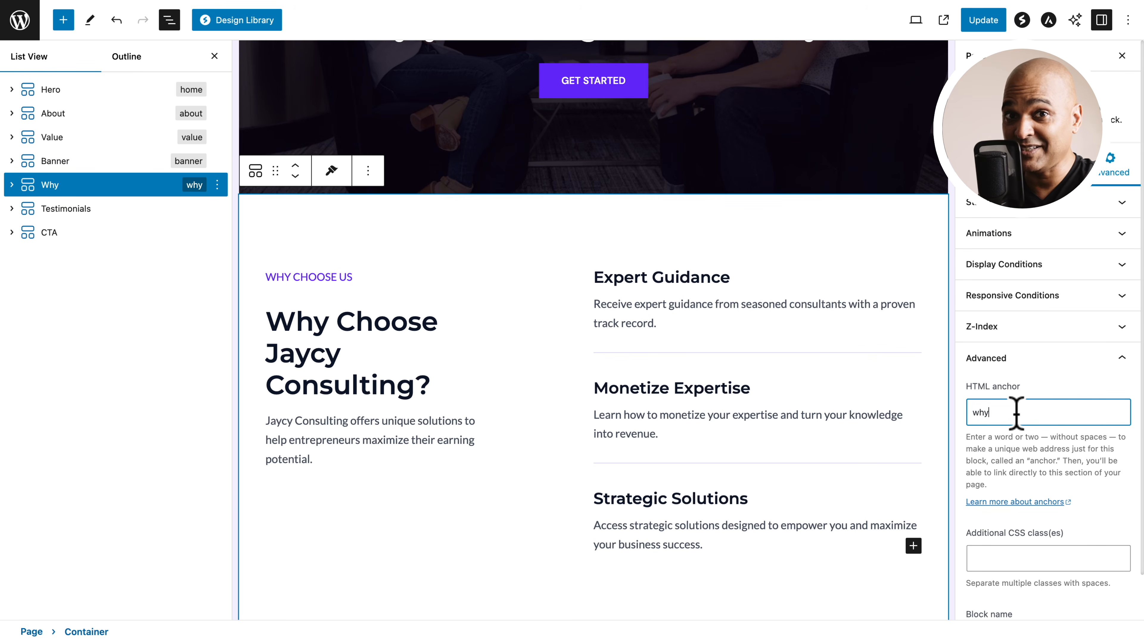
left_click(112, 208)
left_click(987, 408)
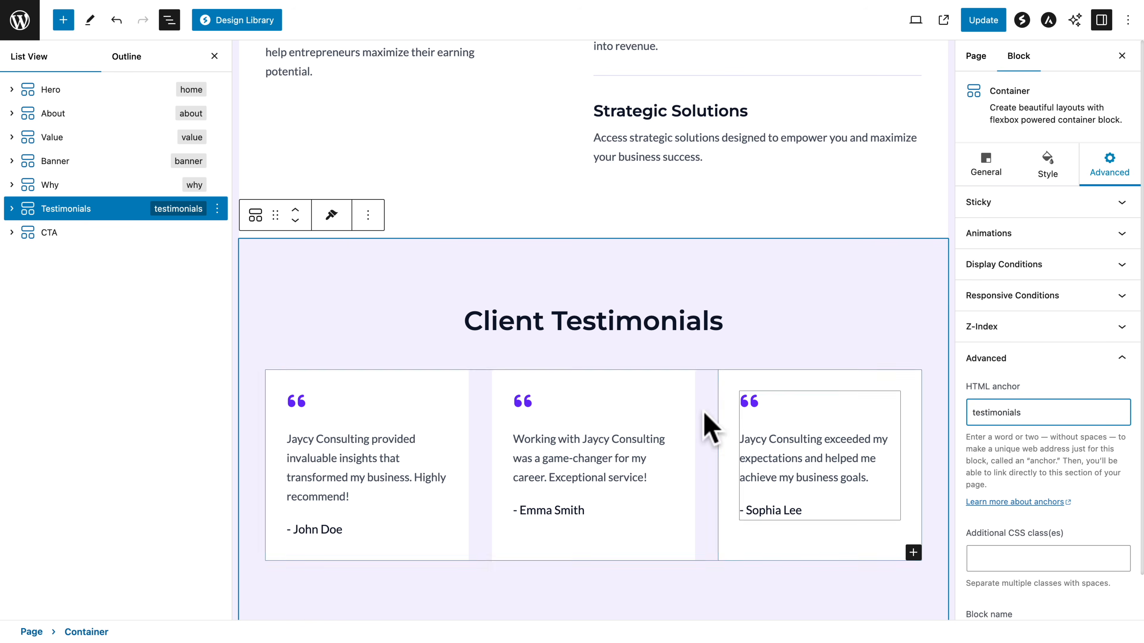
- Set the HTML anchor of the CTA container to "subscribe" and update the Home page
left_click(72, 232)
left_click(1002, 412)
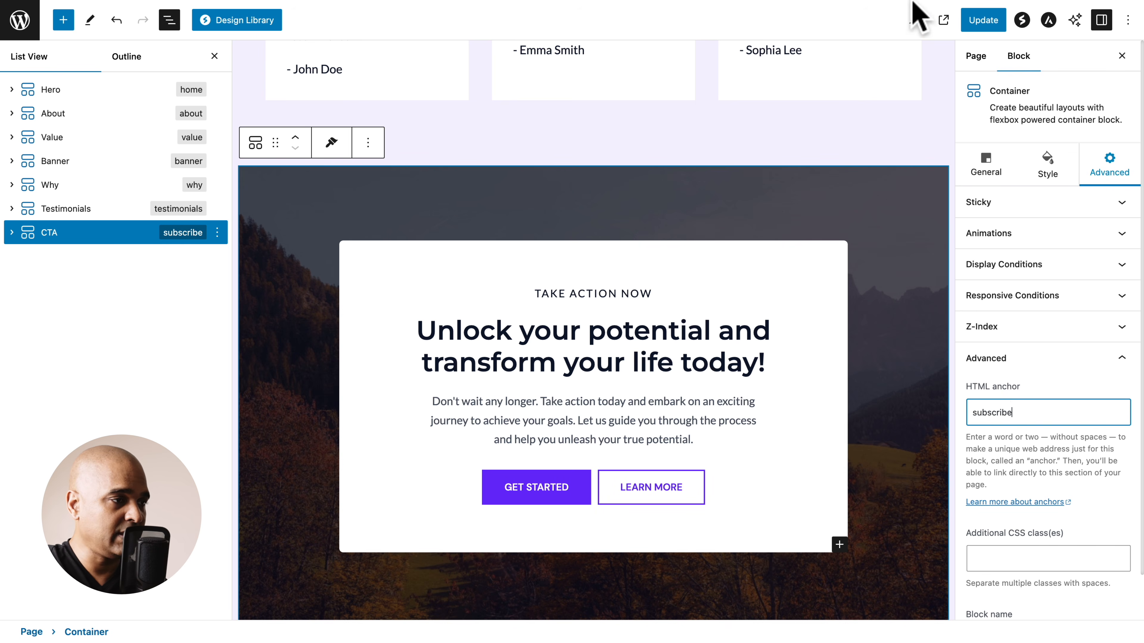
left_click(983, 19)
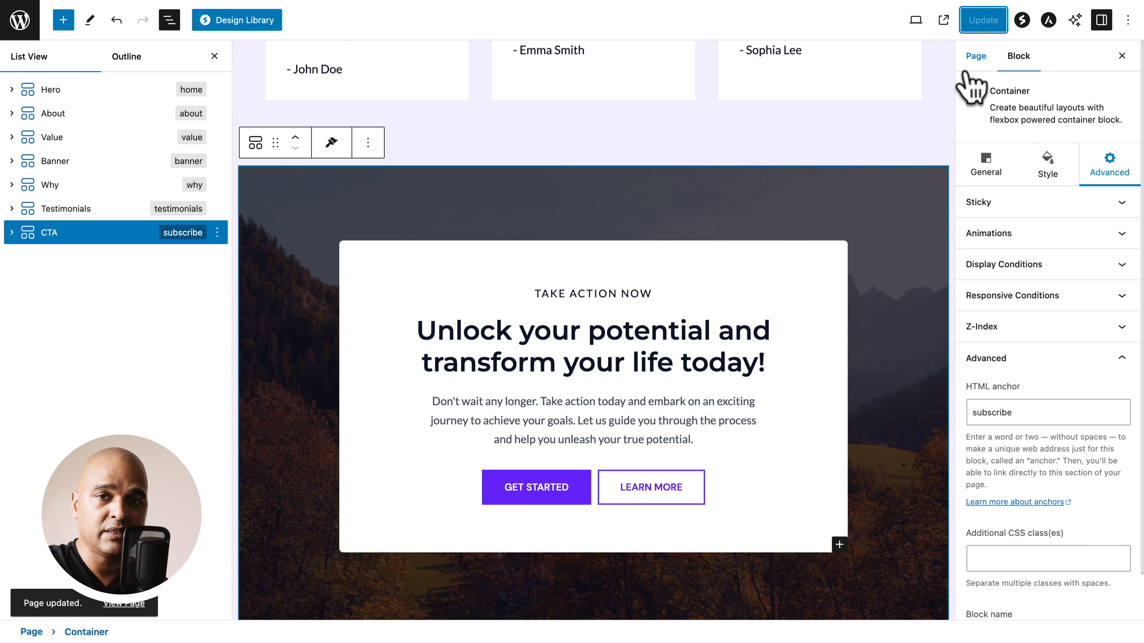
- Replace the Hero container's background image with img-jaycy-04 and set its overlay opacity to 0.3
scroll(516, 184, "up", 20)
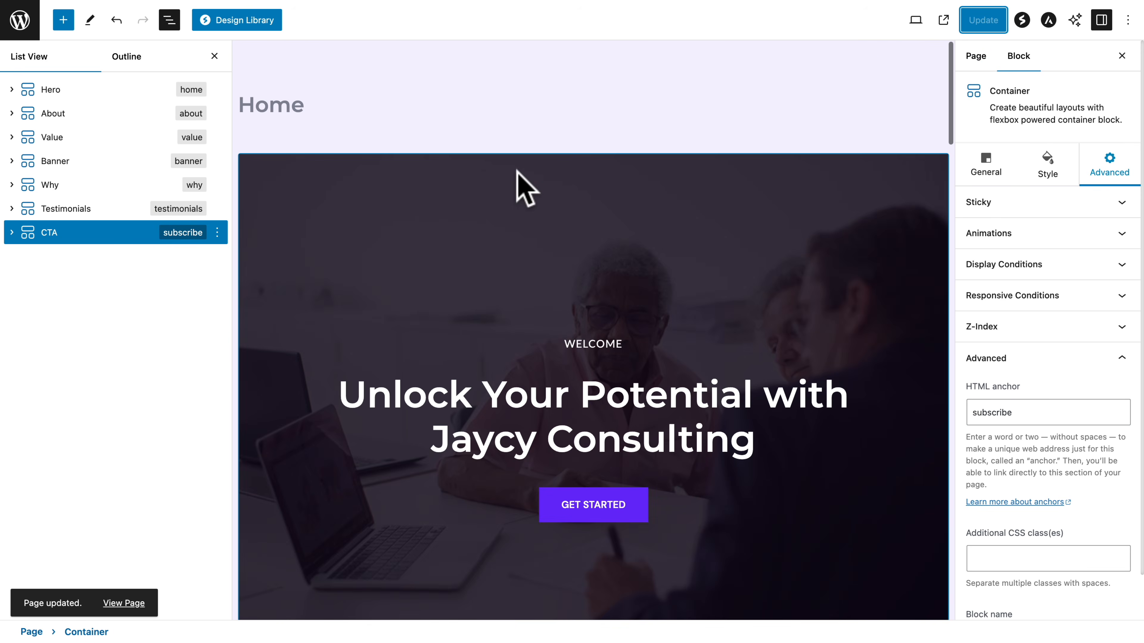
scroll(524, 184, "down", 3)
left_click(471, 165)
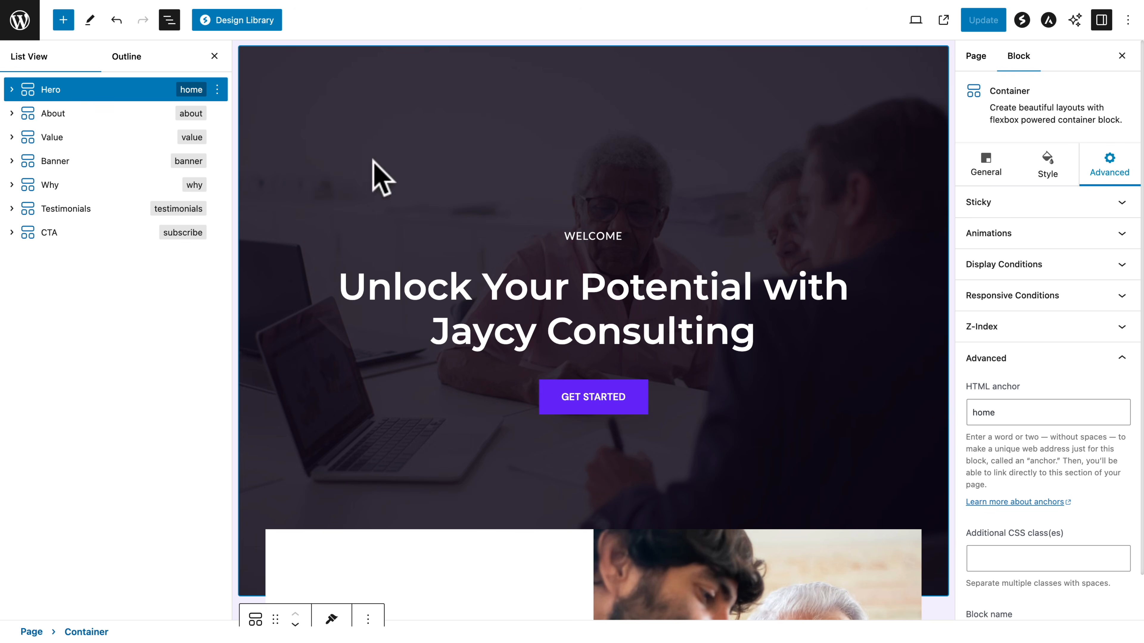
left_click(45, 83)
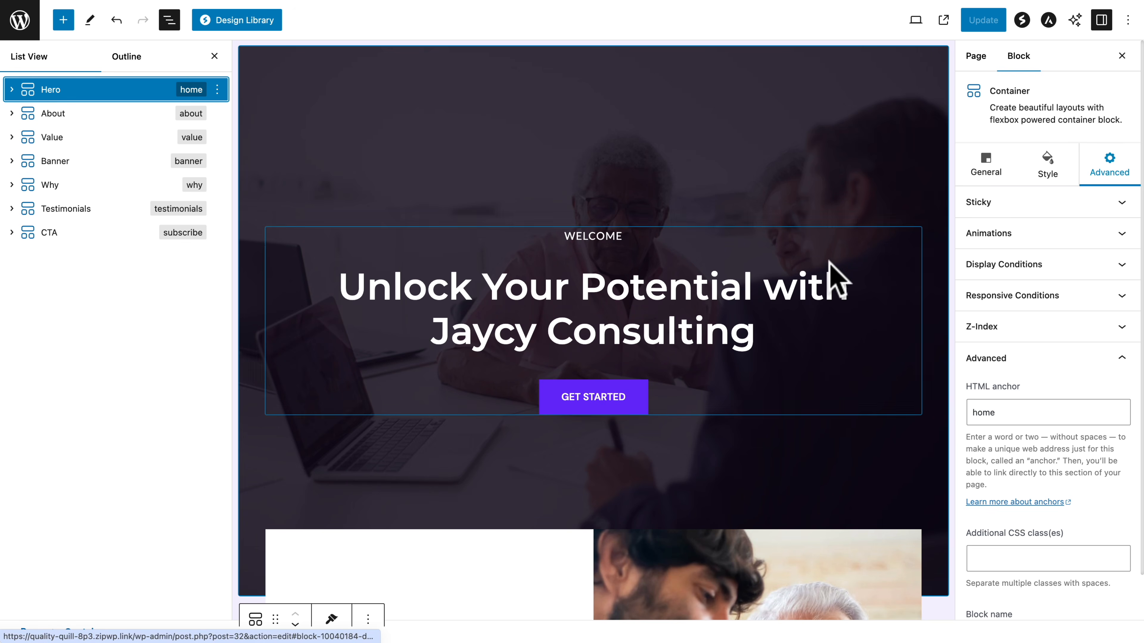
left_click(1049, 169)
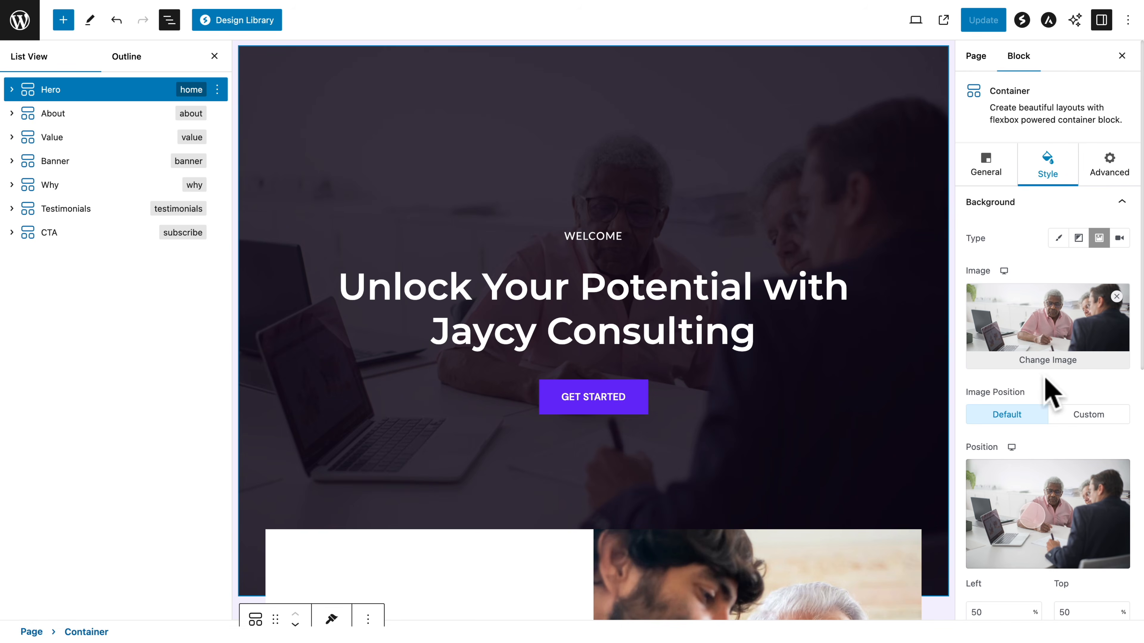
left_click(1041, 366)
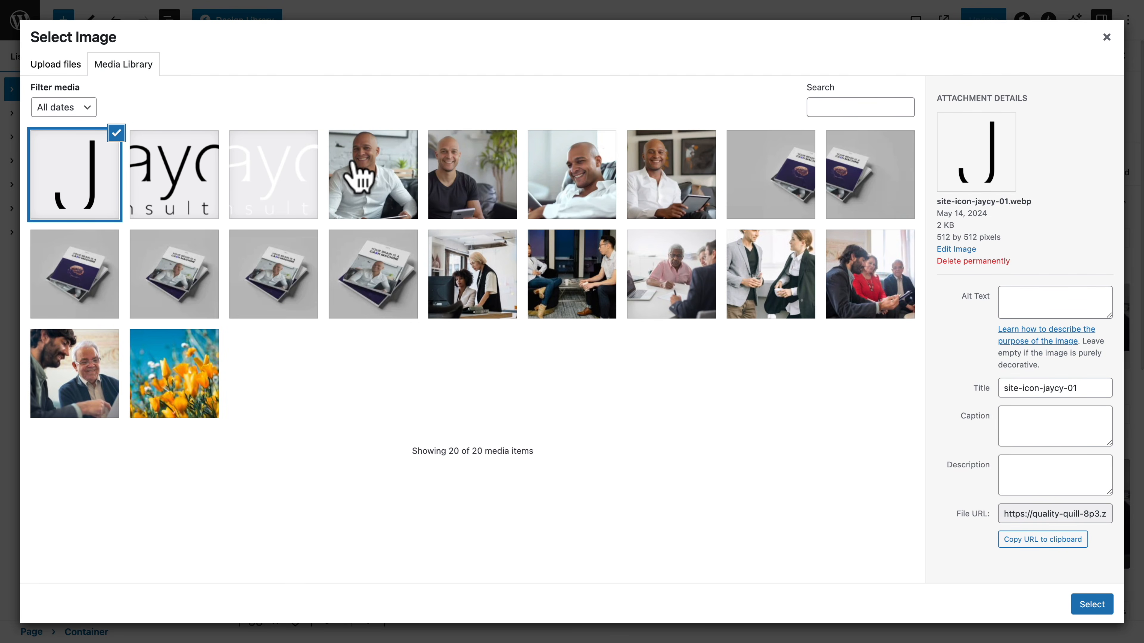
left_click(358, 176)
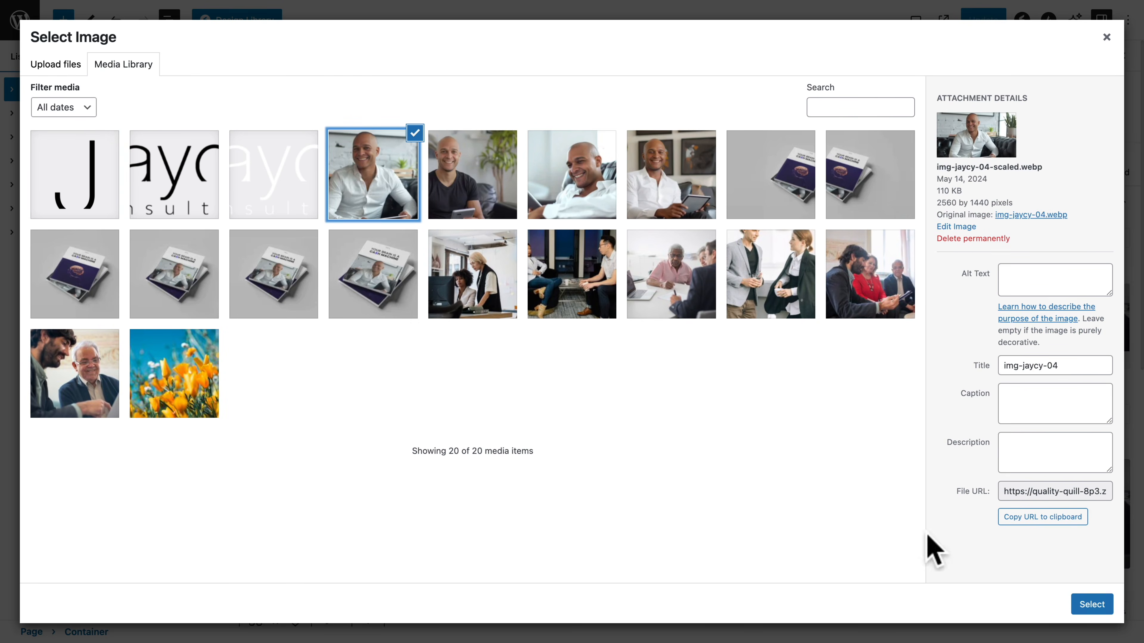
left_click(1091, 605)
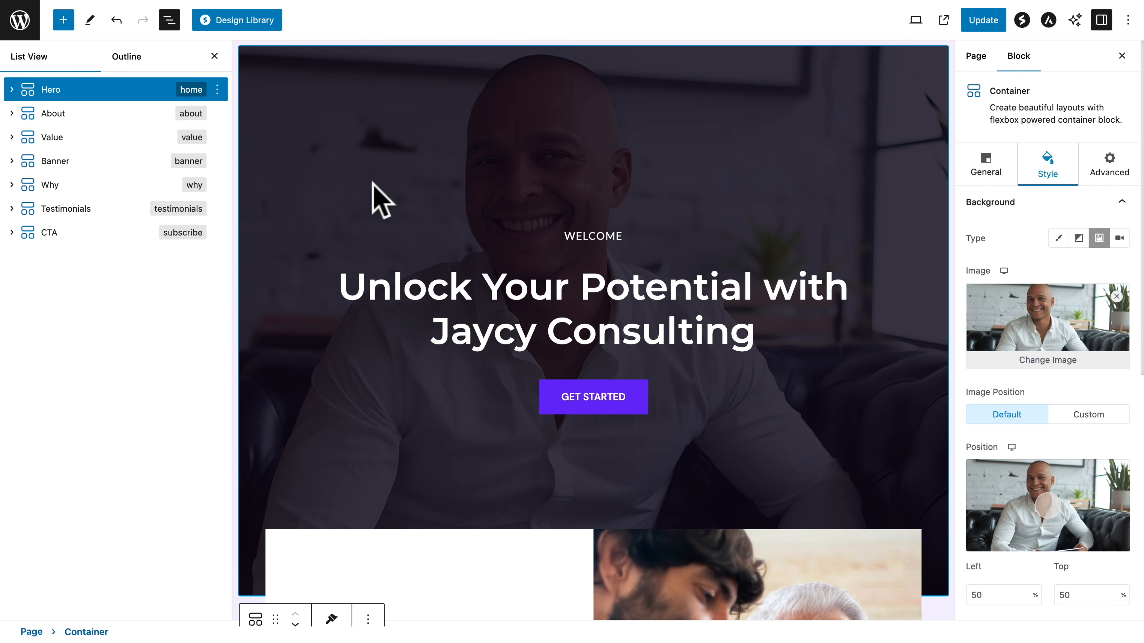
scroll(1009, 466, "down", 10)
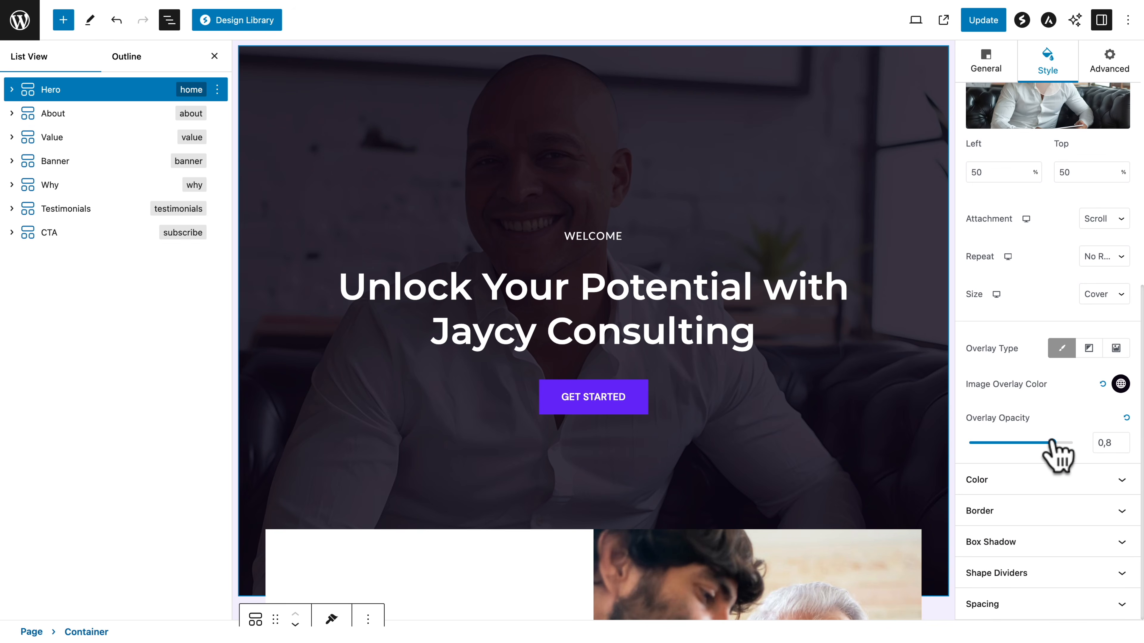
left_click_drag(1052, 443, 999, 444)
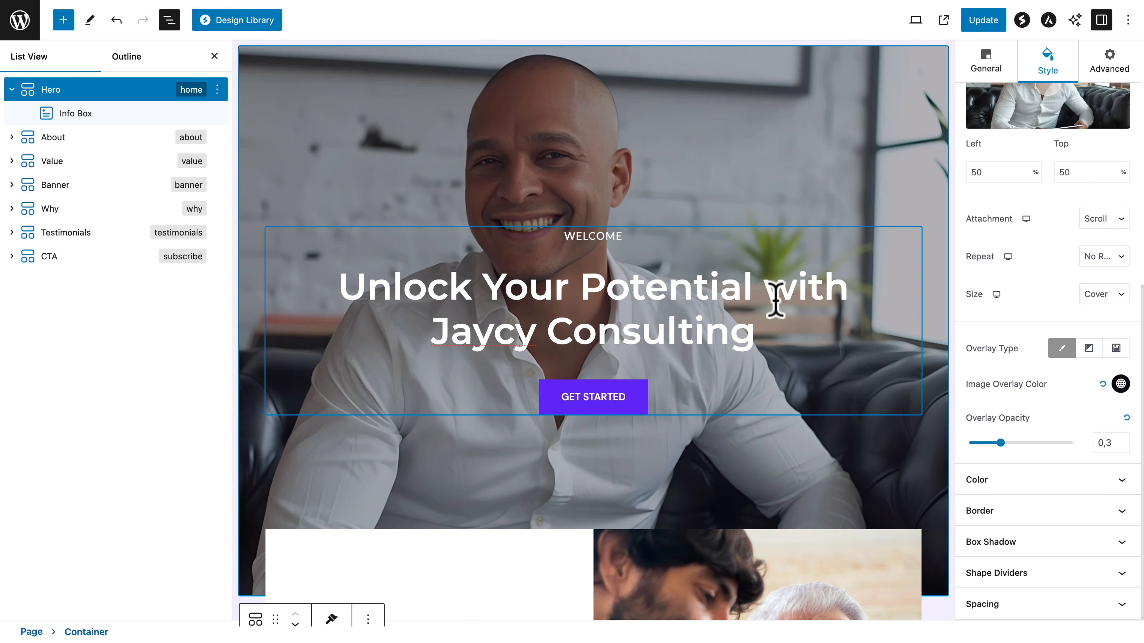
- Change the Hero heading to "Your Brain Is A Ca$h Machine" and the prefix above it to "JAYCY CONSULTING"
double_click(395, 293)
left_click_drag(339, 287, 771, 336)
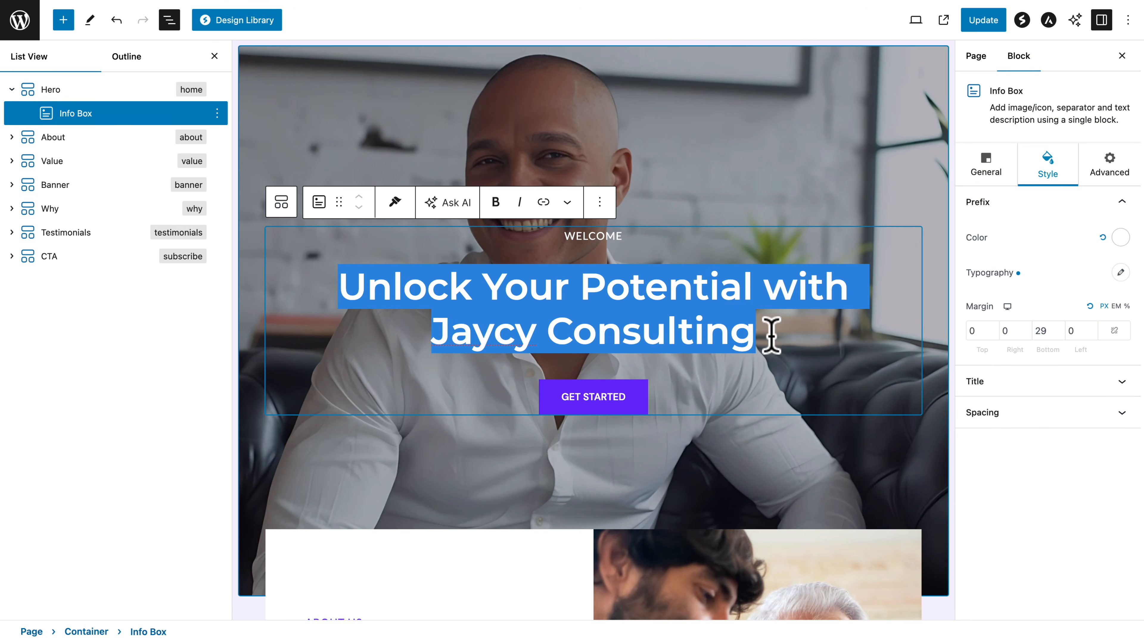
type("Your Brain Is A Ca$h Machine")
scroll(771, 336, "down", 1)
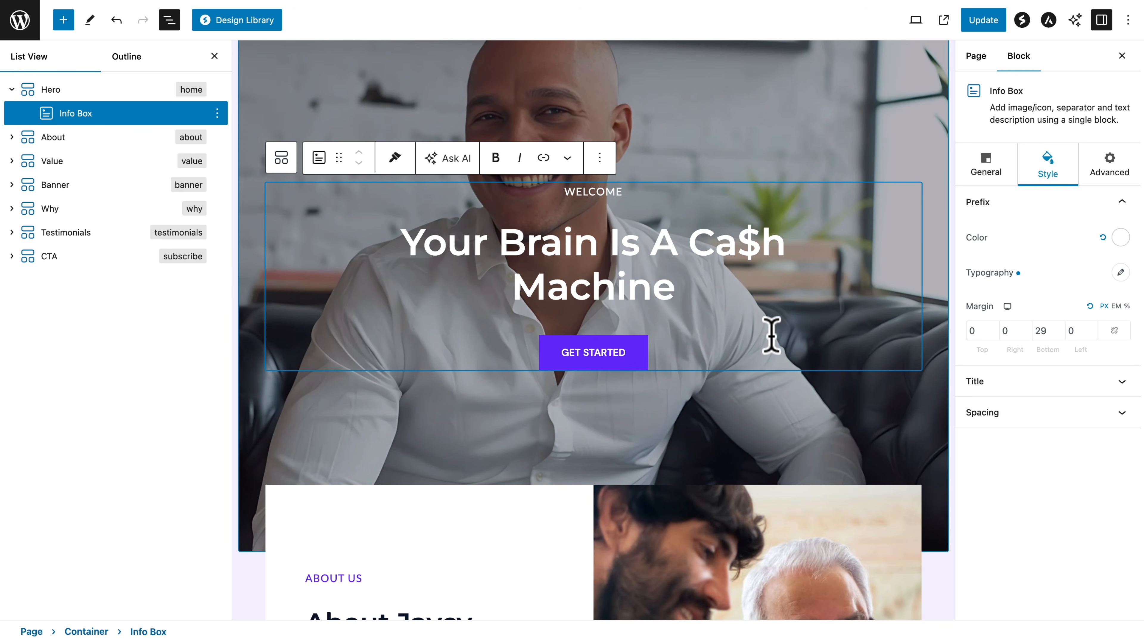
scroll(638, 273, "up", 2)
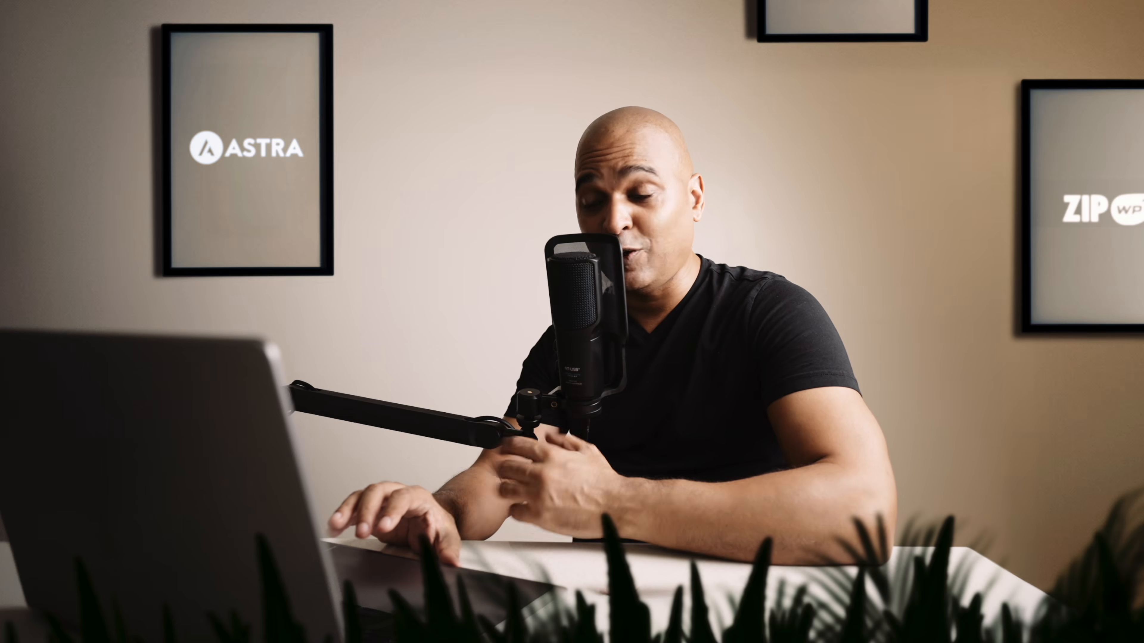
double_click(579, 273)
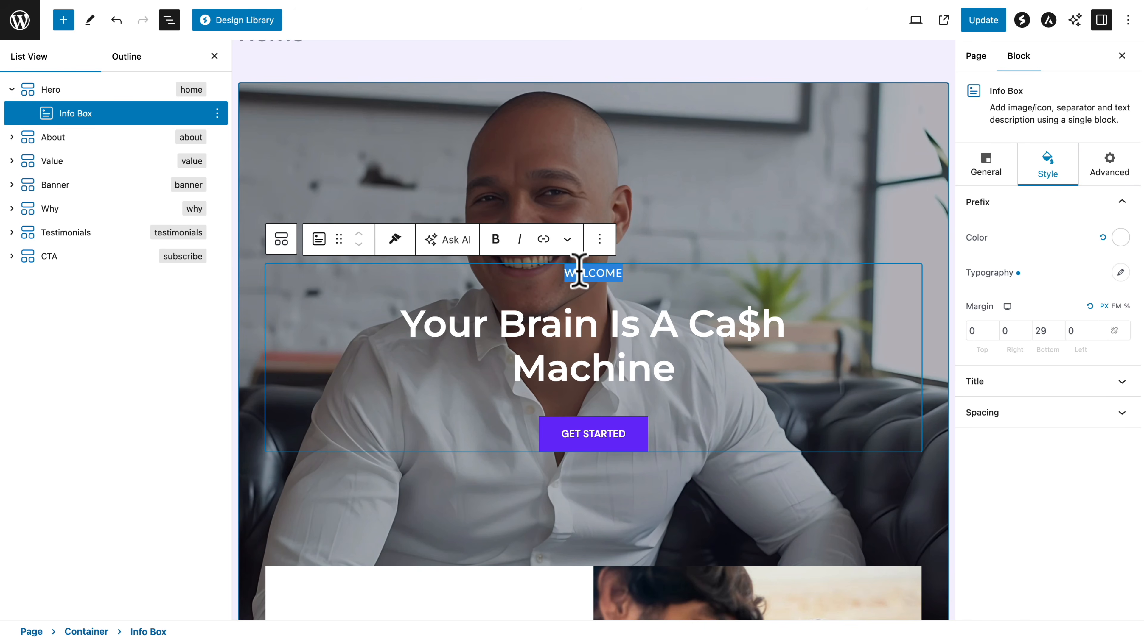
type("JAYCY CONSULTING")
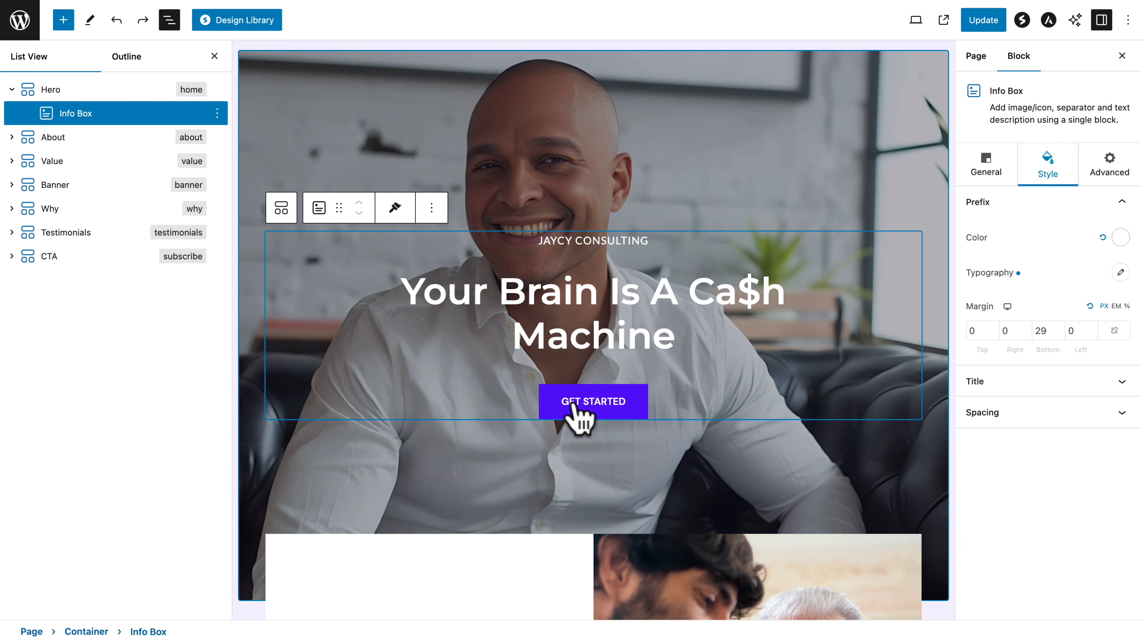
- Change the Hero button's label to "DISCOVER"
triple_click(573, 403)
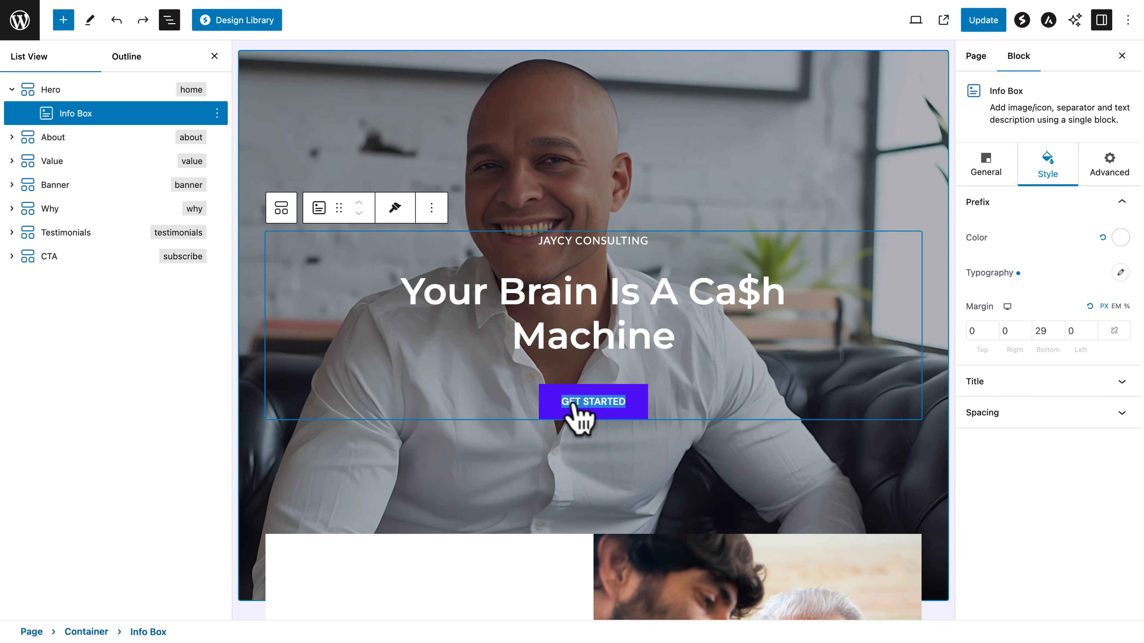
type("D")
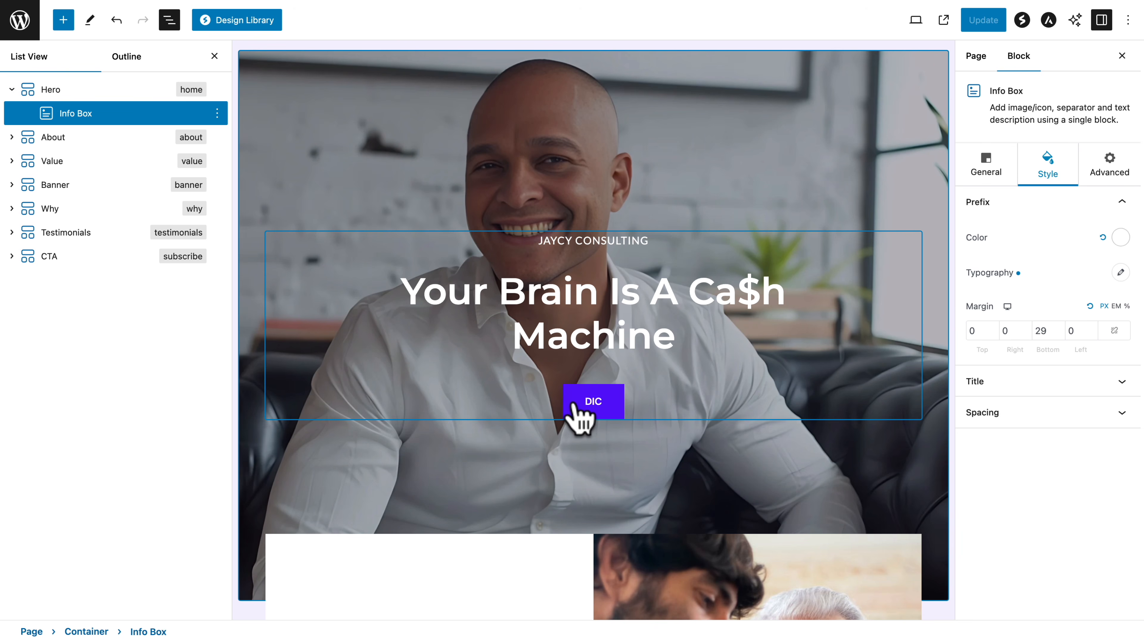
type("ISCOVER")
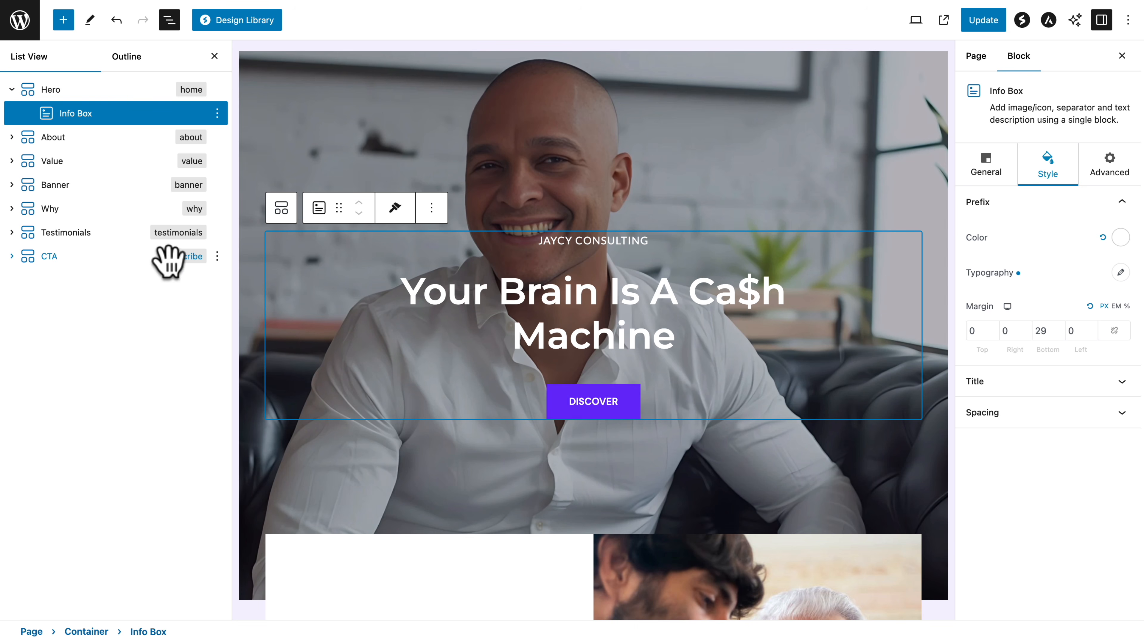
- Insert a Spectra Buttons block directly below the Discover button in the Hero section
left_click(65, 19)
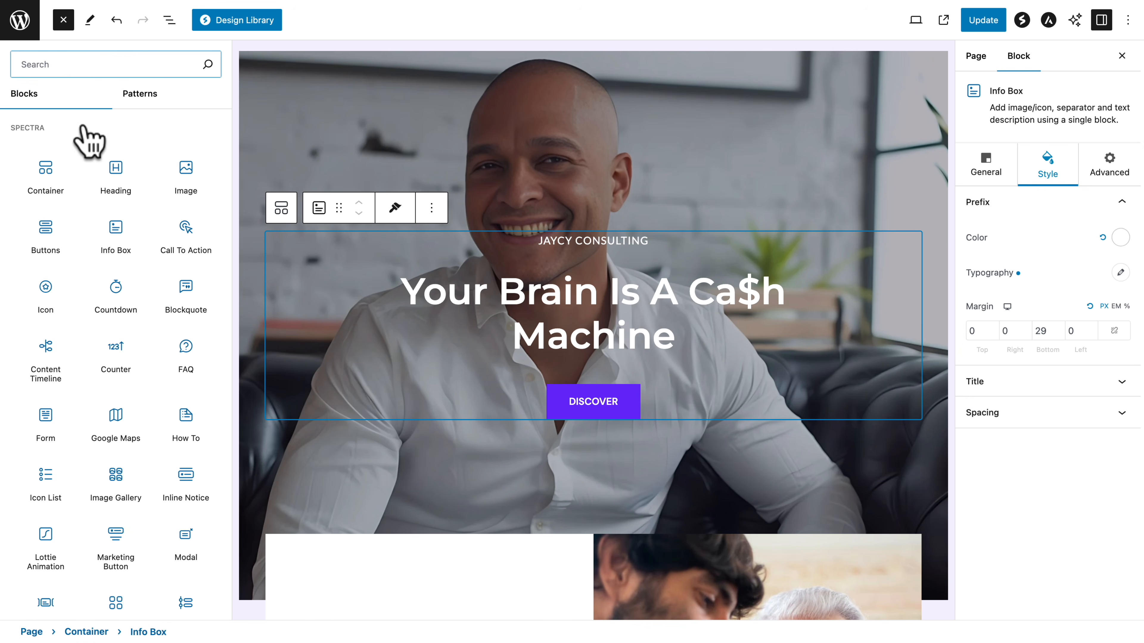
left_click_drag(46, 227, 551, 408)
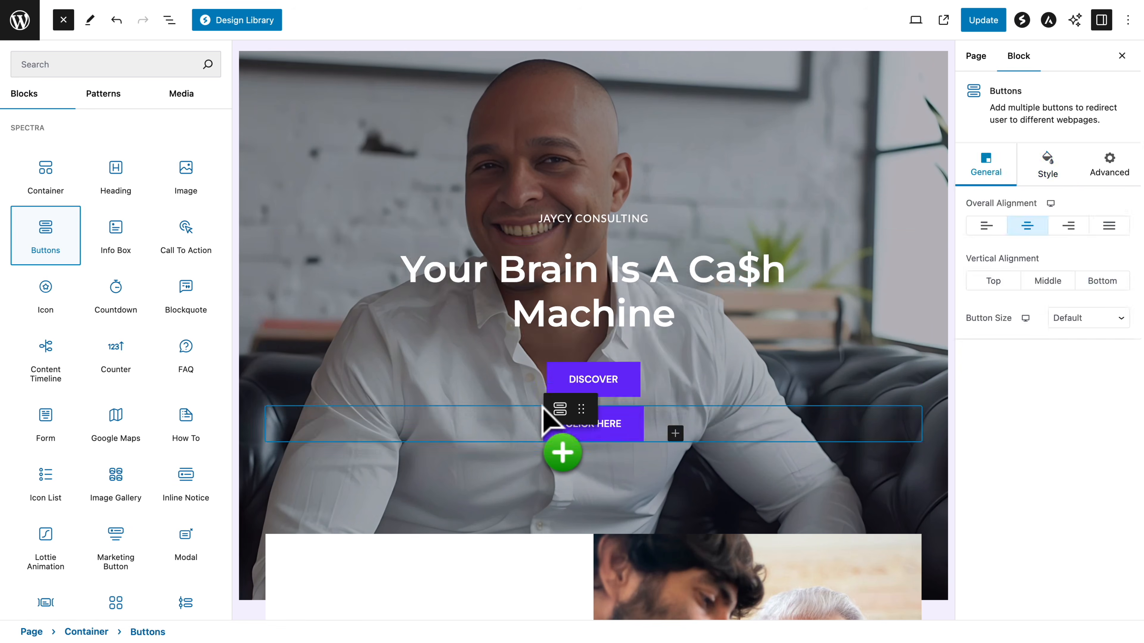
scroll(450, 351, "up", 5)
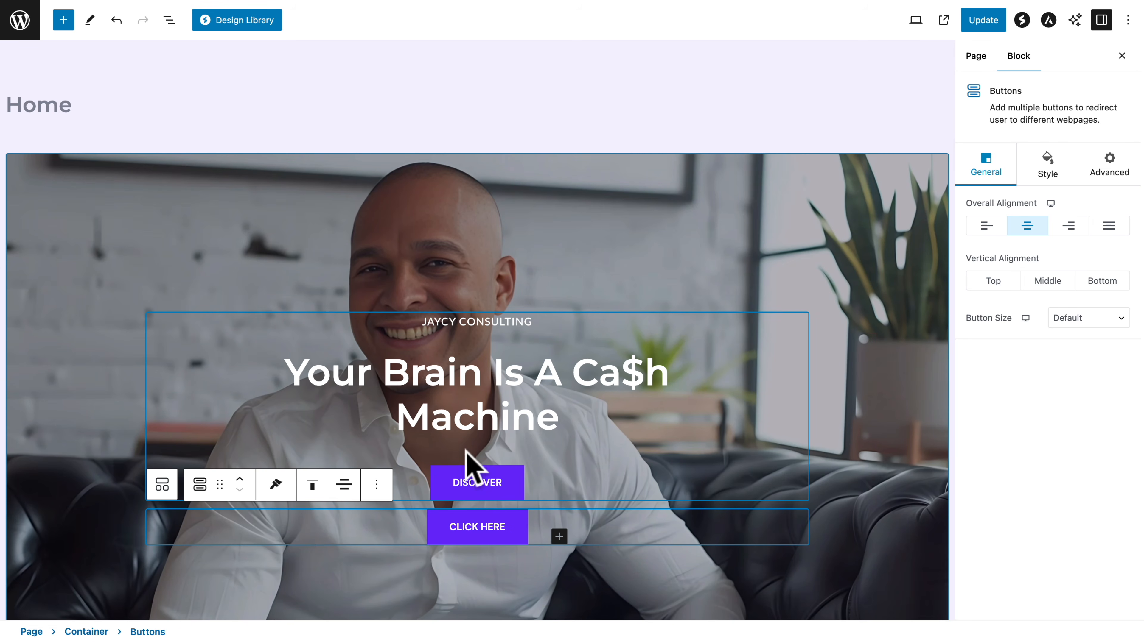
left_click(564, 365)
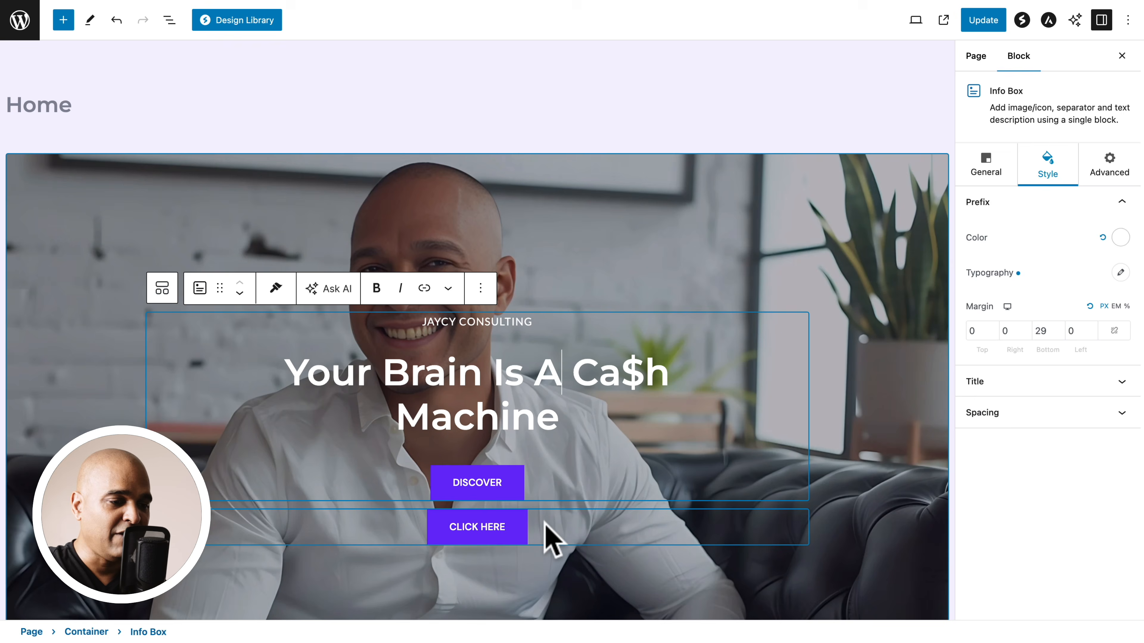
- Delete the Buttons block placed below the Discover button
left_click(544, 524)
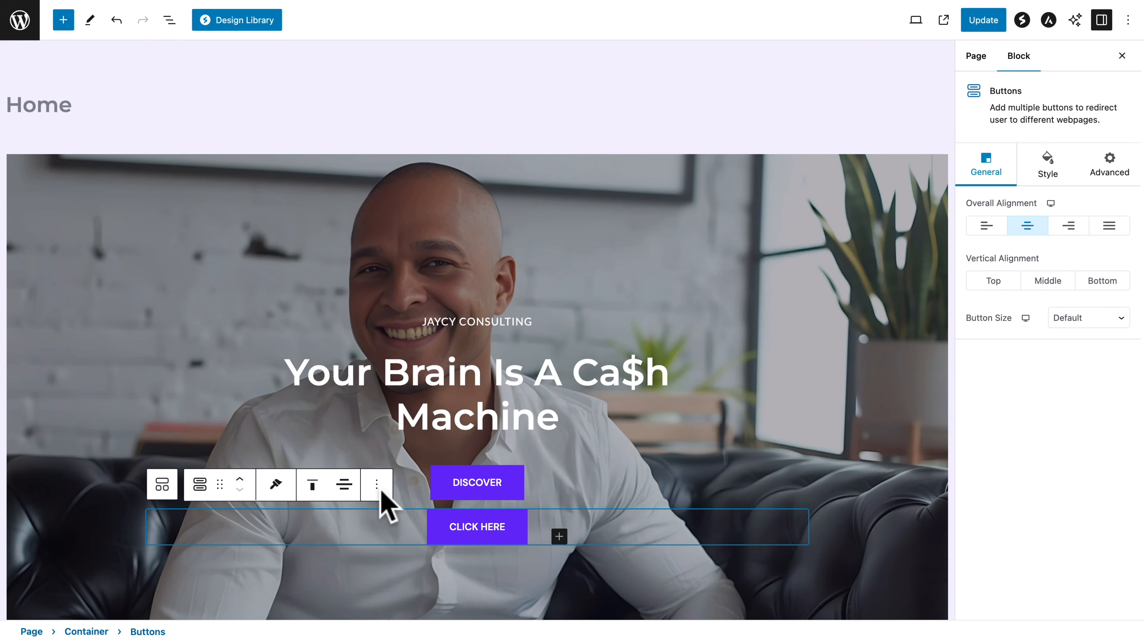
left_click(163, 609)
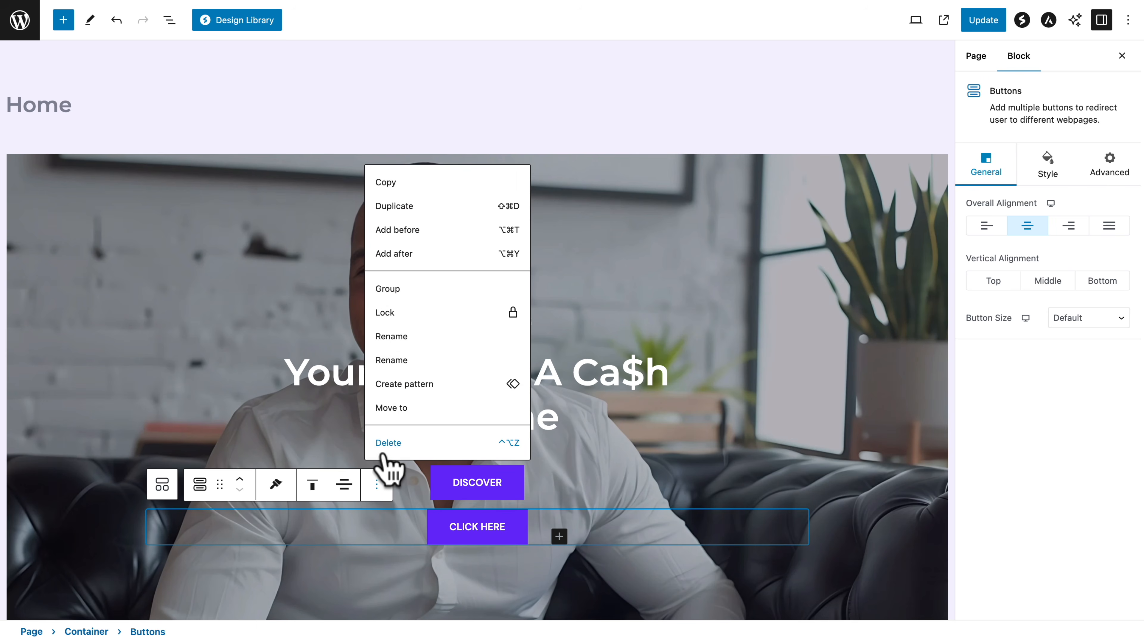
left_click(383, 444)
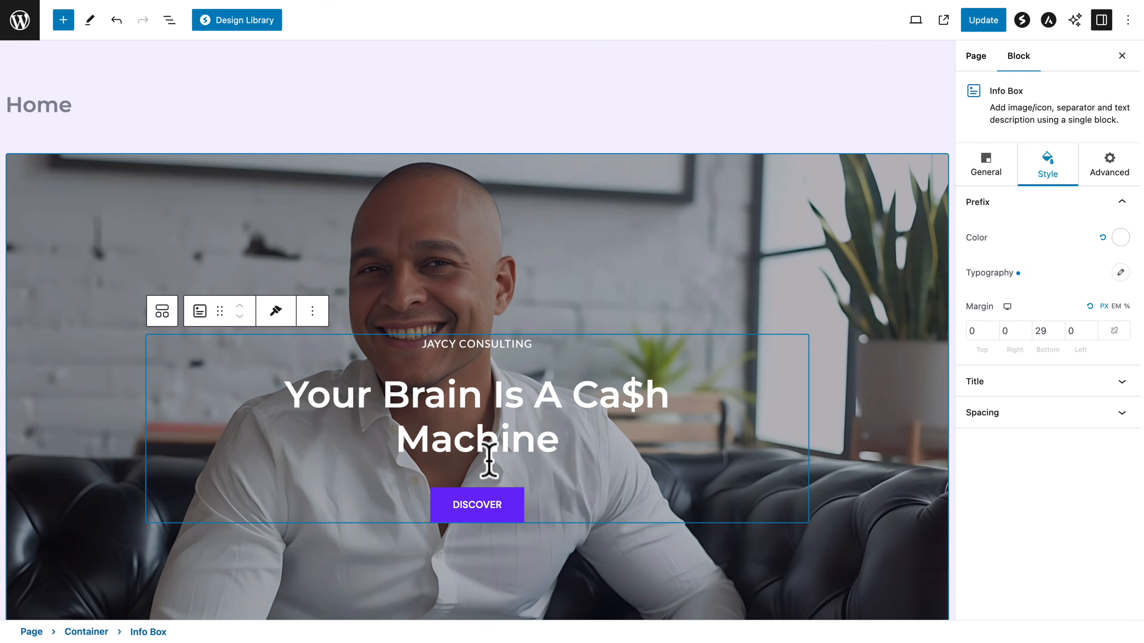
- Set the Discover button's call-to-action link to #about and update the Home page
left_click(448, 396)
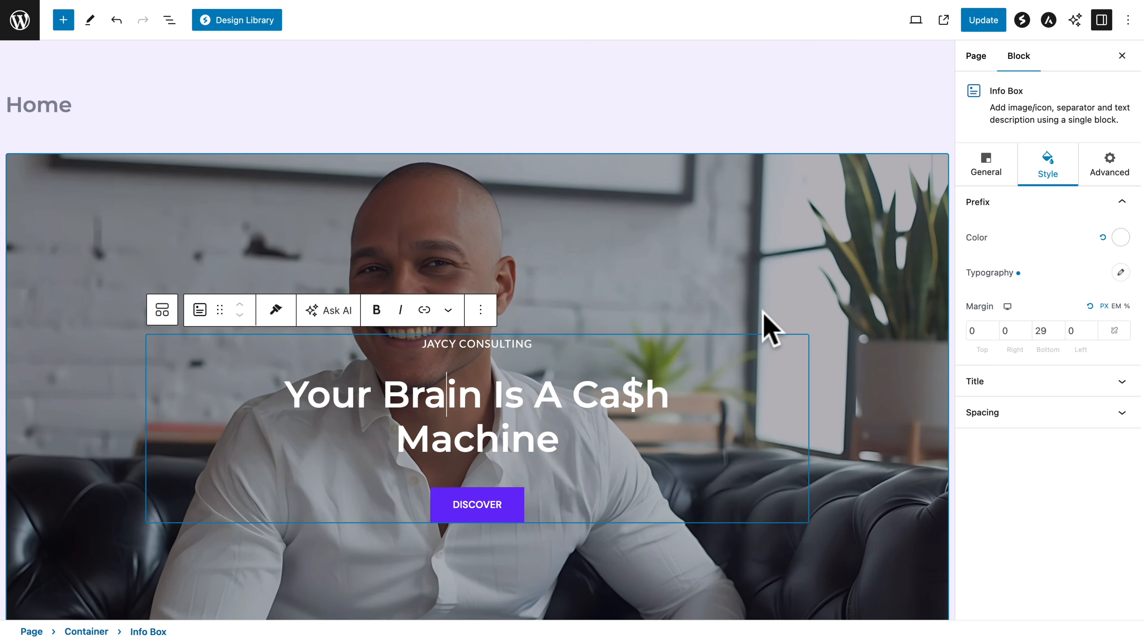
left_click(983, 172)
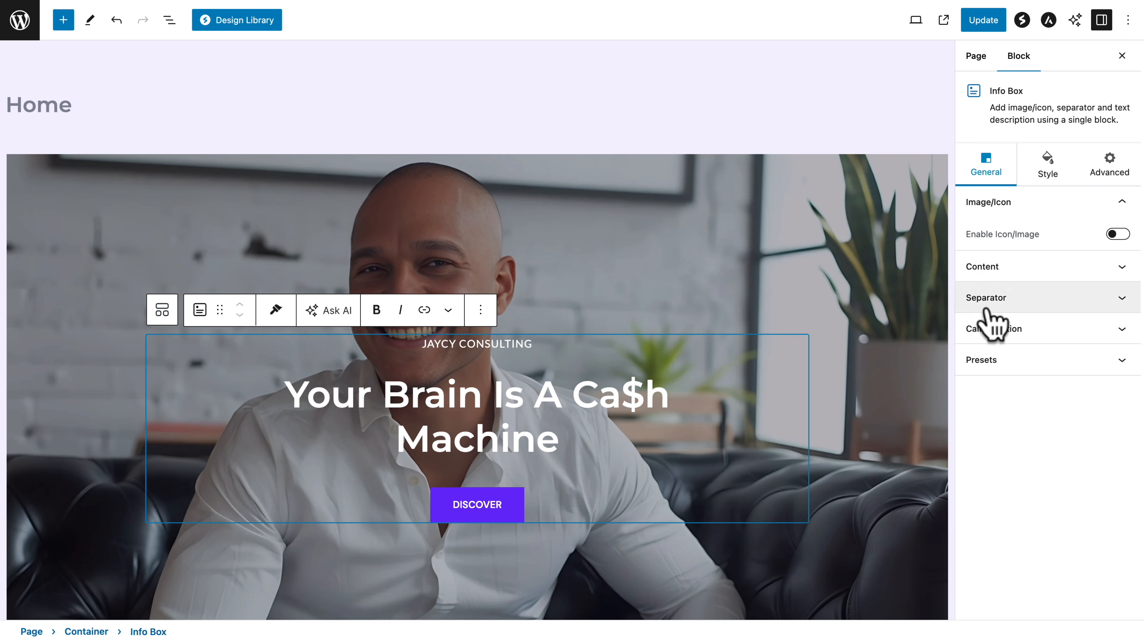
left_click(988, 333)
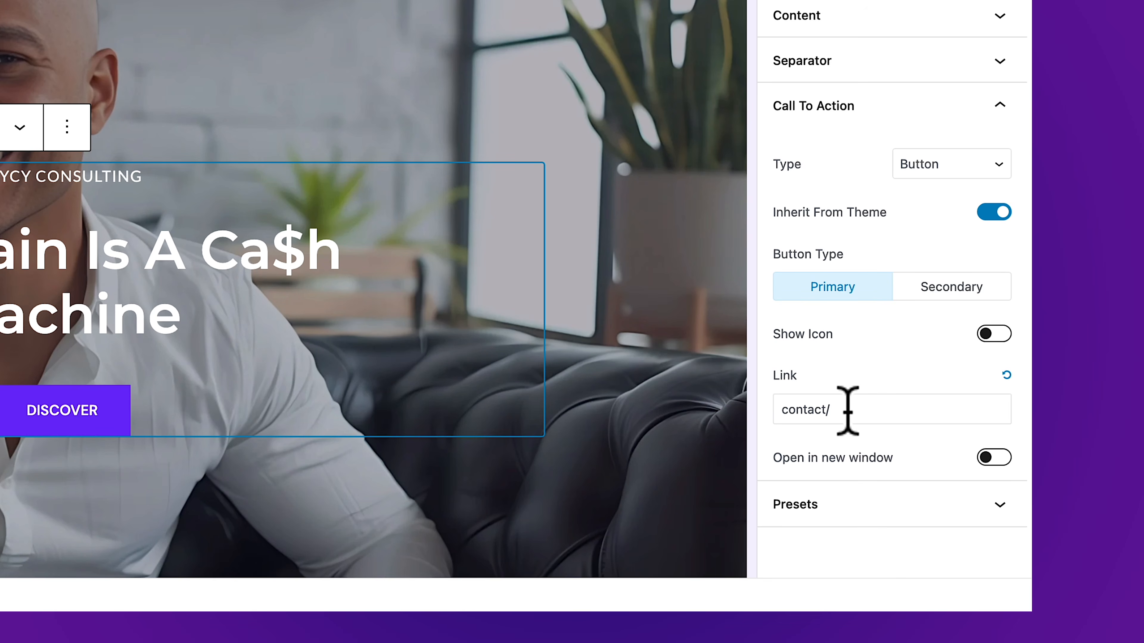
left_click_drag(847, 410, 728, 402)
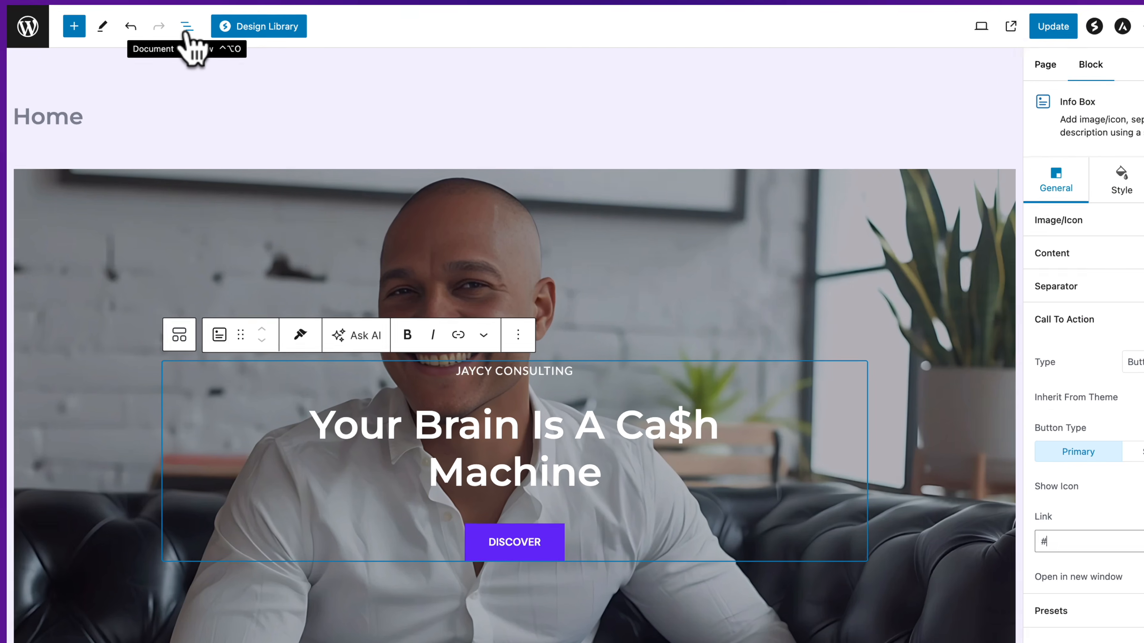
left_click(169, 20)
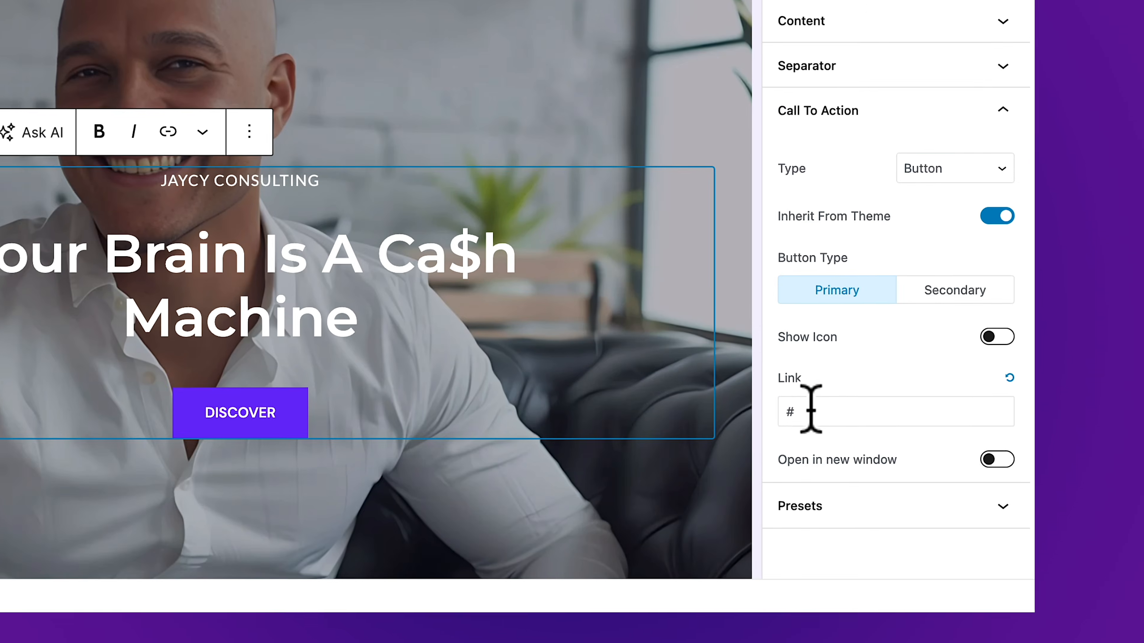
left_click(810, 410)
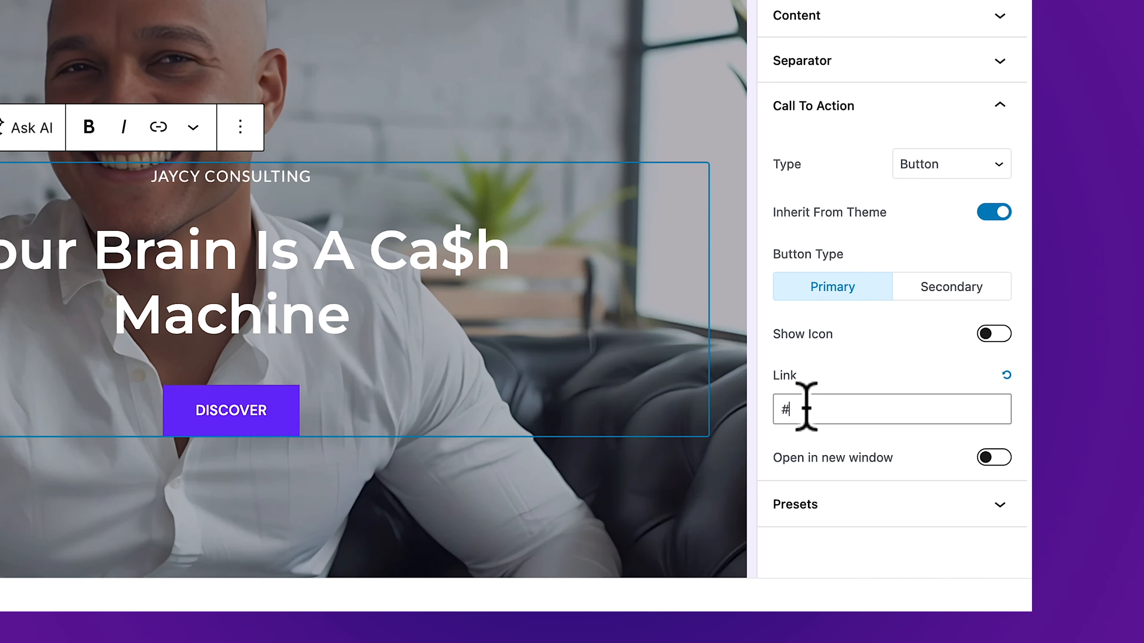
type("about")
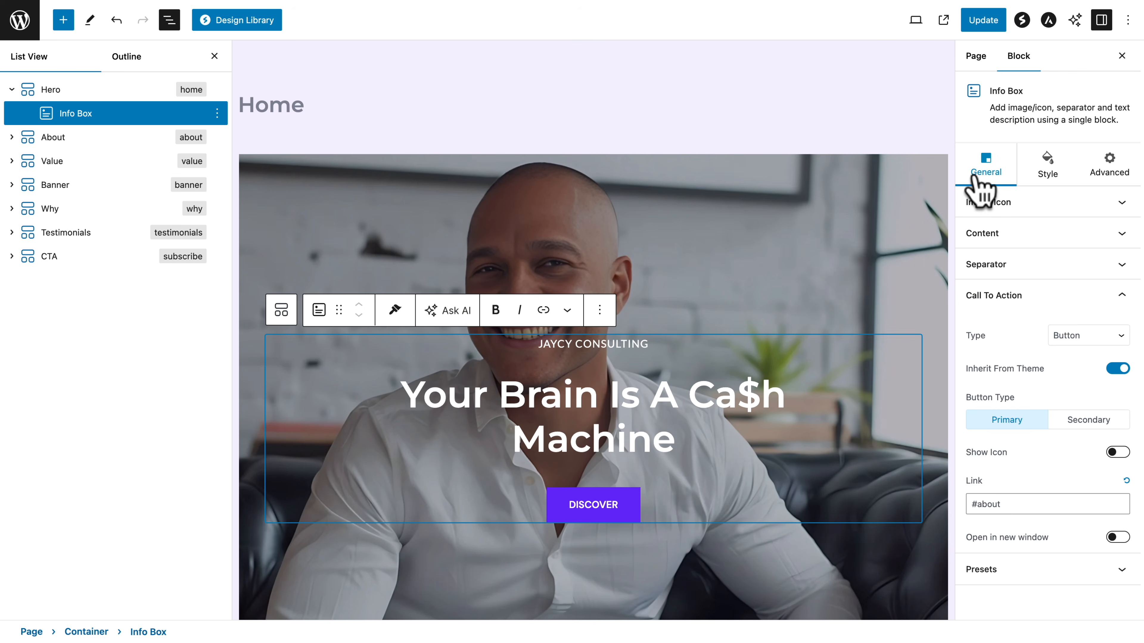
left_click(981, 24)
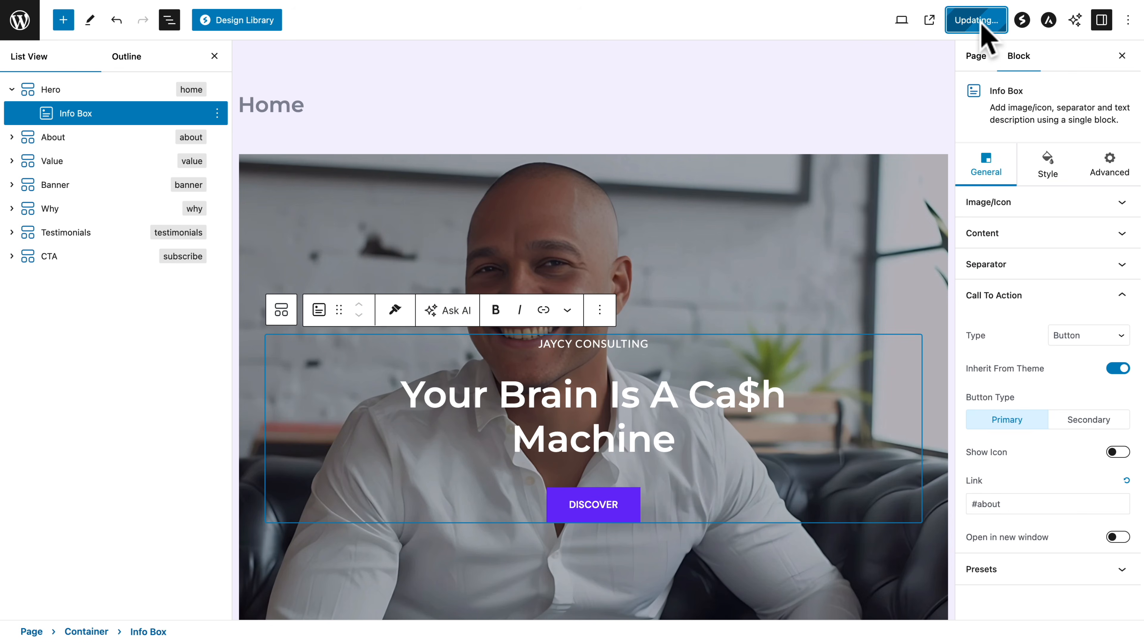
- Close the block list, view the published Home page and test the Discover button's link
left_click(214, 56)
left_click(468, 505)
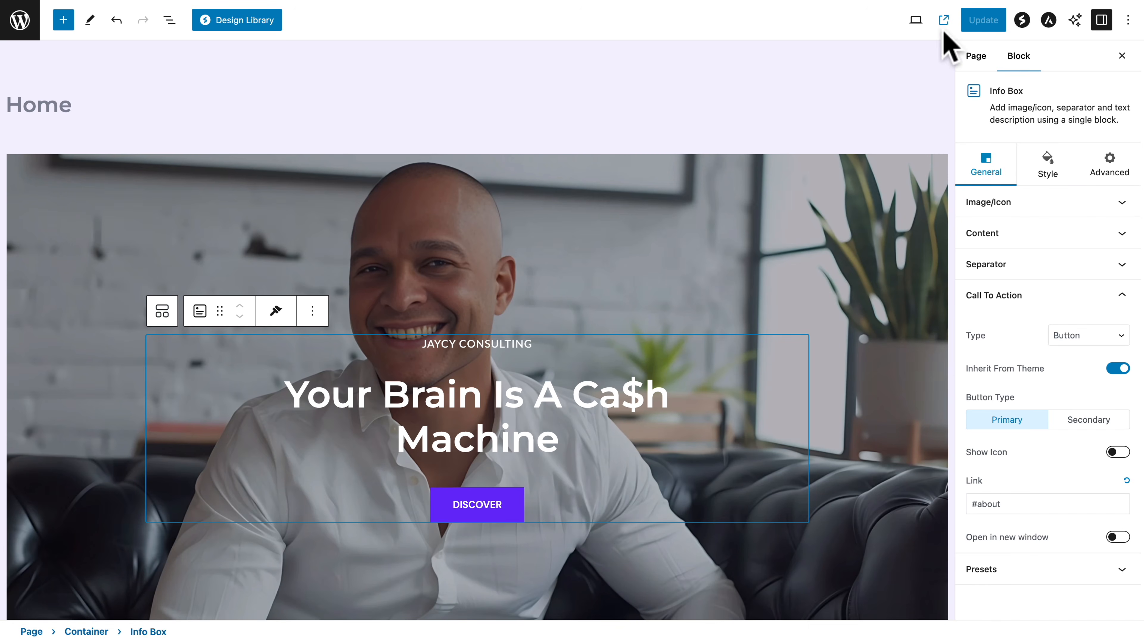
left_click(943, 21)
left_click(568, 351)
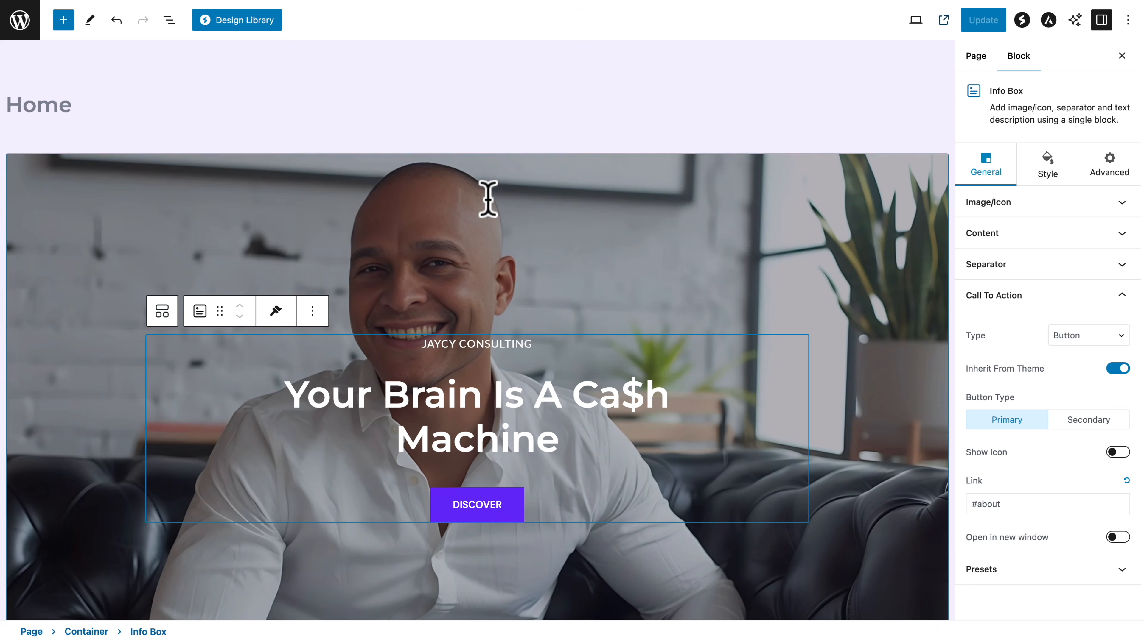
- Replace the About section's image with the book mockup img-07.webp from the media library
scroll(495, 216, "down", 10)
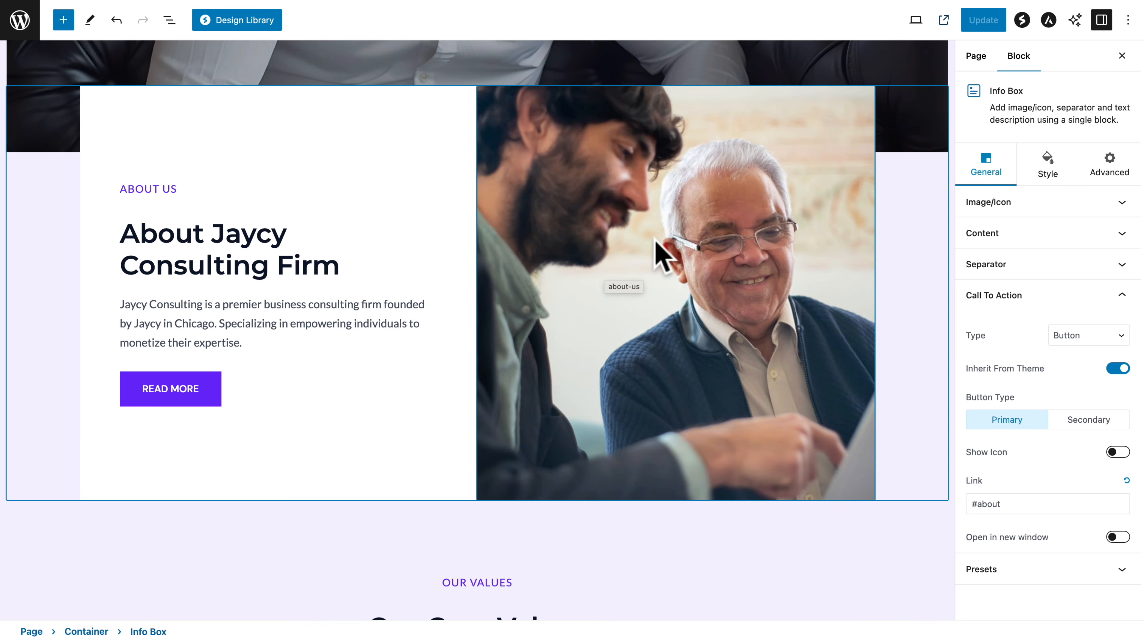
scroll(626, 301, "up", 10)
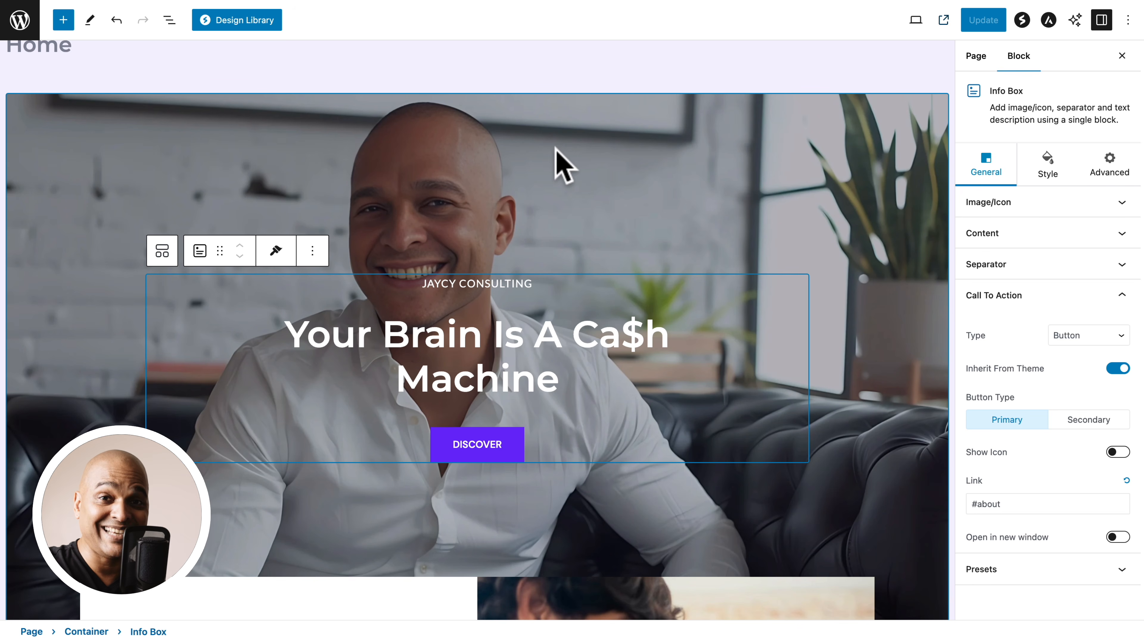
scroll(557, 159, "down", 8)
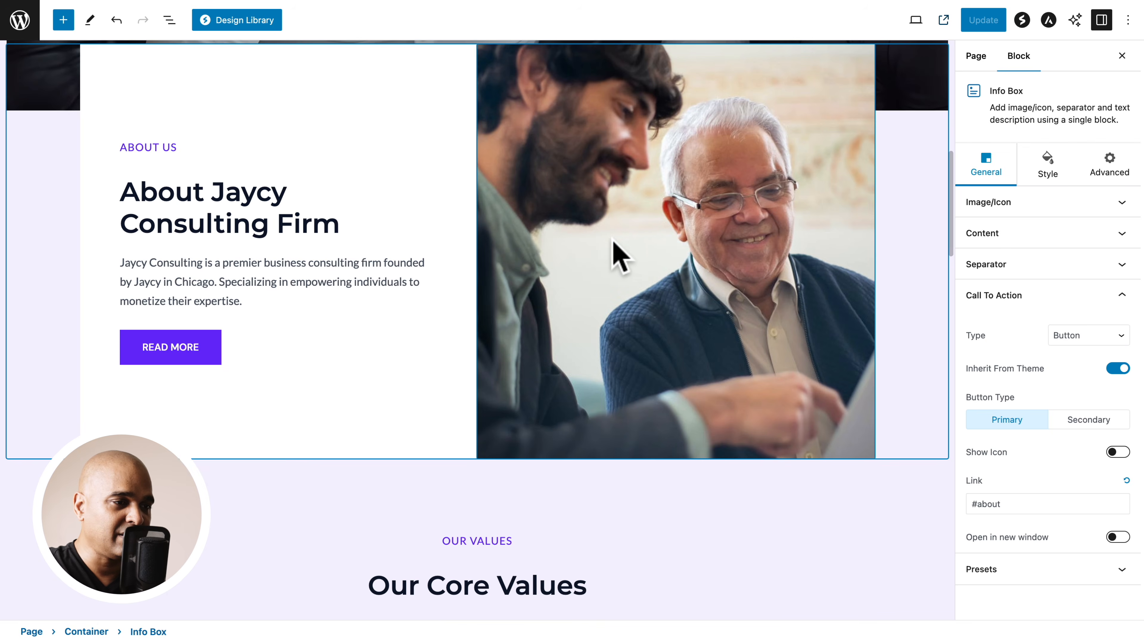
scroll(615, 256, "up", 1)
left_click(654, 239)
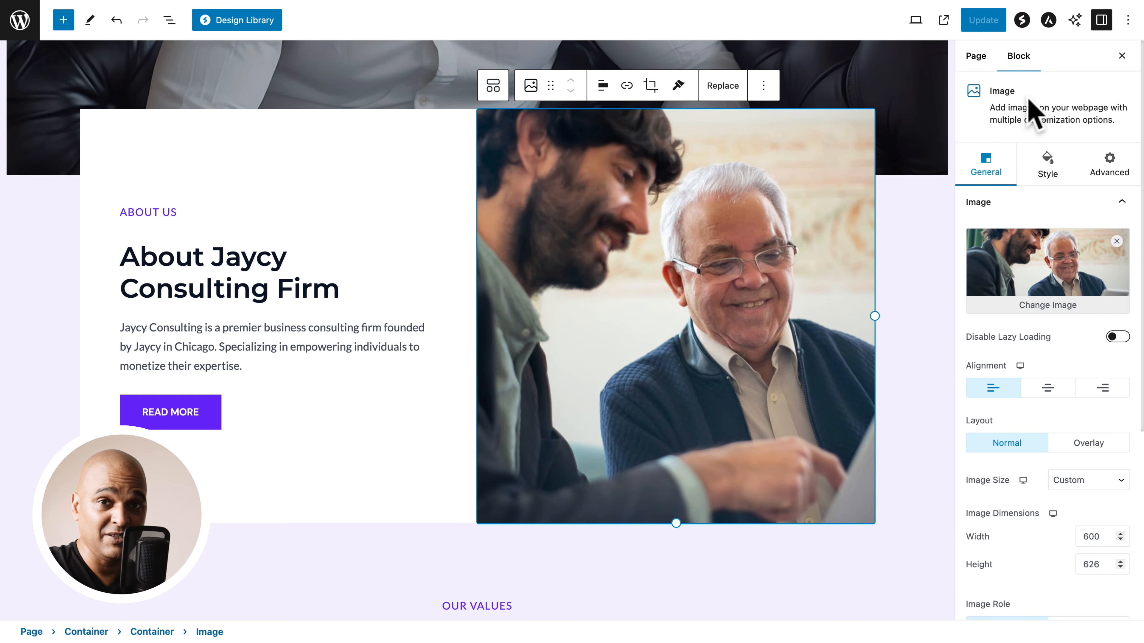
left_click(1059, 310)
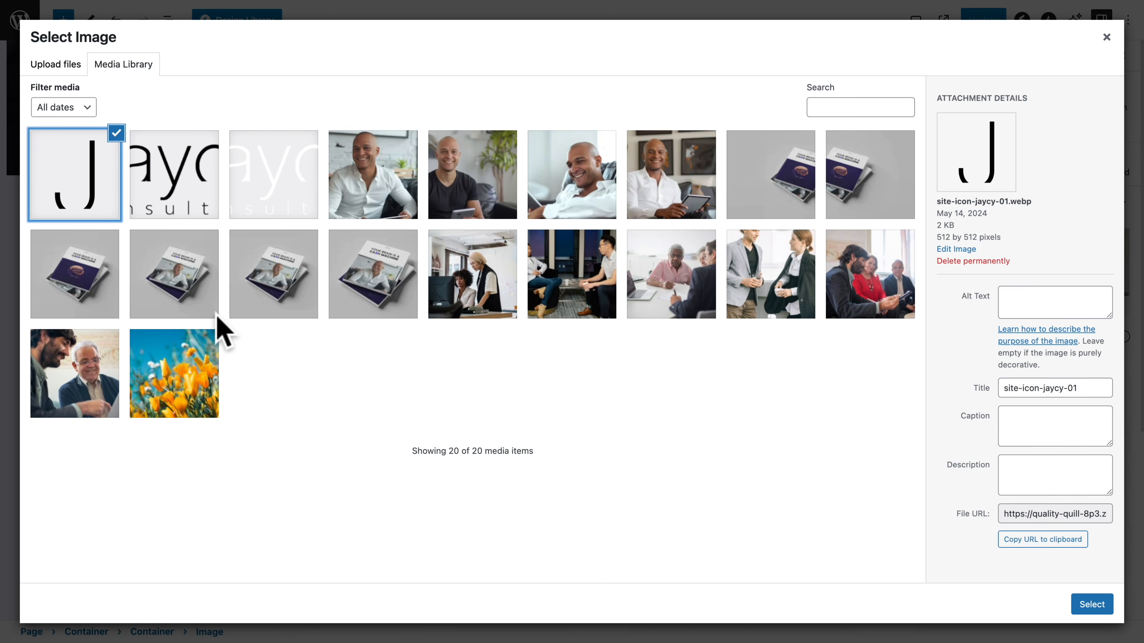
left_click(180, 288)
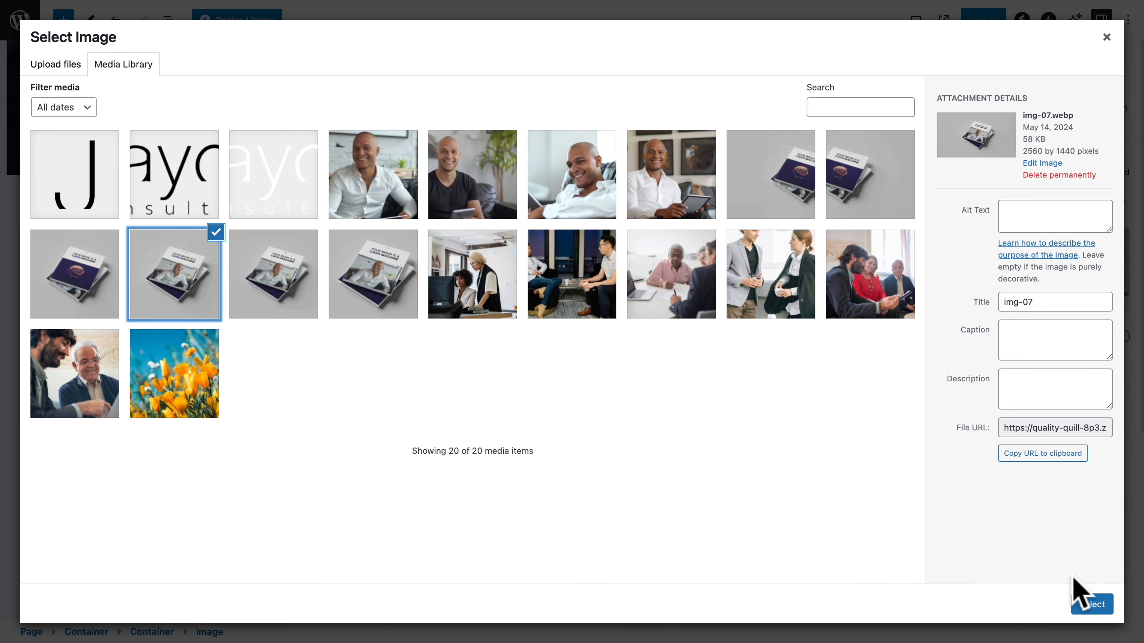
left_click(1098, 604)
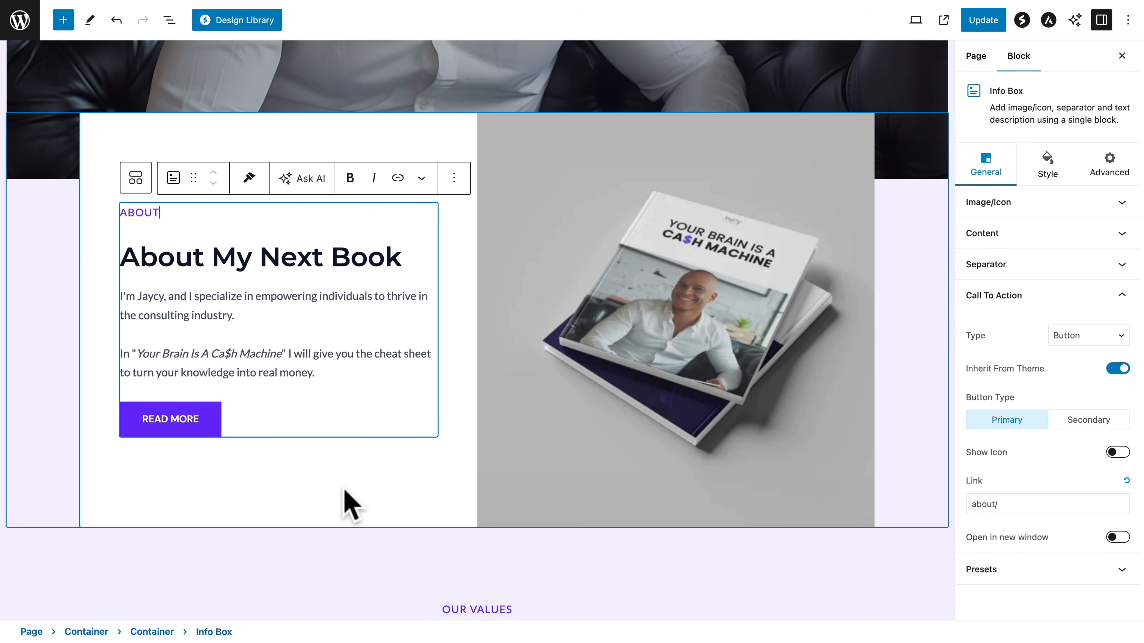
- Set the call-to-action link of the About section's Read More button to #value
left_click(163, 422)
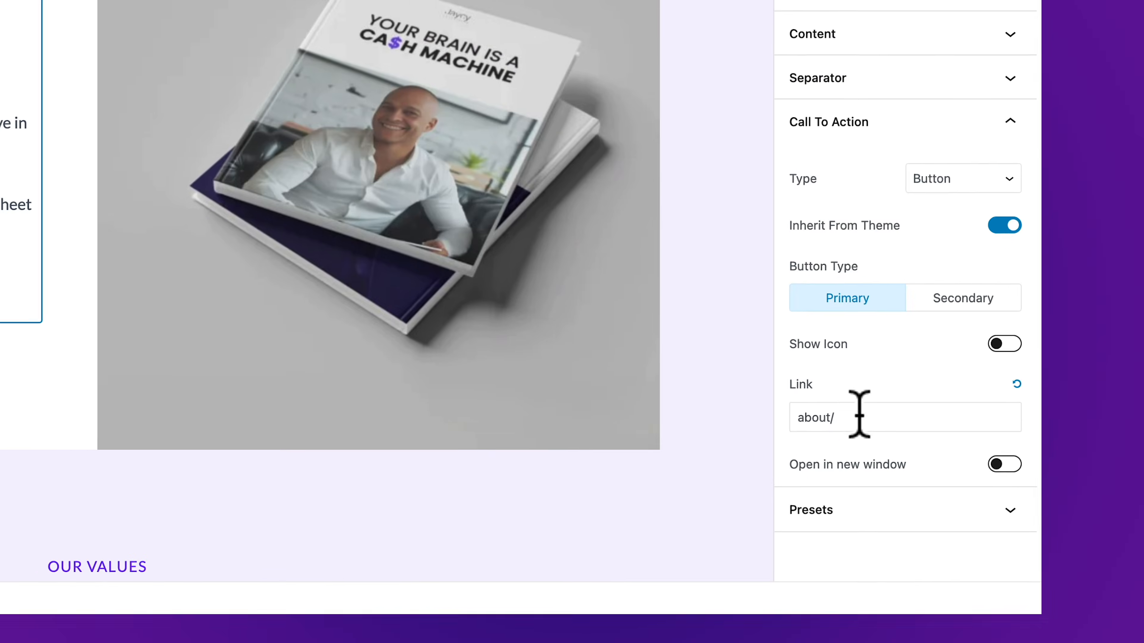
left_click_drag(1024, 505, 911, 492)
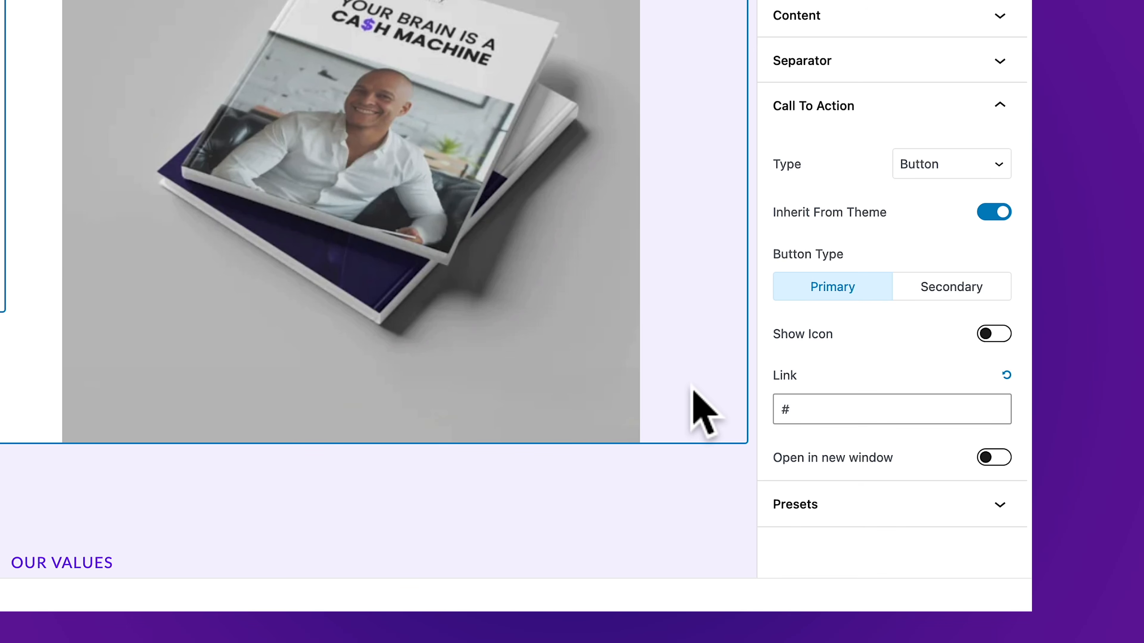
type("value")
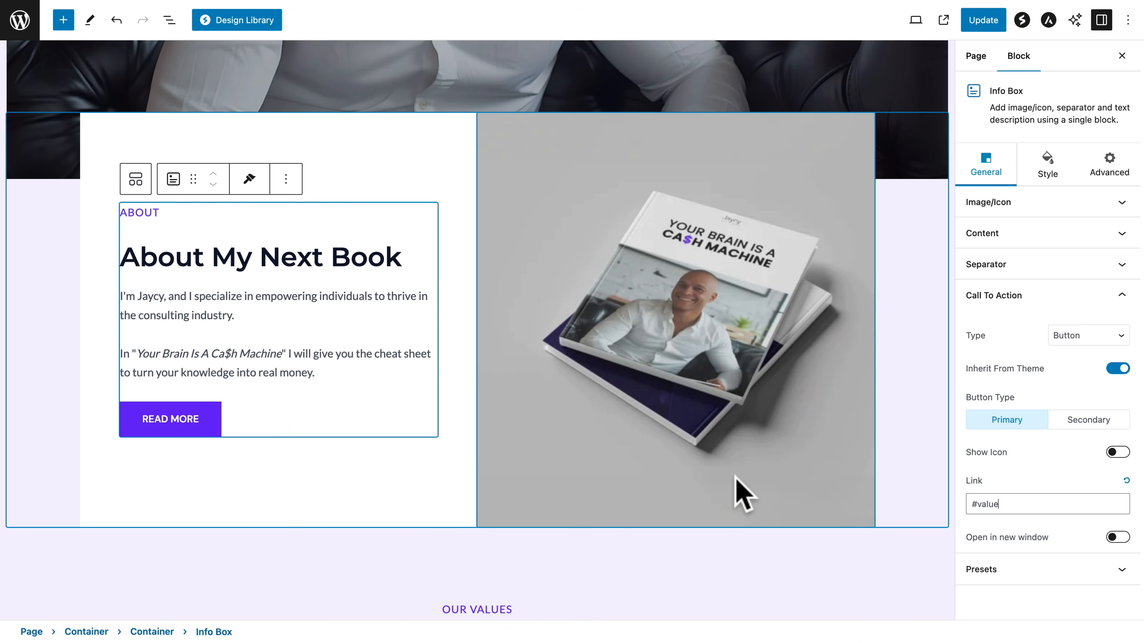
- Select the Banner container and replace its background image with img-08.webp from the media library
scroll(742, 496, "down", 10)
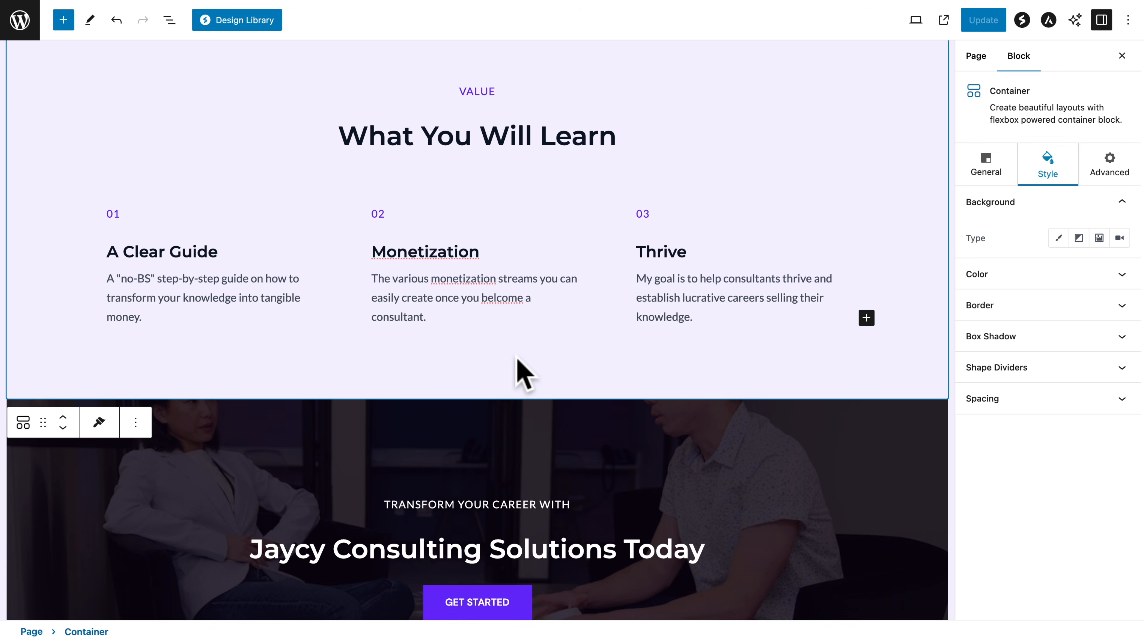
scroll(585, 419, "down", 6)
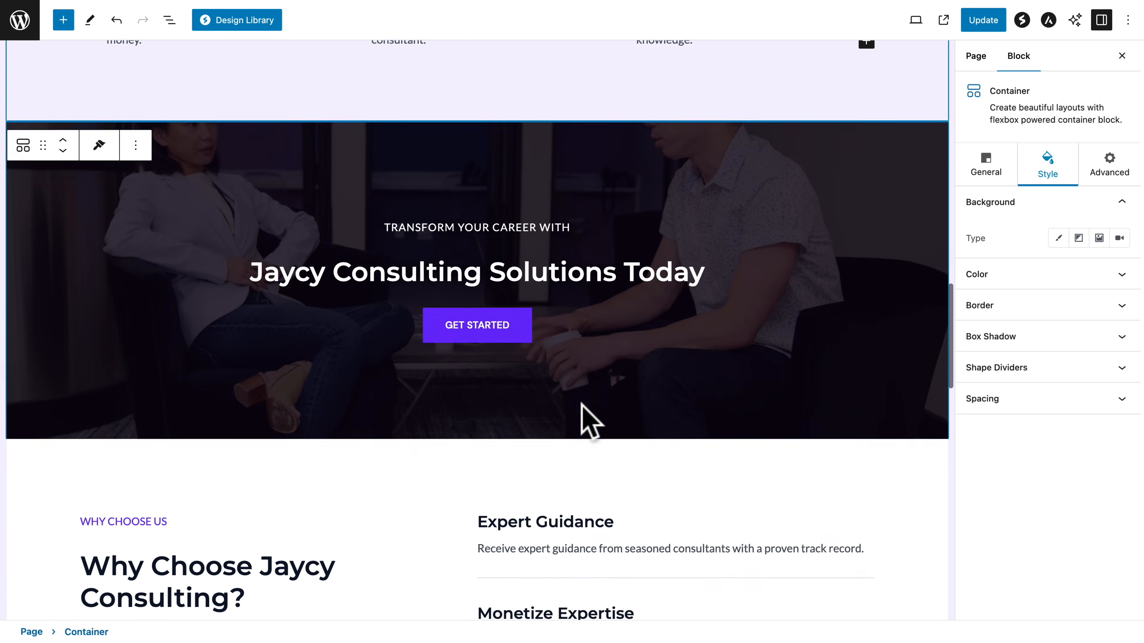
left_click(169, 20)
left_click(53, 161)
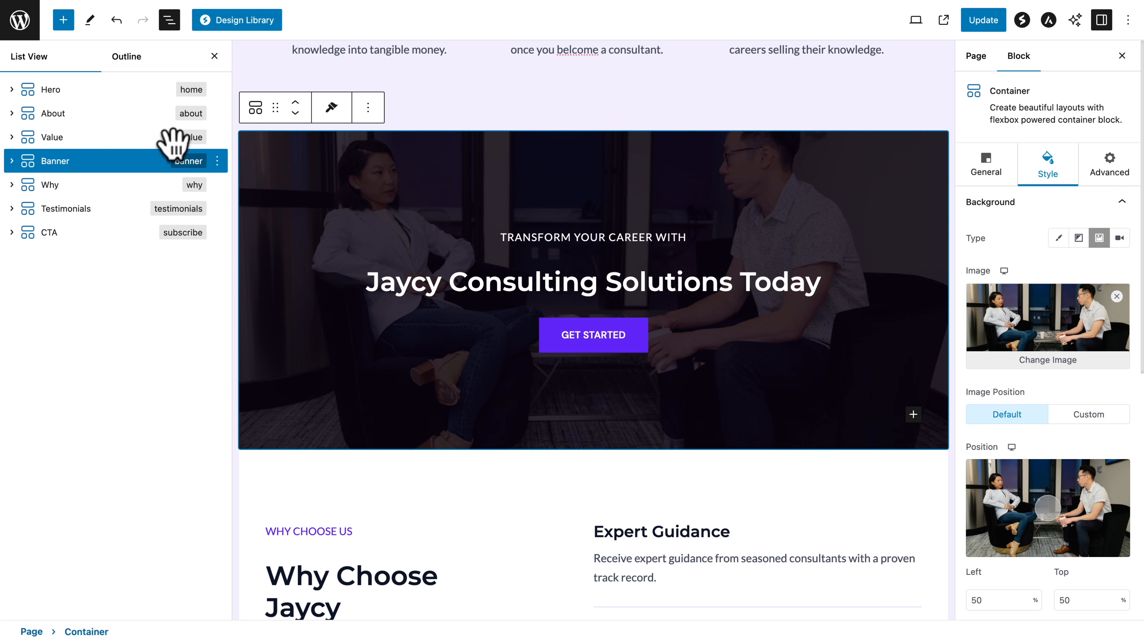
left_click(211, 57)
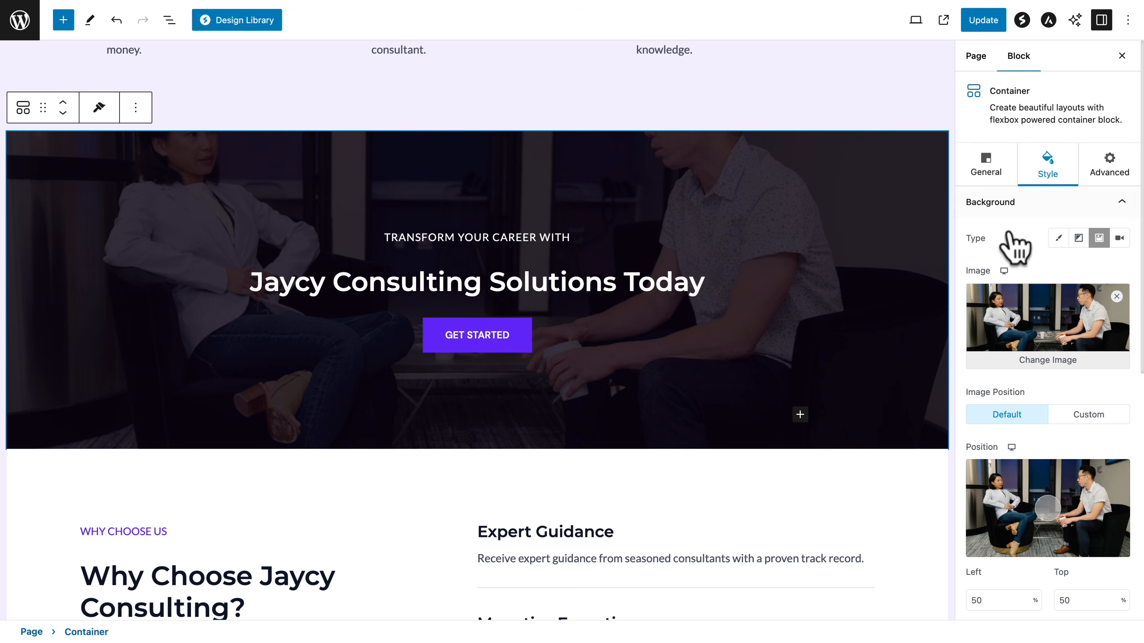
left_click(1035, 360)
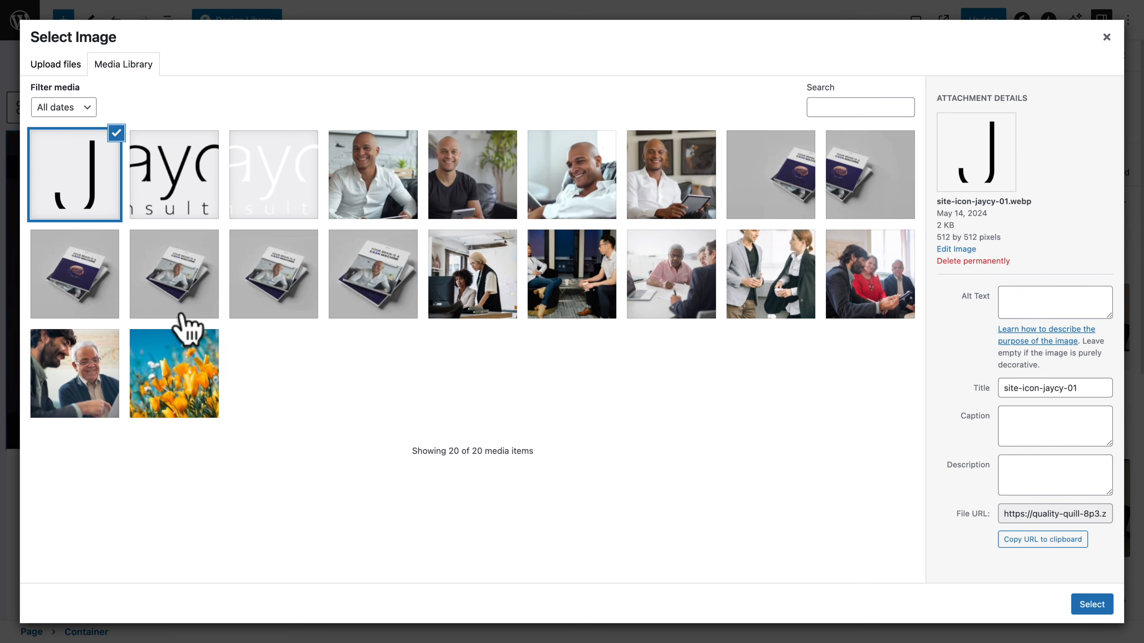
left_click(90, 288)
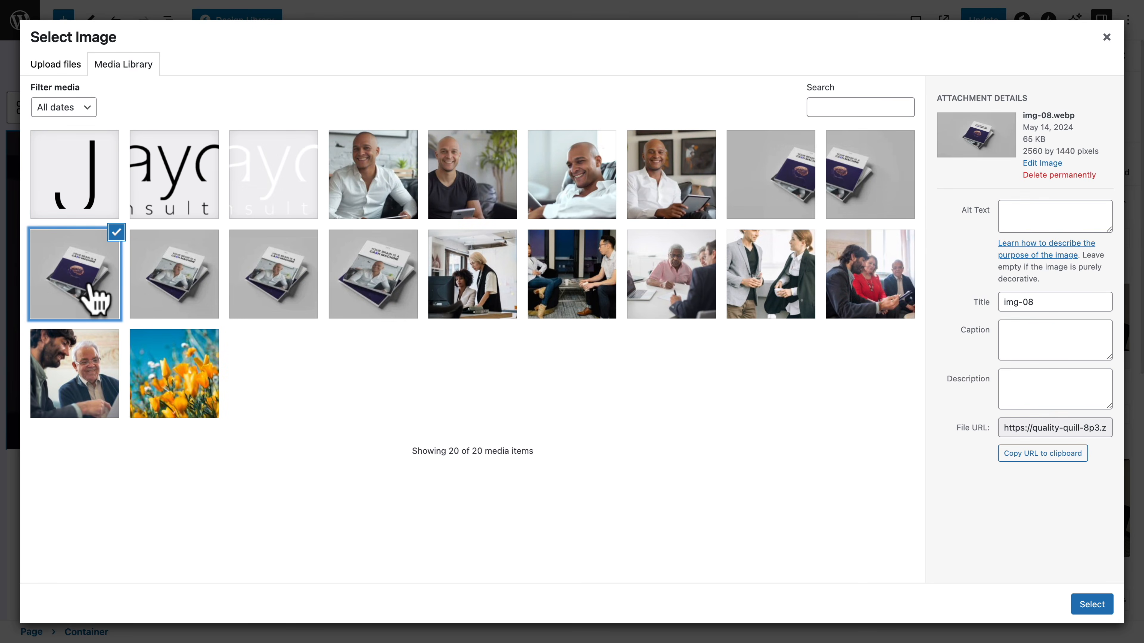
left_click(1091, 604)
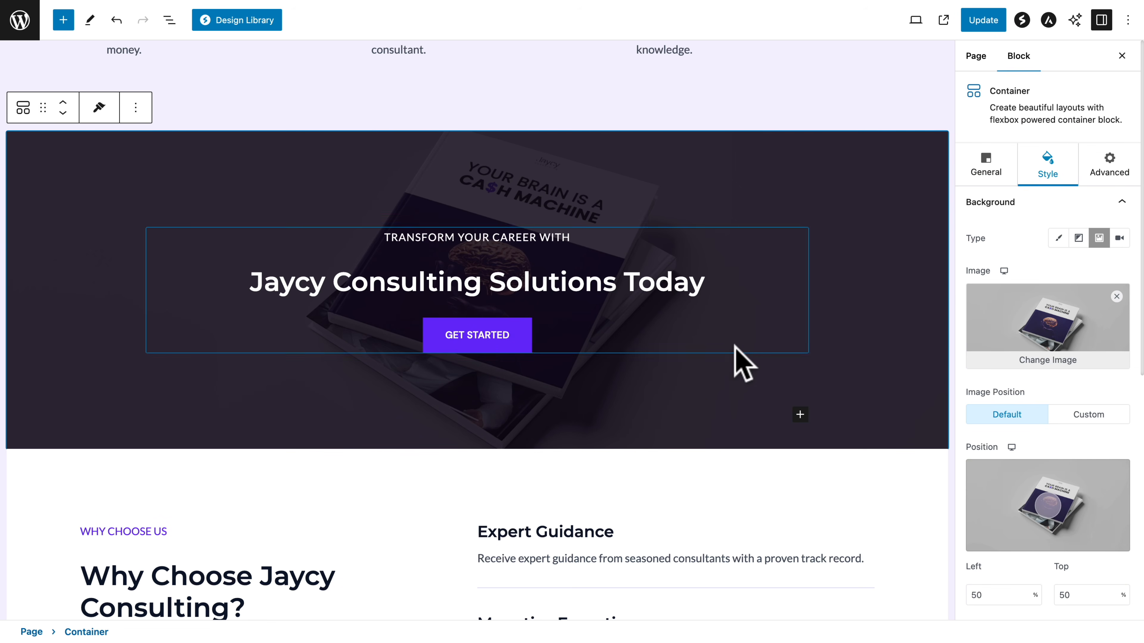
- Set the Banner container's overlay opacity to 0.5 and its minimum height to 80 VH
scroll(1044, 506, "down", 10)
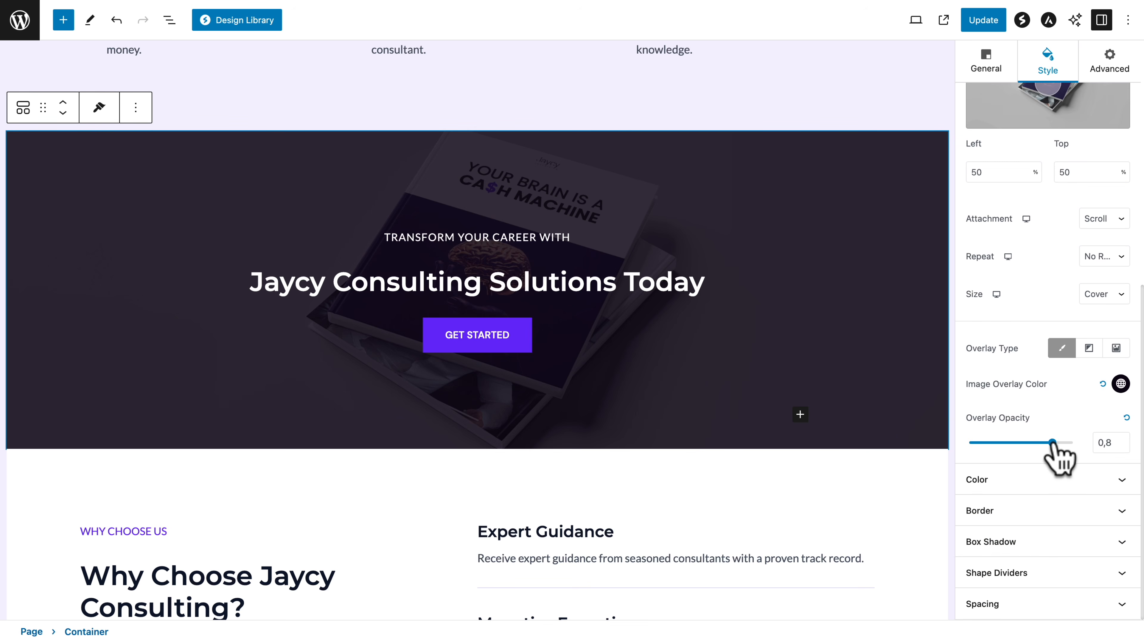
left_click_drag(1052, 443, 1020, 444)
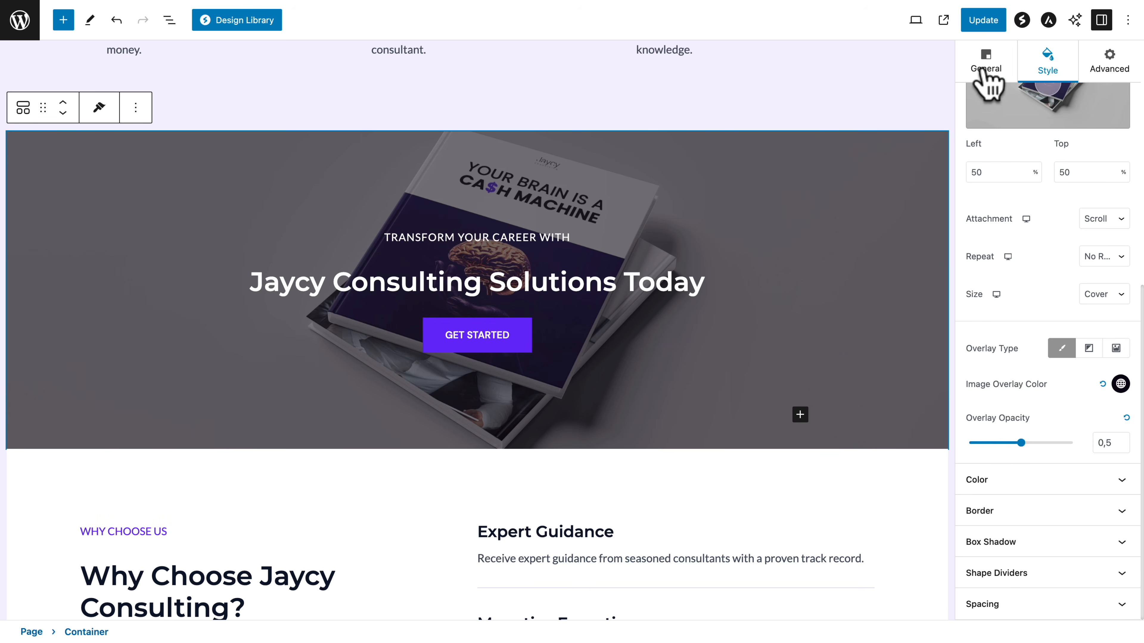
left_click(986, 67)
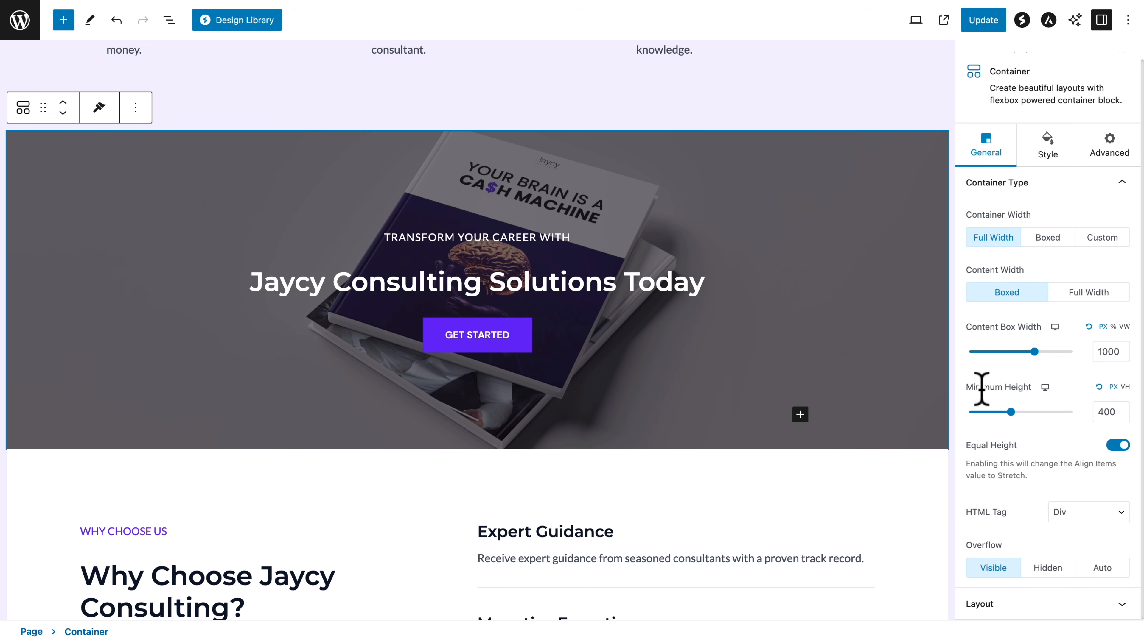
left_click(1124, 388)
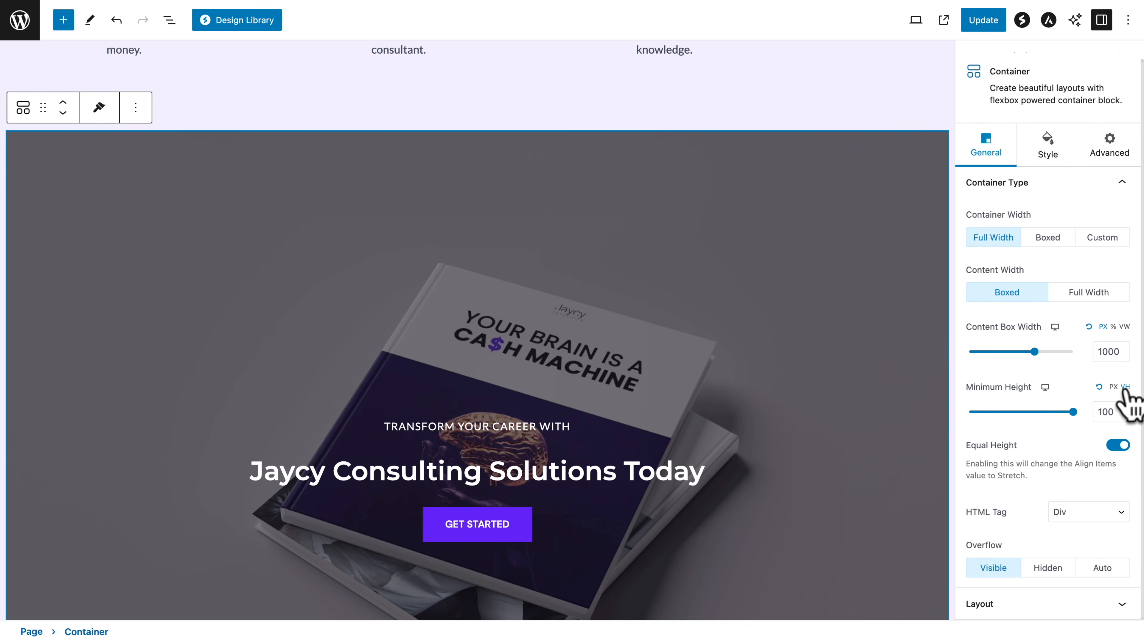
double_click(1105, 412)
type("80")
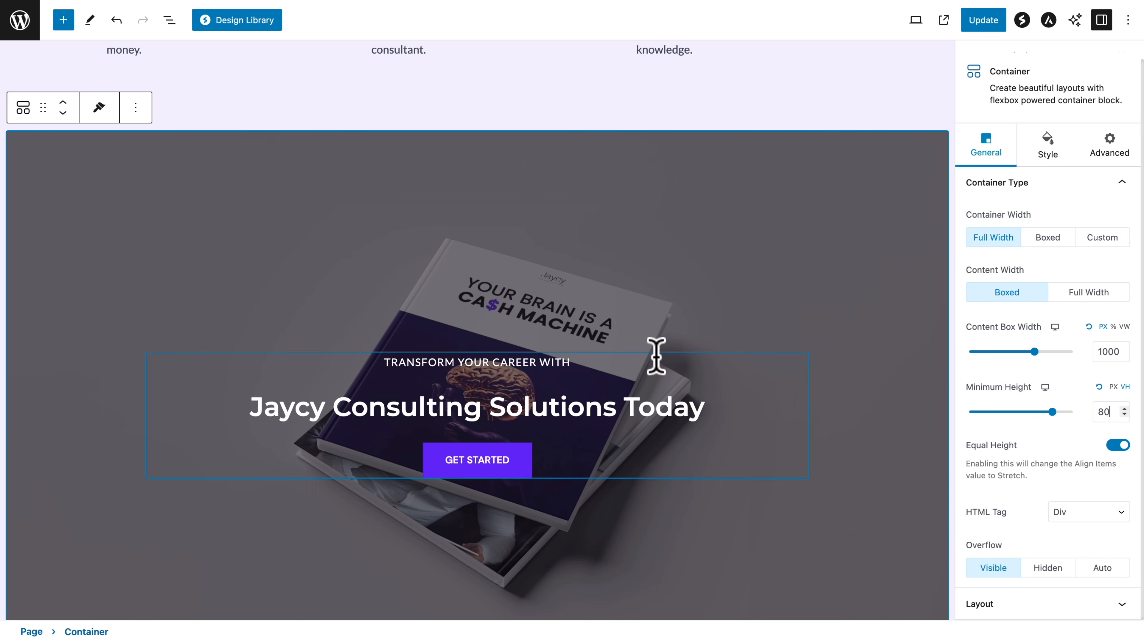
- Change the Banner's Get Started button text to JOIN THE WAITLIST
scroll(655, 356, "down", 3)
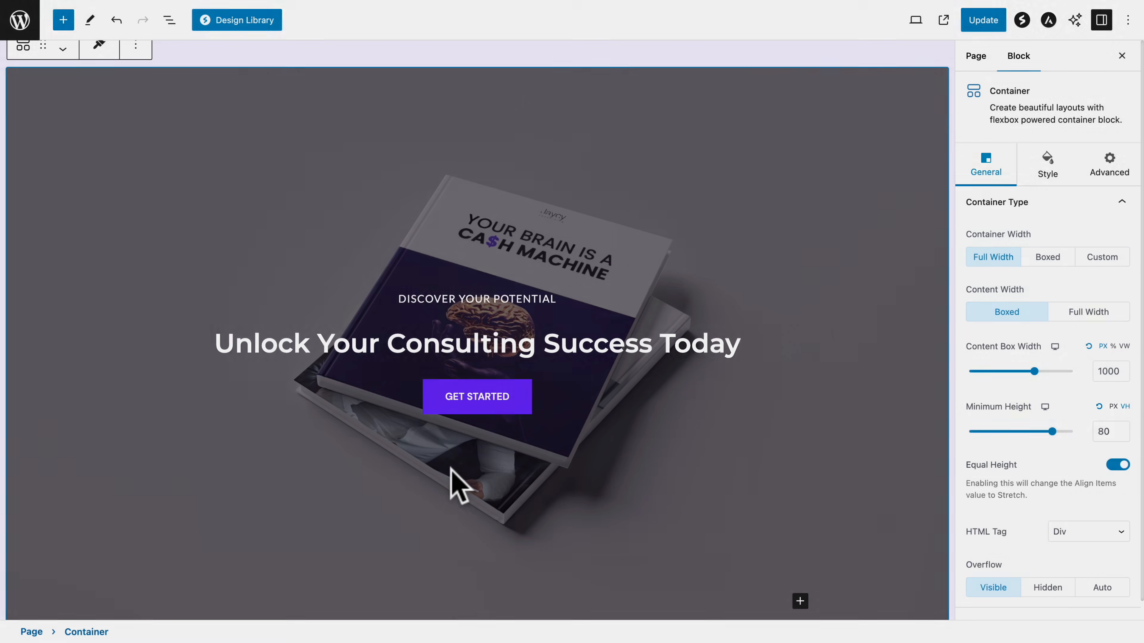
left_click(465, 396)
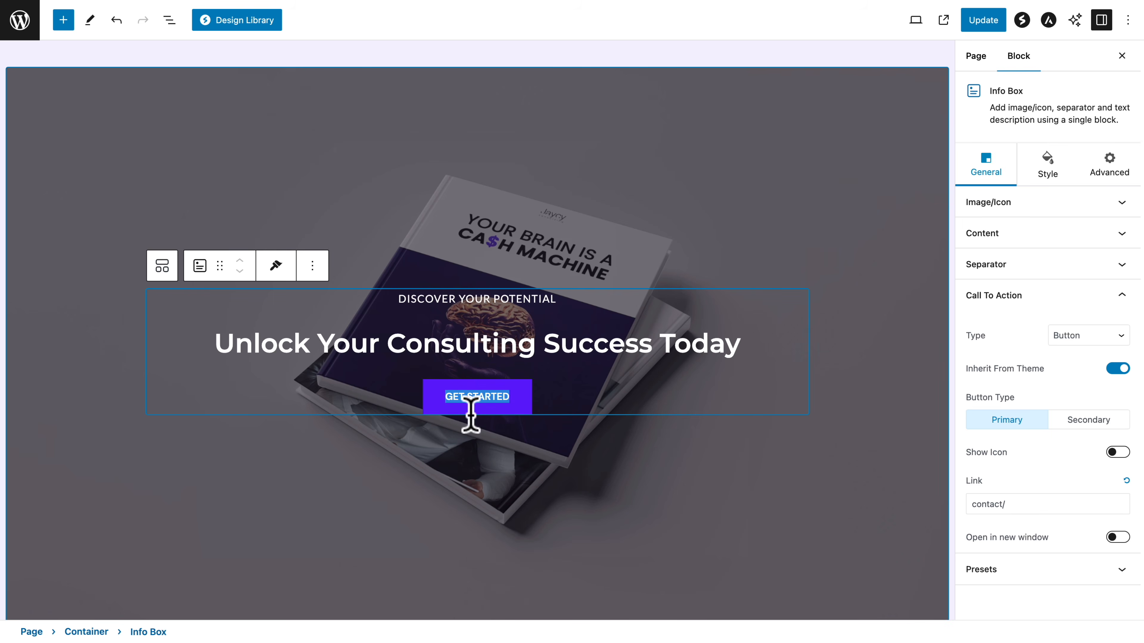
type("JOIN THE WAITLIST")
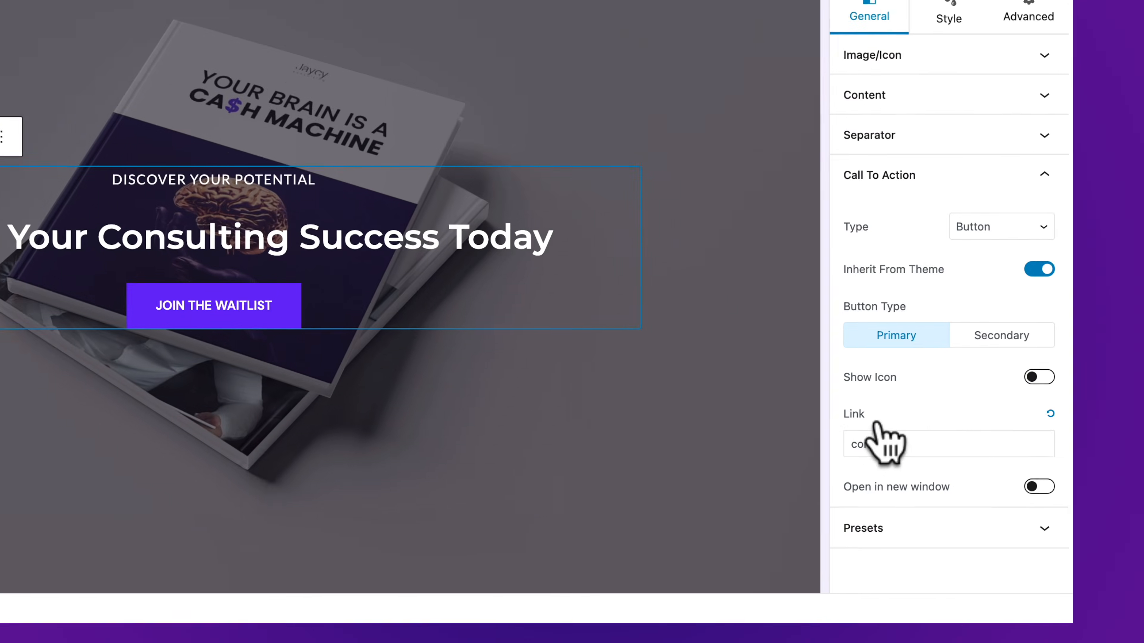
- Set the Banner button's call-to-action link to #subscribe and update the Home page
triple_click(985, 504)
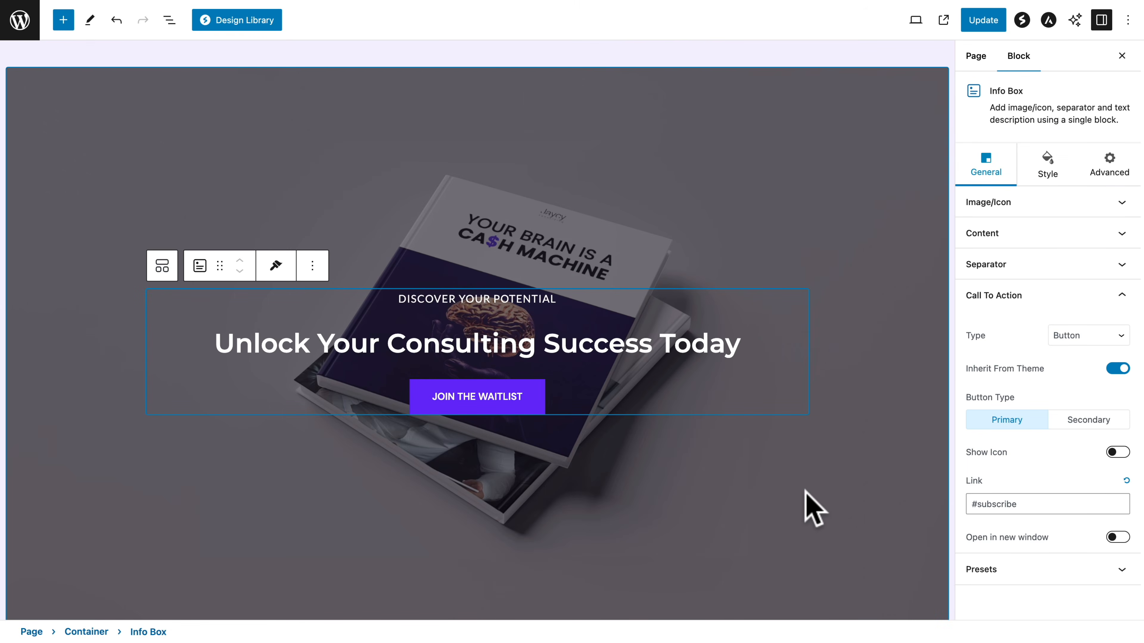
scroll(814, 509, "down", 10)
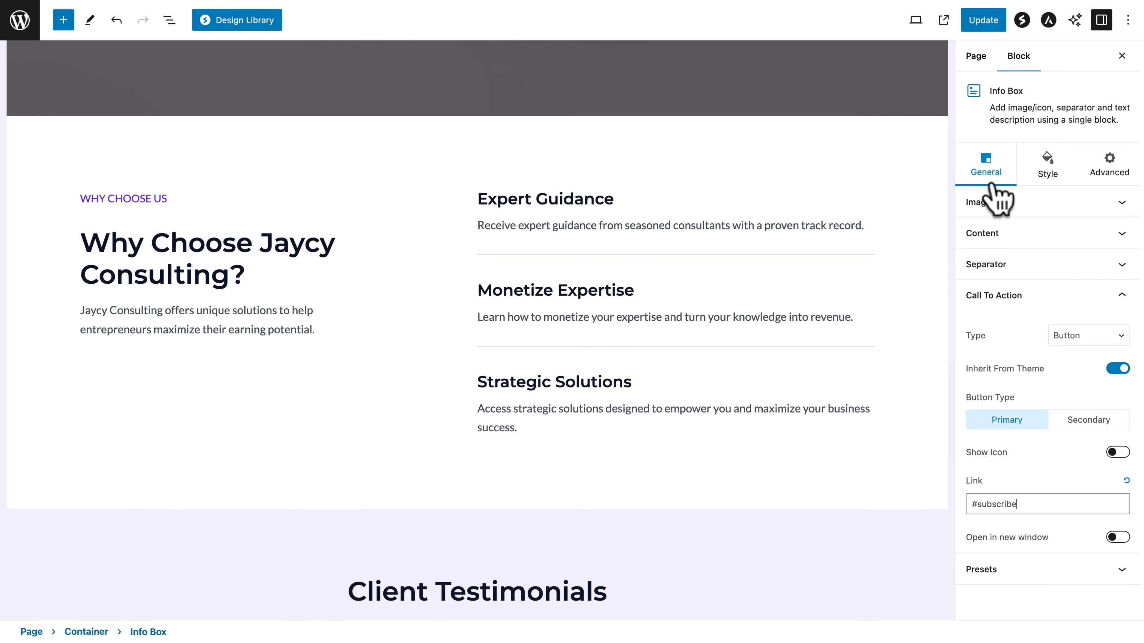
left_click(980, 21)
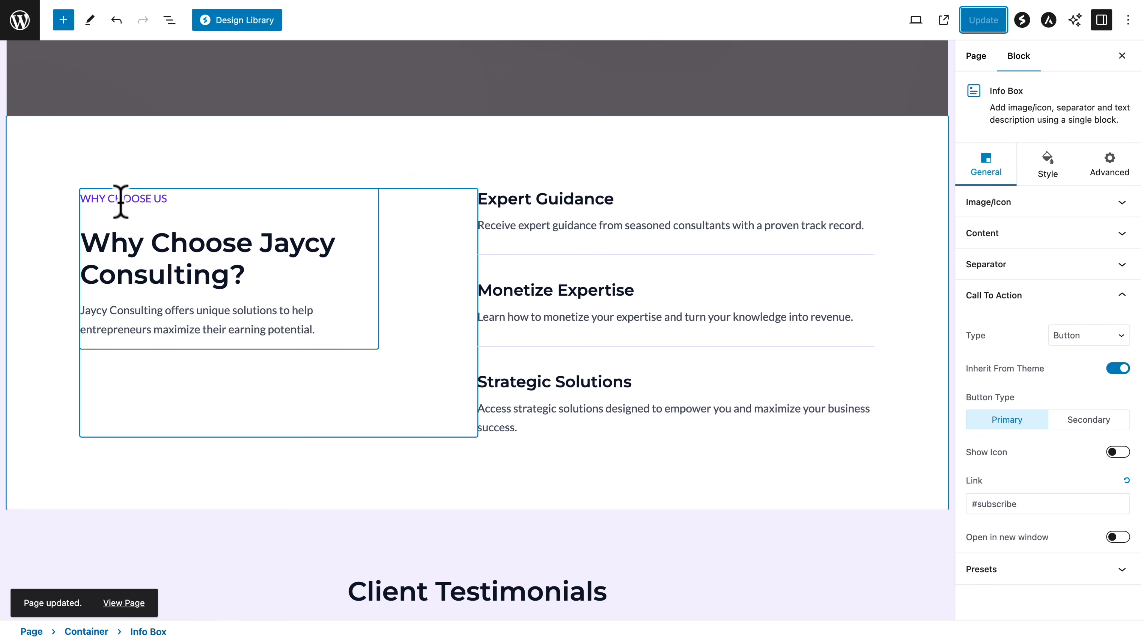
- Change the small label above the Why section's heading to WHY CHOOSE ME
left_click(165, 195)
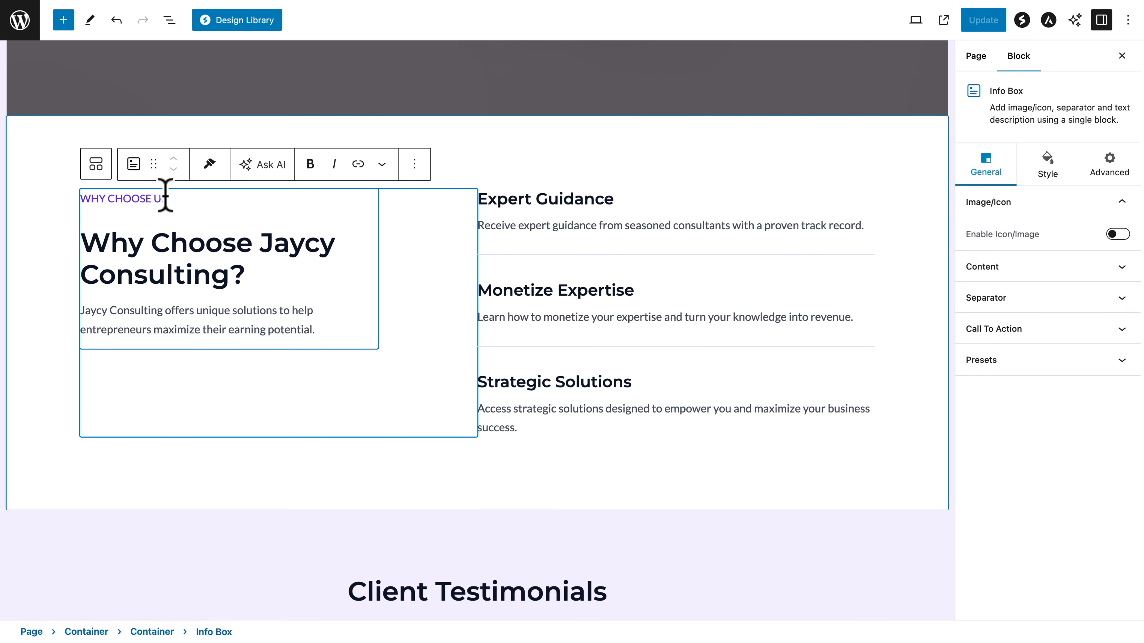
key("BackSpace")
key("BackSpace")
type("ME")
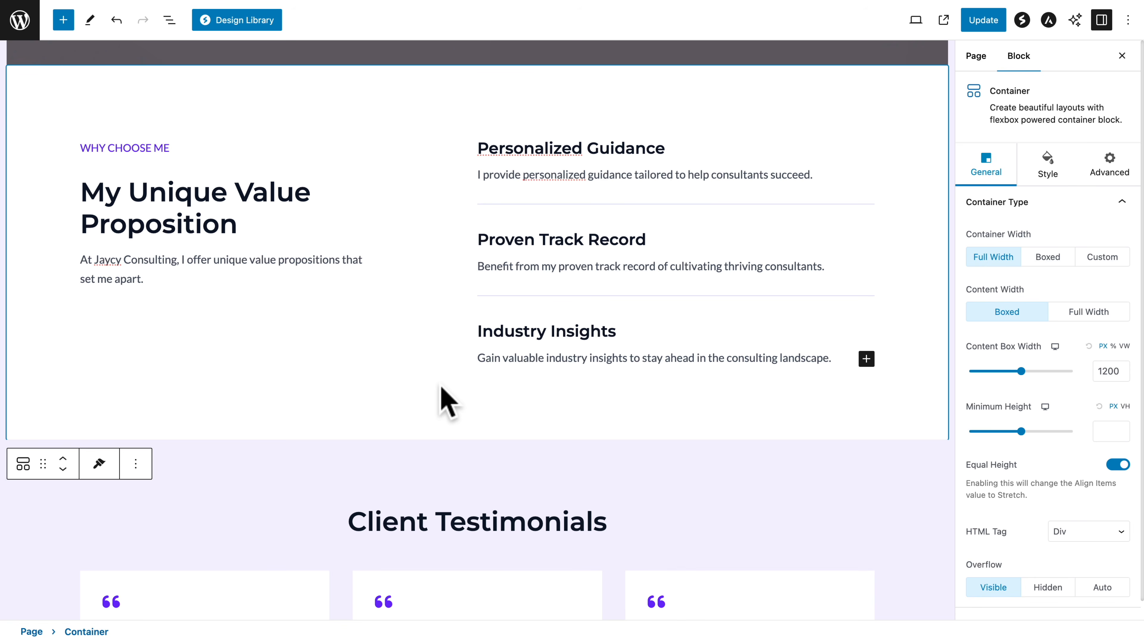
- Replace the subscribe container's background image with img-jaycy-02-scaled.webp from the media library
scroll(410, 428, "down", 10)
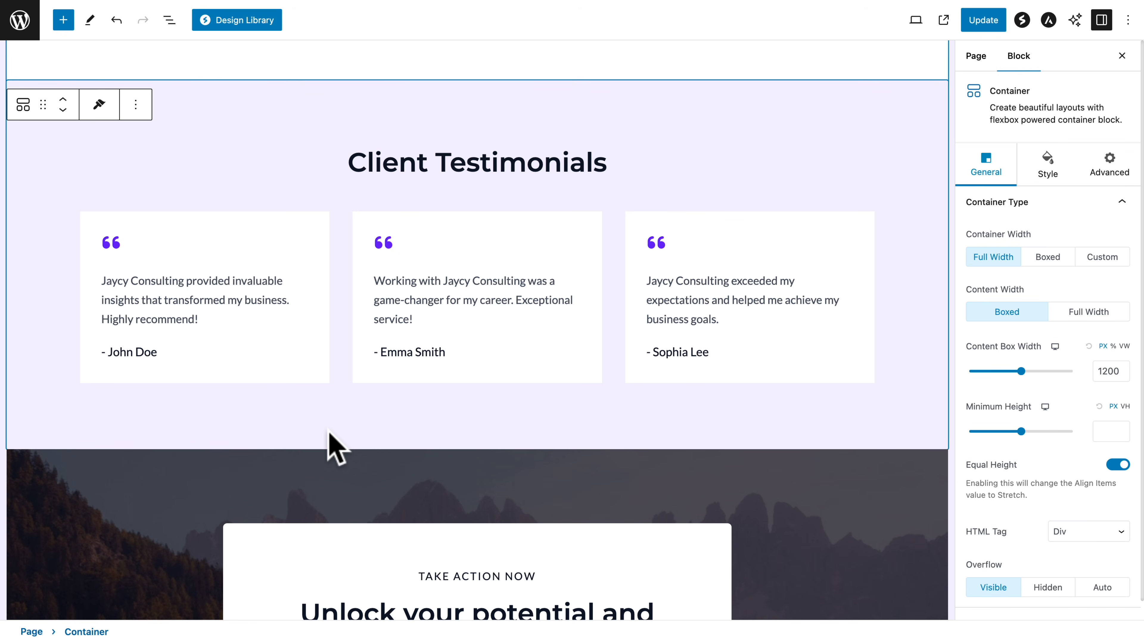
scroll(329, 433, "down", 10)
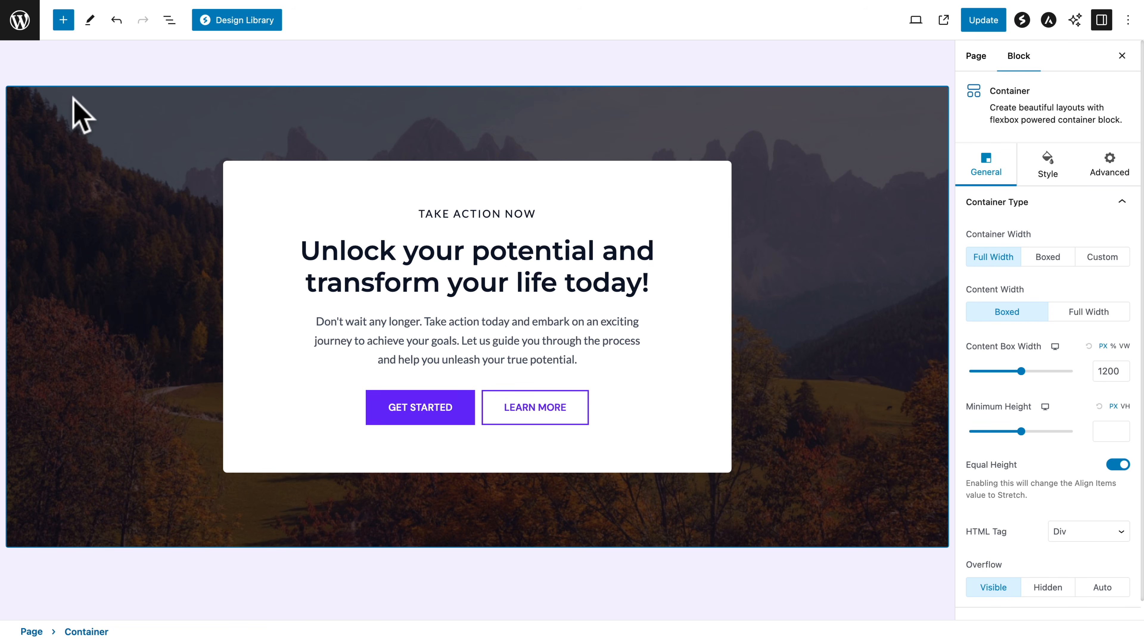
left_click(79, 115)
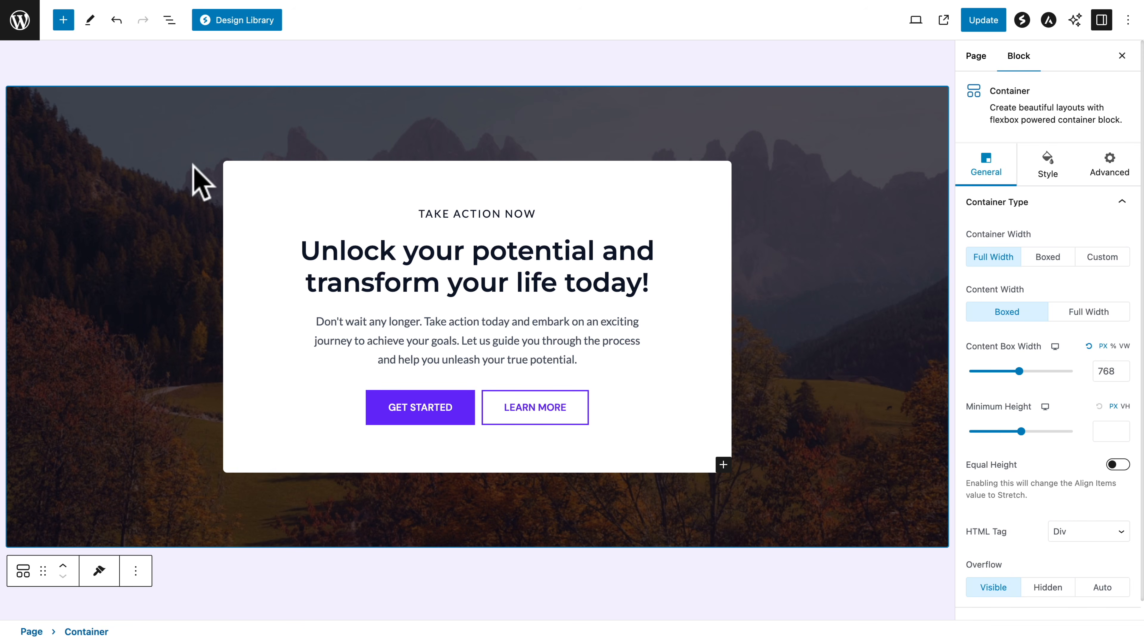
left_click(169, 20)
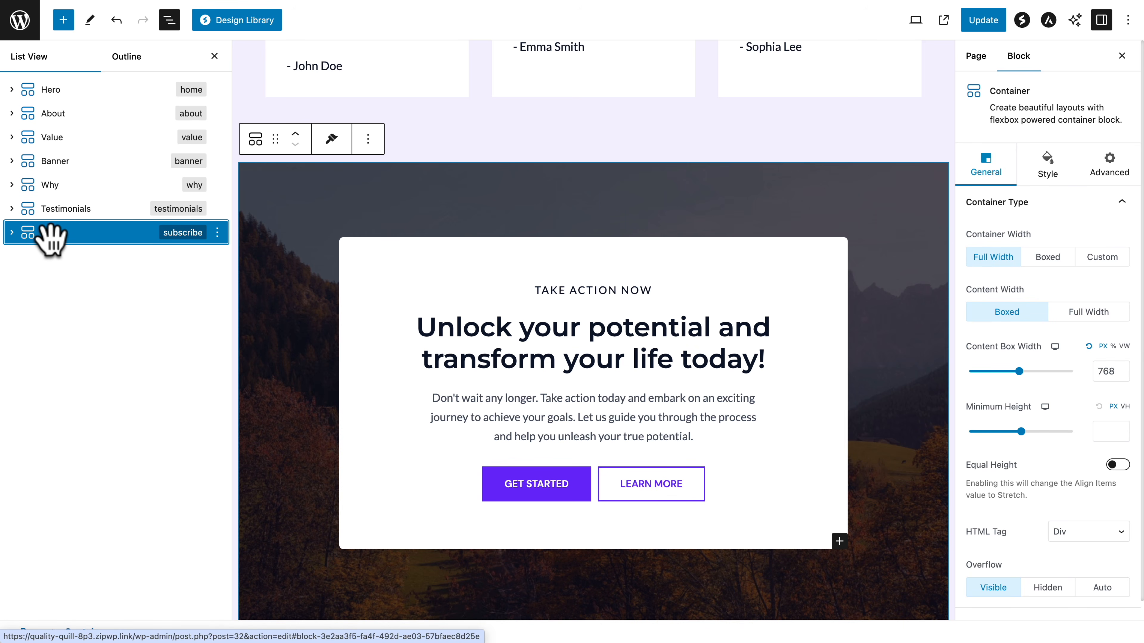
left_click(214, 55)
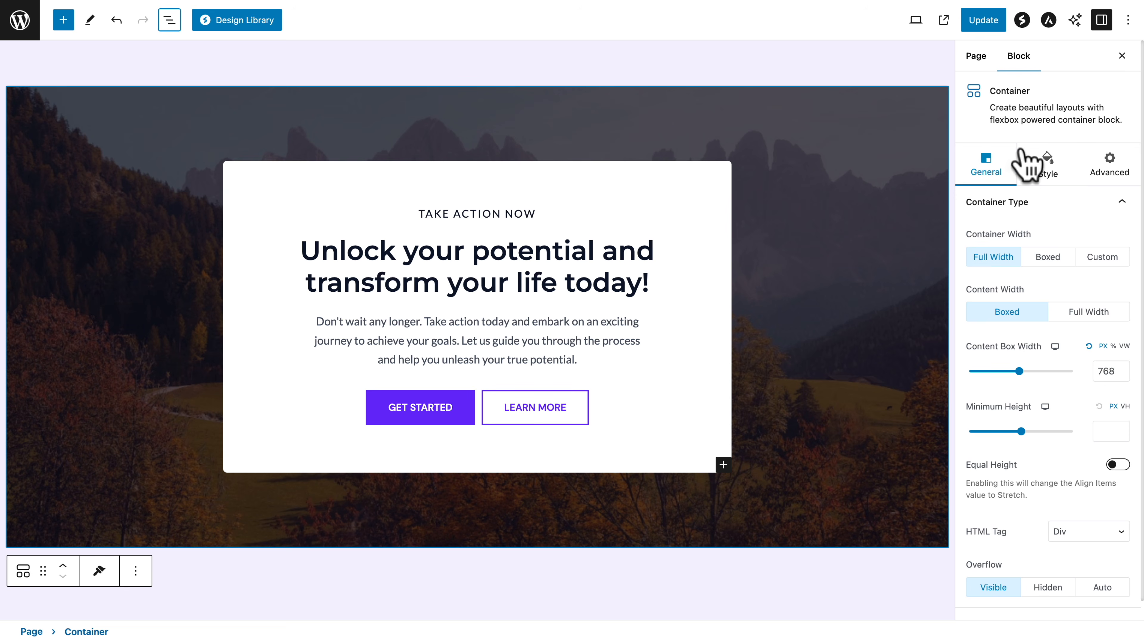
left_click(1047, 165)
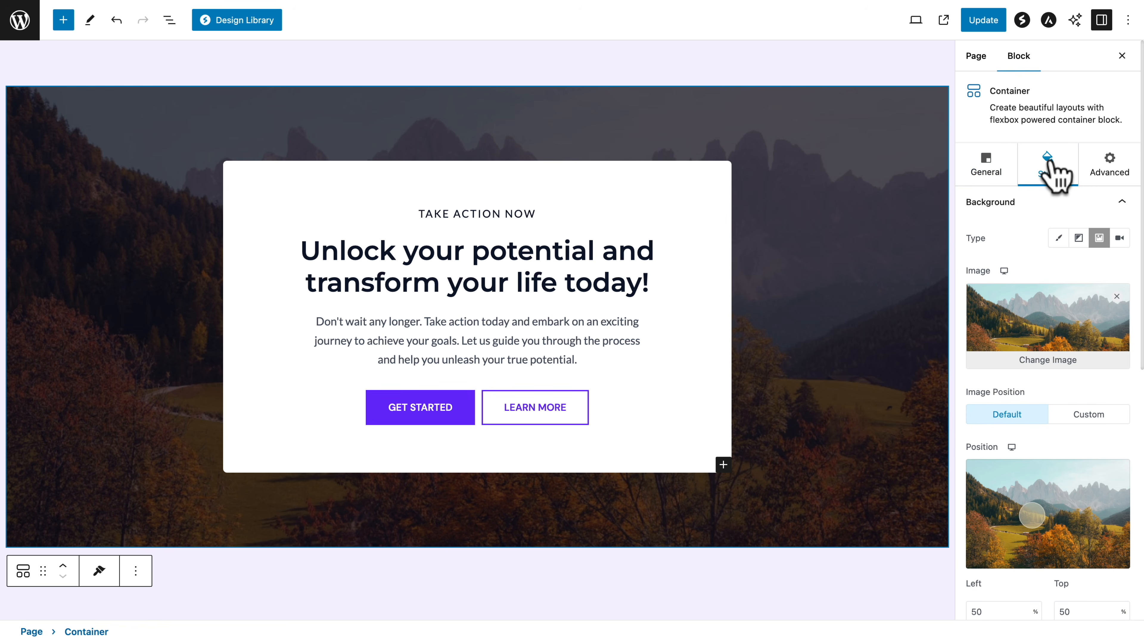
left_click(1042, 363)
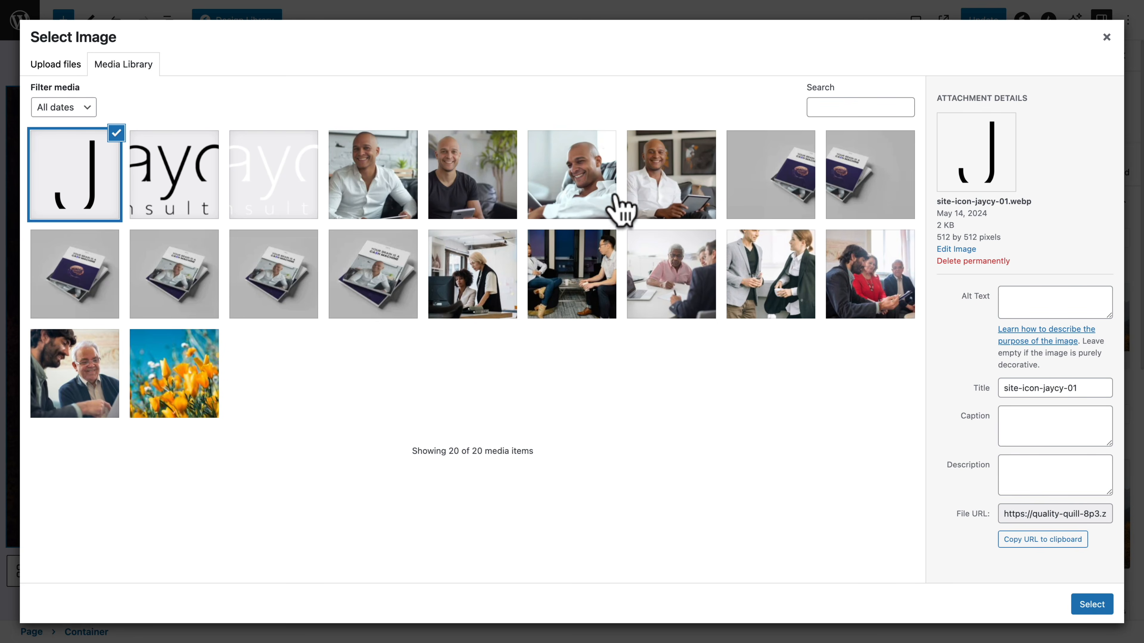
left_click(588, 196)
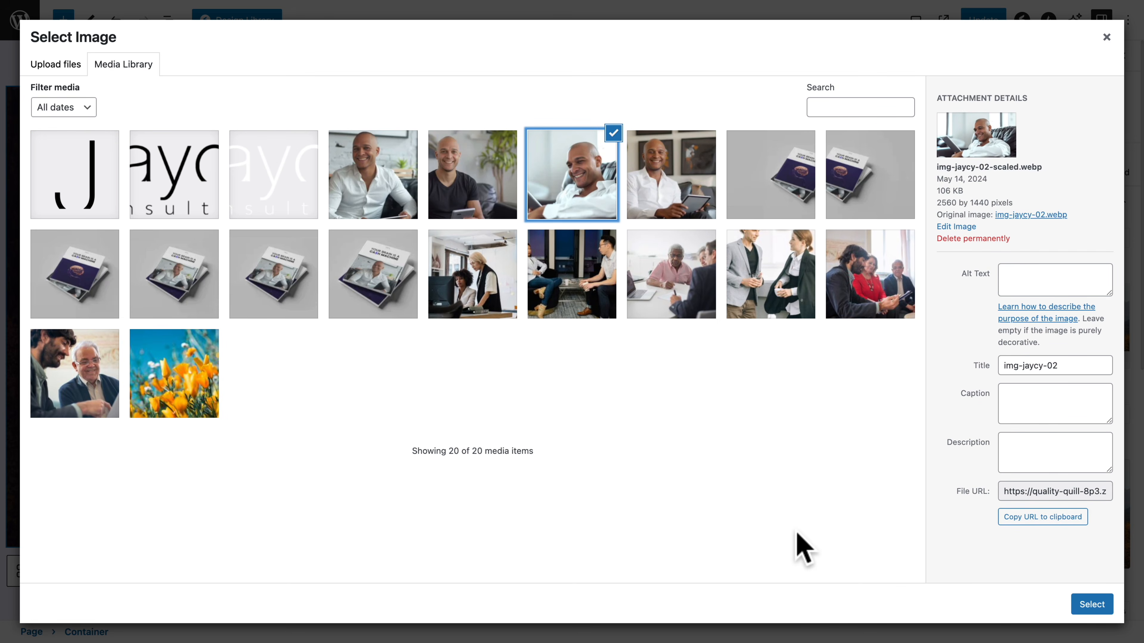
left_click(1086, 598)
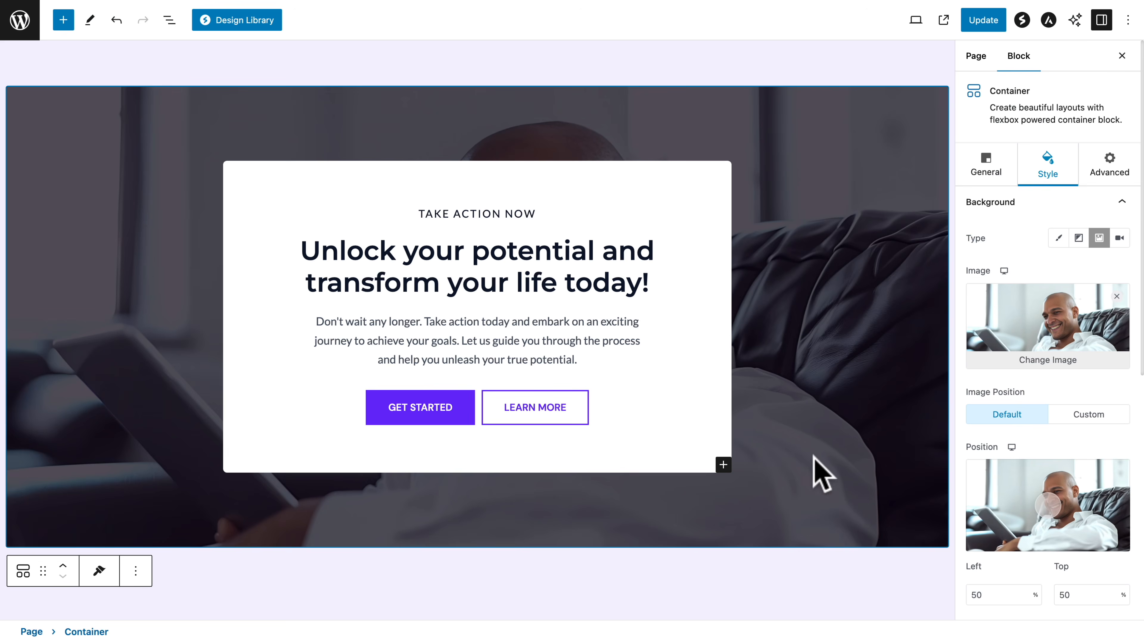
- Set the subscribe container's background overlay opacity to 0.5
scroll(1022, 495, "down", 4)
scroll(1022, 495, "down", 5)
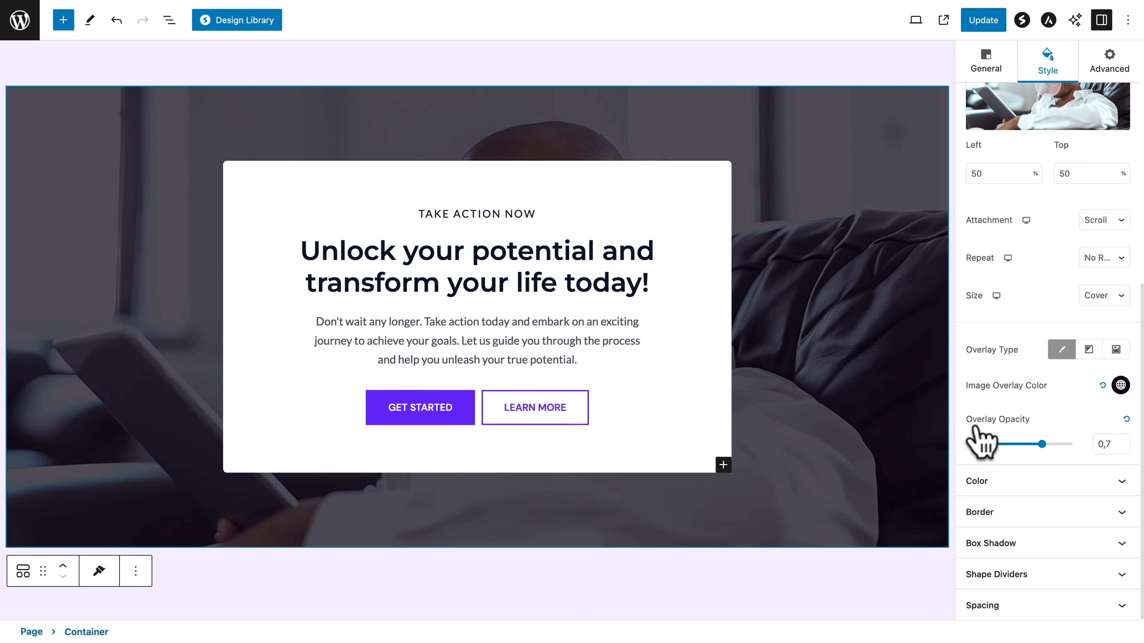
left_click_drag(1039, 444, 1020, 444)
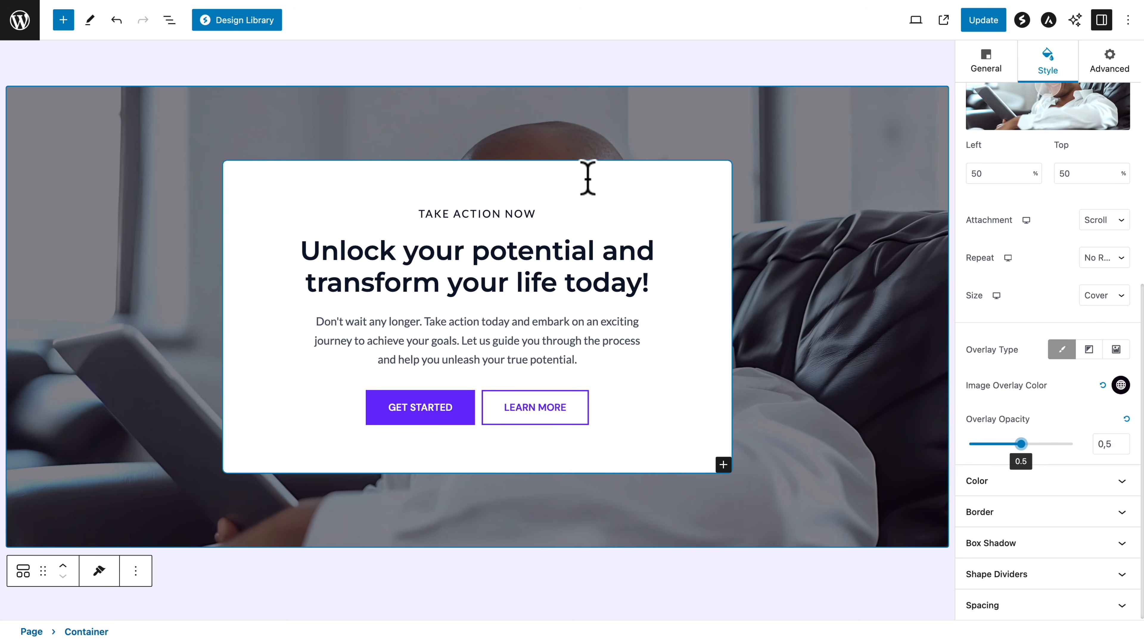
- Set the border radius of the white inner container in the subscribe section to 0 on every corner
left_click(720, 187)
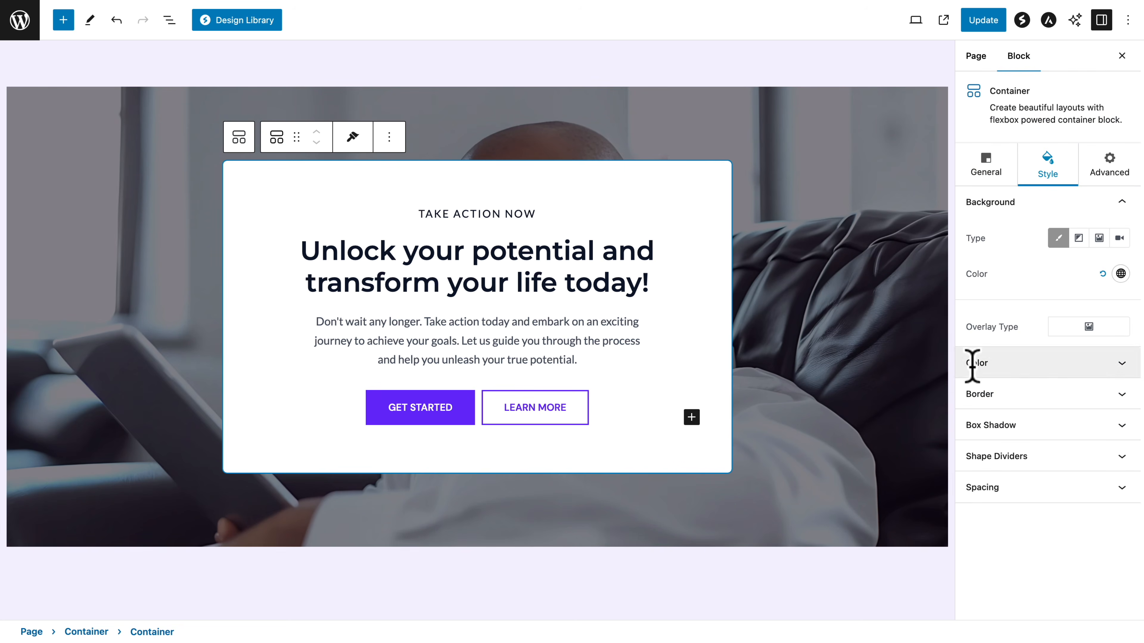
left_click(977, 398)
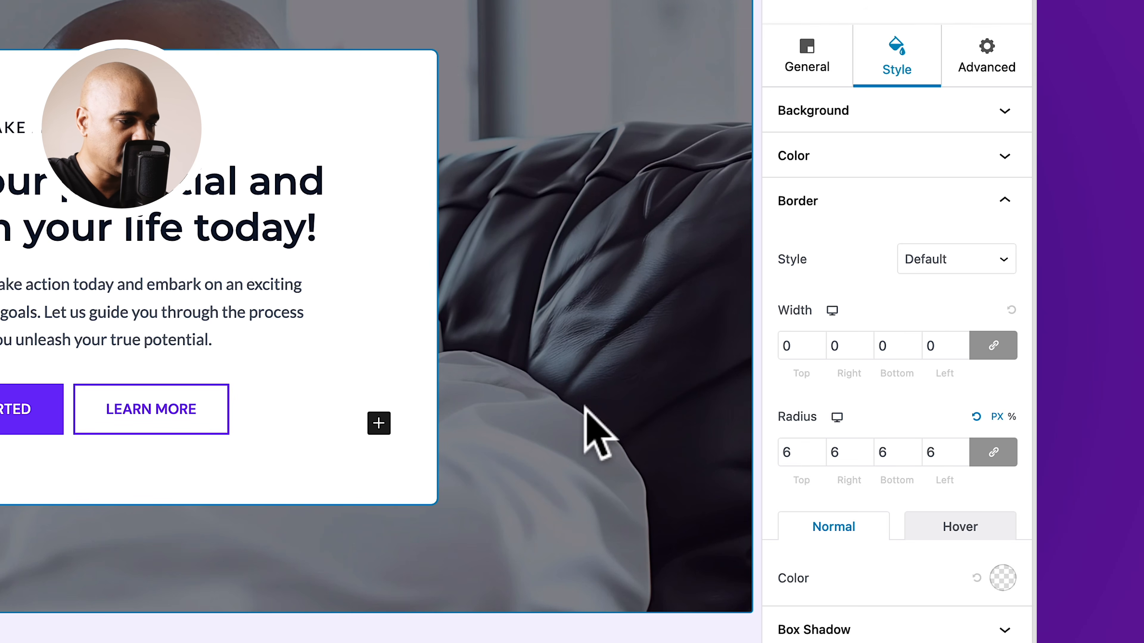
double_click(784, 450)
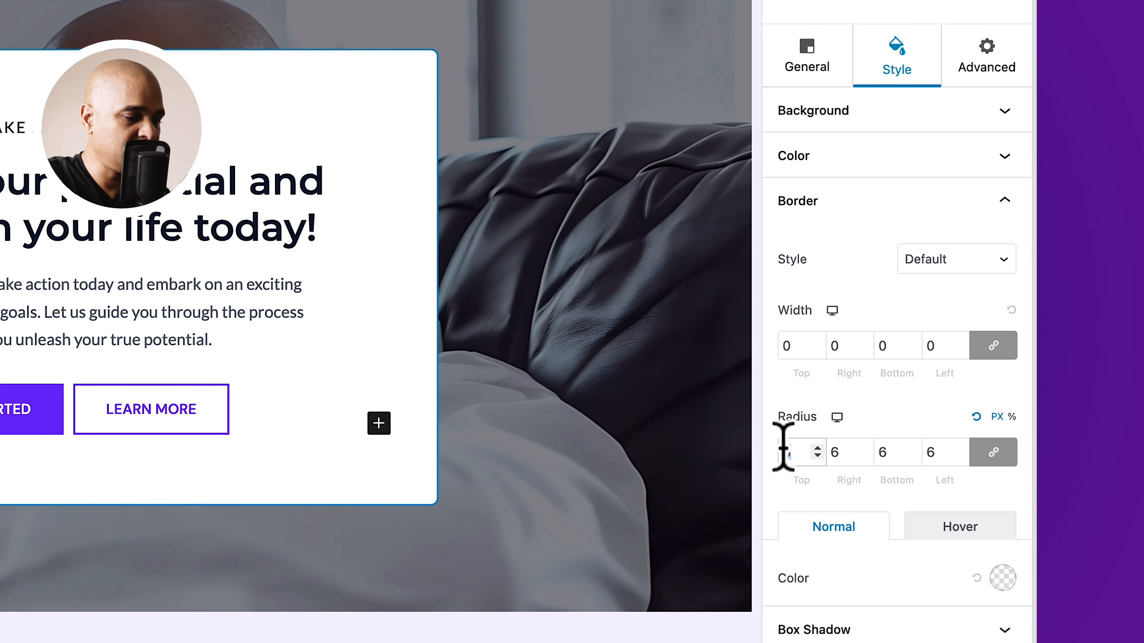
type("0")
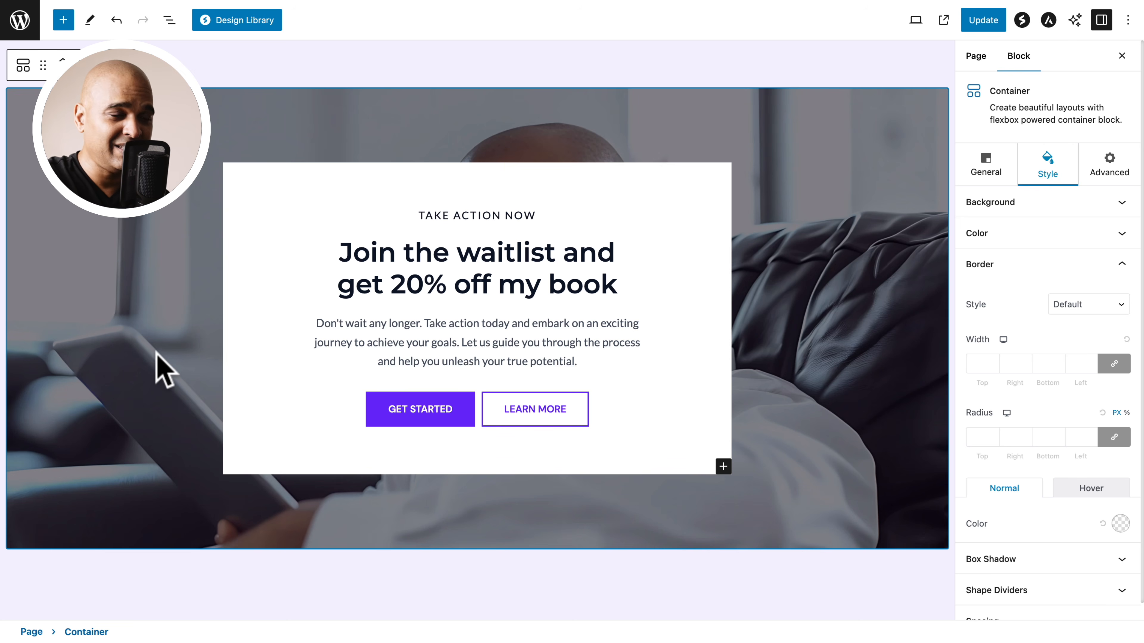
- Delete the Buttons block holding Get Started and Learn More from the subscribe section
left_click(354, 411)
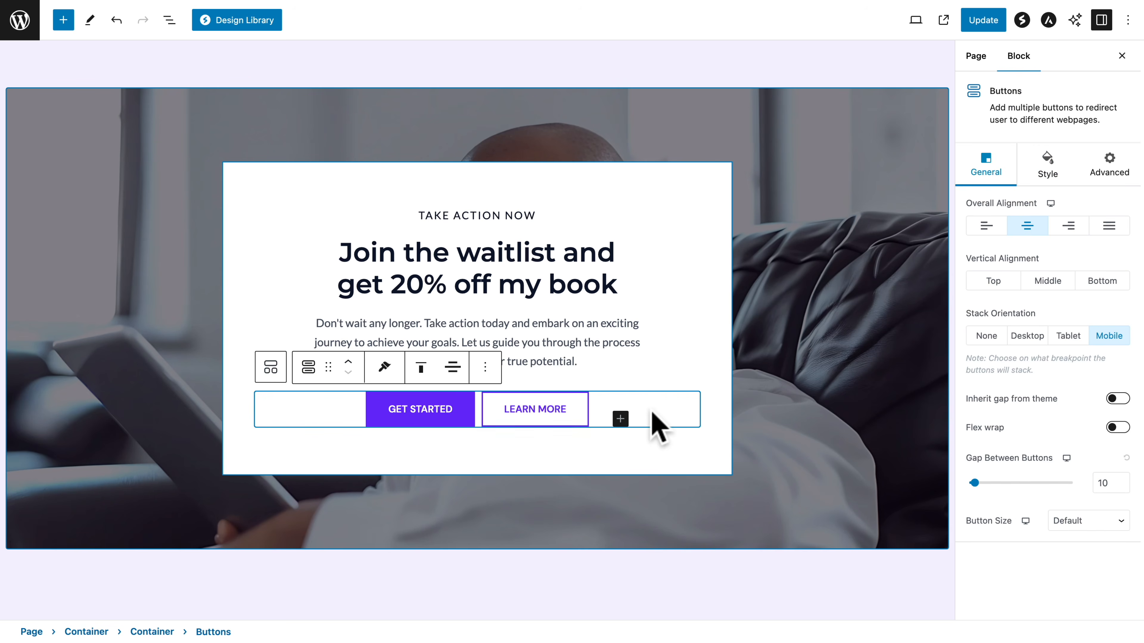
left_click(485, 368)
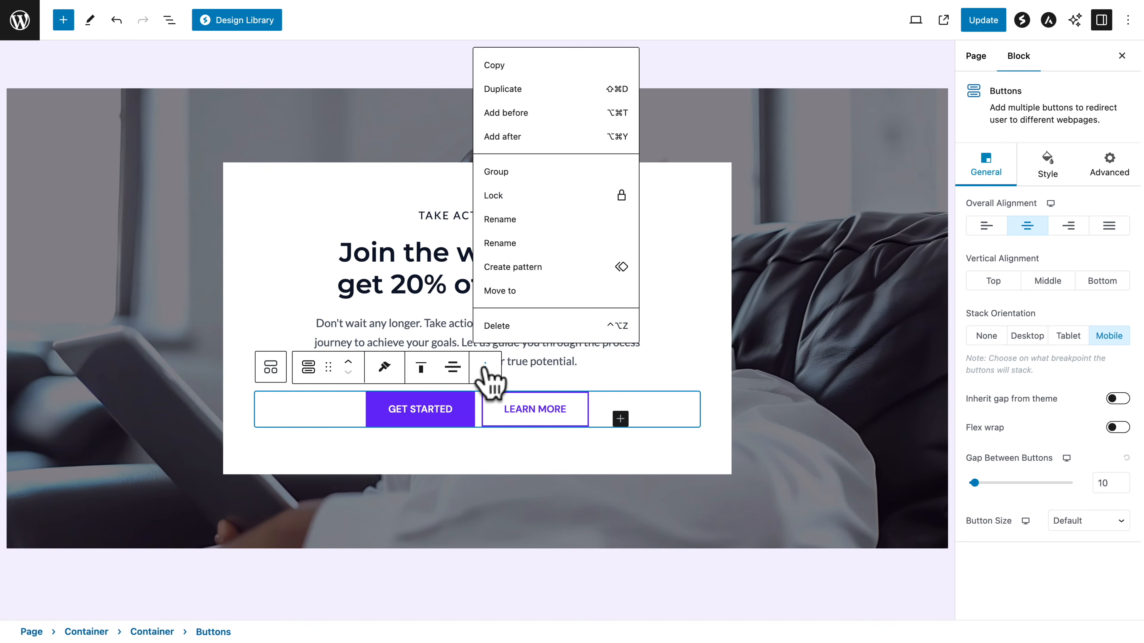
left_click(498, 326)
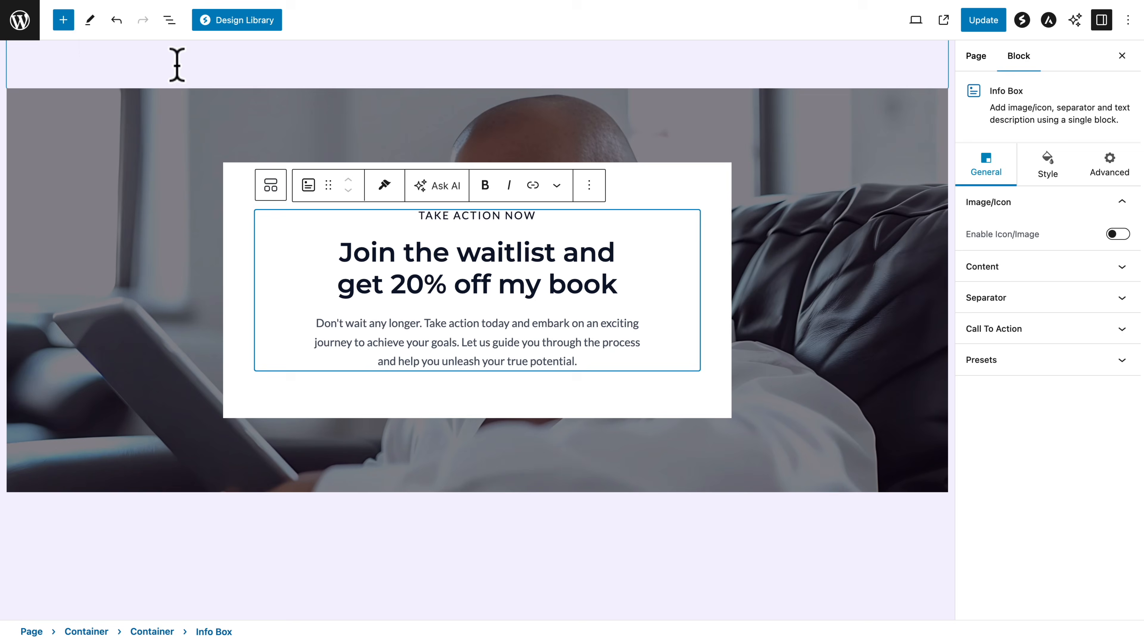
- Insert a Form block below the info box in the subscribe section, using the Newsletter Form layout
left_click(65, 27)
type("form")
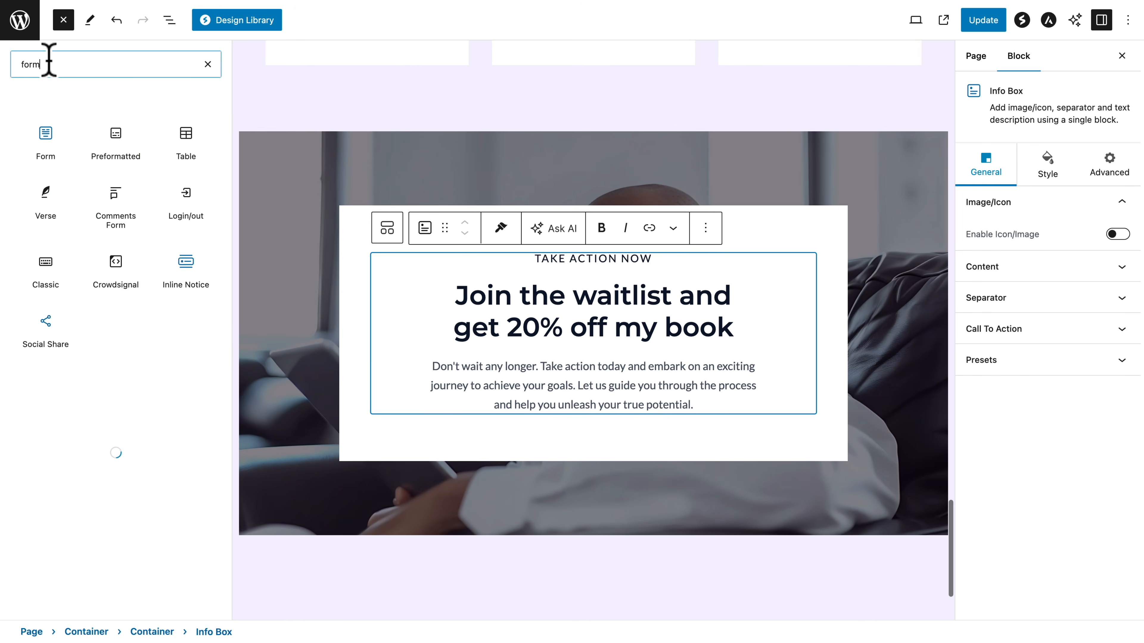
mouse_move(47, 135)
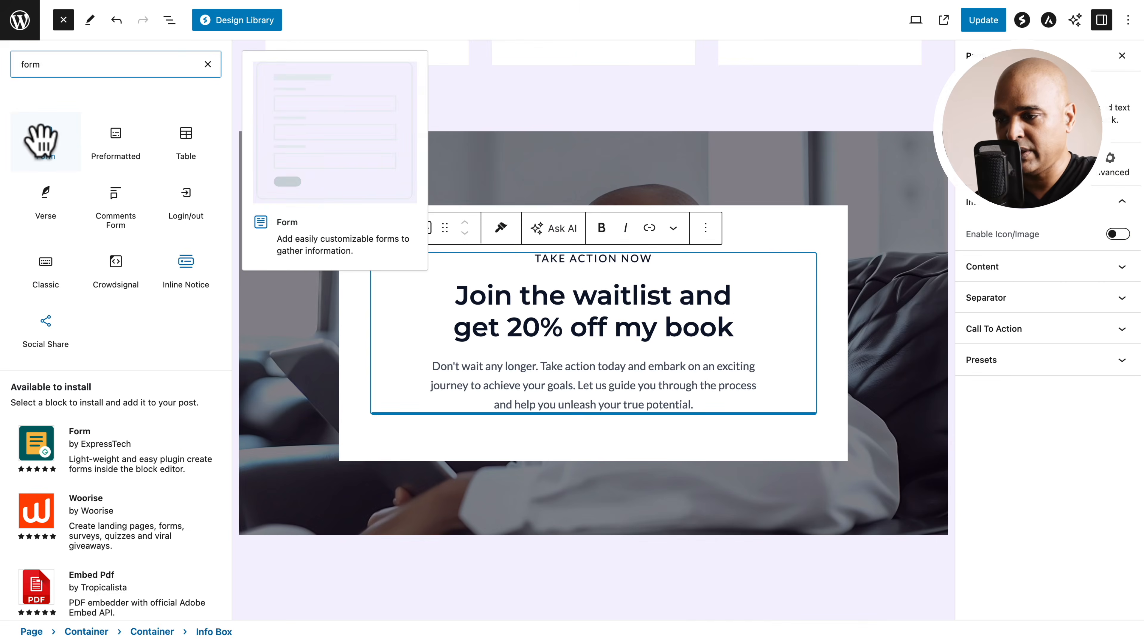
left_click_drag(40, 142, 581, 410)
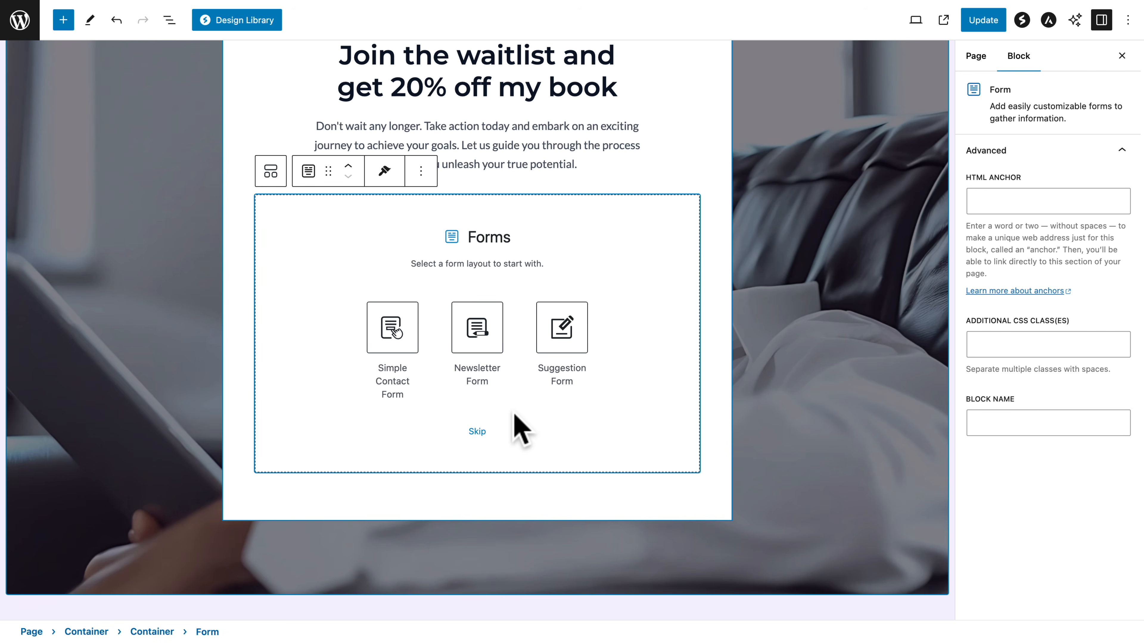
left_click(476, 336)
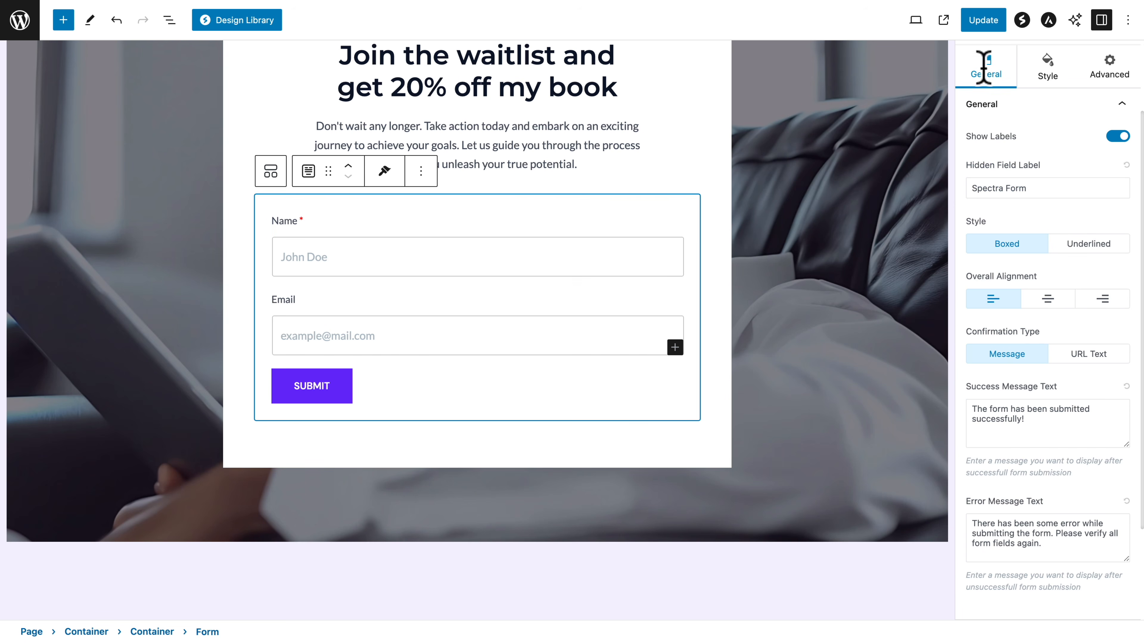
- Set the form's submission email subject to Cash Machine Waitlist and update the Home page
left_click(972, 111)
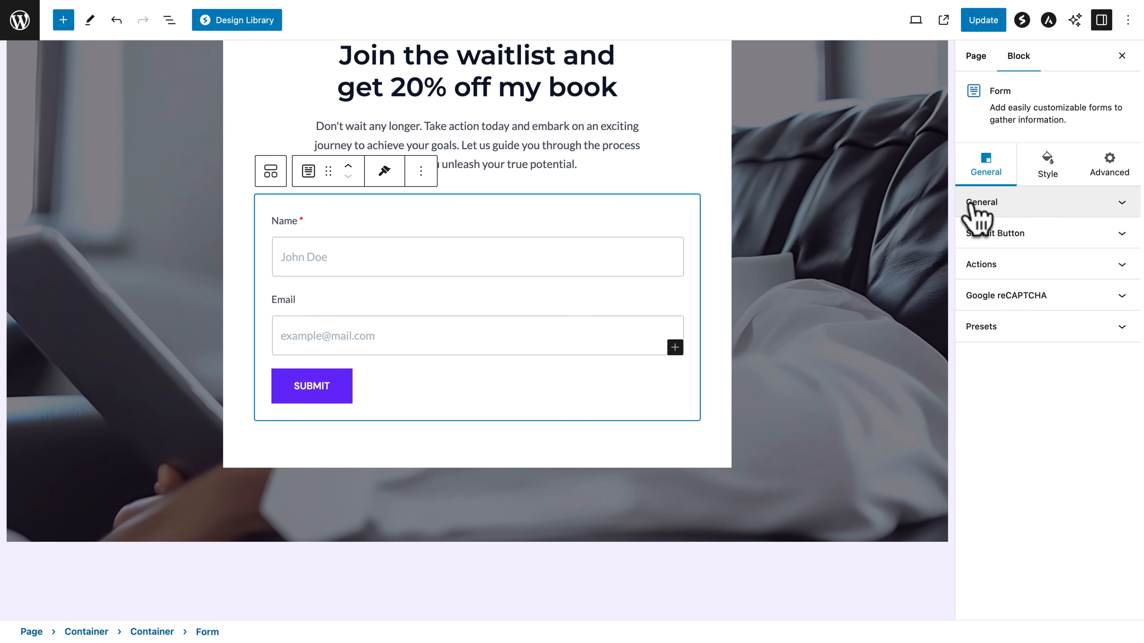
left_click(984, 266)
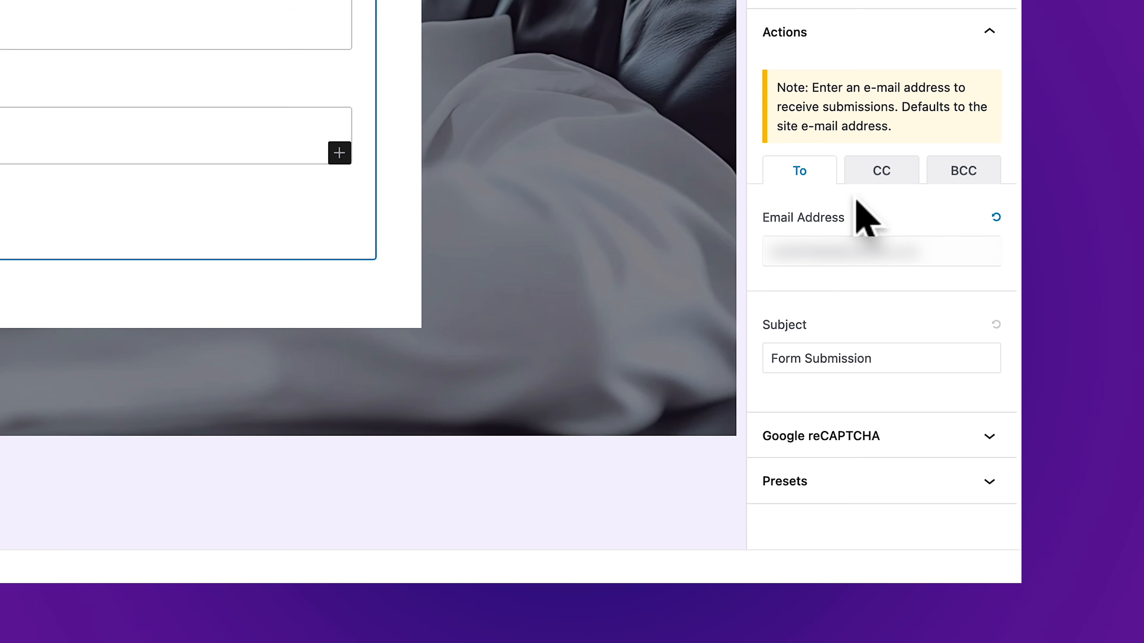
left_click(892, 171)
left_click(959, 172)
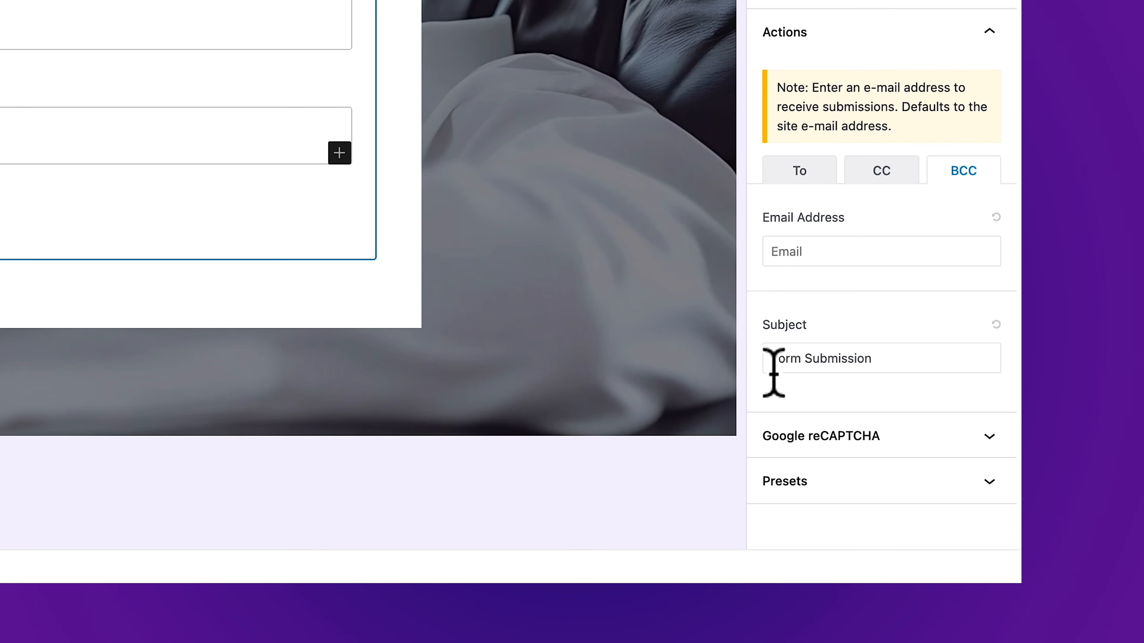
triple_click(788, 359)
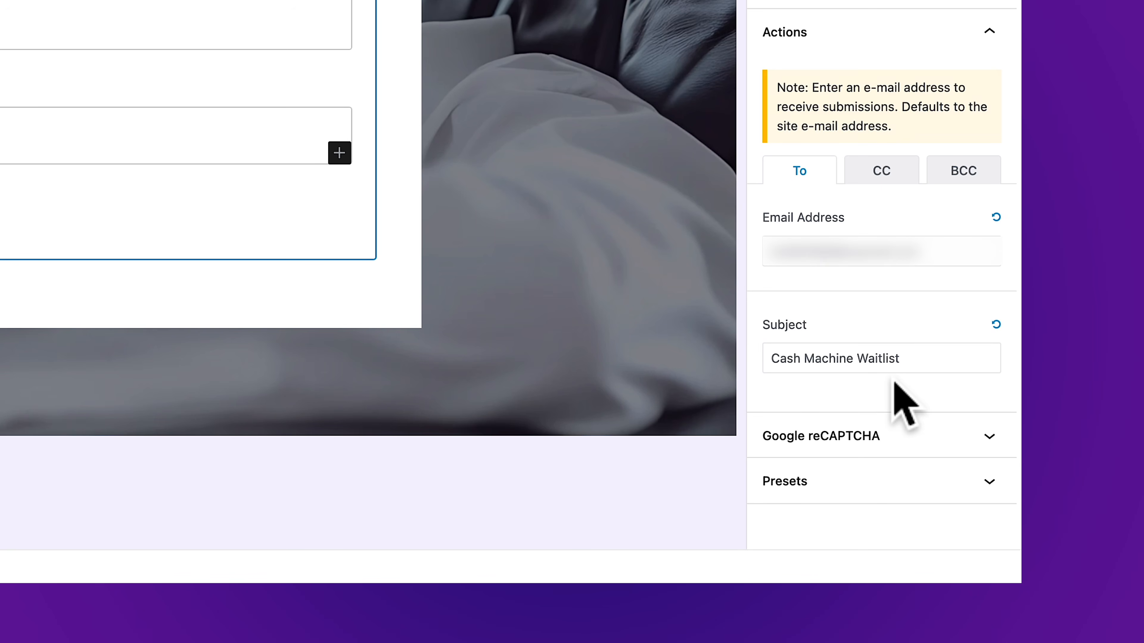
left_click(833, 433)
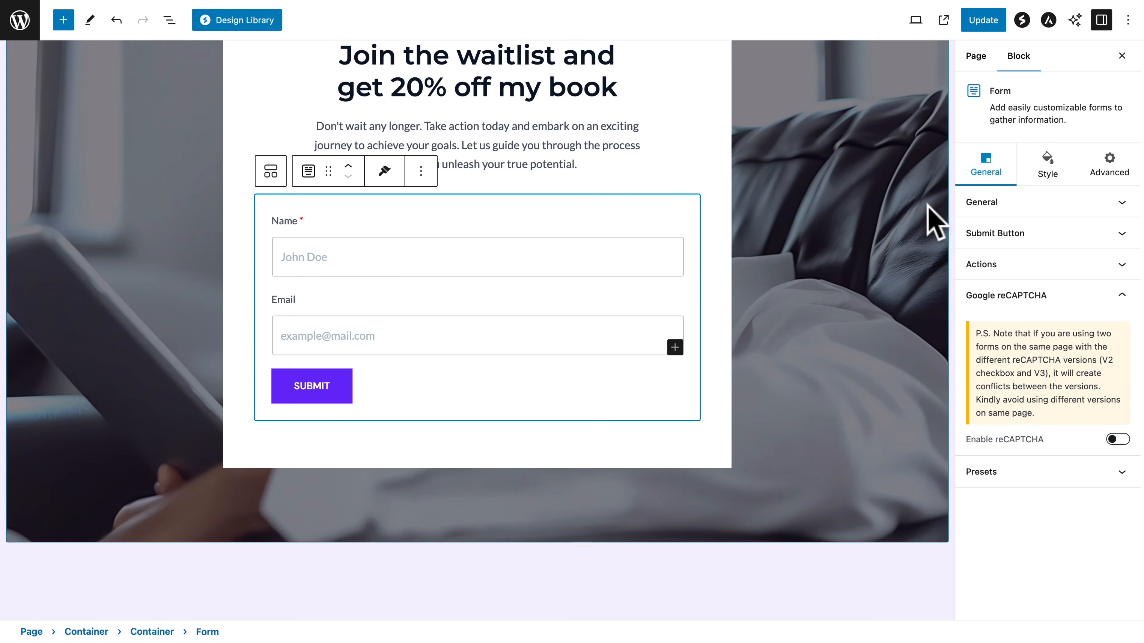
left_click(980, 22)
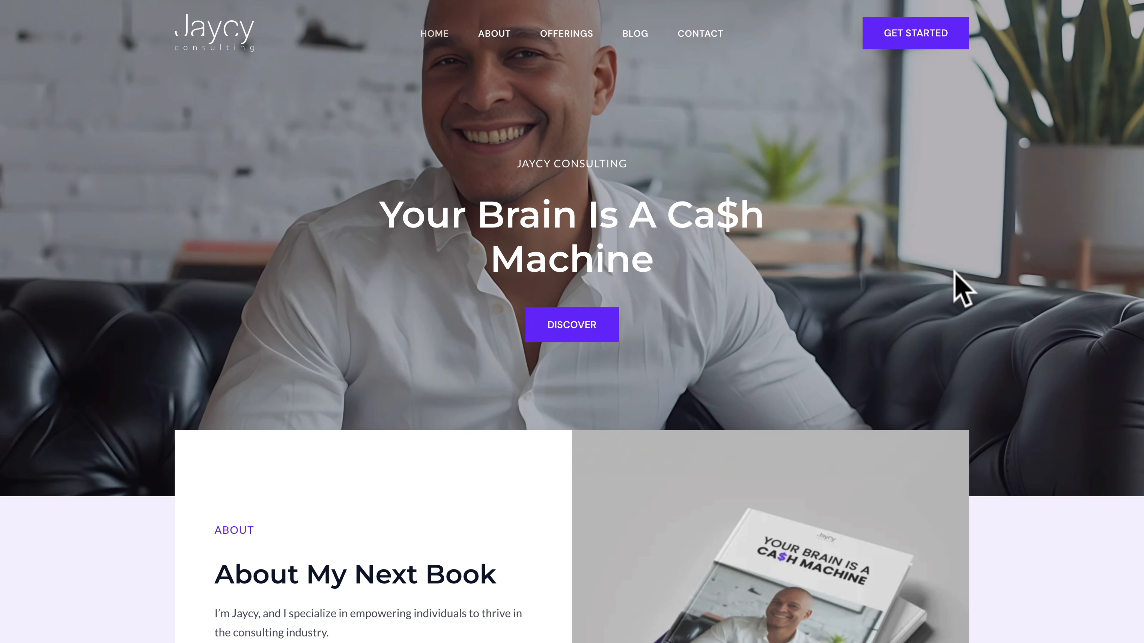
- Test the Discover and Join the Waitlist anchor links on the published page and review its content sections
left_click(567, 326)
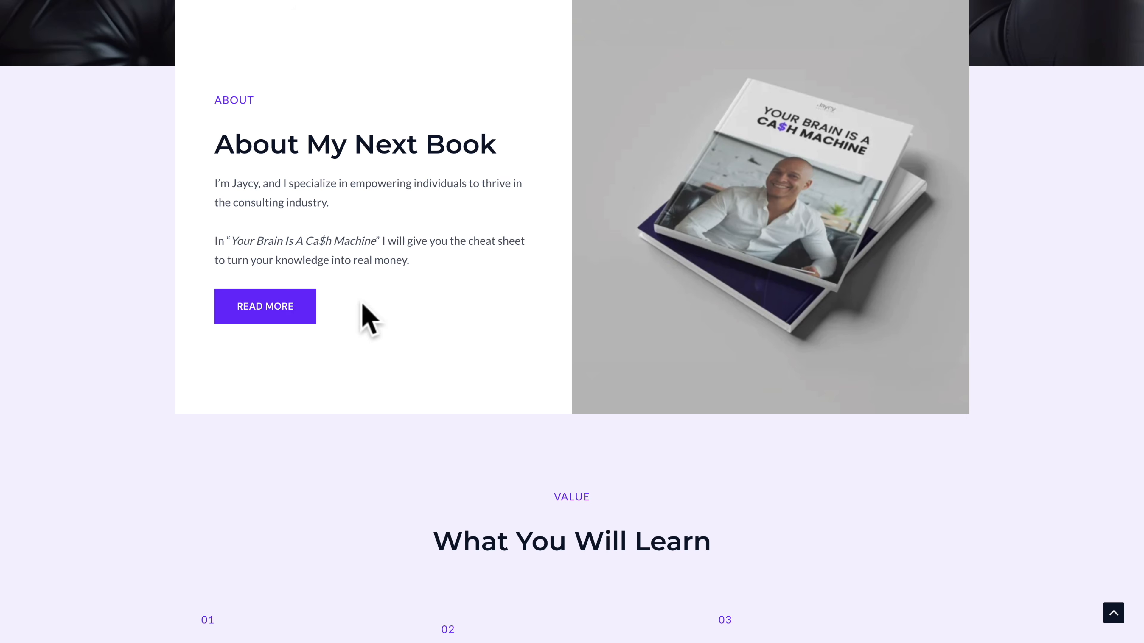
scroll(256, 320, "down", 8)
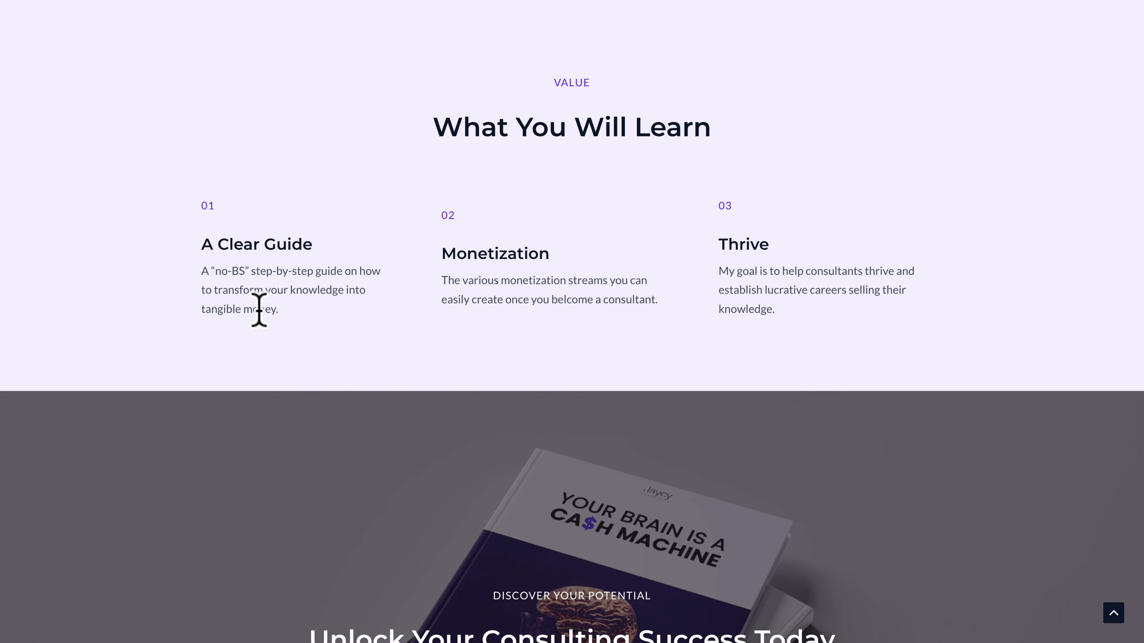
scroll(352, 387, "down", 6)
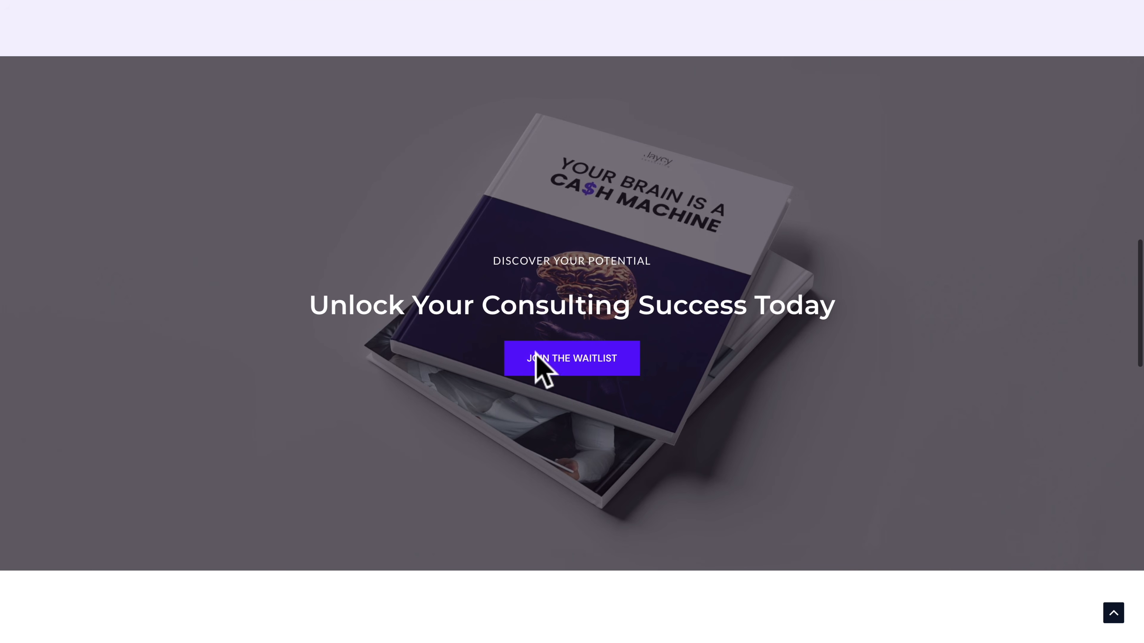
left_click(534, 359)
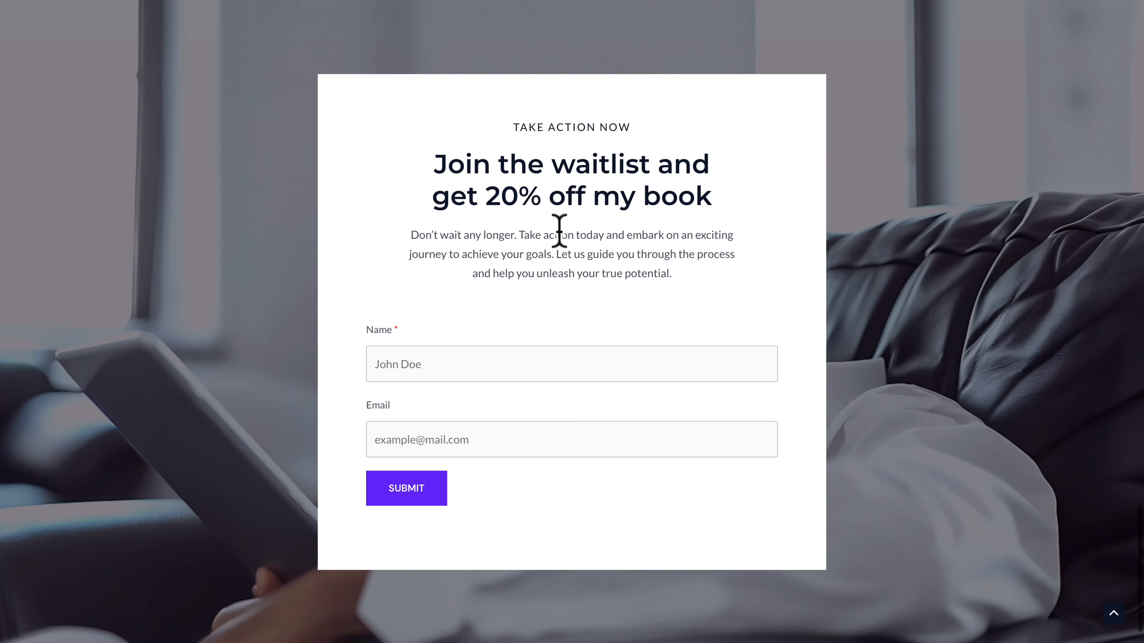
scroll(524, 270, "up", 15)
scroll(524, 271, "down", 6)
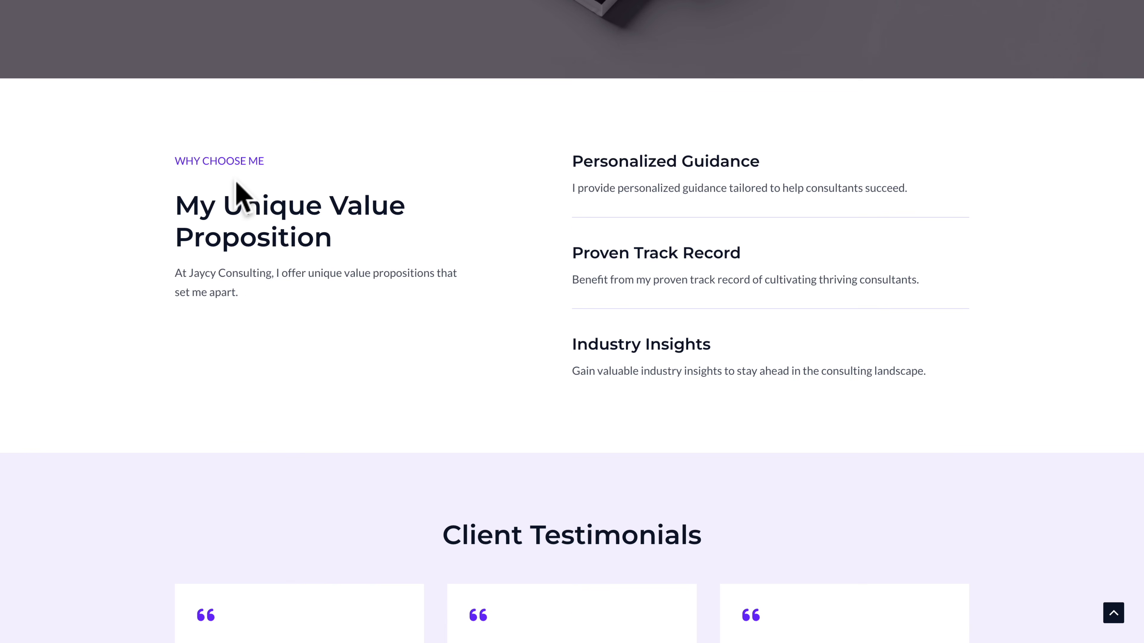
- Fill in the published page's waitlist form with a name and an e-mail address and submit it
scroll(238, 194, "down", 10)
scroll(328, 208, "down", 9)
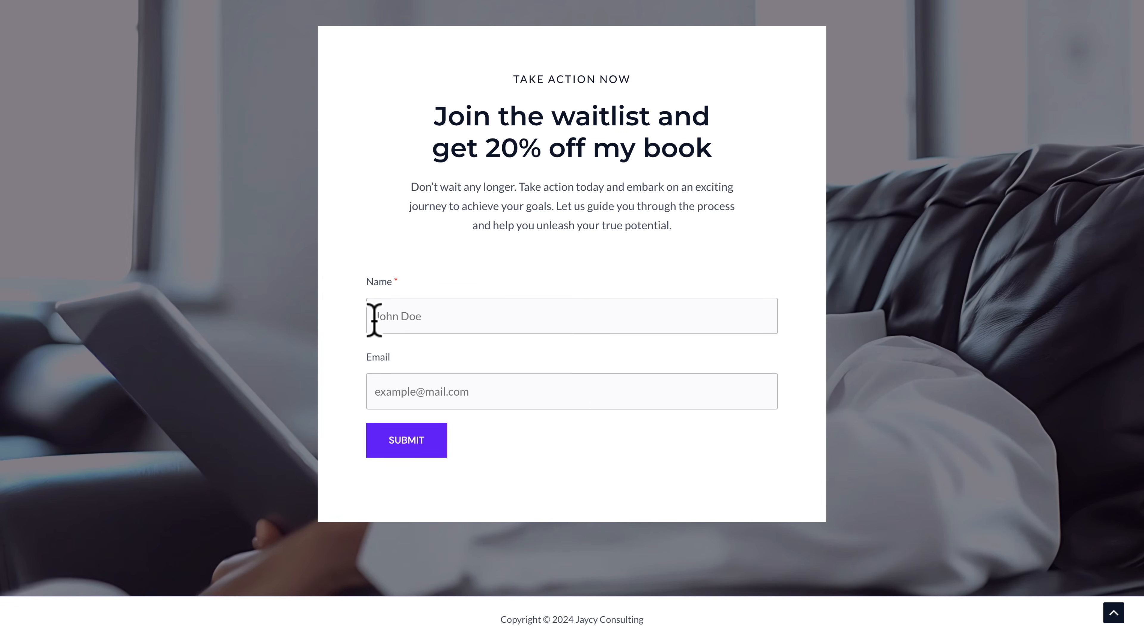
type("Jack Doe")
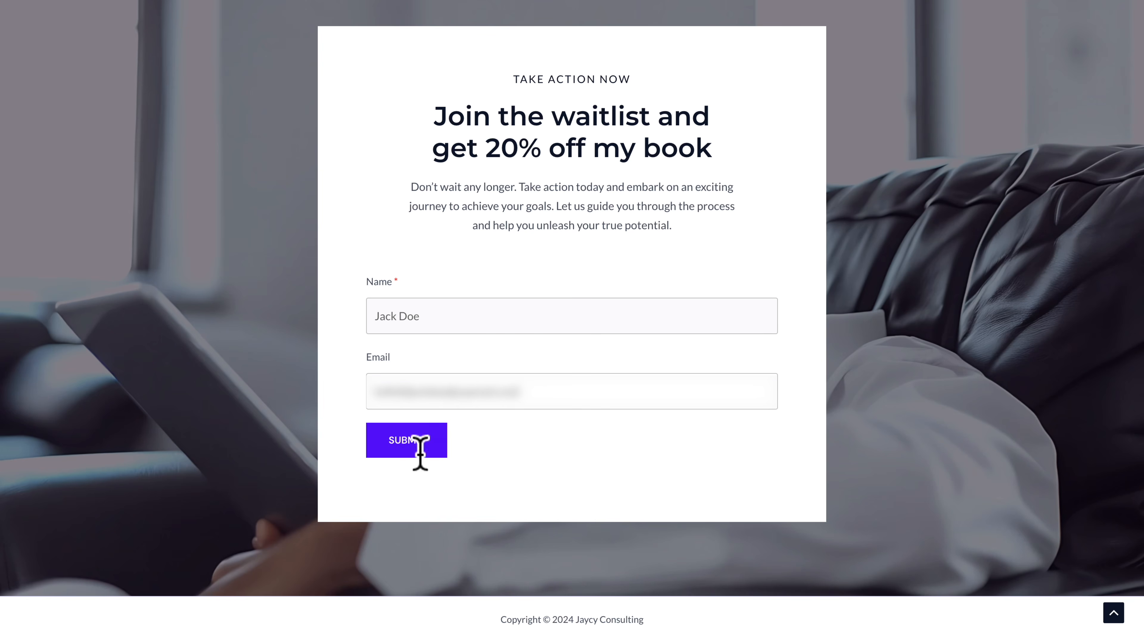
left_click(404, 446)
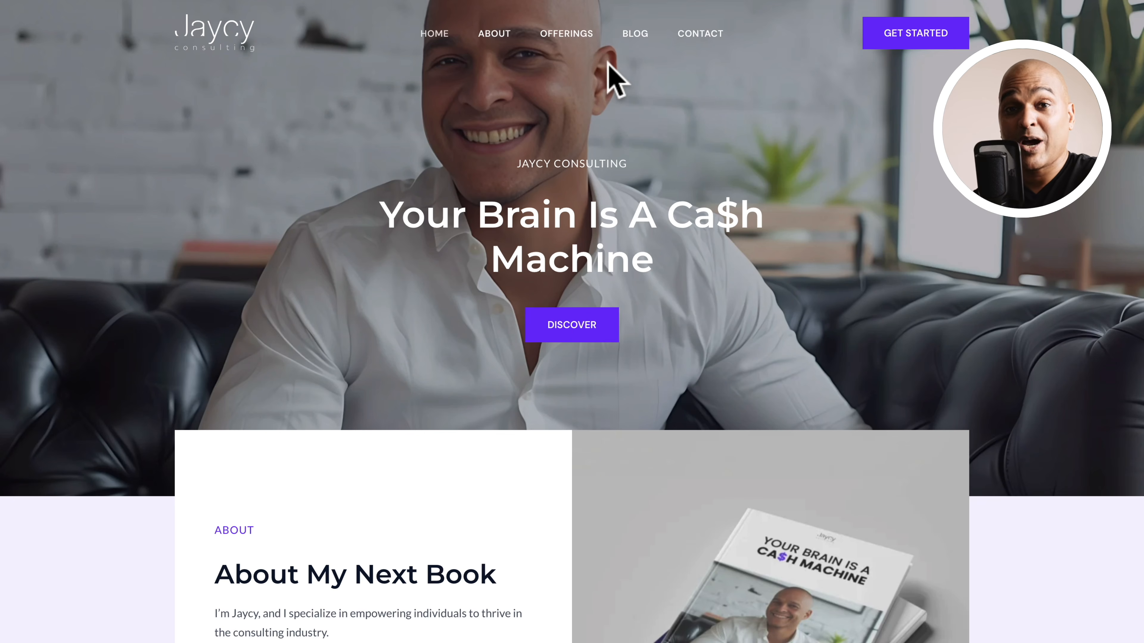
scroll(612, 77, "down", 15)
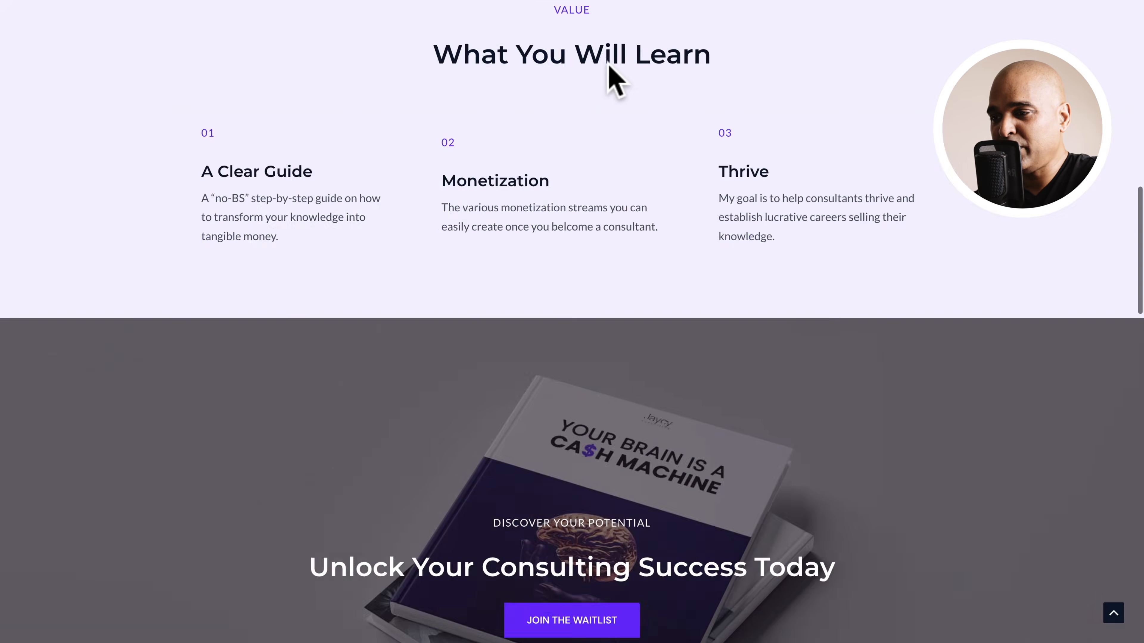
scroll(612, 77, "down", 15)
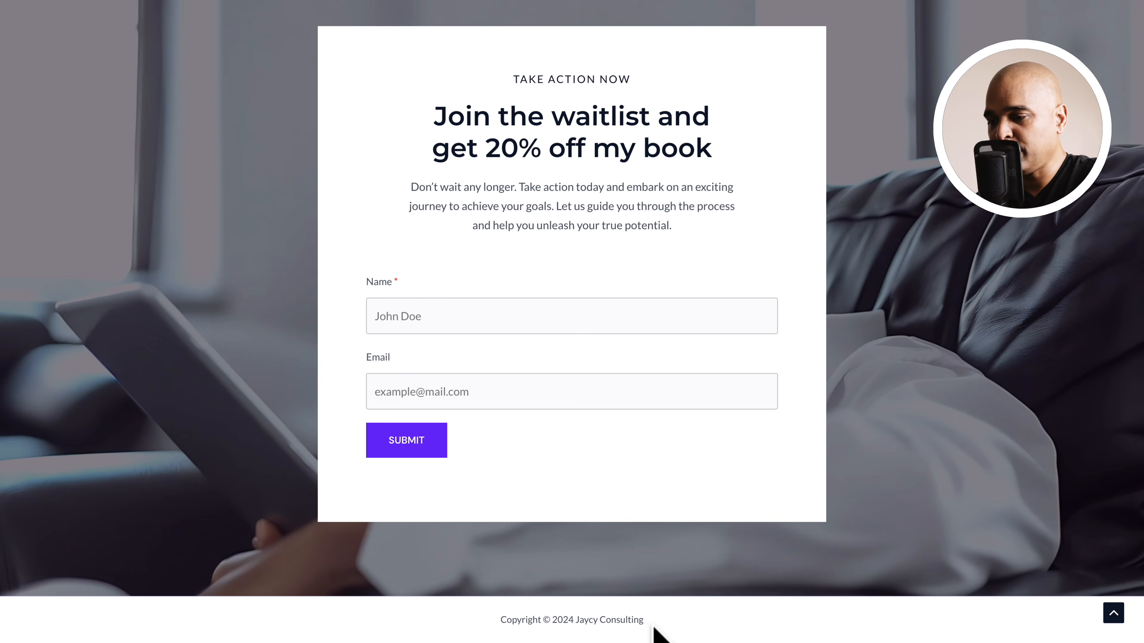
left_click(1113, 613)
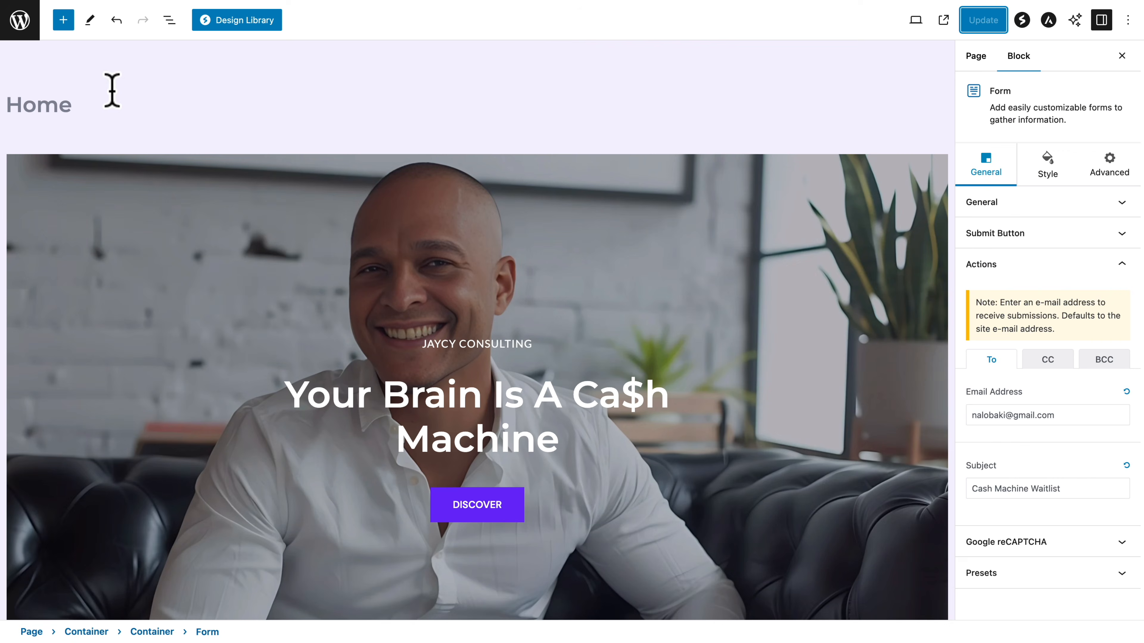
- Create a new WordPress menu named One Page Menu, assigned to the Primary Menu and Off-Canvas Menu locations
left_click(16, 28)
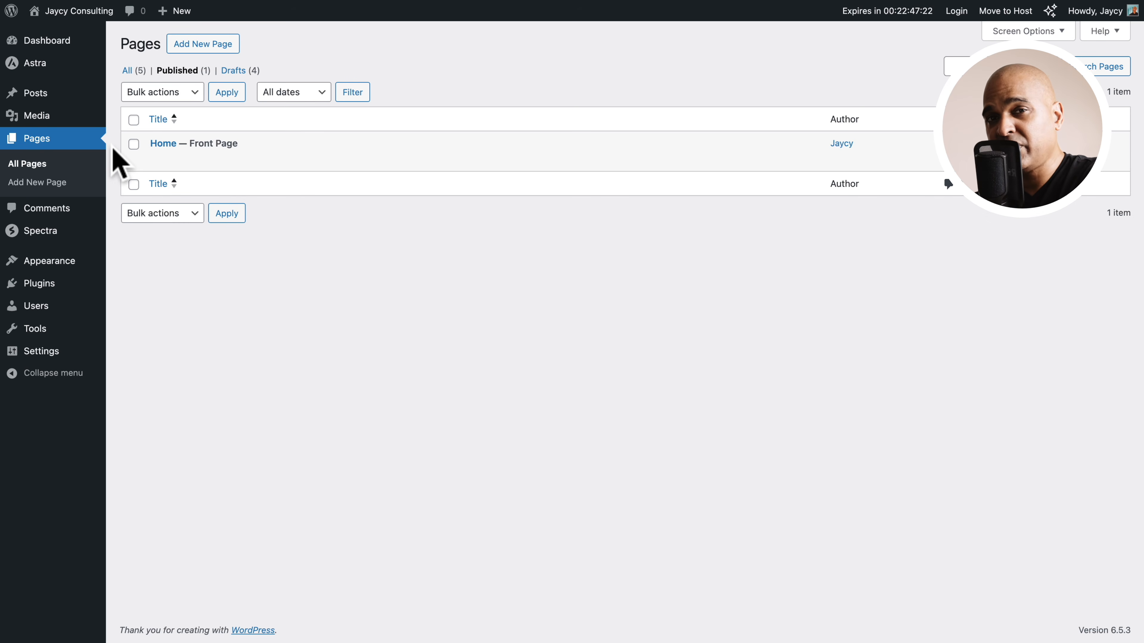
mouse_move(33, 251)
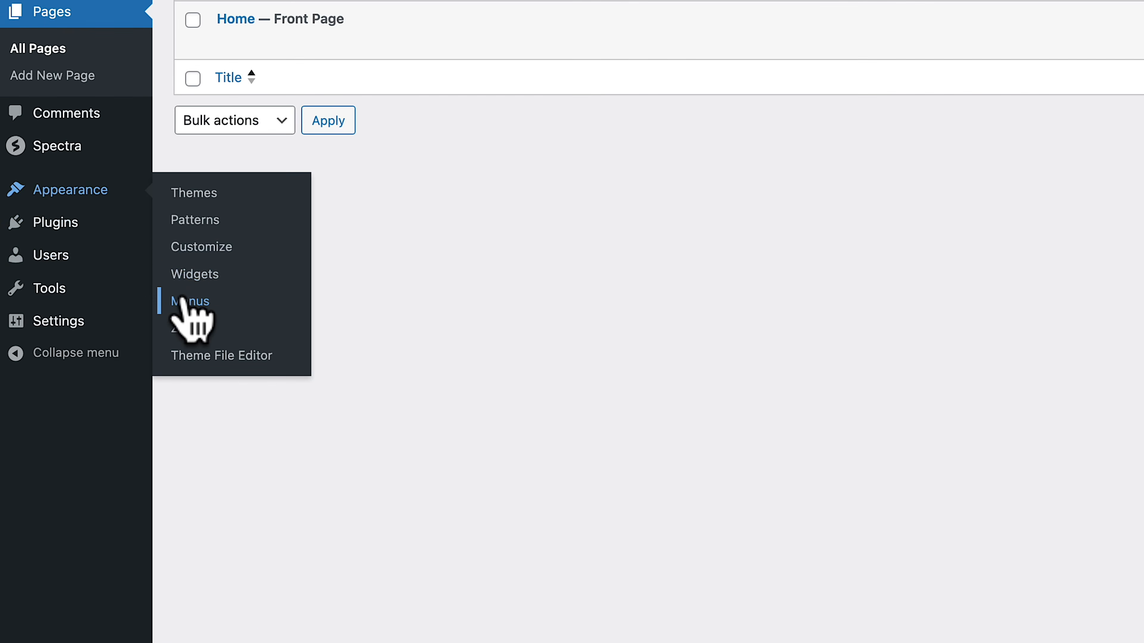
left_click(182, 300)
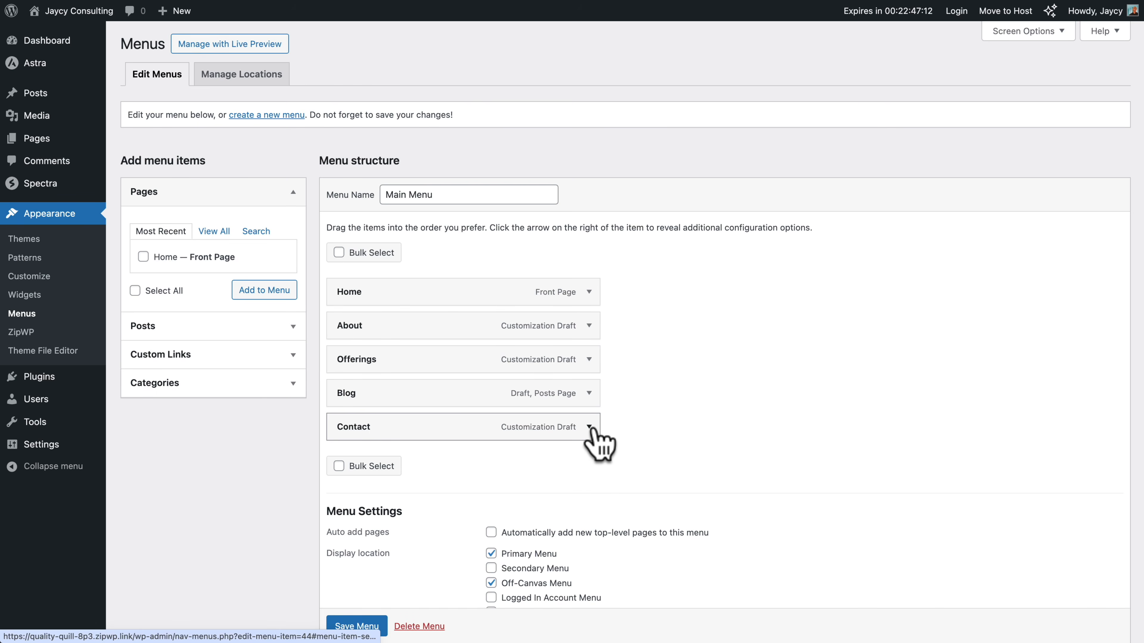
left_click(255, 116)
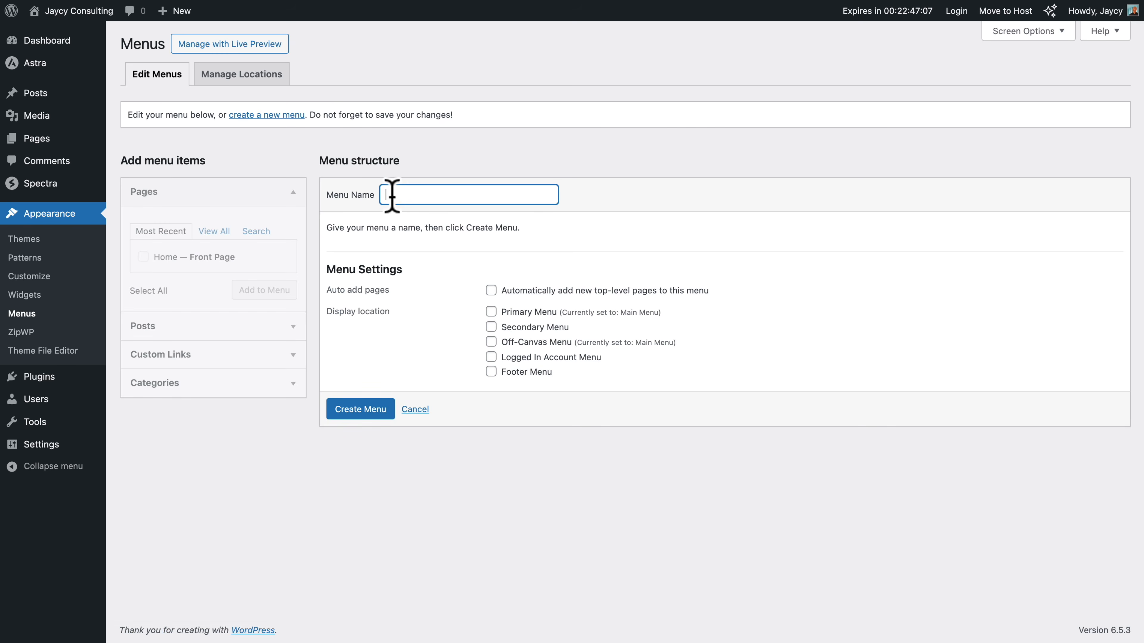
type("One Page Menu")
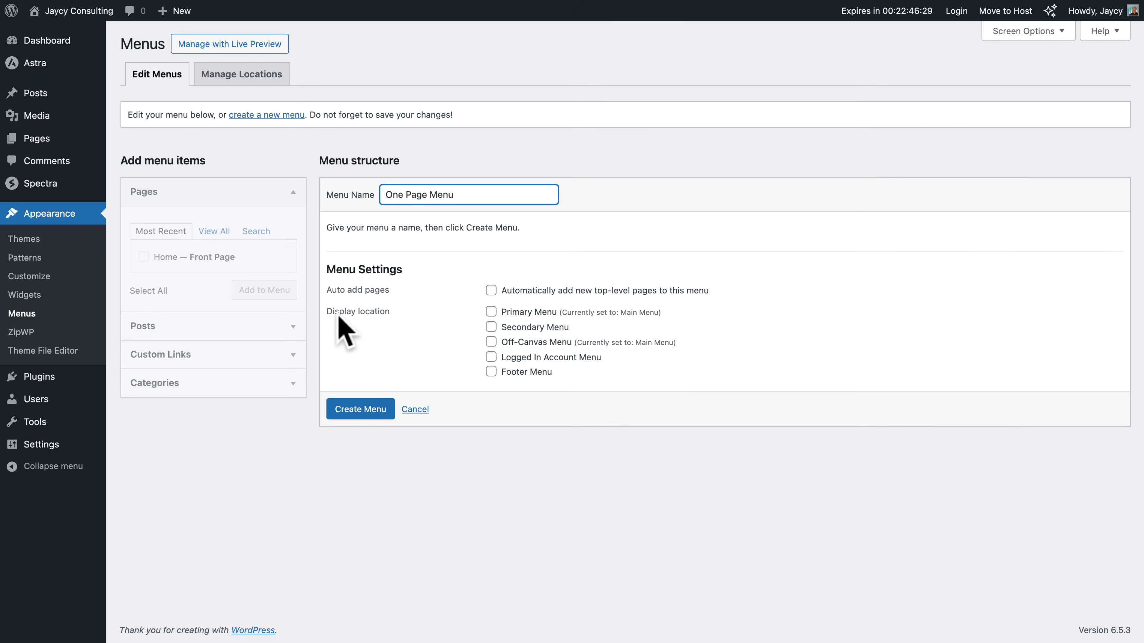
left_click(491, 312)
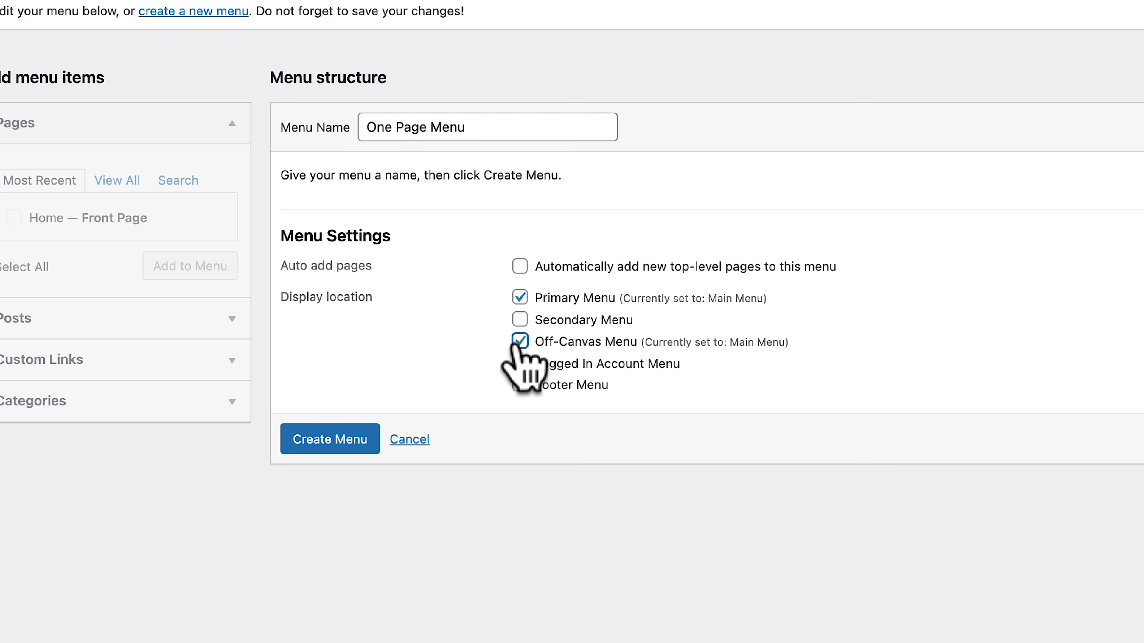
left_click(333, 440)
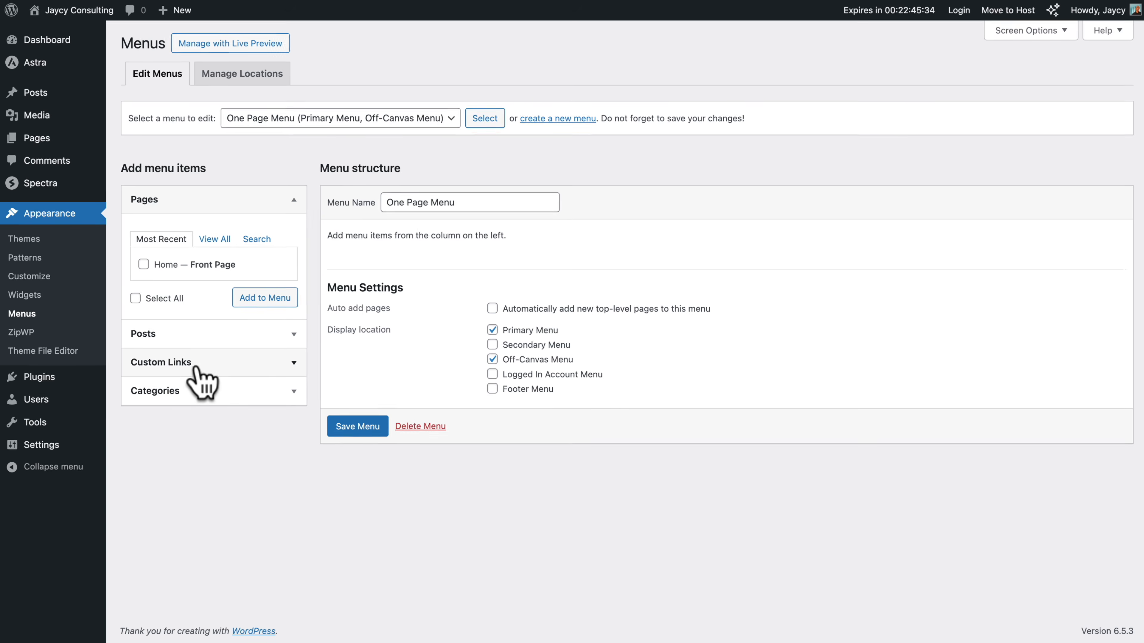
- Add a custom link to One Page Menu with the URL #home and the link text Home
left_click(197, 365)
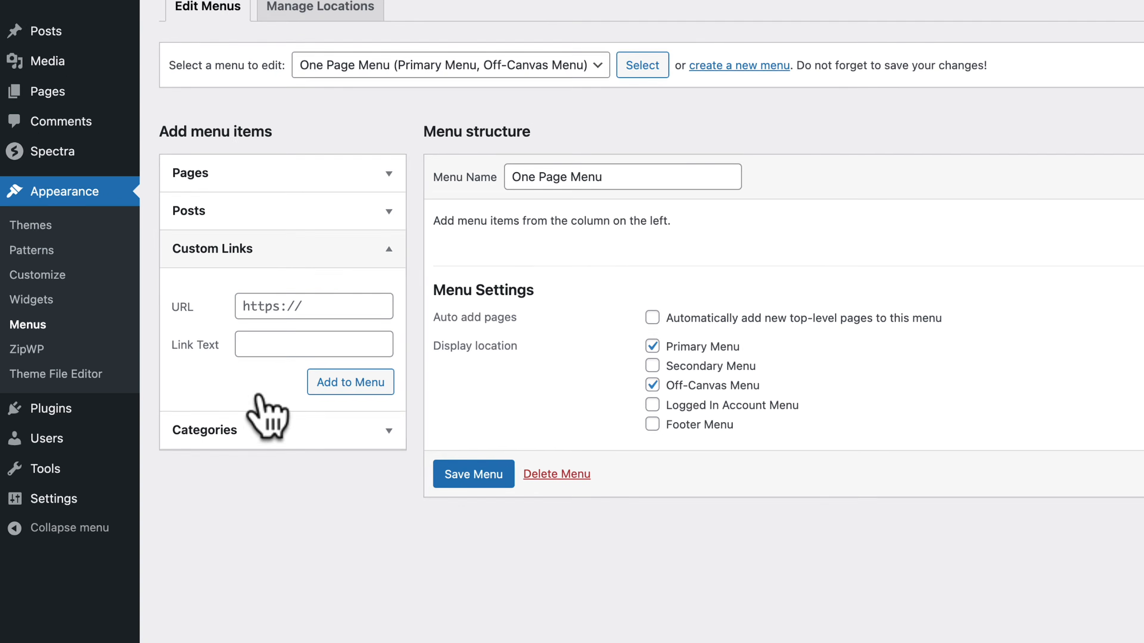
left_click(189, 300)
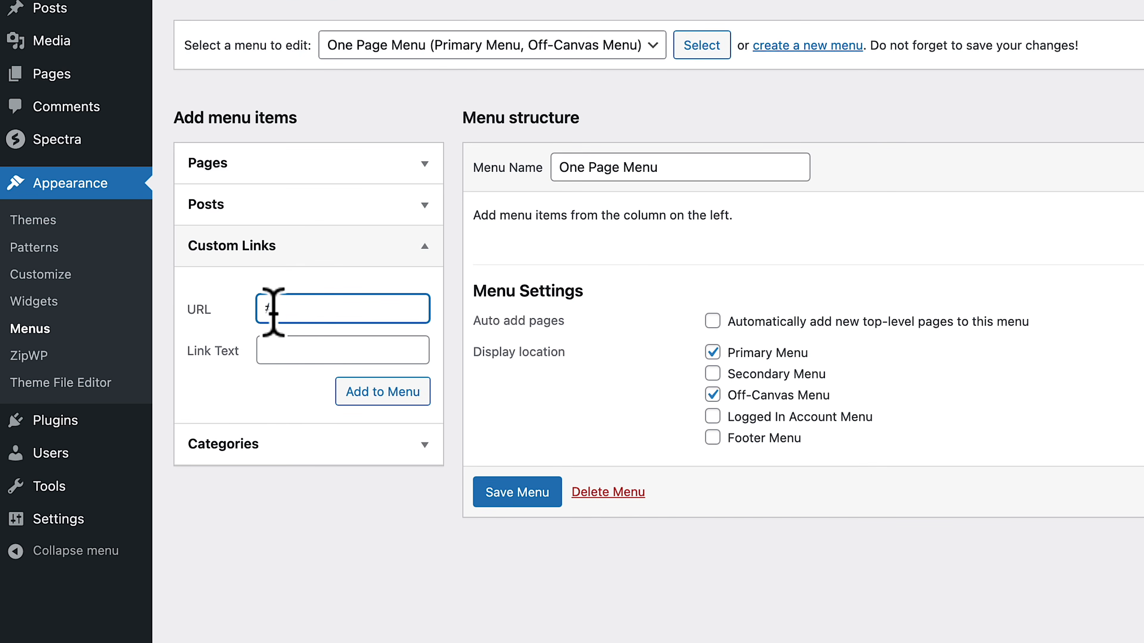
type("#home")
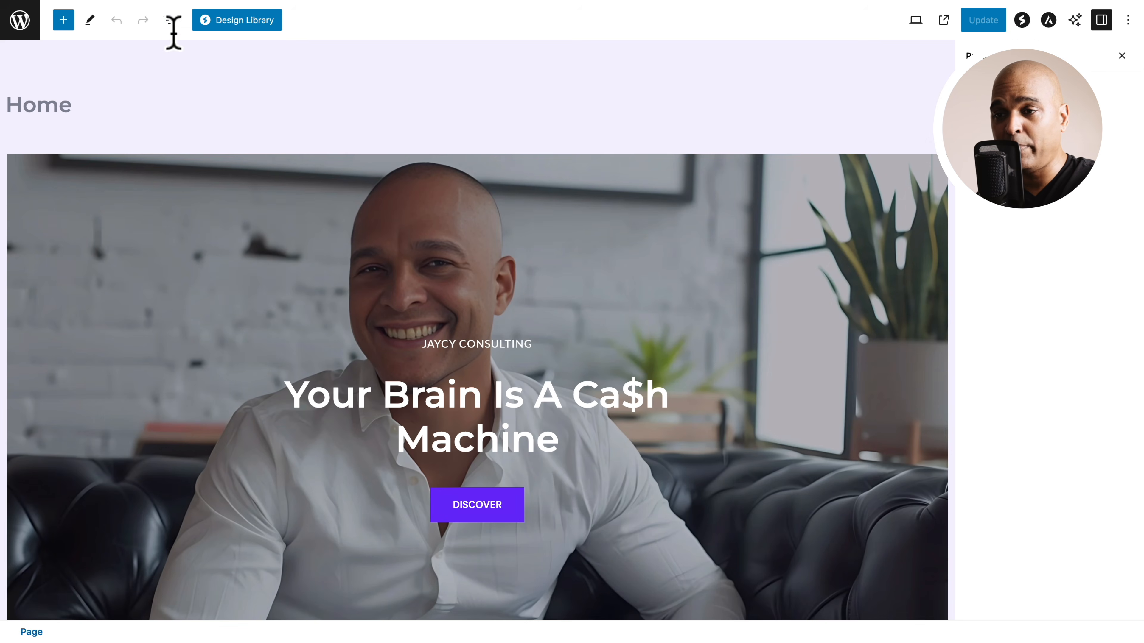
left_click(170, 21)
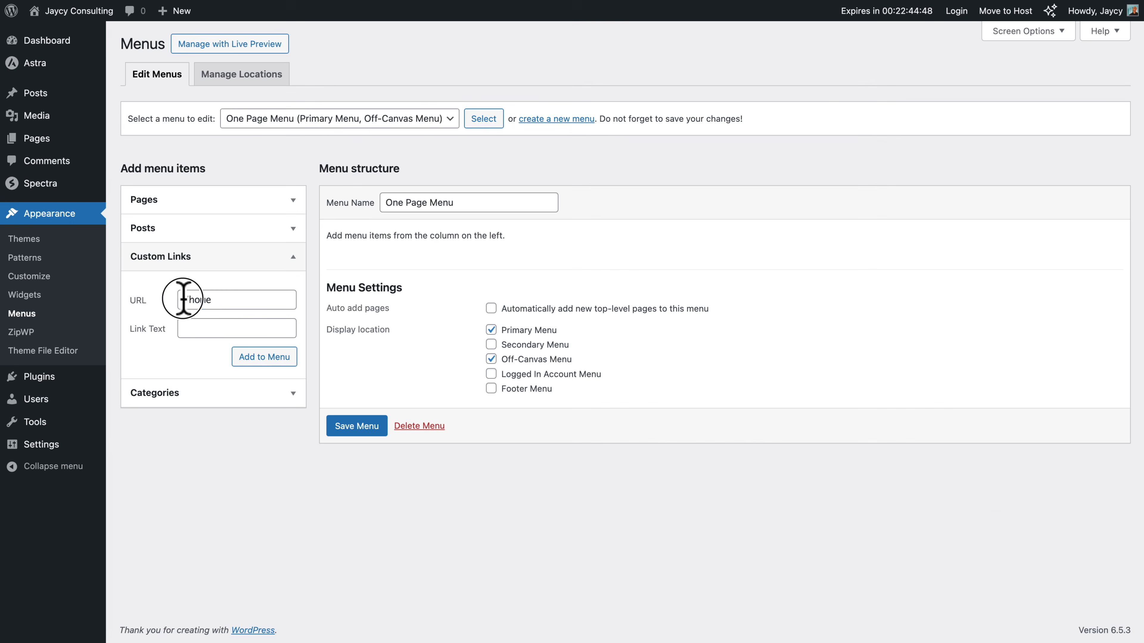
left_click(187, 331)
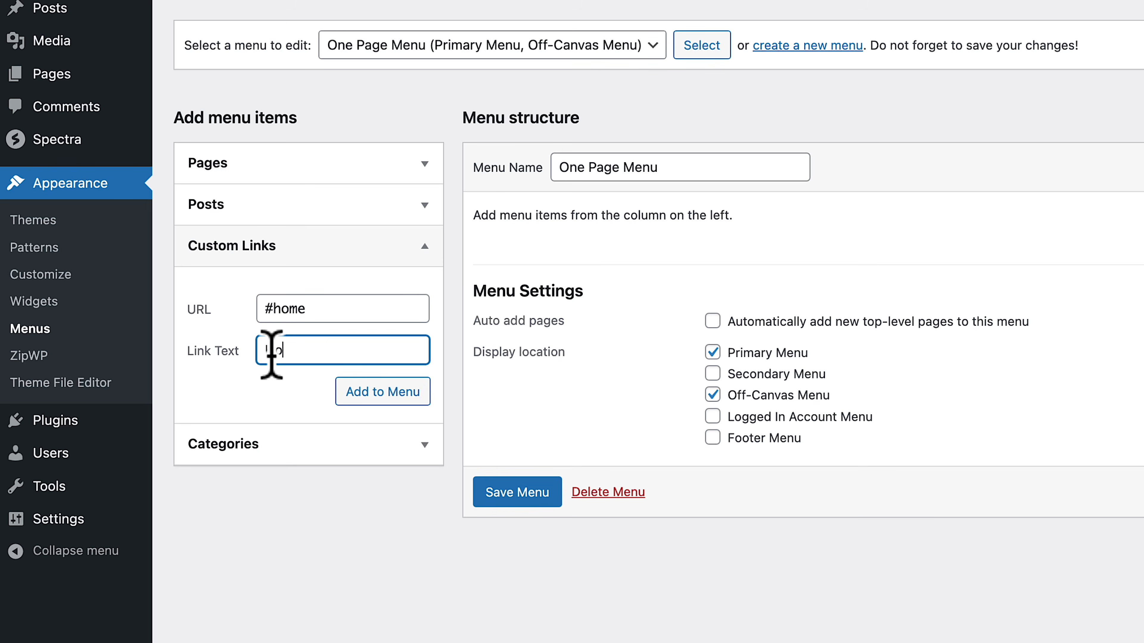
left_click(362, 399)
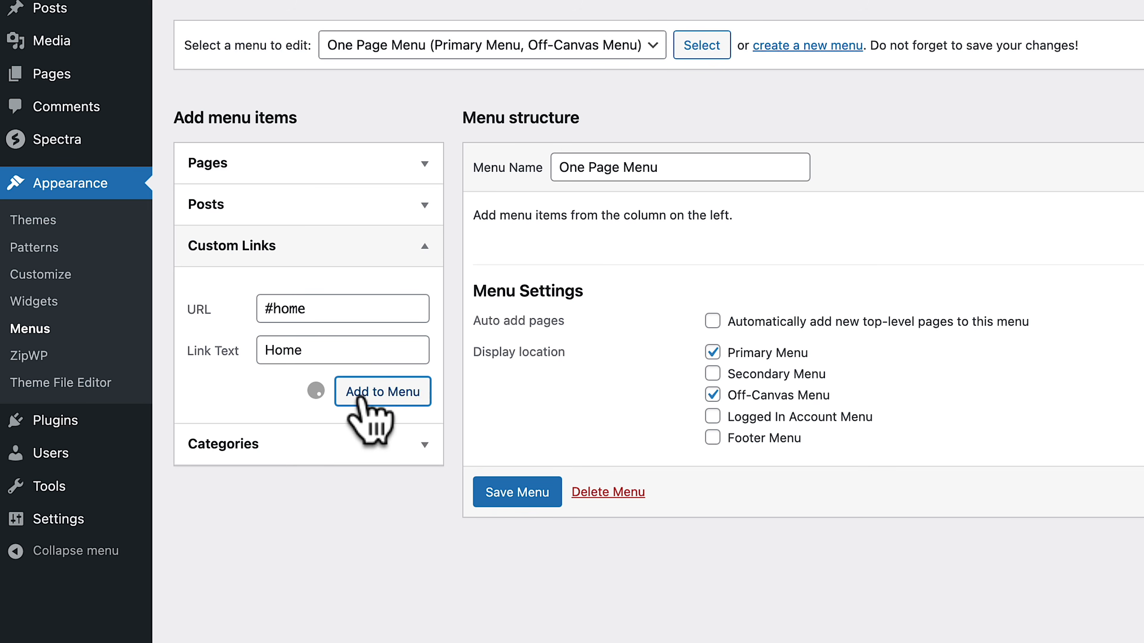
- Add a custom link to One Page Menu with the URL #about and the link text About
left_click(273, 308)
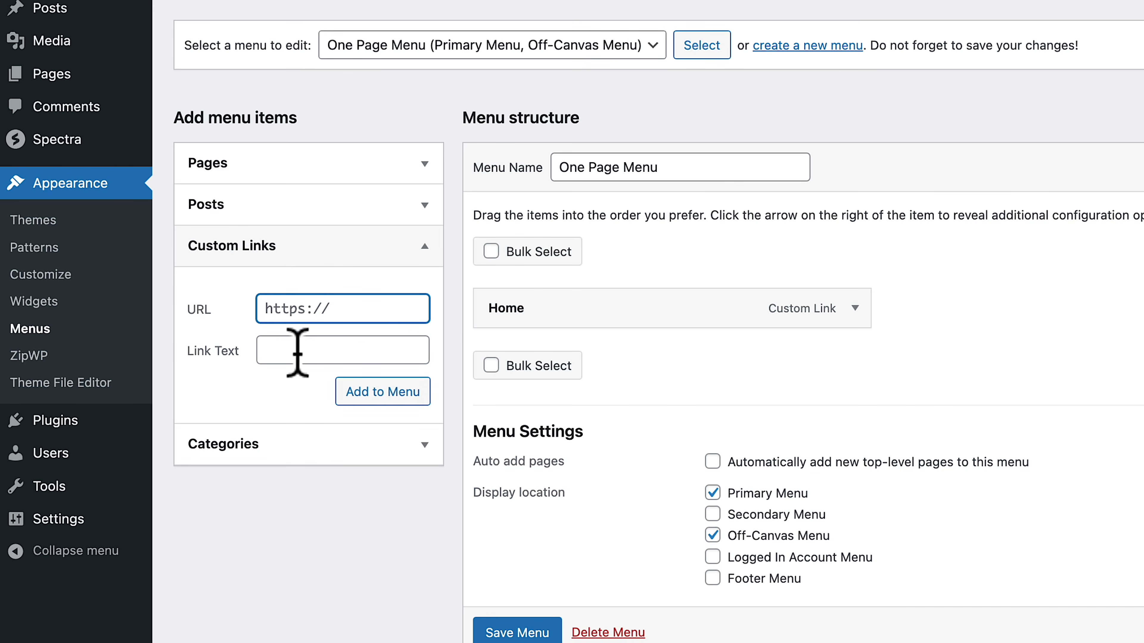
type("#about")
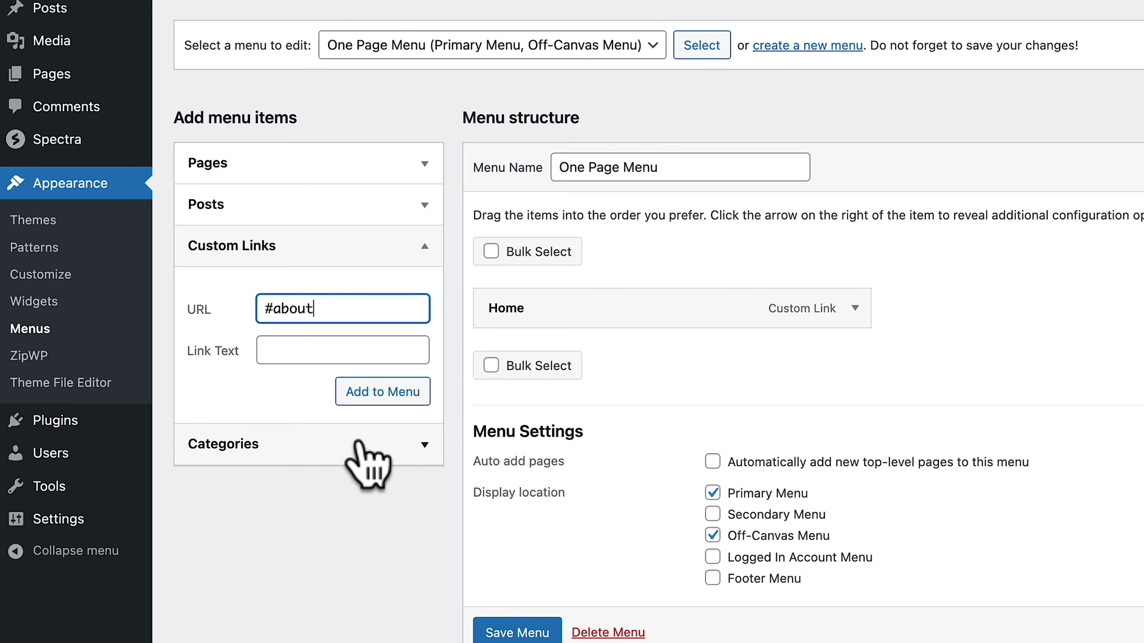
left_click(304, 349)
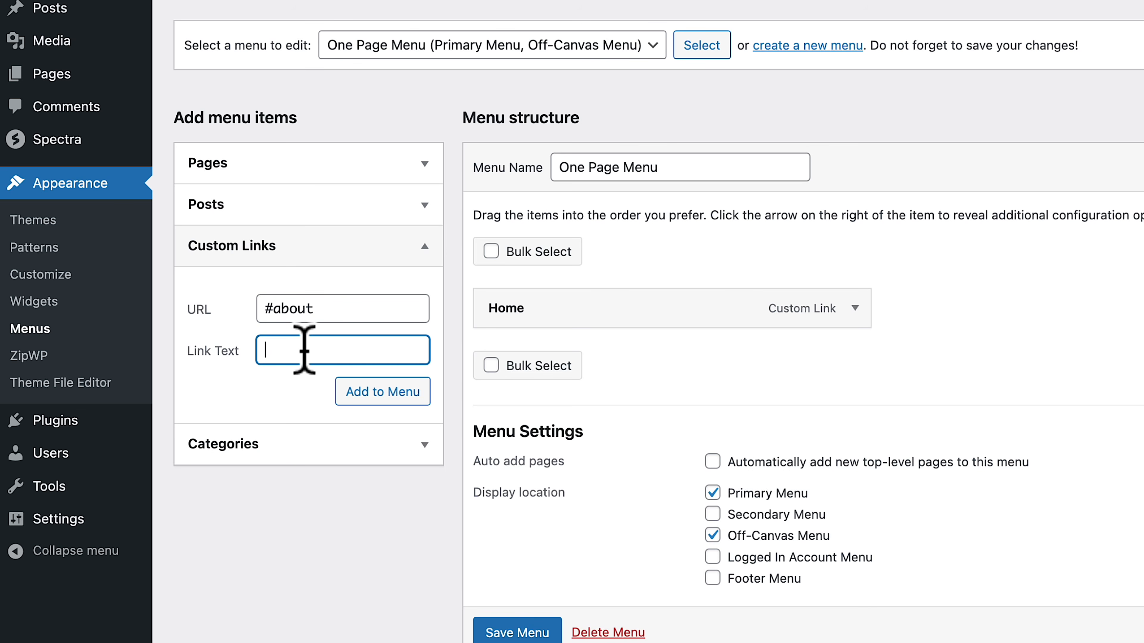
type("About")
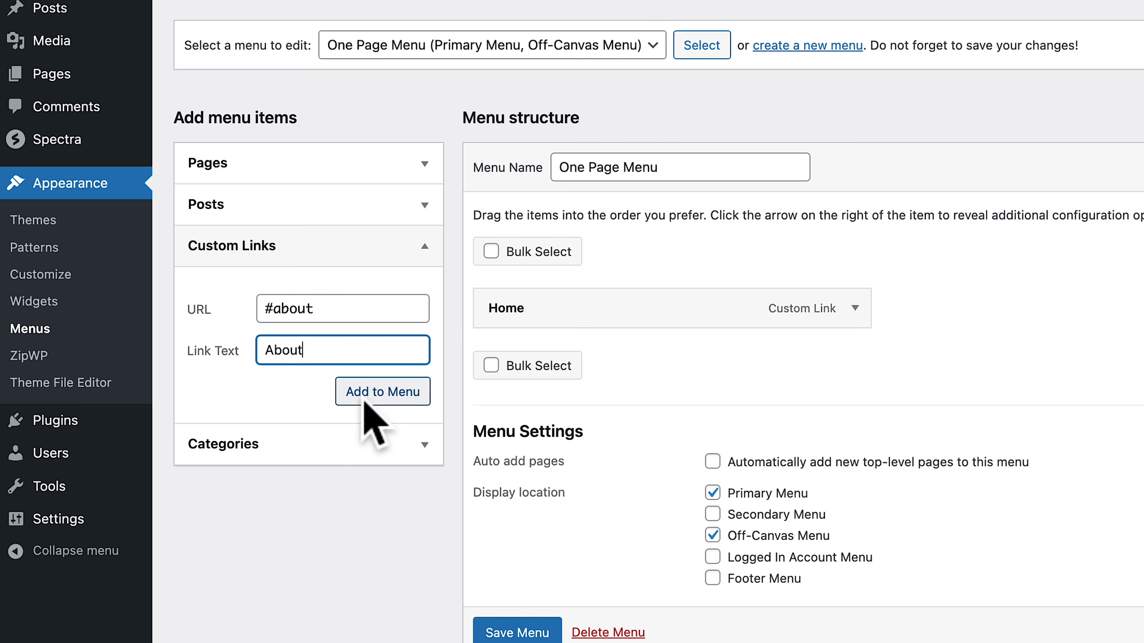
left_click(377, 393)
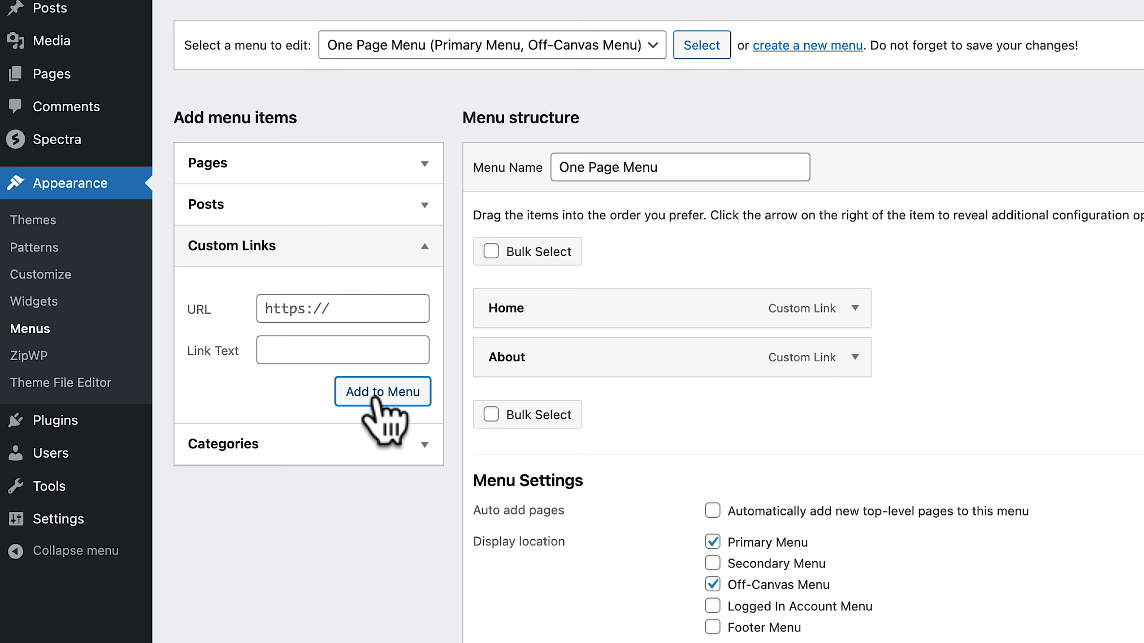
- Add two custom links to One Page Menu: Value pointing to #value and Why pointing to #why
left_click(315, 311)
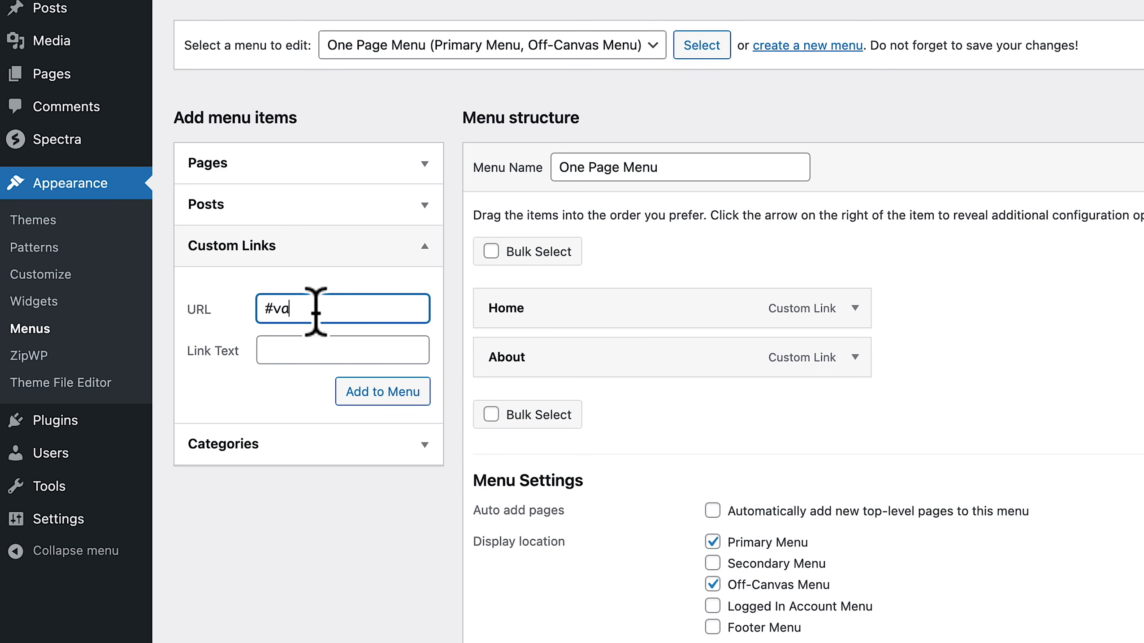
key("Tab")
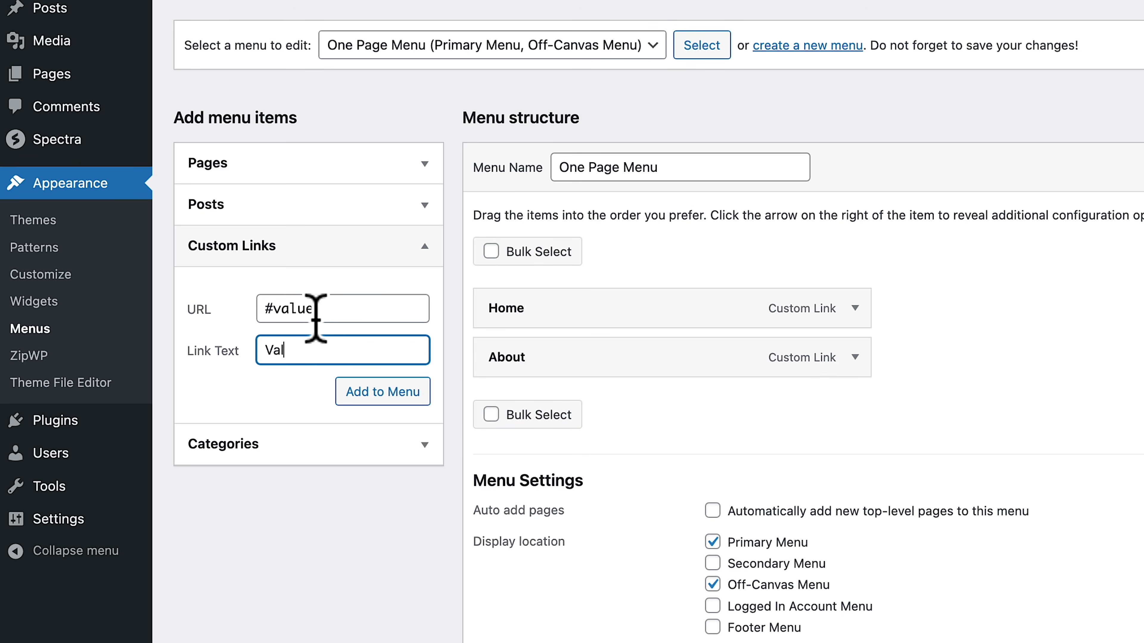
left_click(376, 401)
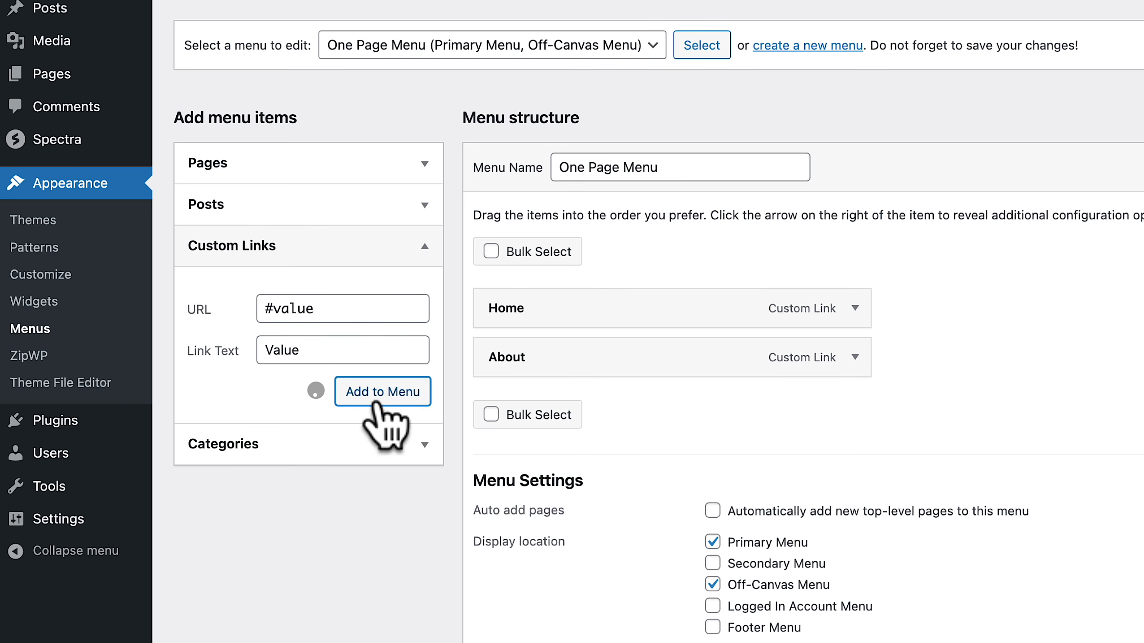
left_click(288, 310)
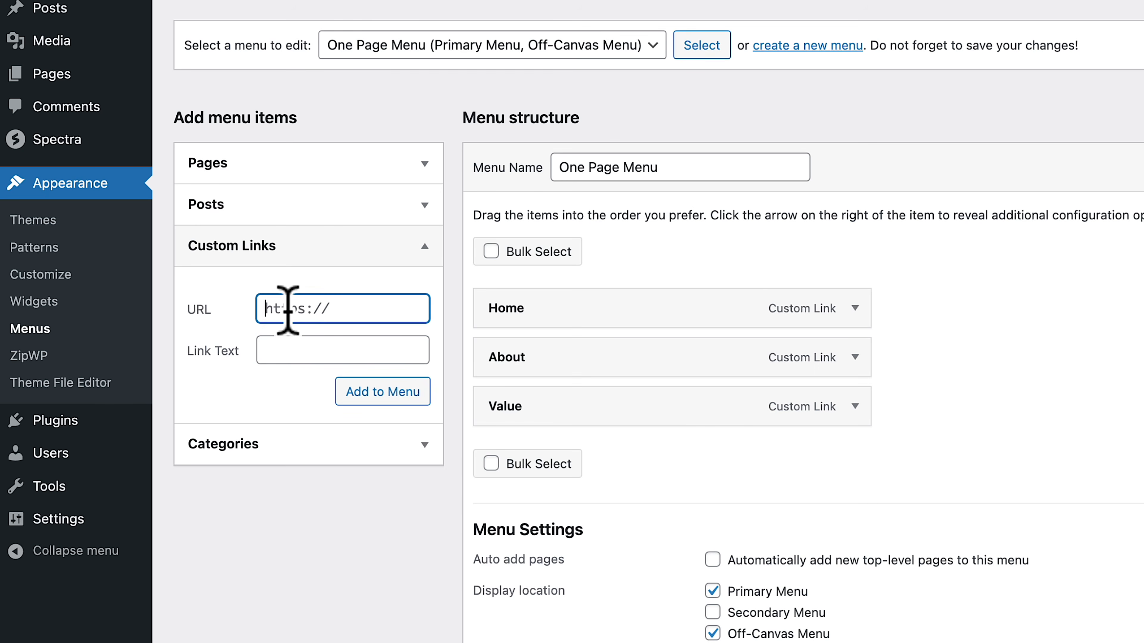
key("Tab")
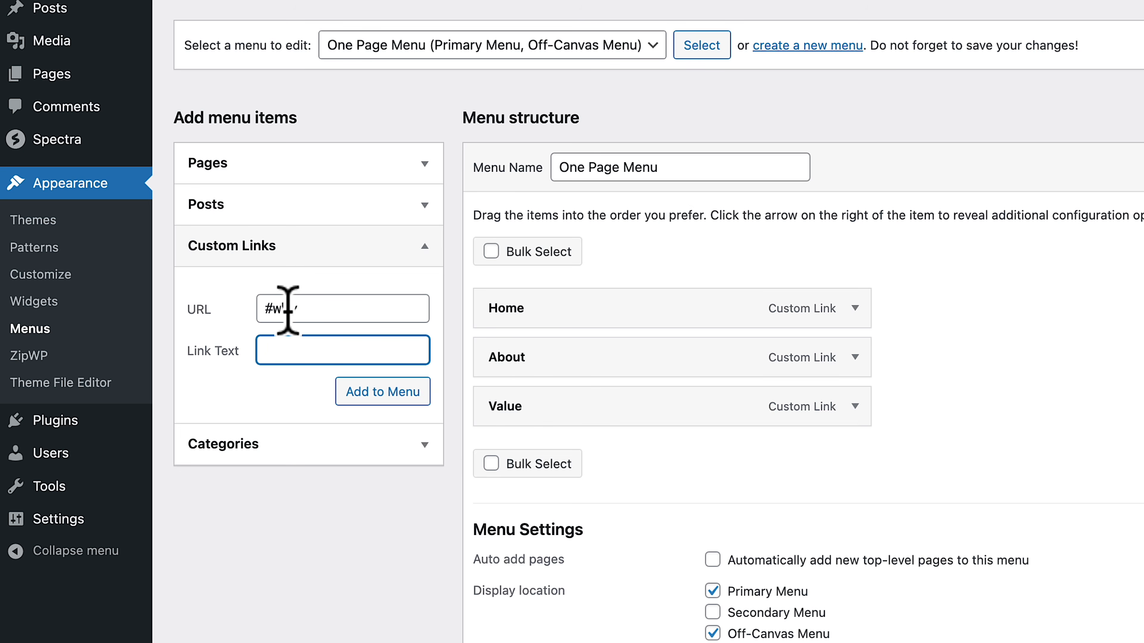
left_click(374, 393)
- Add a Testimonials custom link pointing to #testimonials and save One Page Menu
left_click(270, 310)
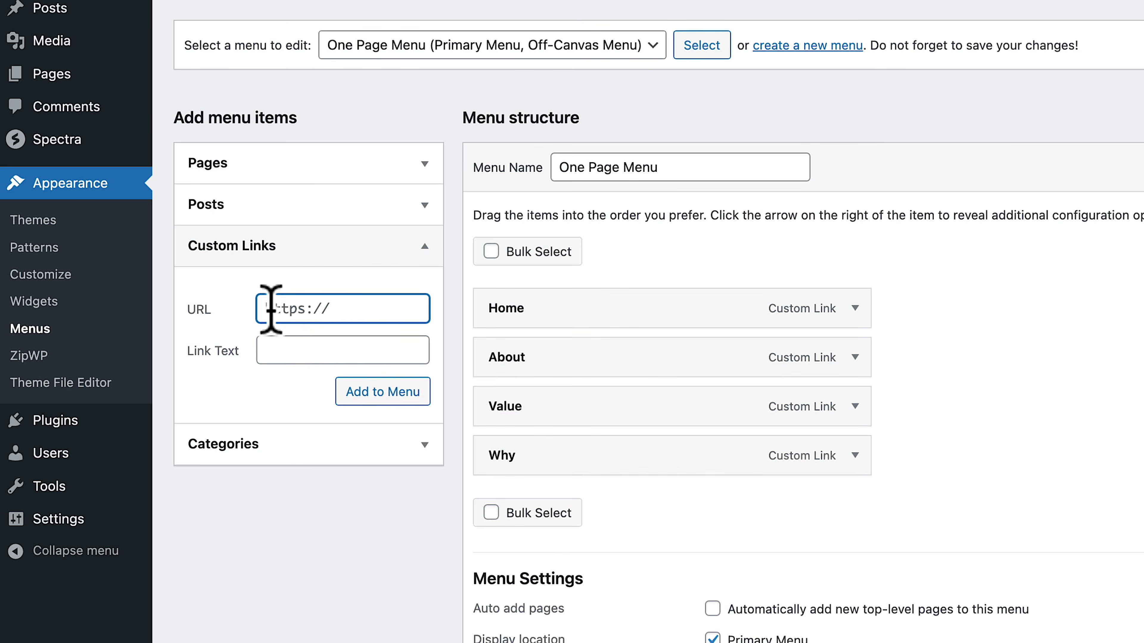
key("ctrl+a")
type("#")
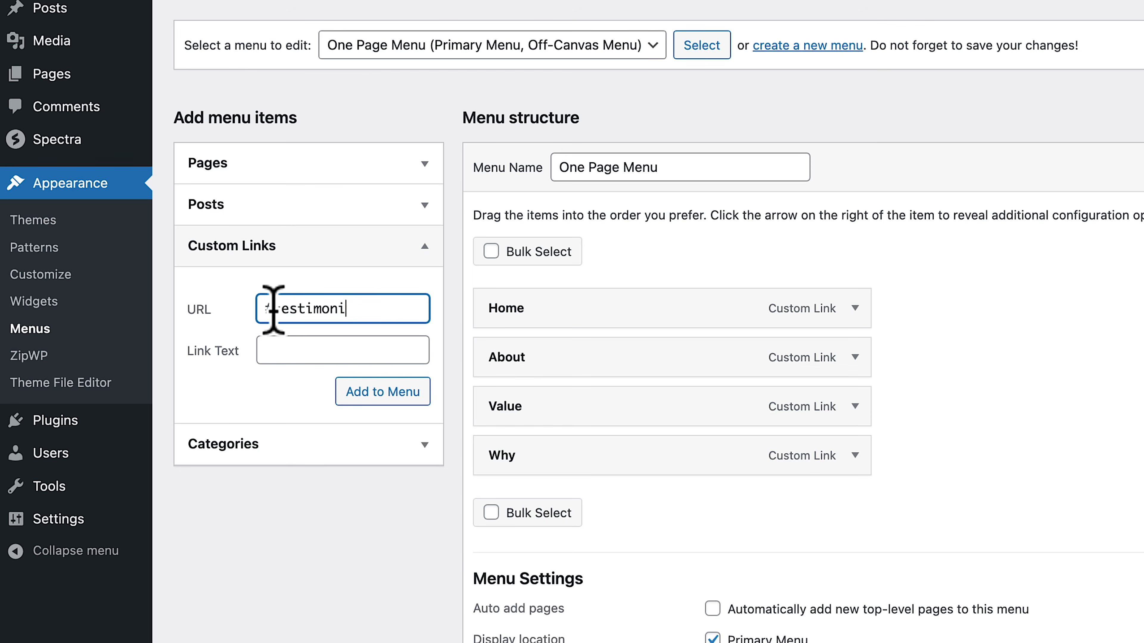
type("testimonials")
key("Tab")
type("testimonials")
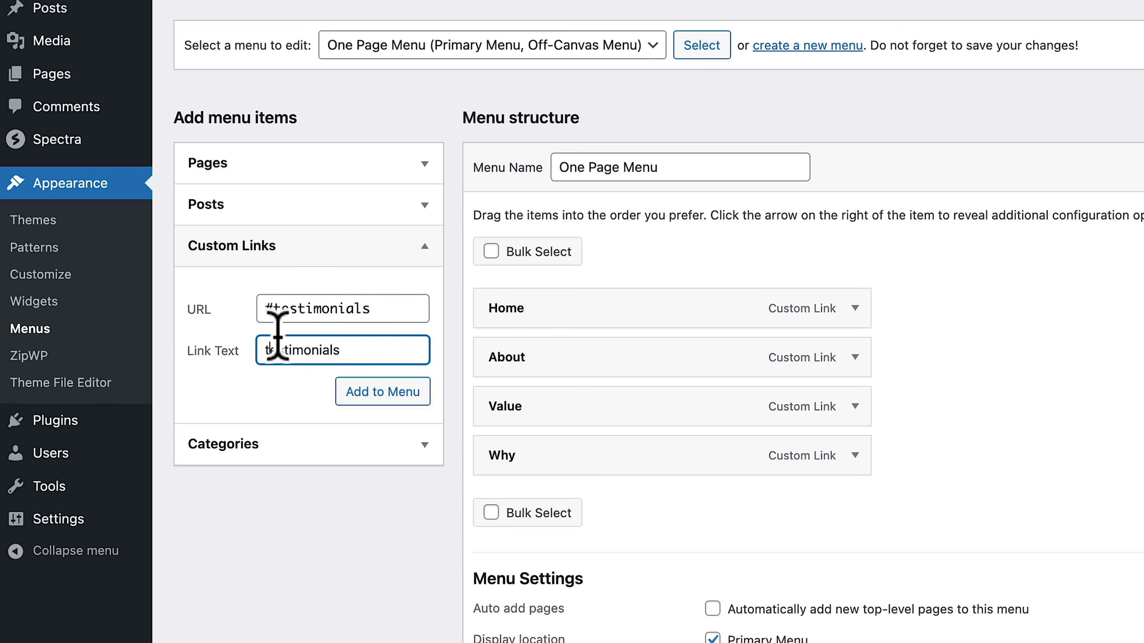
left_click(374, 392)
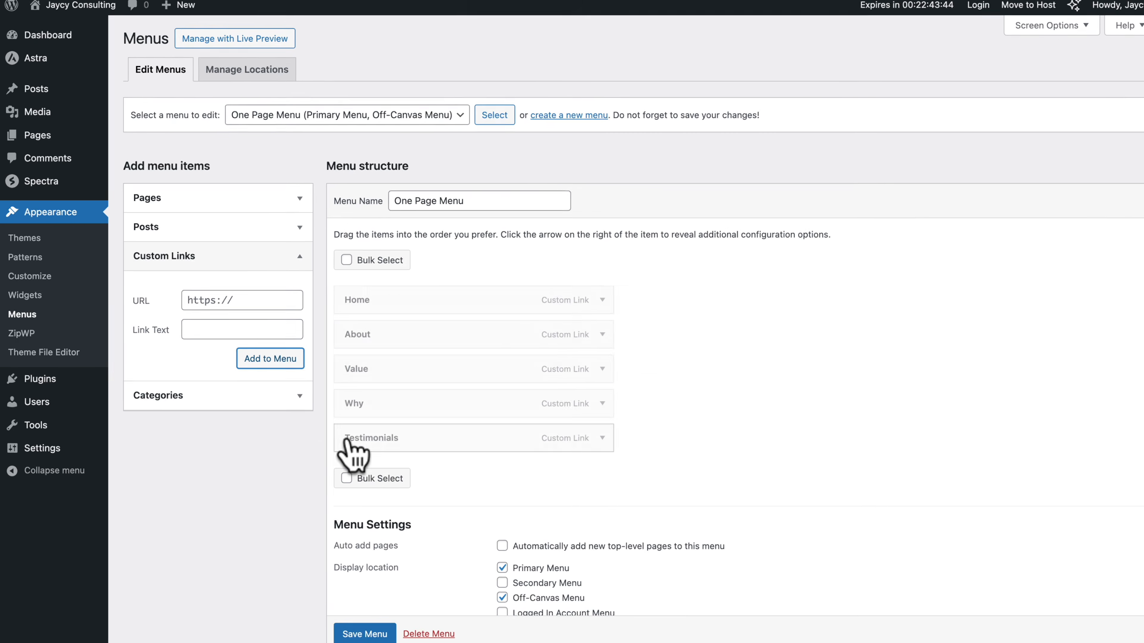
scroll(332, 625, "down", 2)
left_click(358, 633)
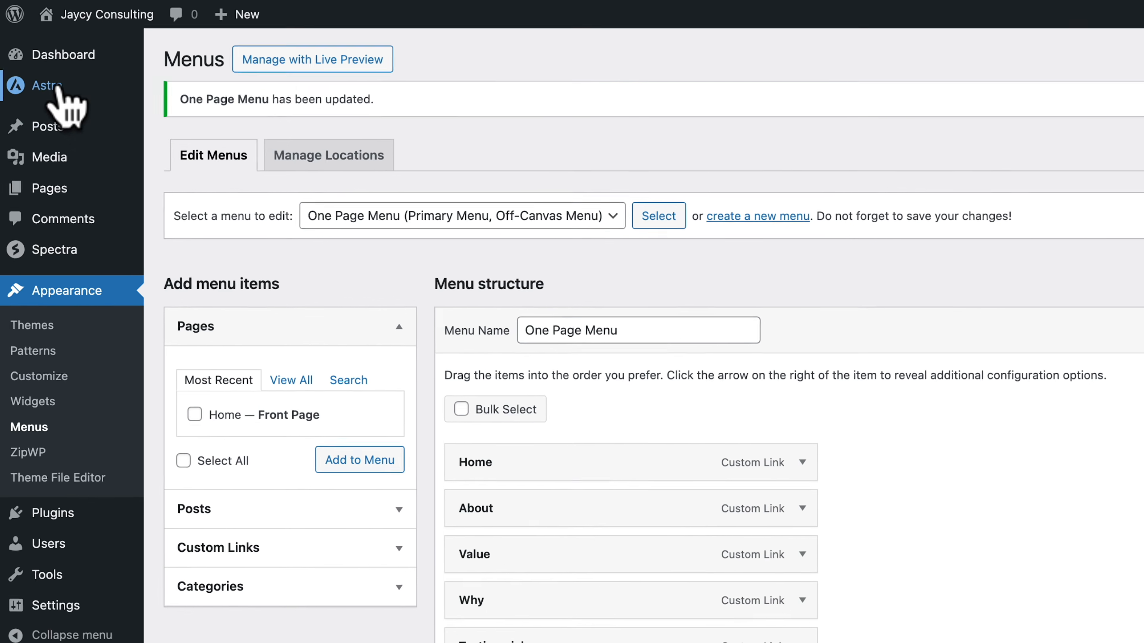
- Open the Astra theme customizer and test the About and Testimonials menu links in the site preview
mouse_move(58, 88)
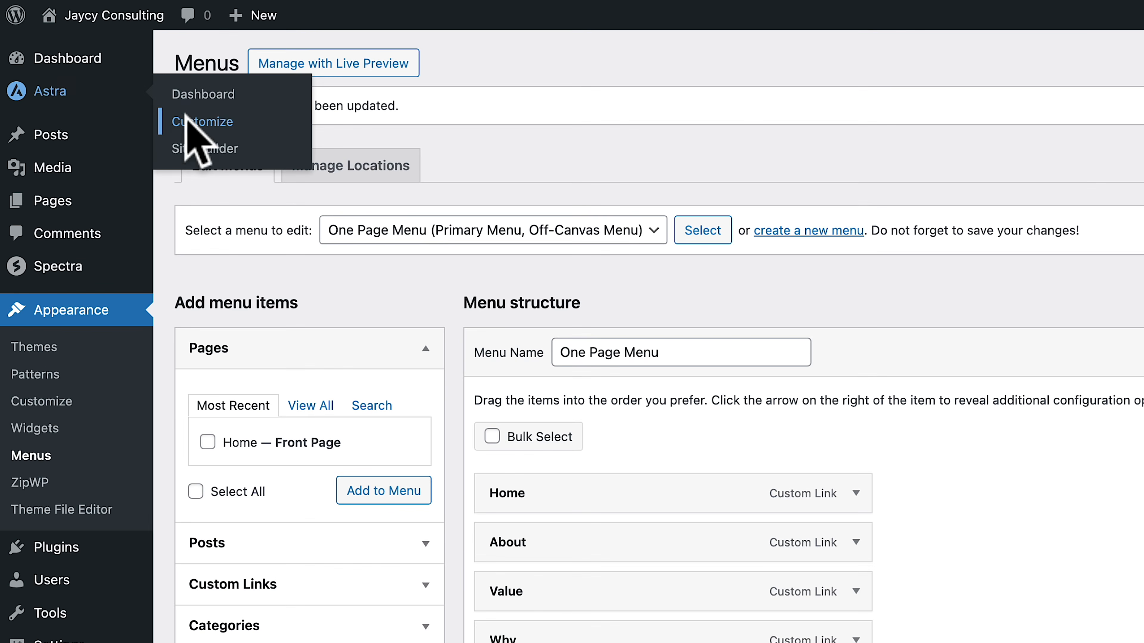
left_click(191, 129)
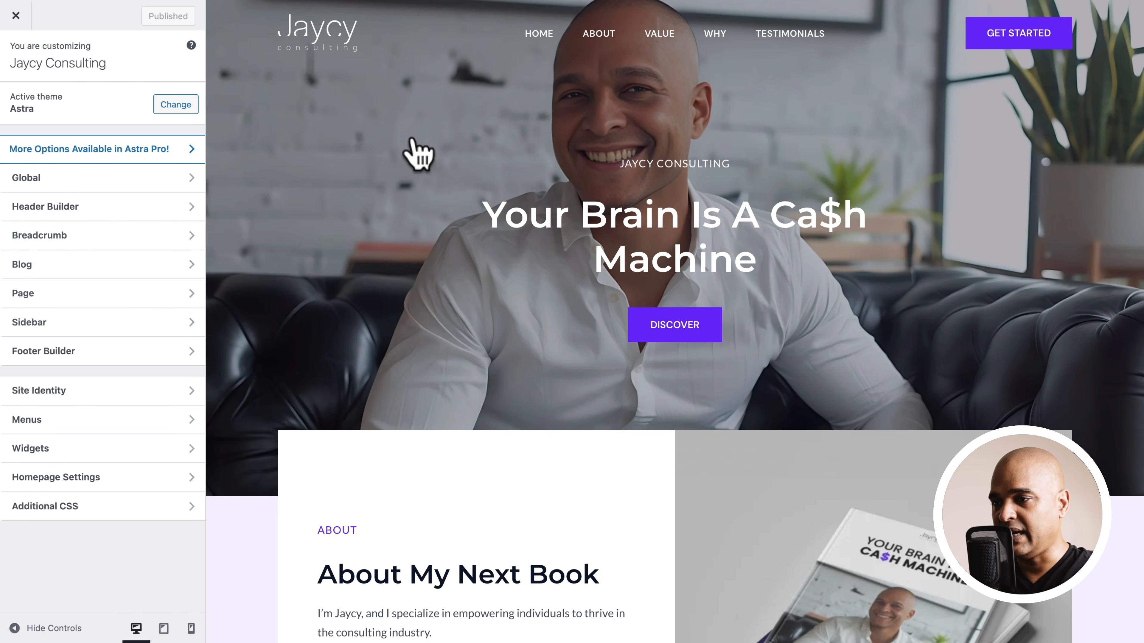
left_click(600, 34)
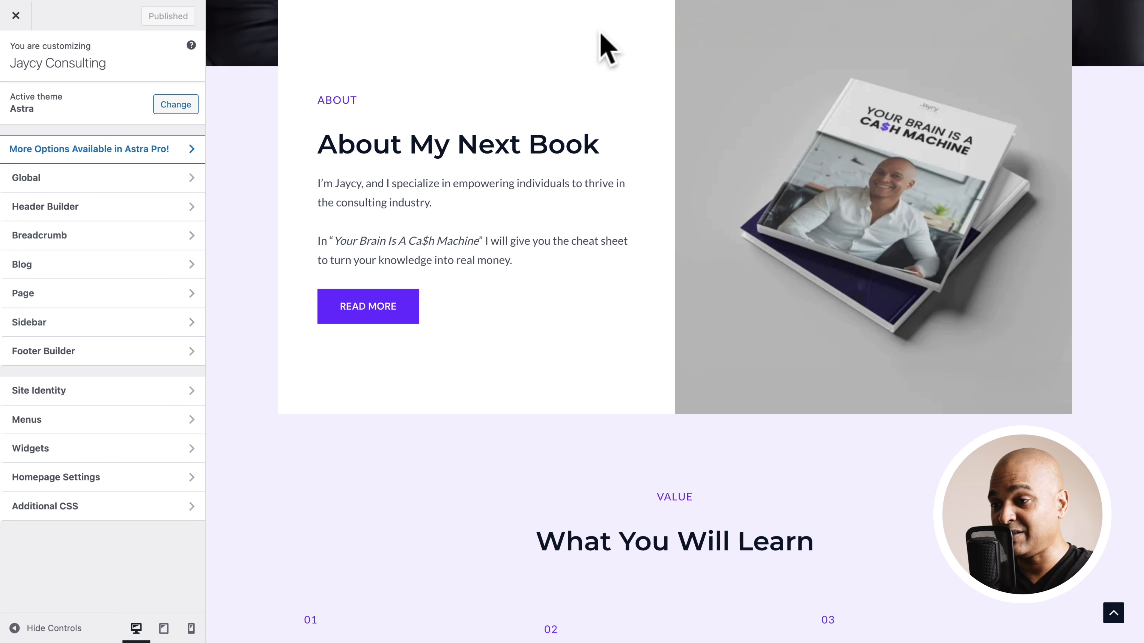
scroll(608, 47, "up", 10)
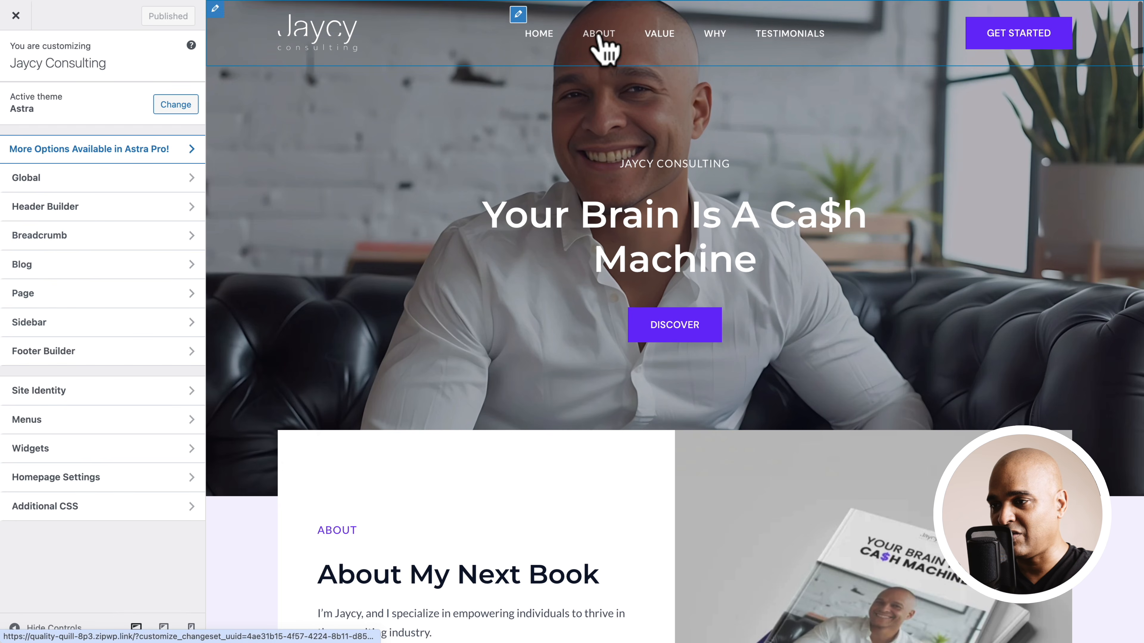
left_click(771, 33)
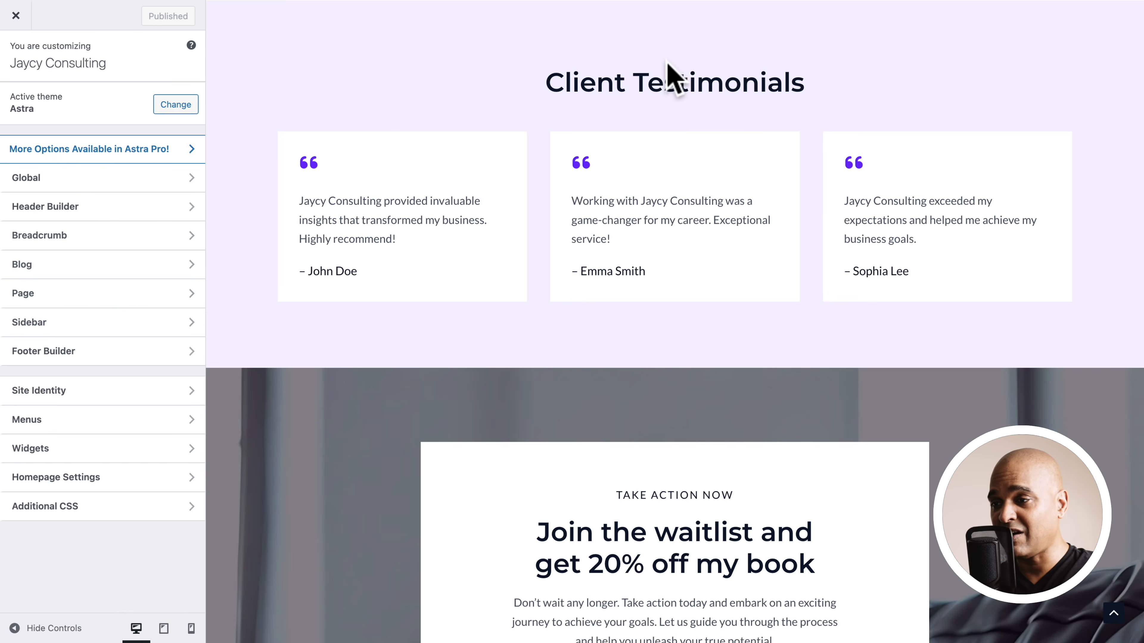
scroll(666, 61, "up", 20)
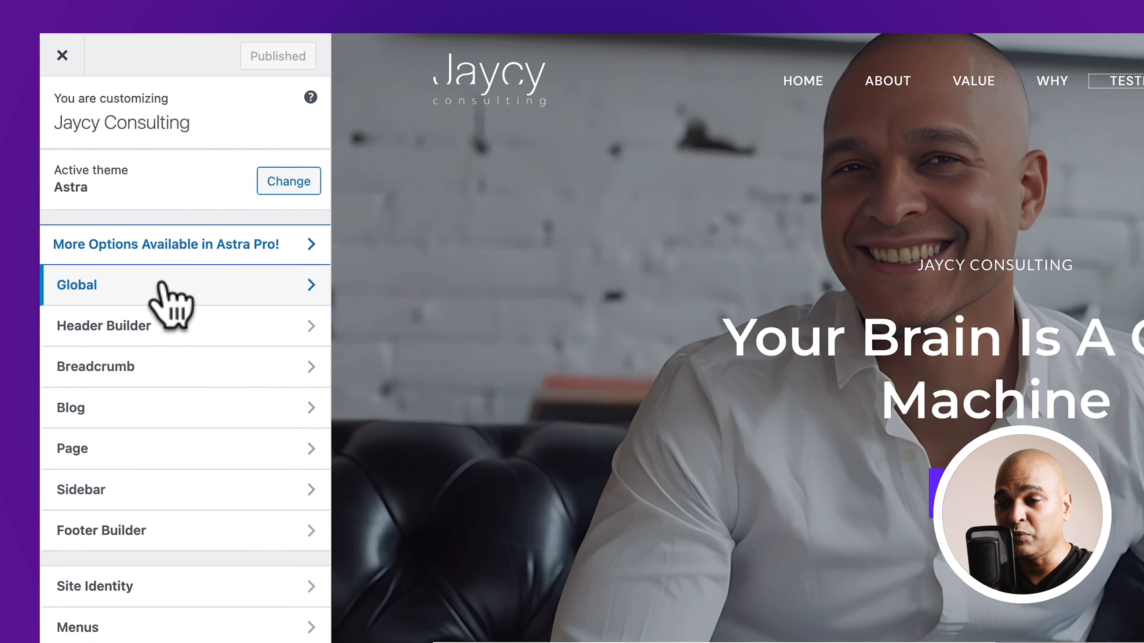
- Review the font presets and the base and heading font options in the global Typography settings
left_click(85, 181)
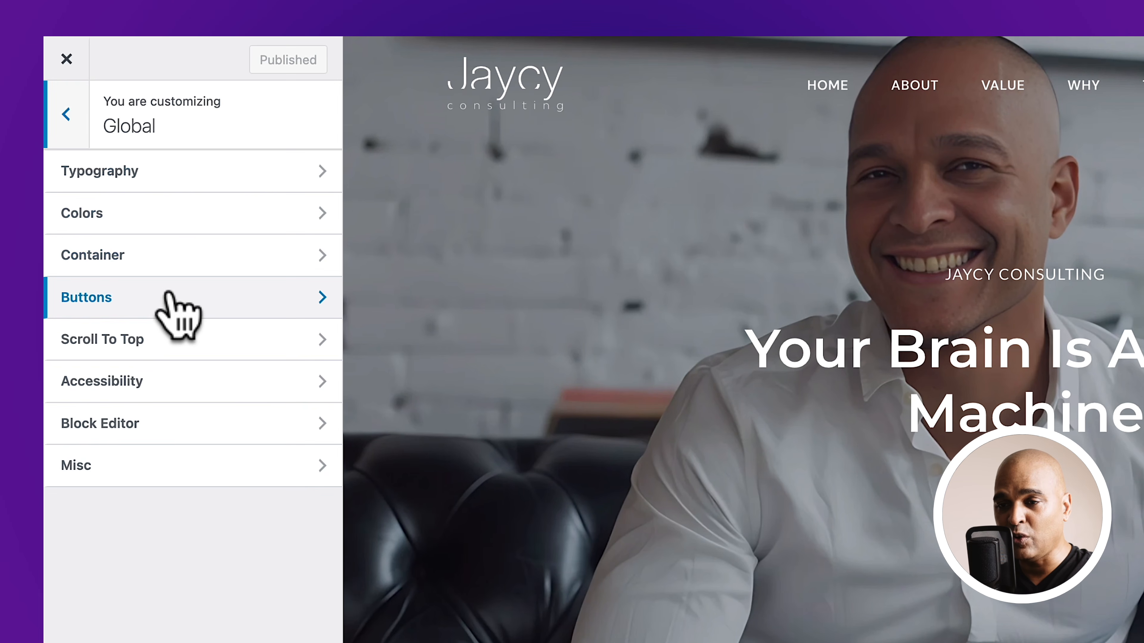
left_click(116, 178)
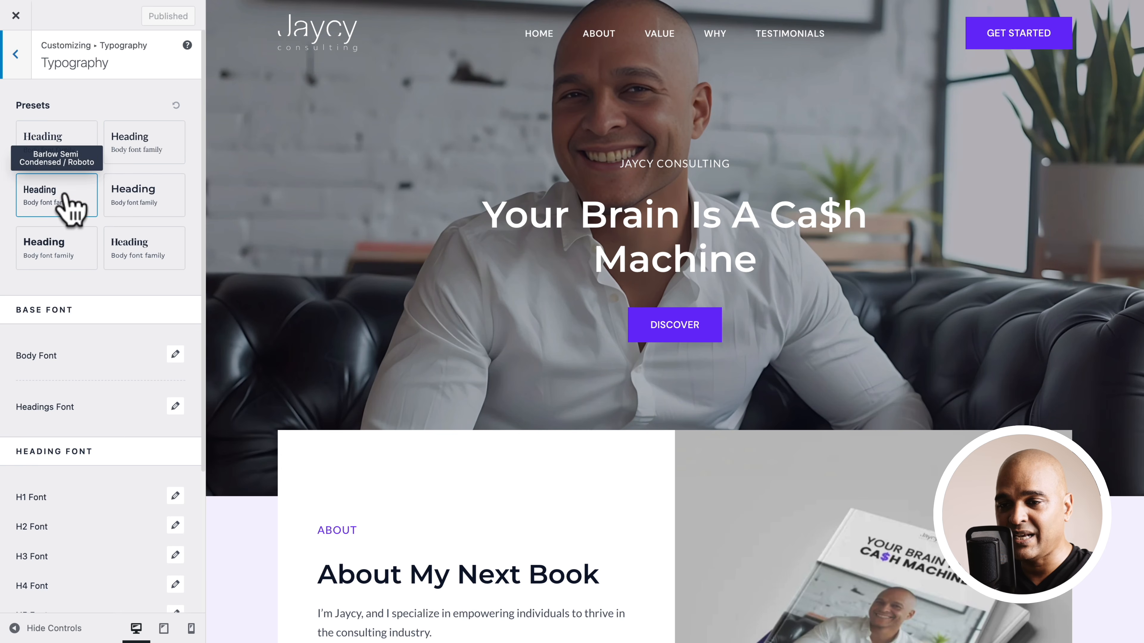
scroll(76, 321, "down", 3)
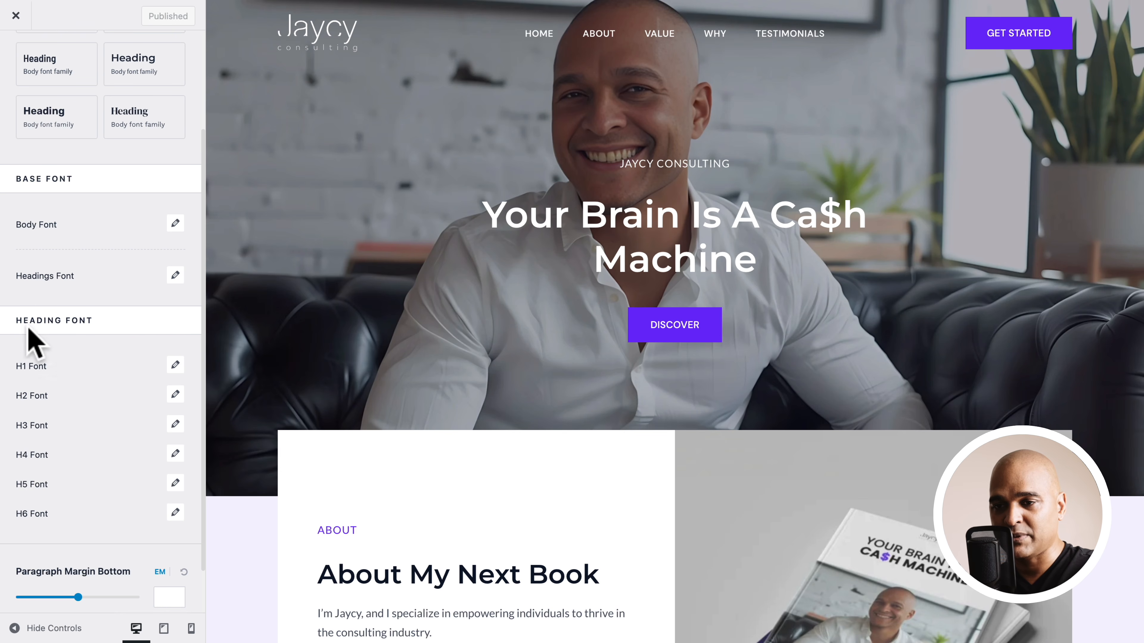
scroll(44, 307, "up", 5)
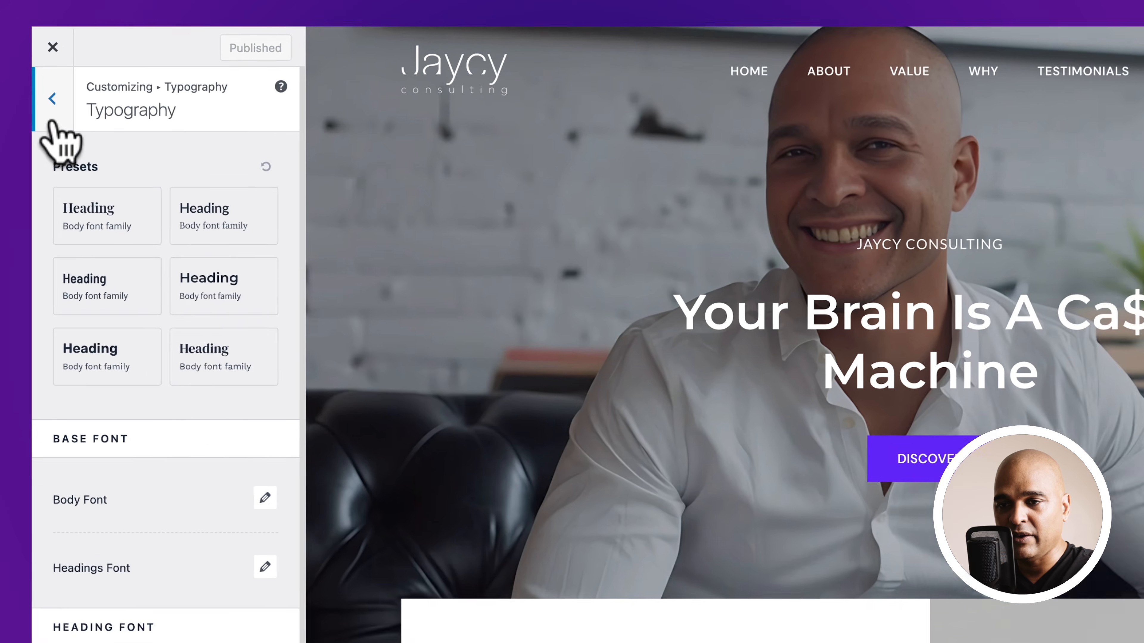
left_click(51, 122)
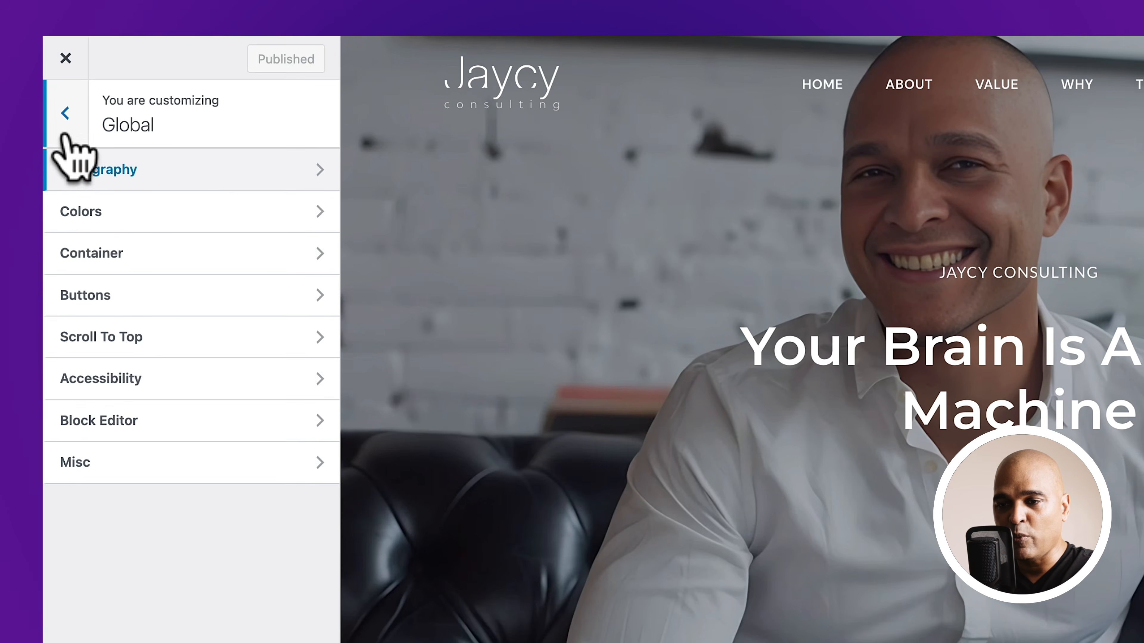
- Review the global color settings, including the palette styles and the color picker for Color 1
left_click(61, 197)
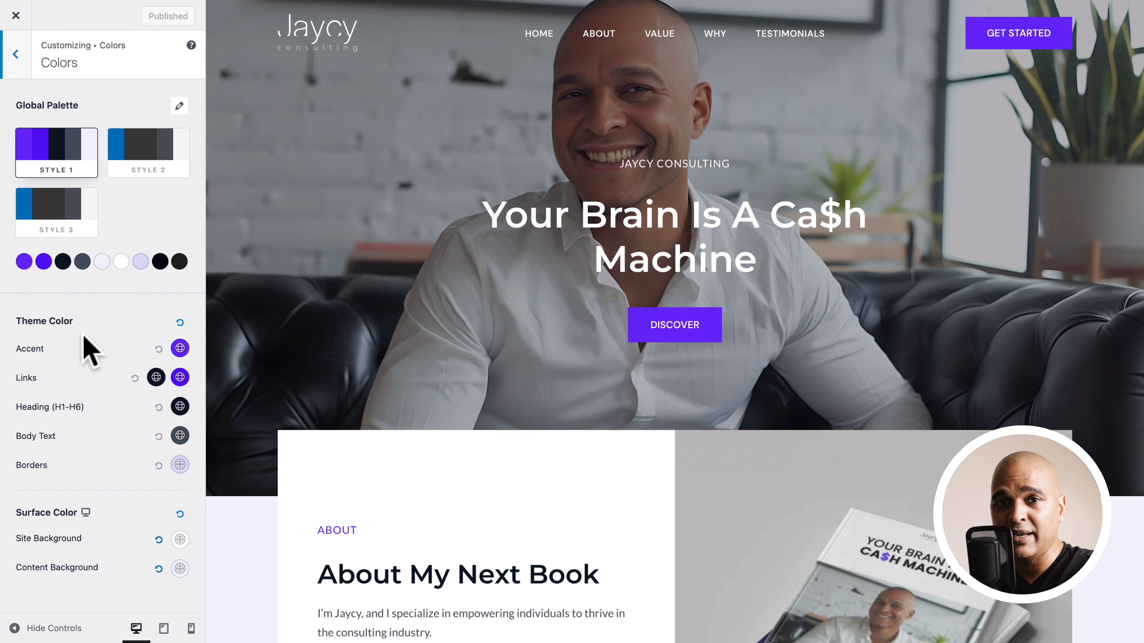
left_click(24, 264)
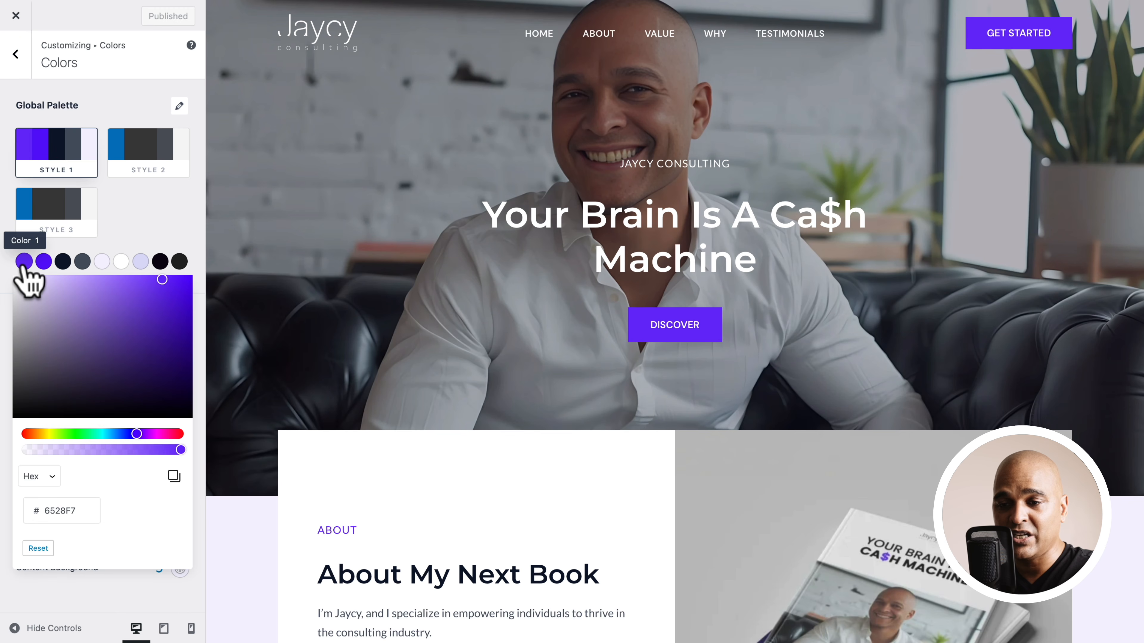
left_click(138, 232)
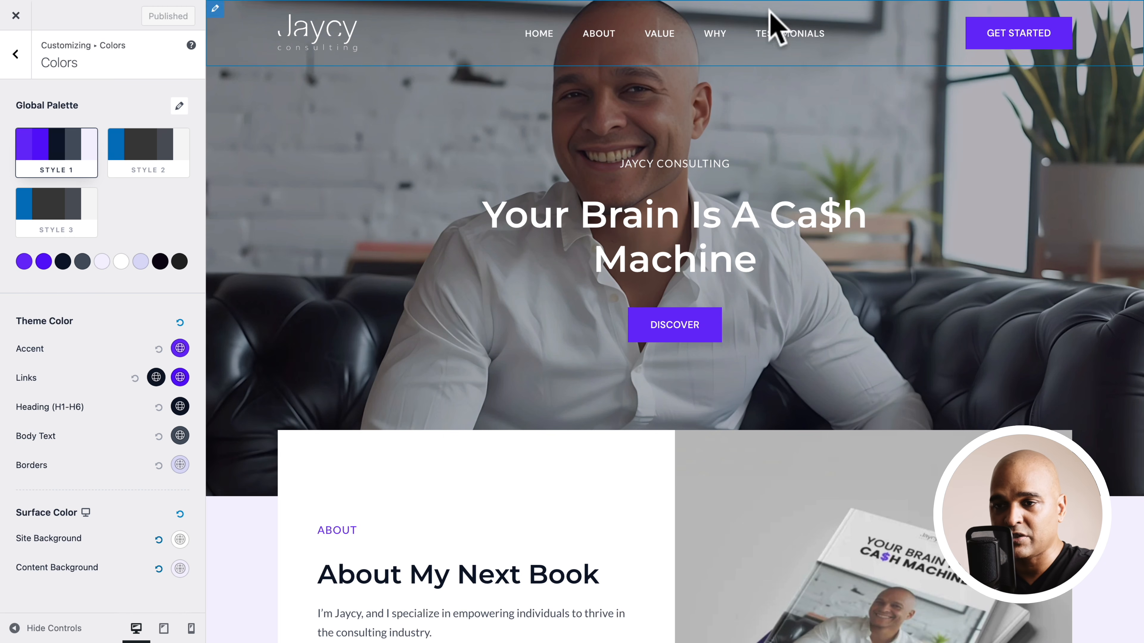
left_click(16, 55)
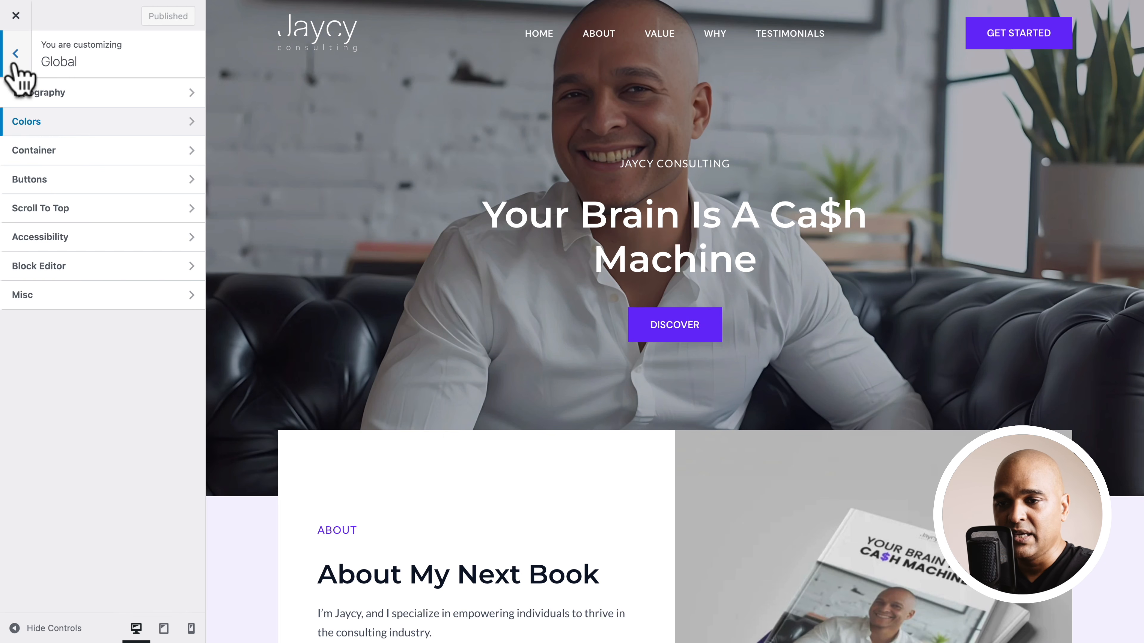
left_click(14, 59)
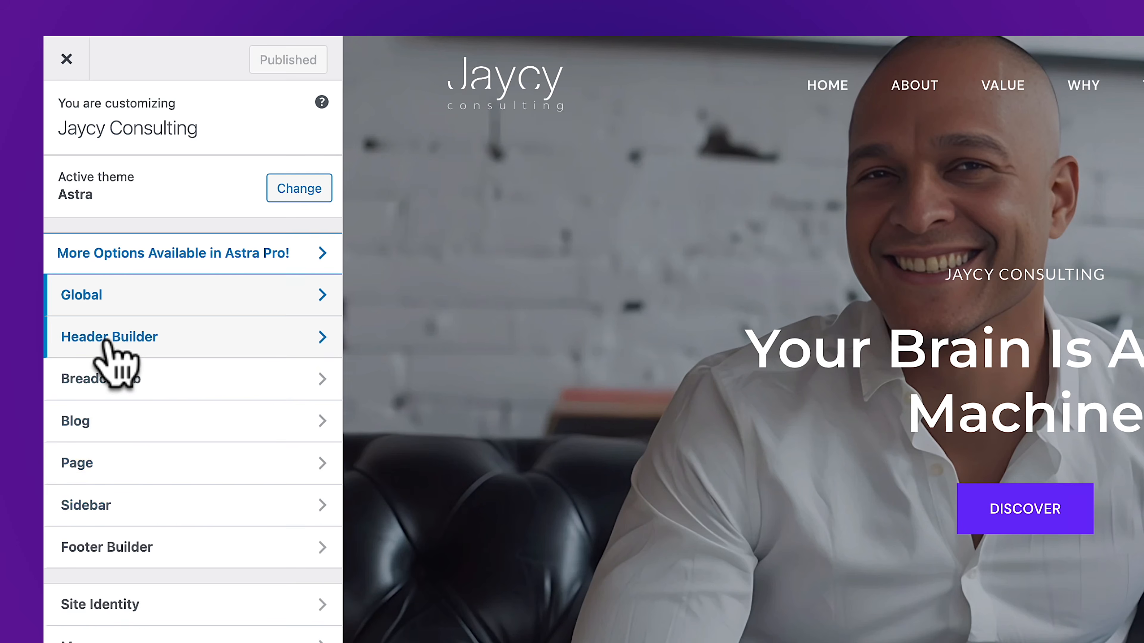
- Inspect the header button's settings in the Header Builder and the global Scroll To Top settings
left_click(108, 342)
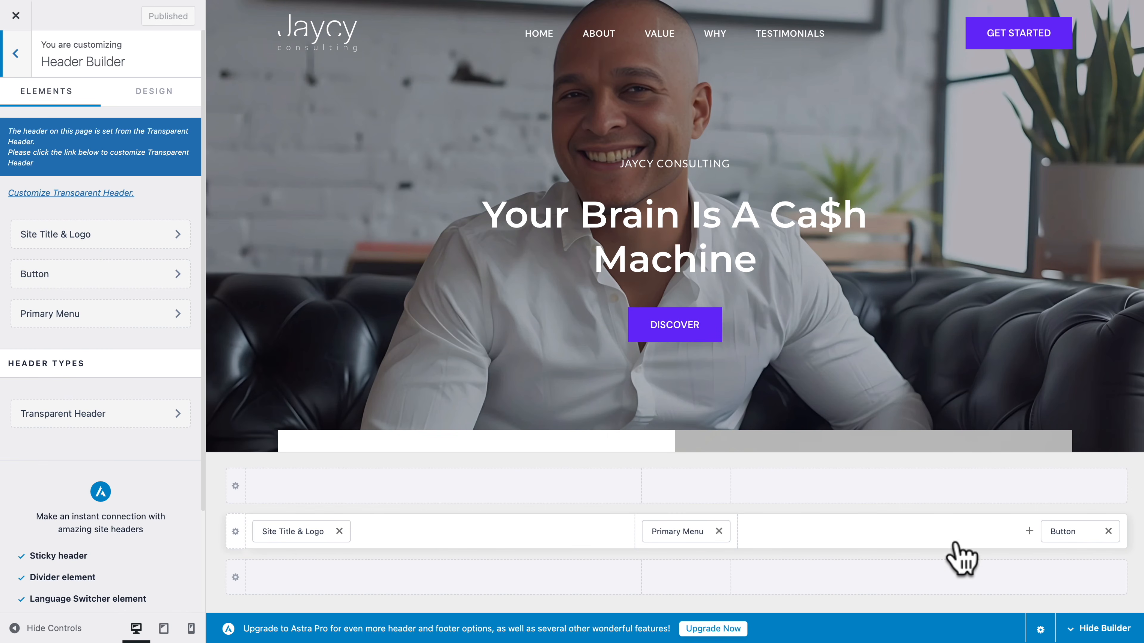
left_click(1078, 530)
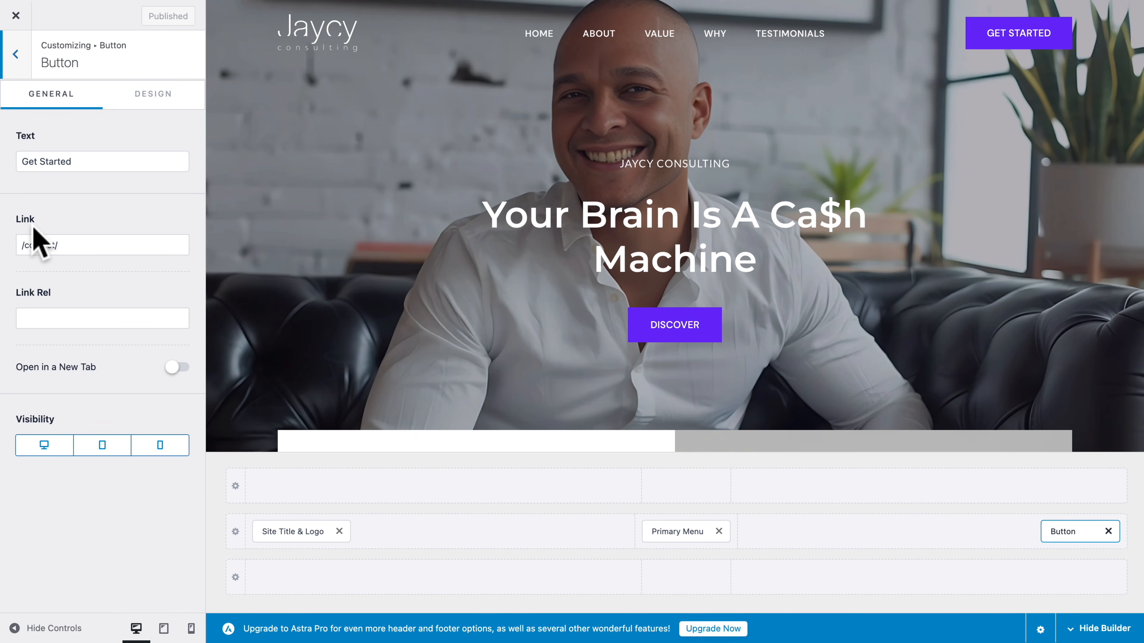
left_click(15, 54)
left_click(15, 54)
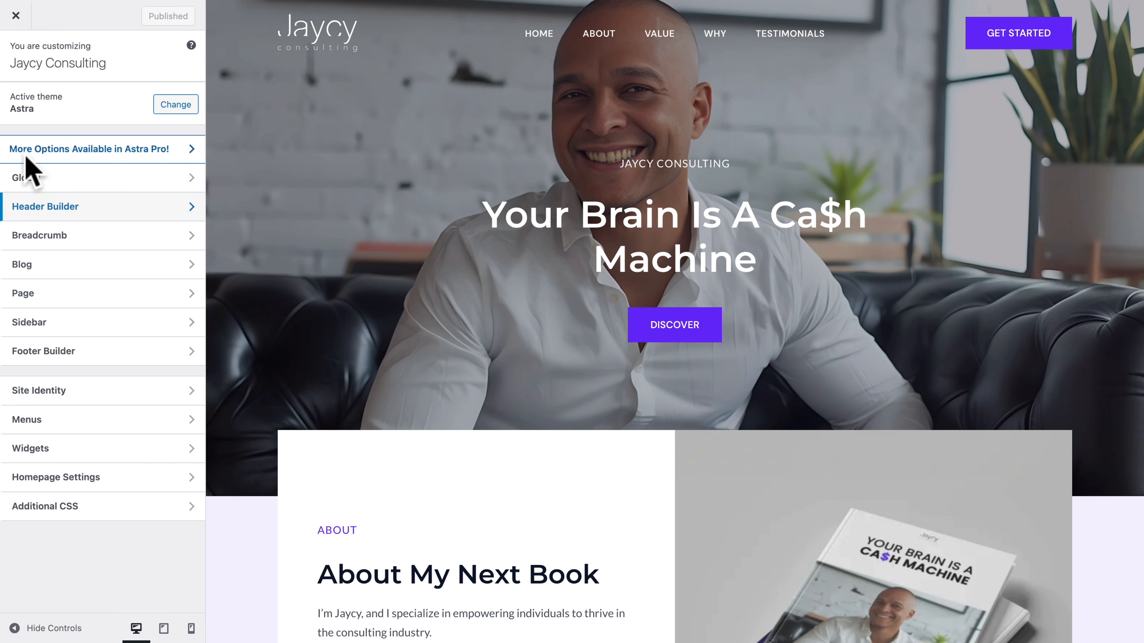
left_click(28, 193)
left_click(20, 211)
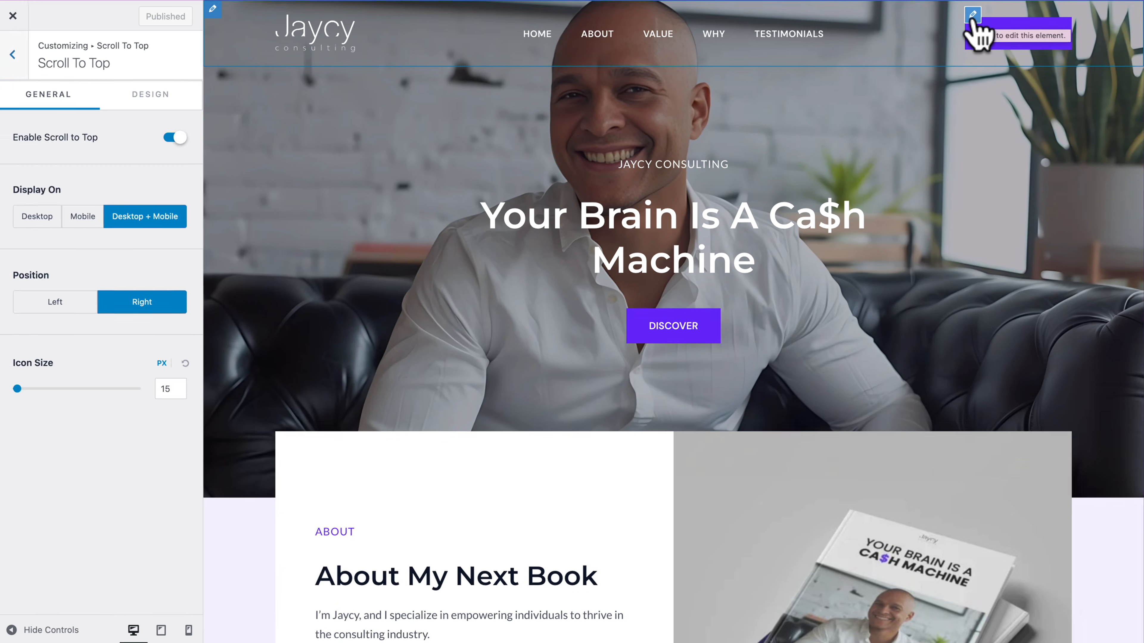
- Set the header button's text to "Join waitlist" and its link to #subscribe, and test it in the preview
left_click(887, 49)
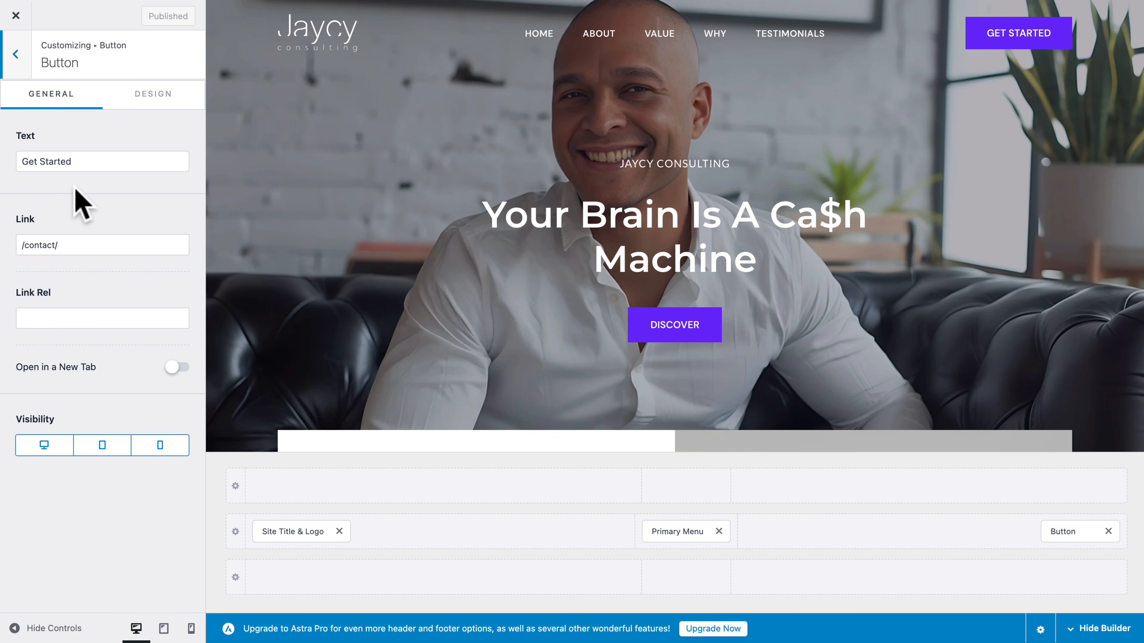
double_click(59, 162)
type("Join")
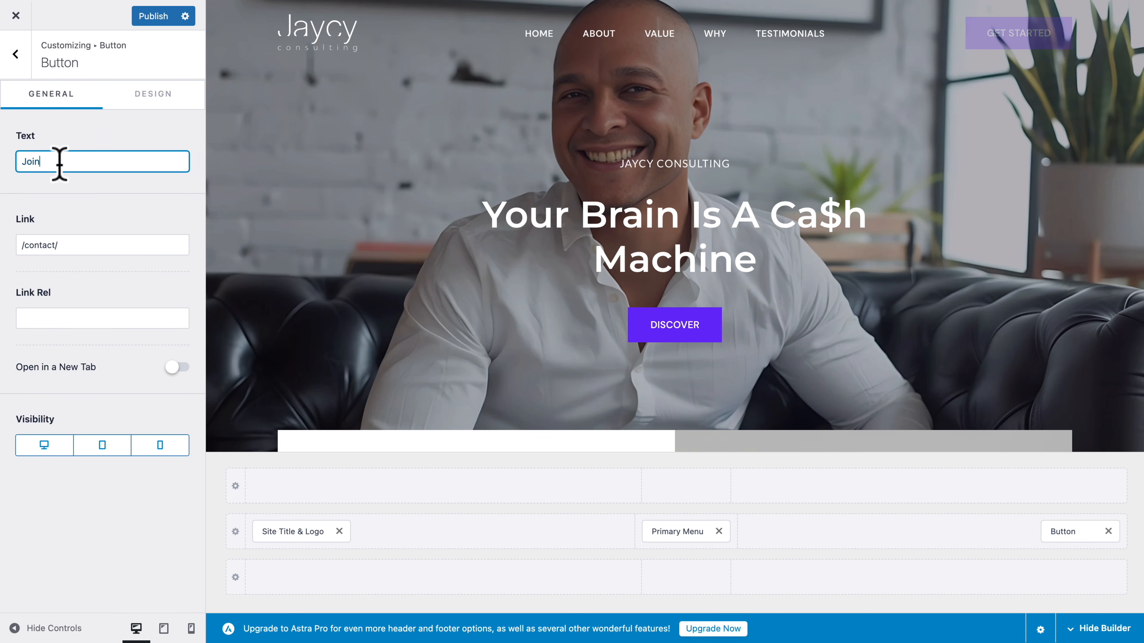
type(" waitlist")
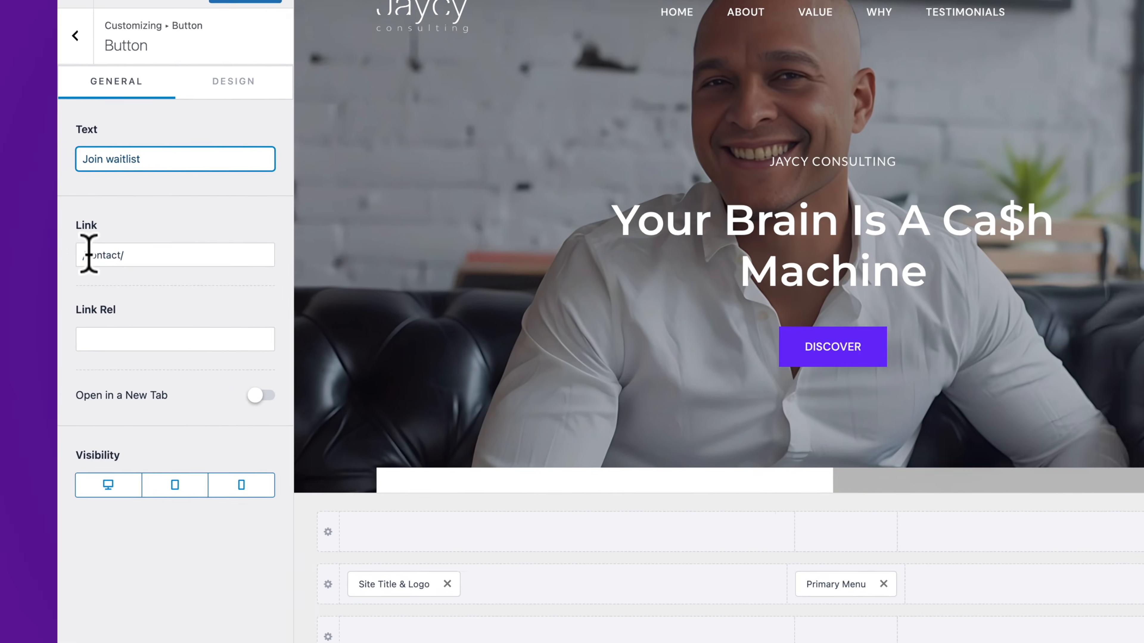
triple_click(28, 245)
key("BackSpace")
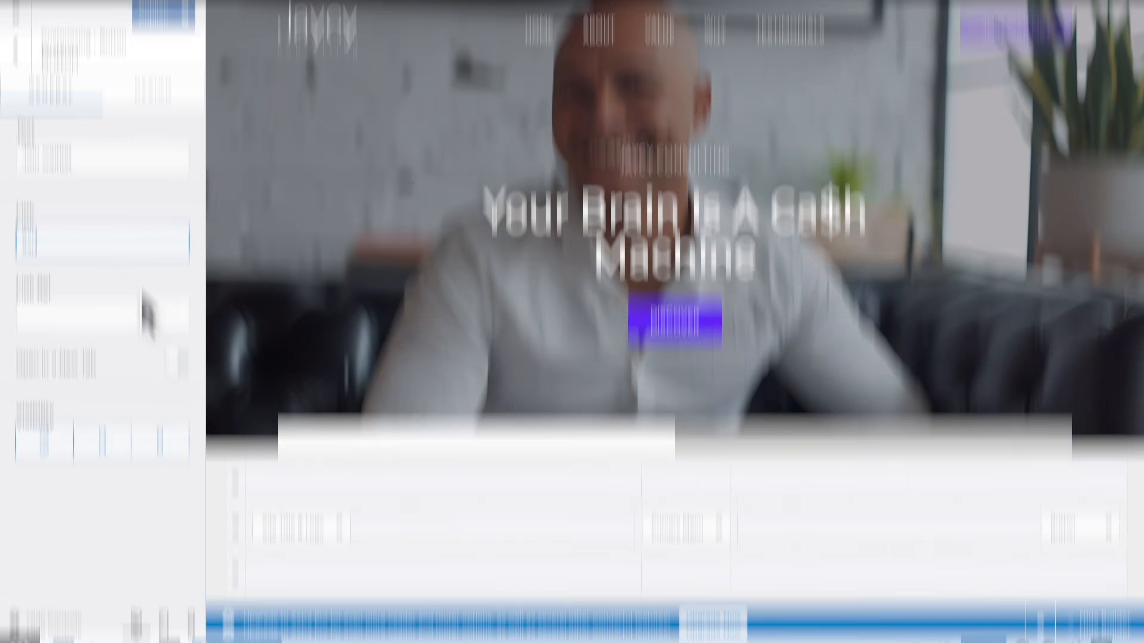
type("cribe")
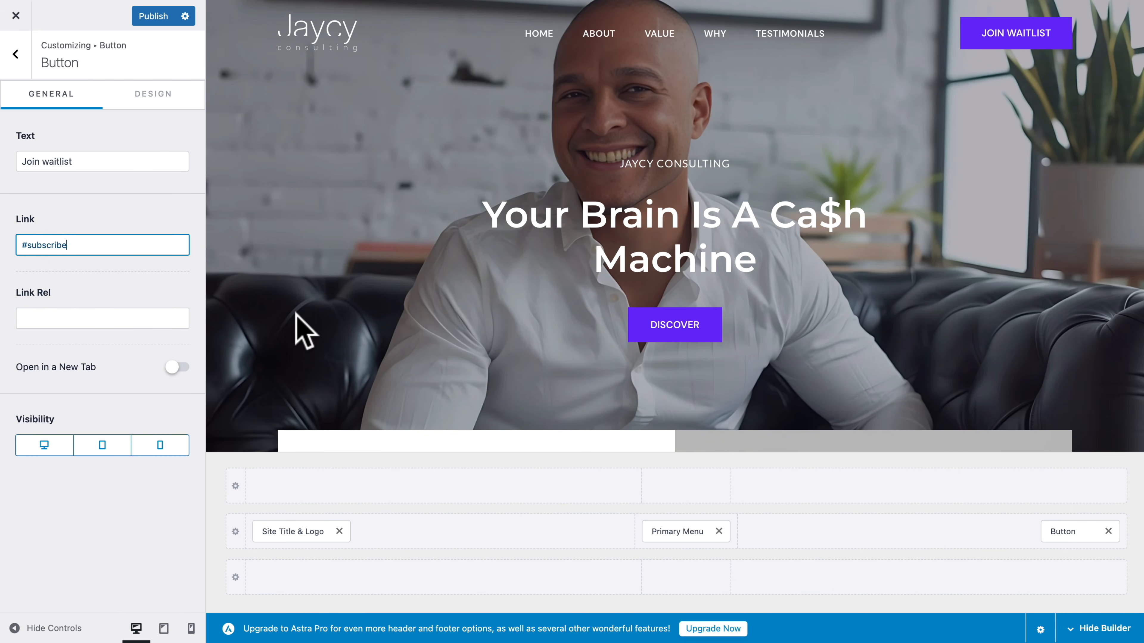
left_click(990, 36)
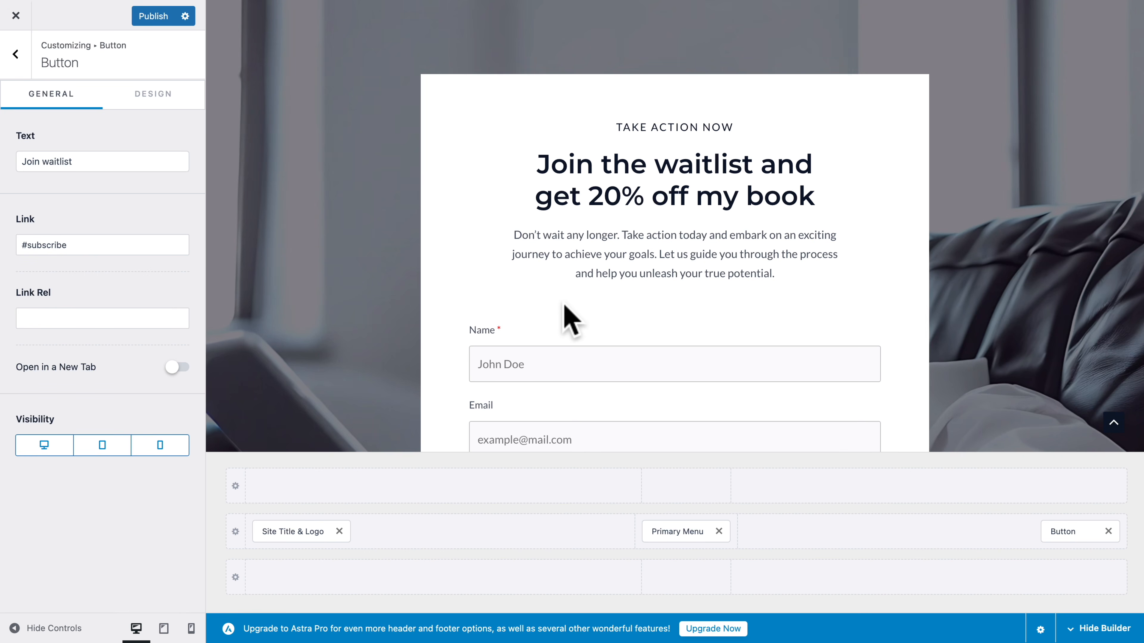
- Append "| Privacy" to the footer's copyright text and link the word Privacy to #
scroll(565, 311, "down", 5)
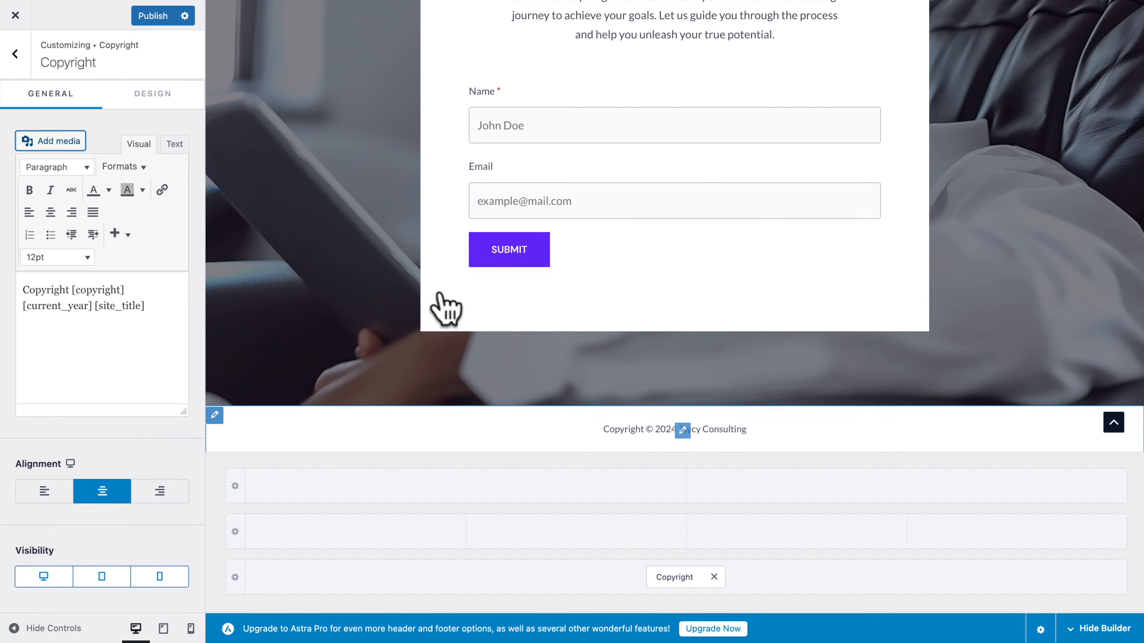
left_click(13, 57)
left_click(14, 56)
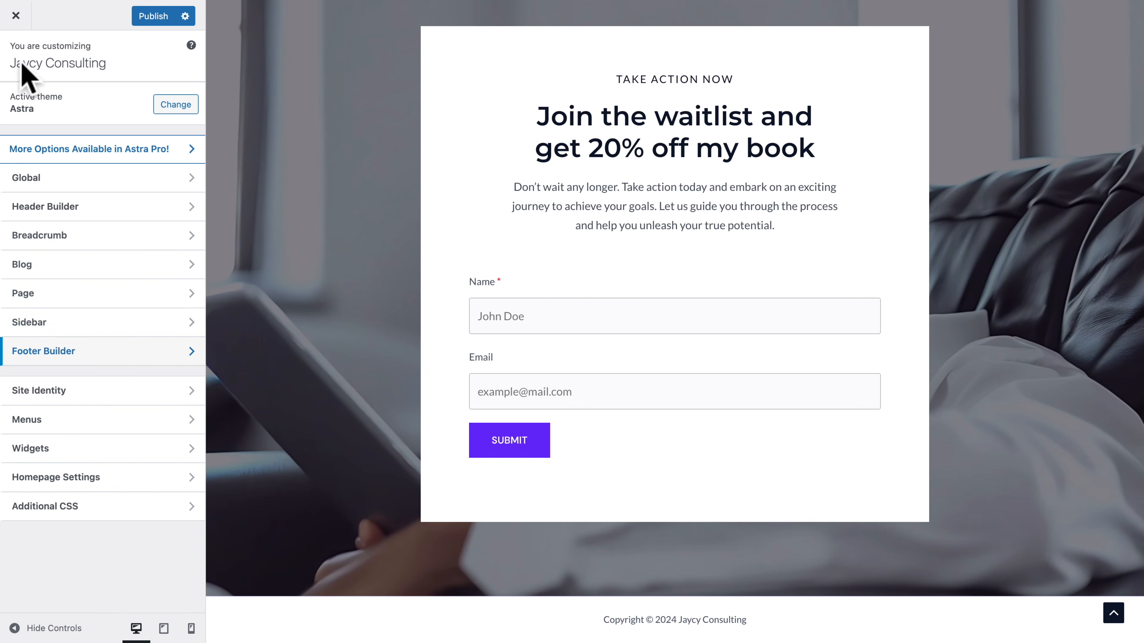
left_click(25, 352)
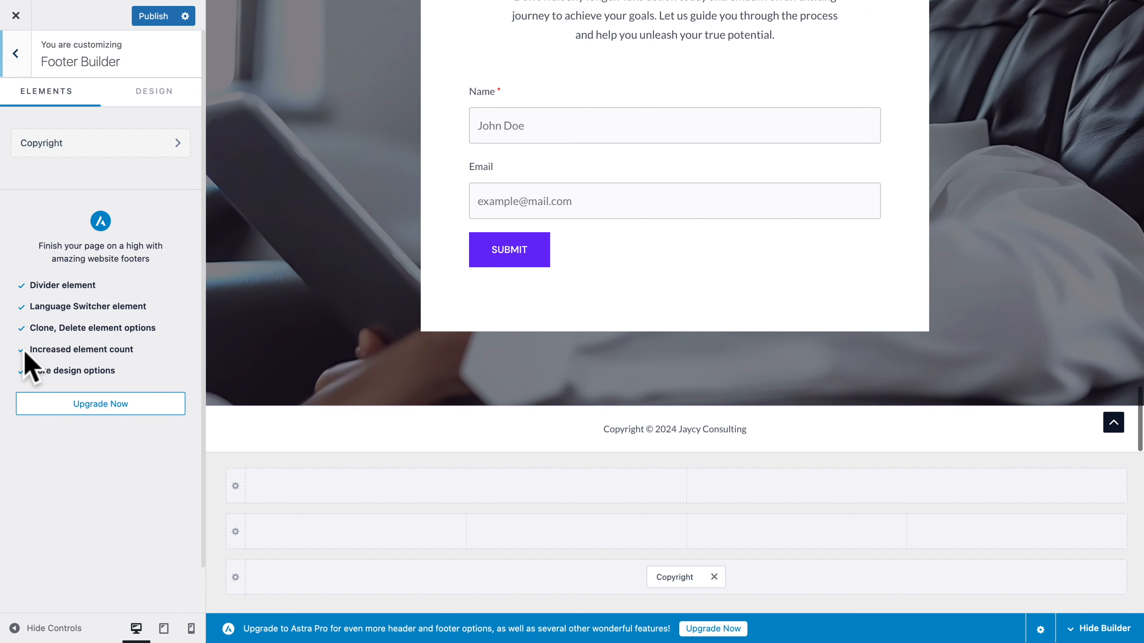
left_click(684, 578)
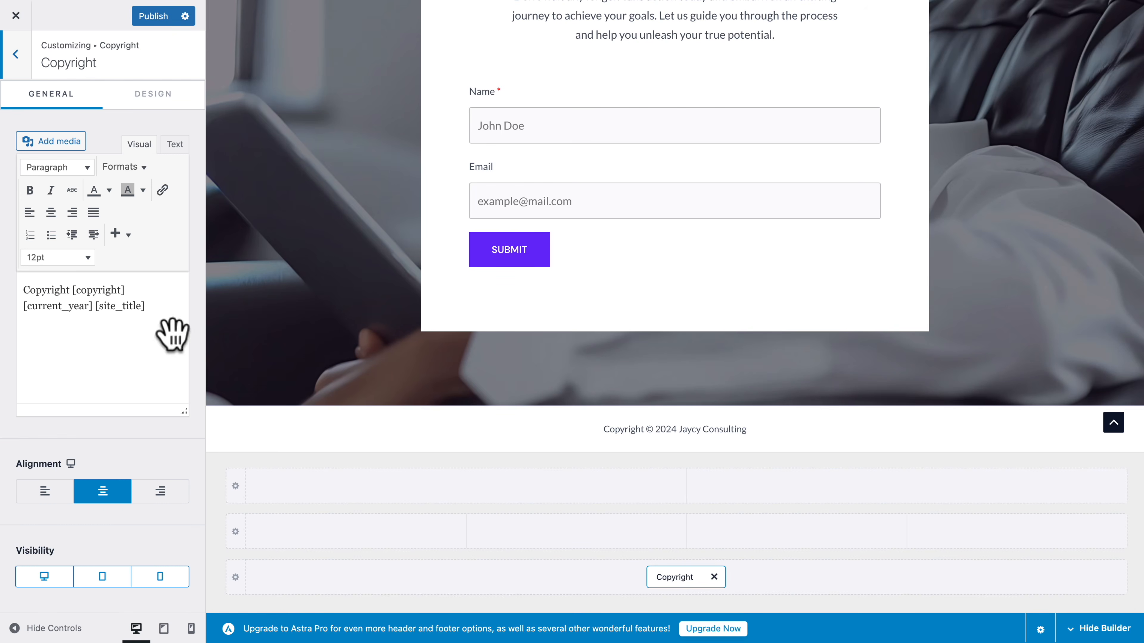
left_click(145, 306)
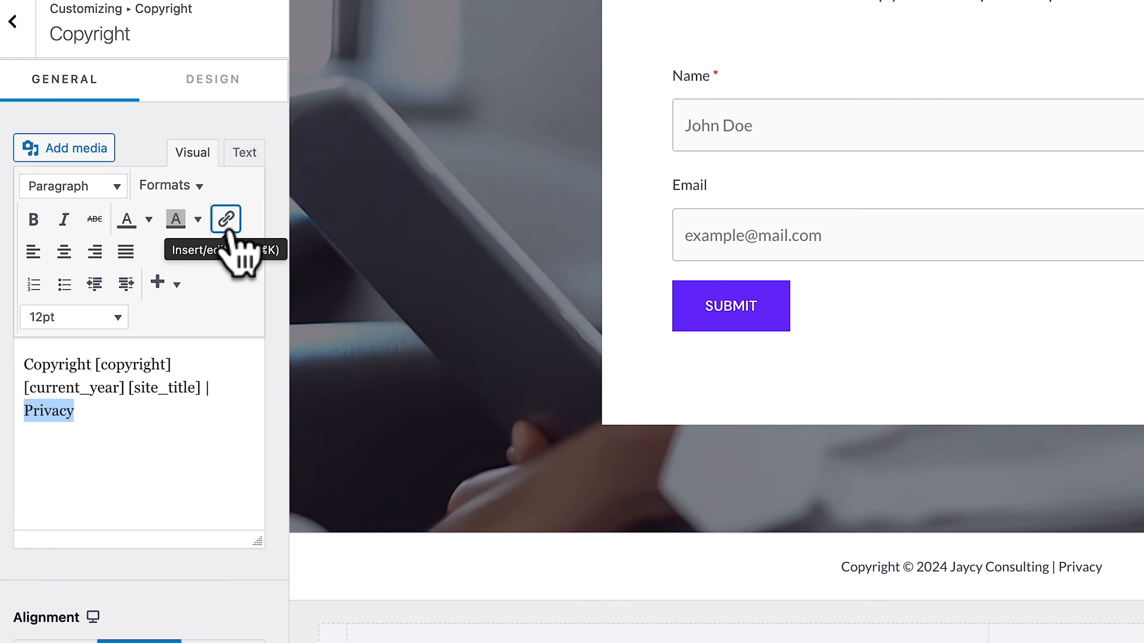
left_click(226, 220)
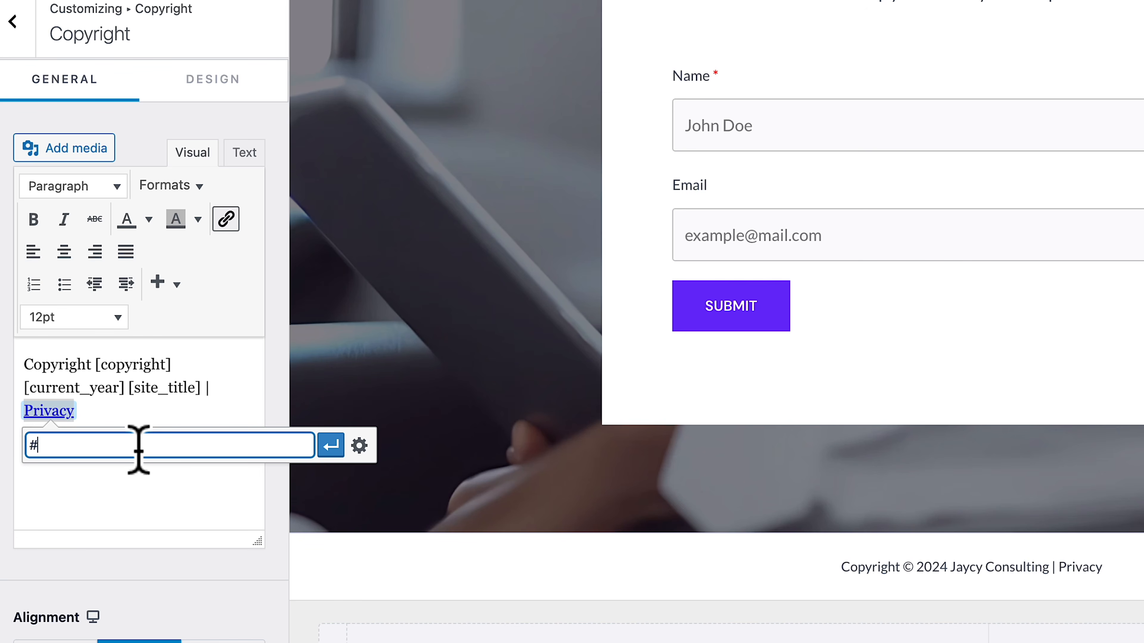
left_click(330, 451)
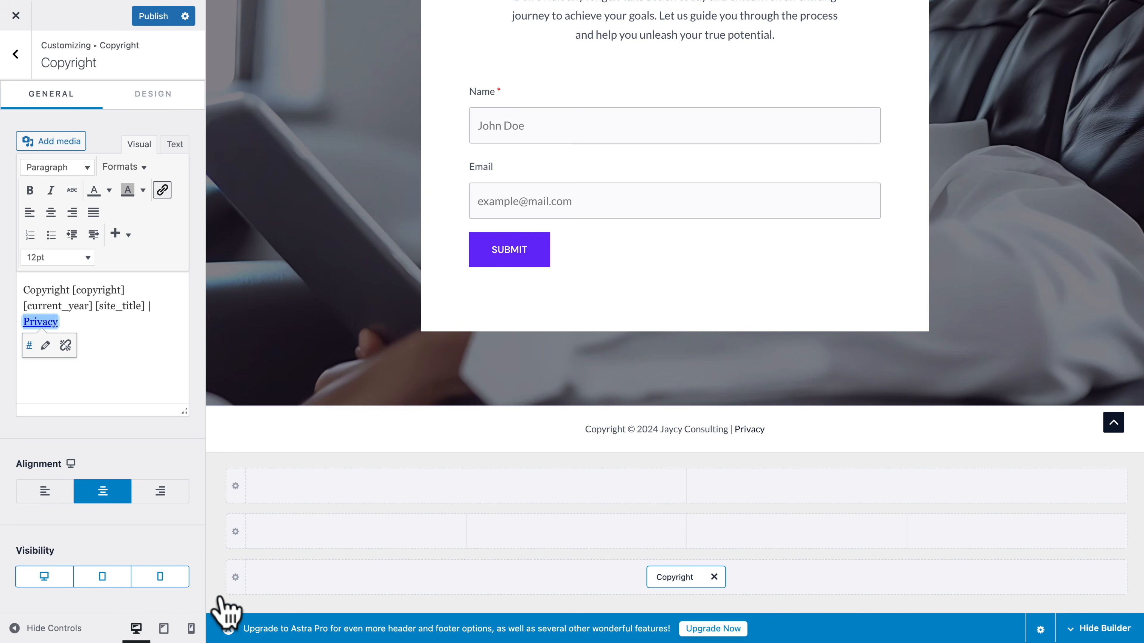
- Try dark gray 454F5E and purple 6528F7 as the Below Footer row's background color, and restore it to white
left_click(235, 578)
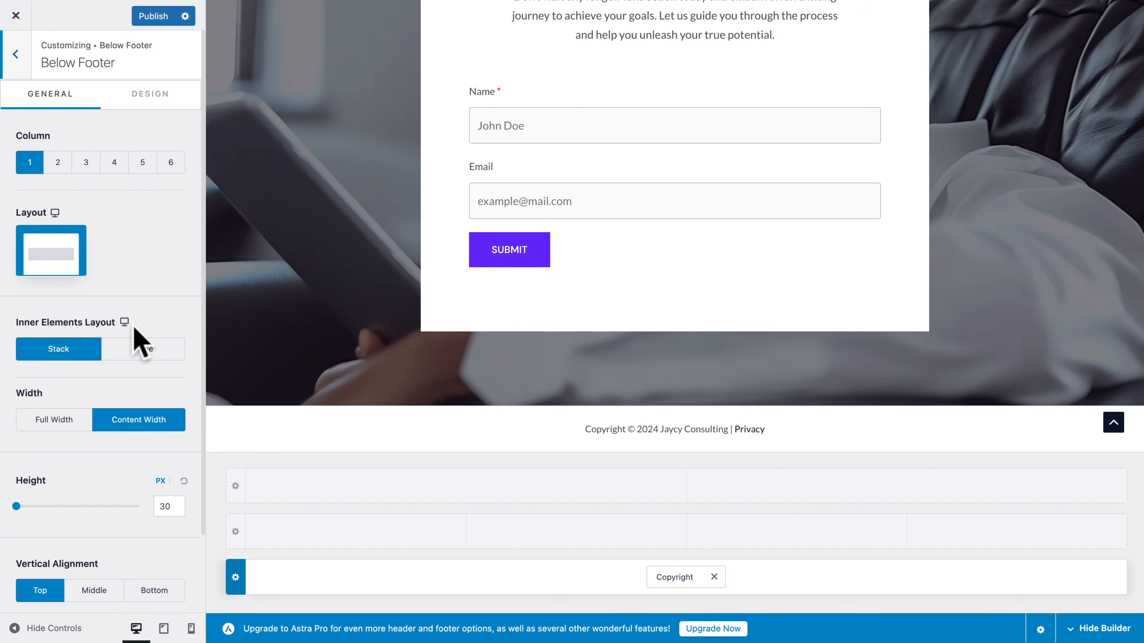
scroll(133, 327, "down", 2)
scroll(135, 333, "up", 2)
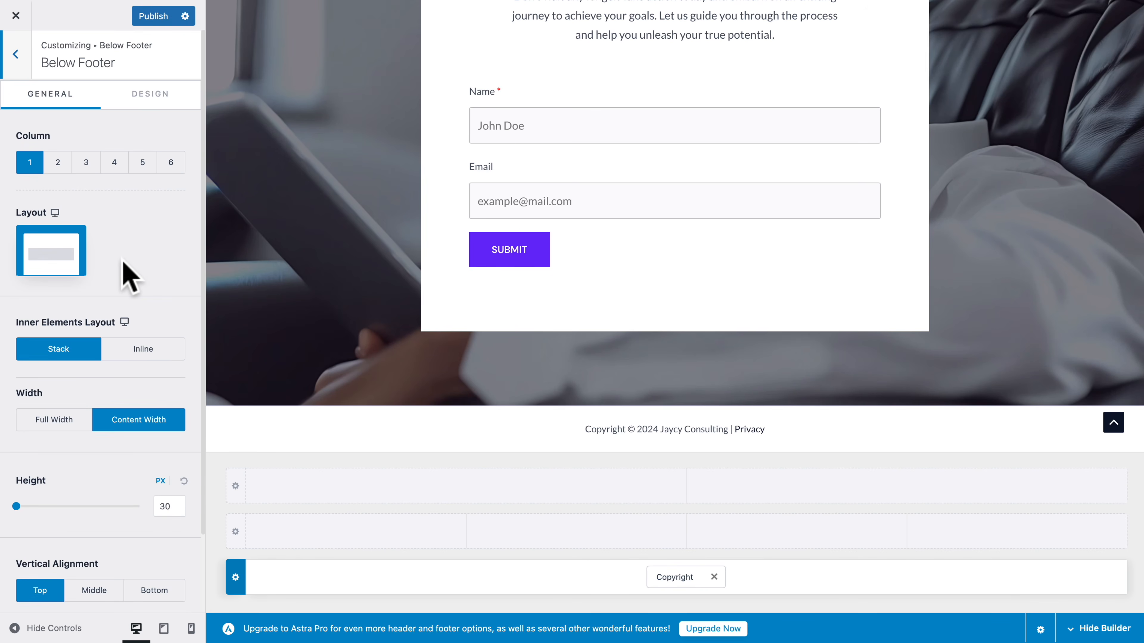
left_click(143, 97)
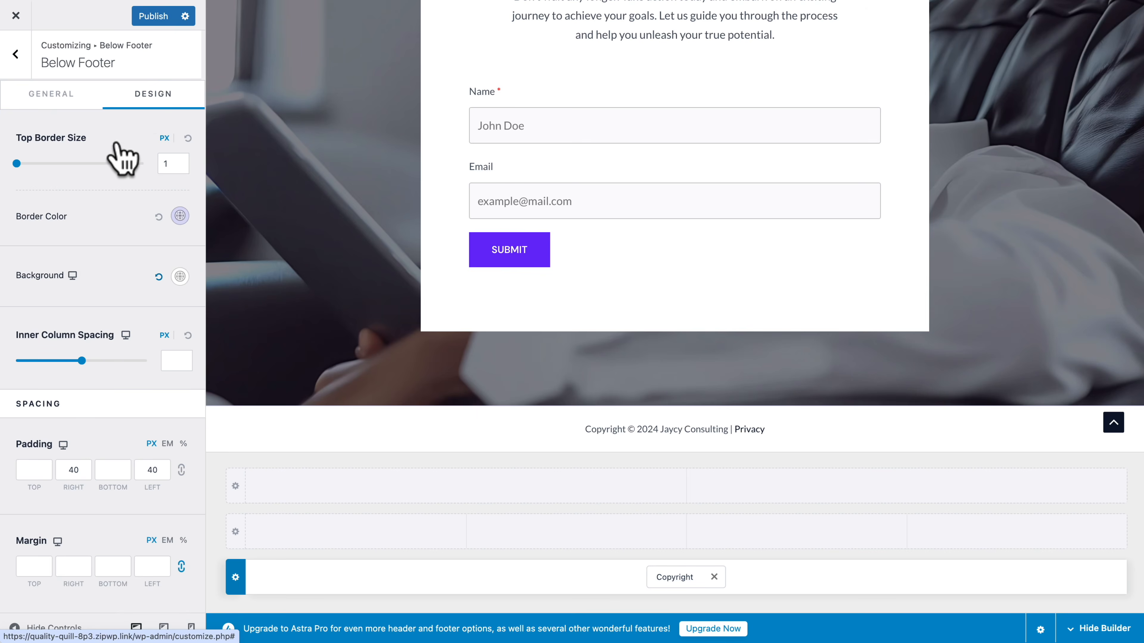
left_click(179, 276)
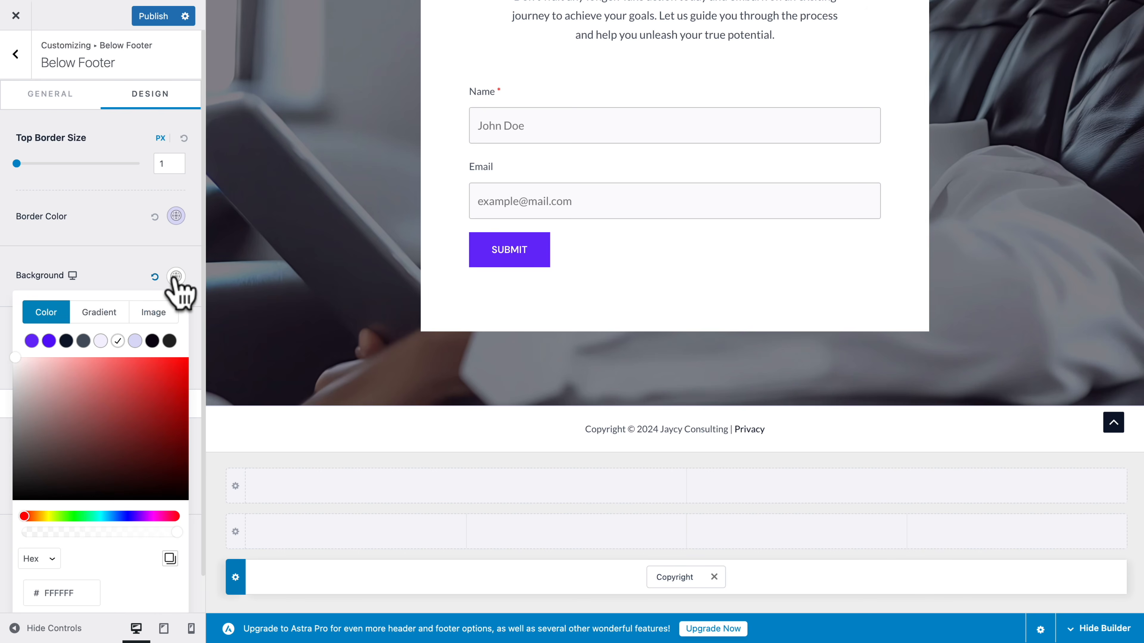
left_click(82, 341)
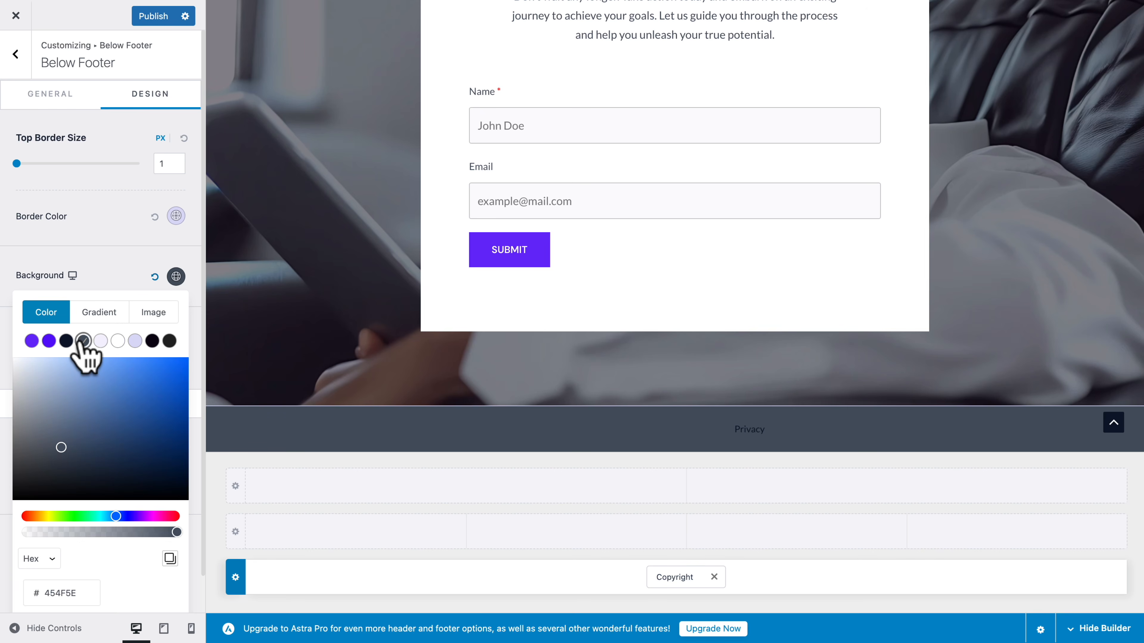
left_click(31, 341)
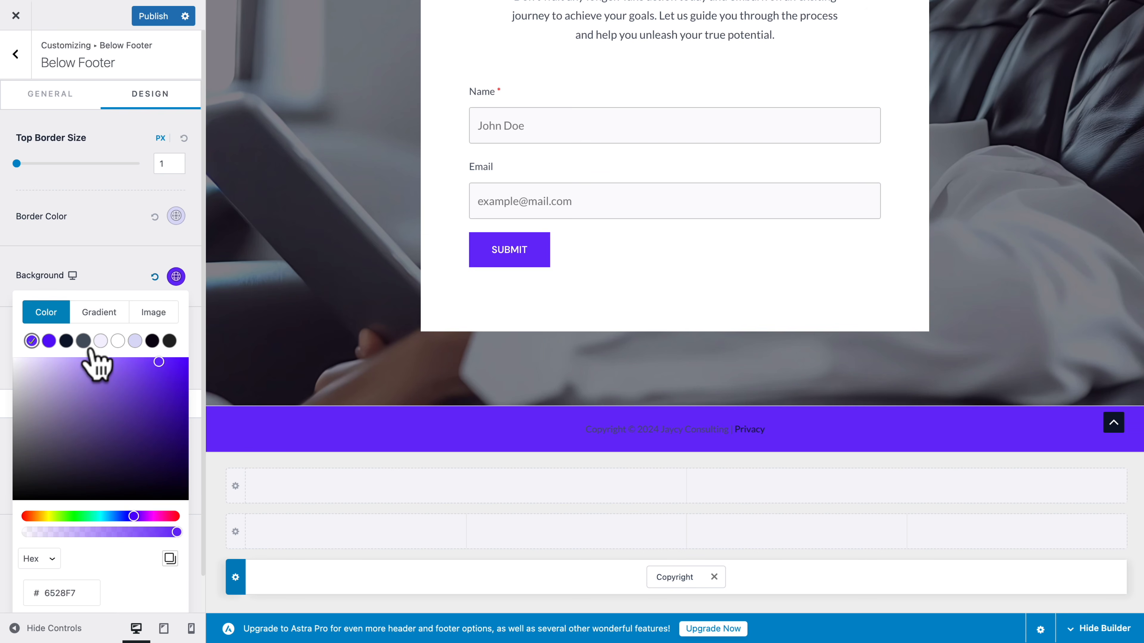
left_click(117, 343)
left_click(125, 270)
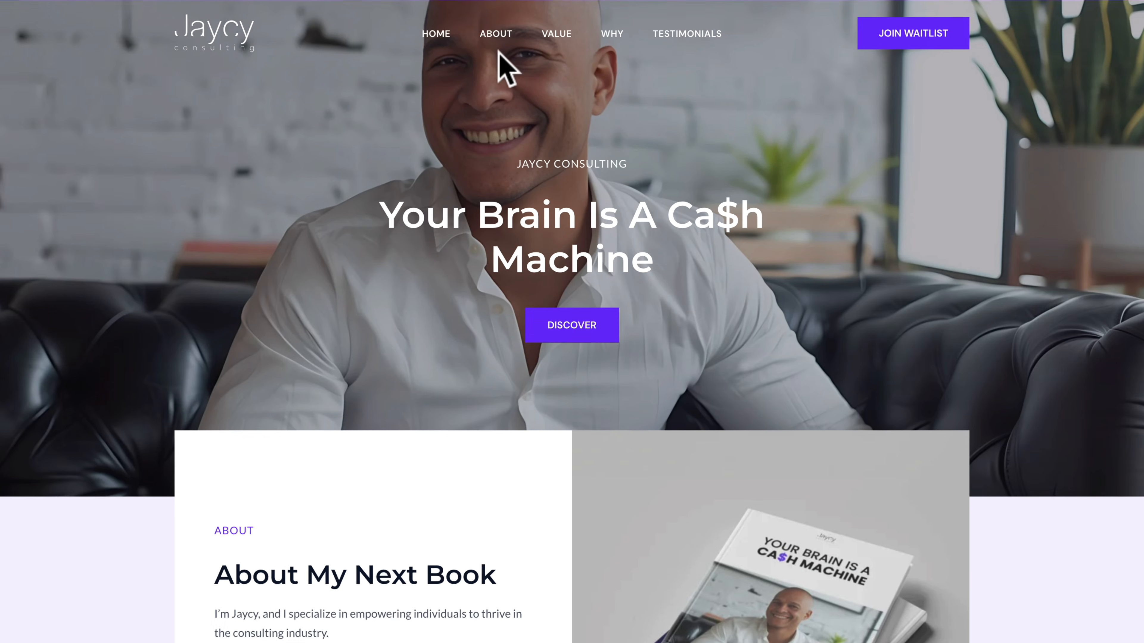
- Test the About, Value, Why and Testimonials anchor links and the Join Waitlist header button on the live page
left_click(457, 158)
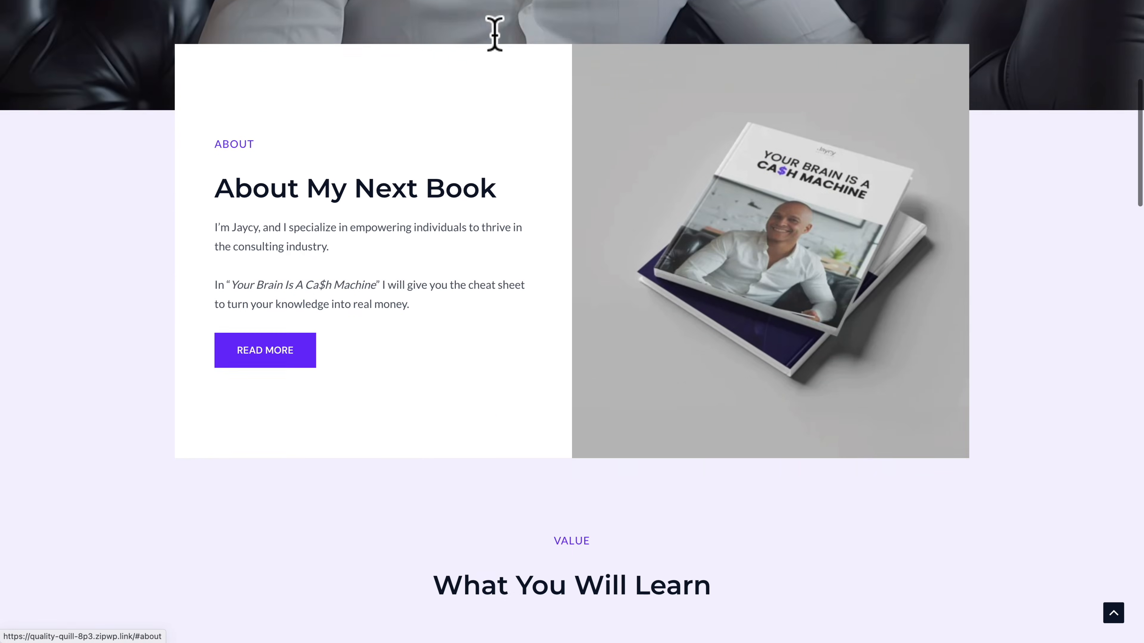
scroll(494, 36, "up", 8)
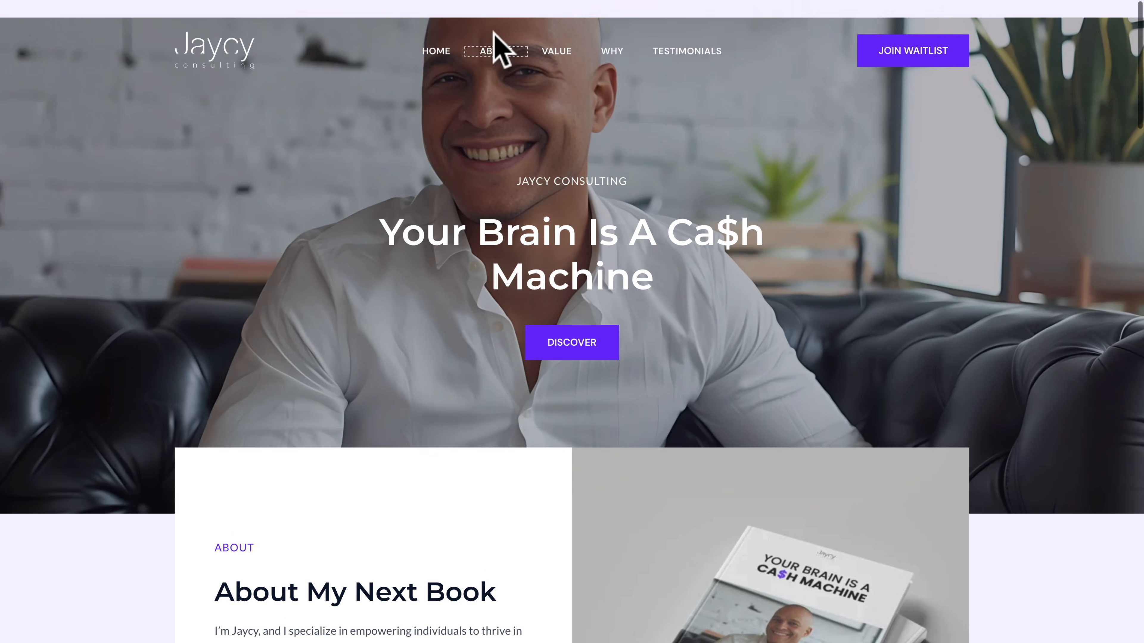
left_click(532, 80)
left_click(560, 39)
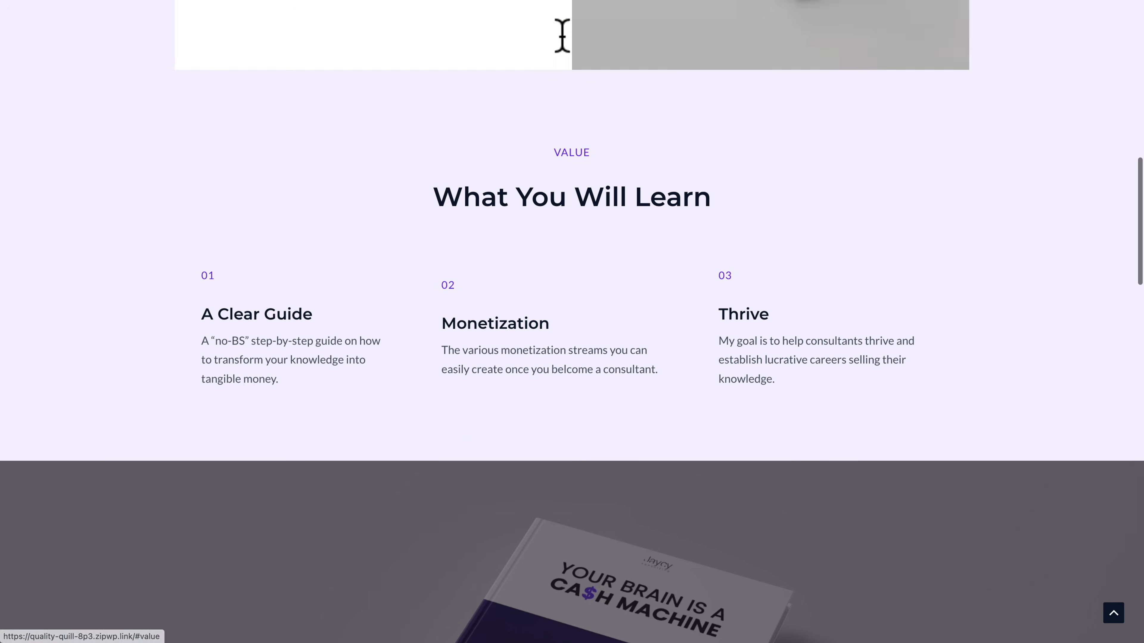
scroll(561, 36, "up", 12)
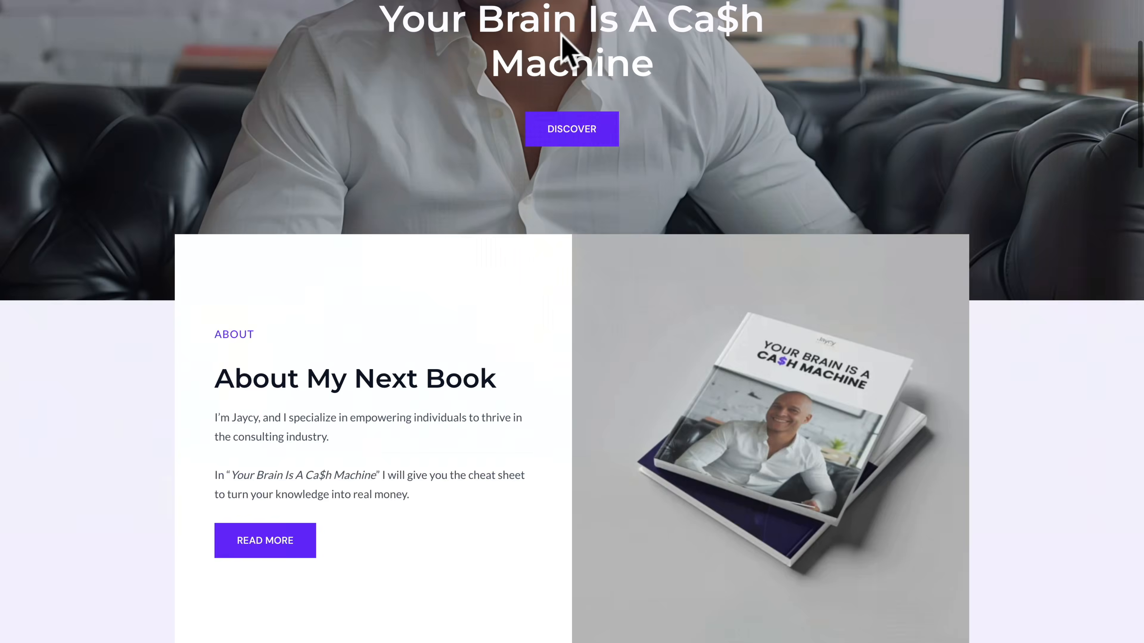
left_click(616, 36)
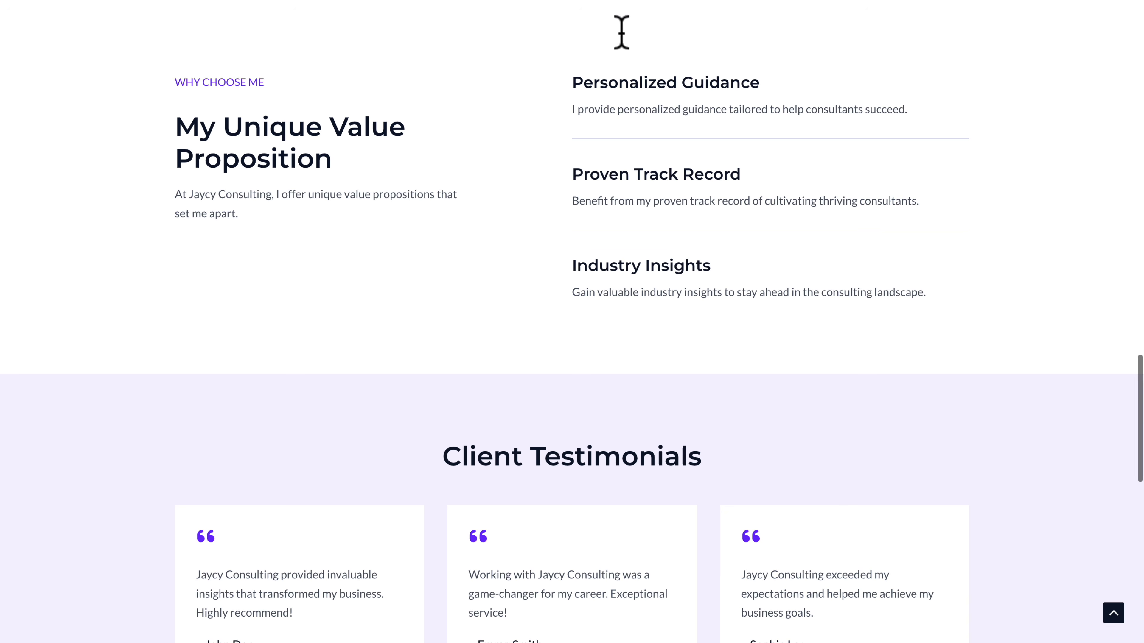
scroll(625, 43, "up", 12)
left_click(681, 33)
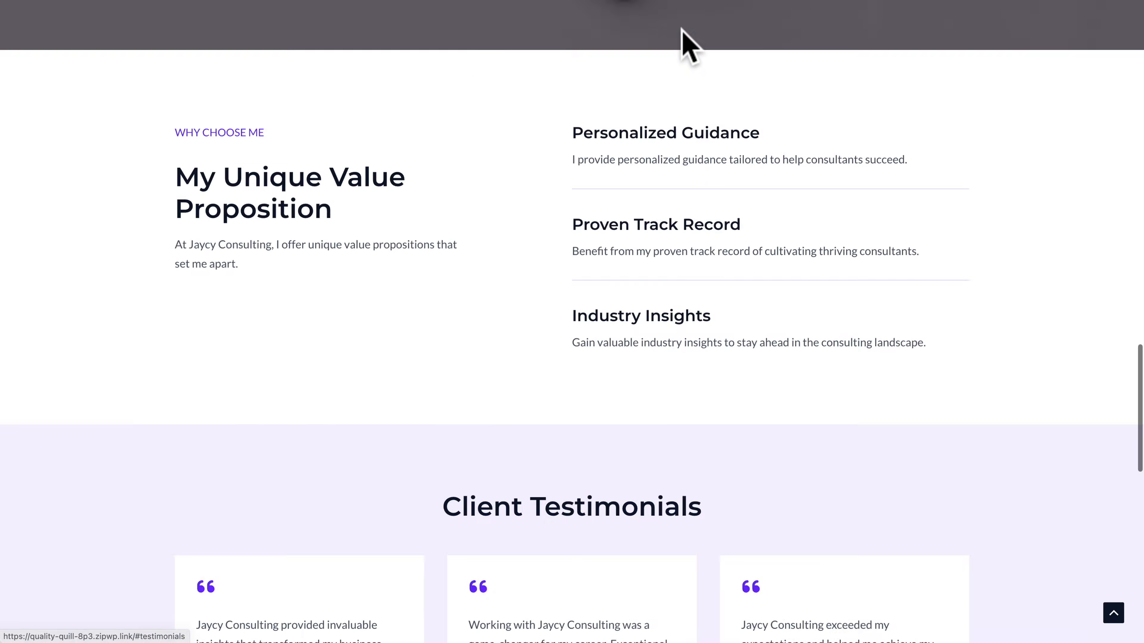
scroll(689, 45, "up", 12)
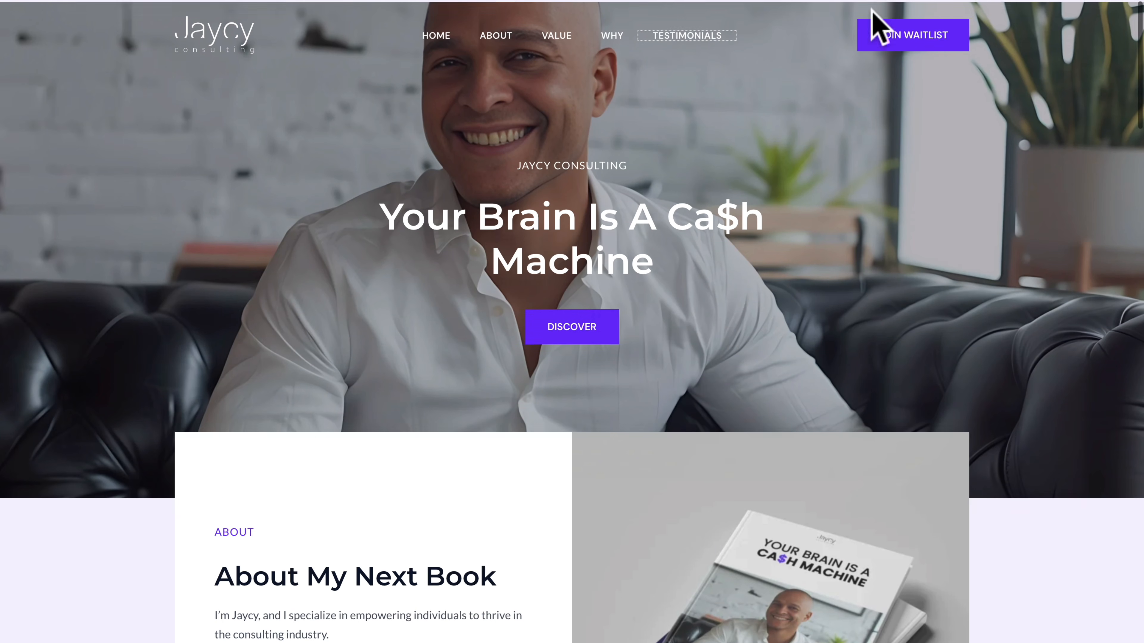
left_click(921, 36)
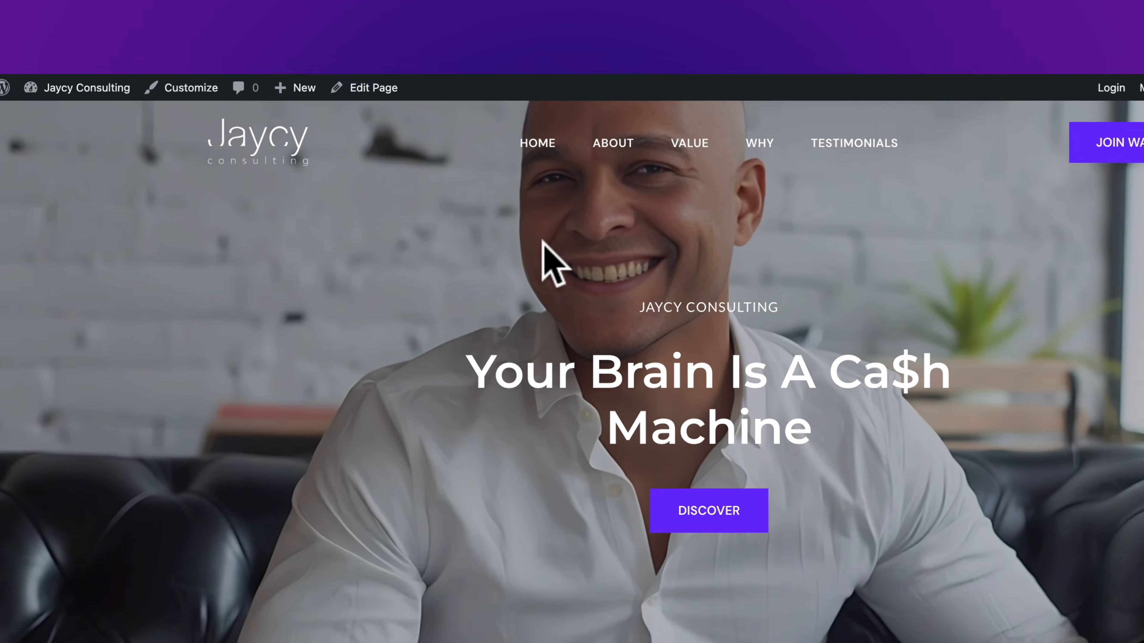
- Try disabling the Home page's header and footer in the Astra settings, and save the page with both re-enabled
left_click(413, 147)
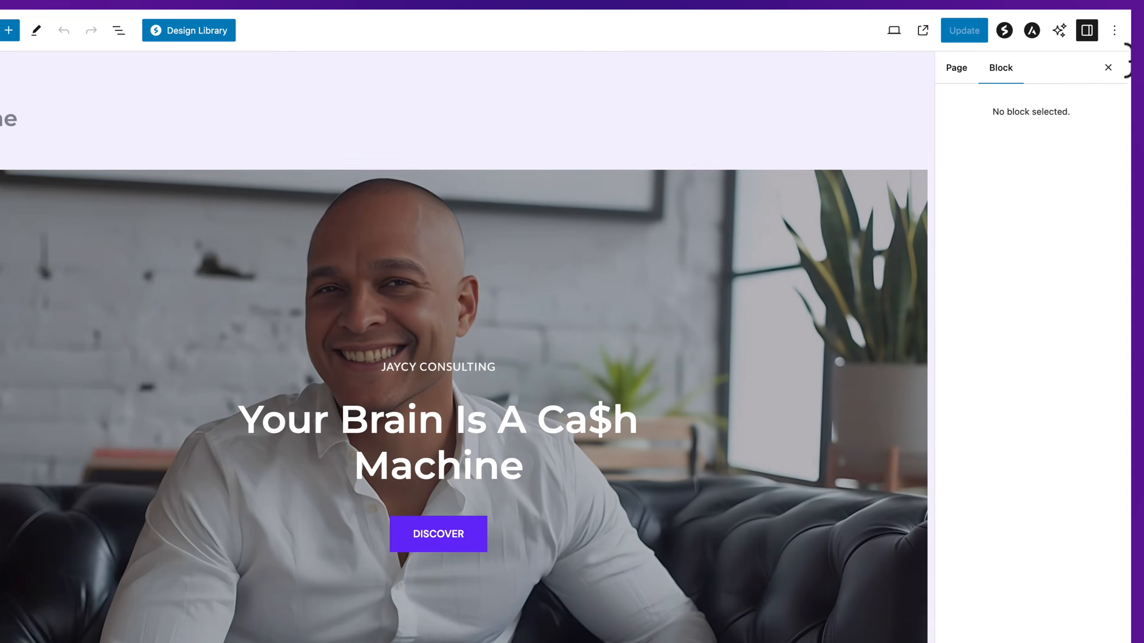
left_click(853, 145)
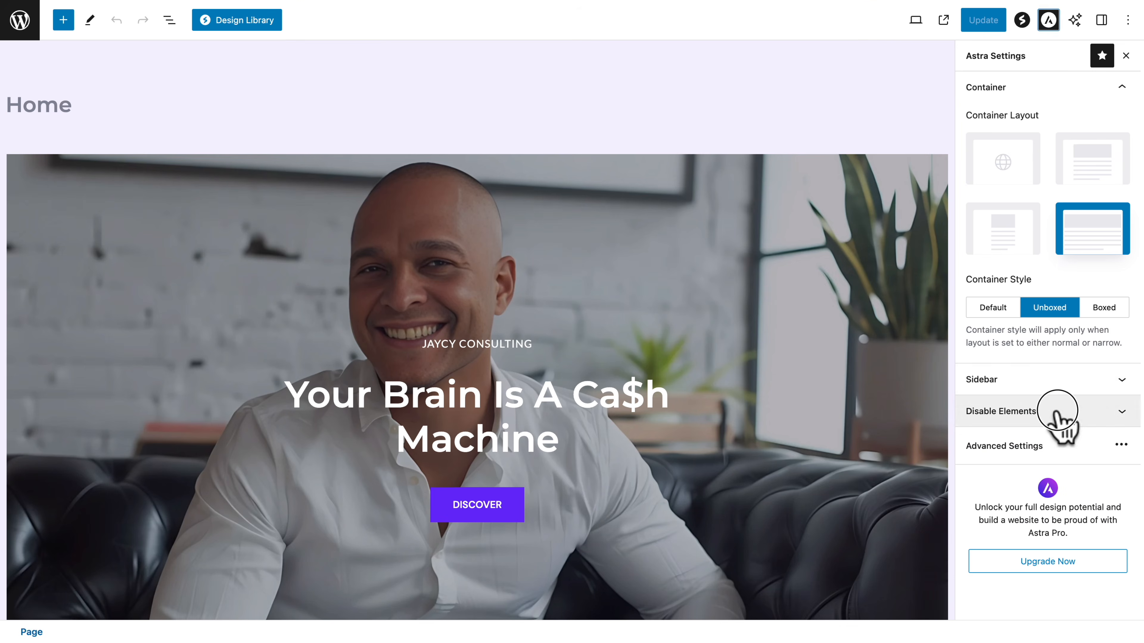
left_click(1058, 419)
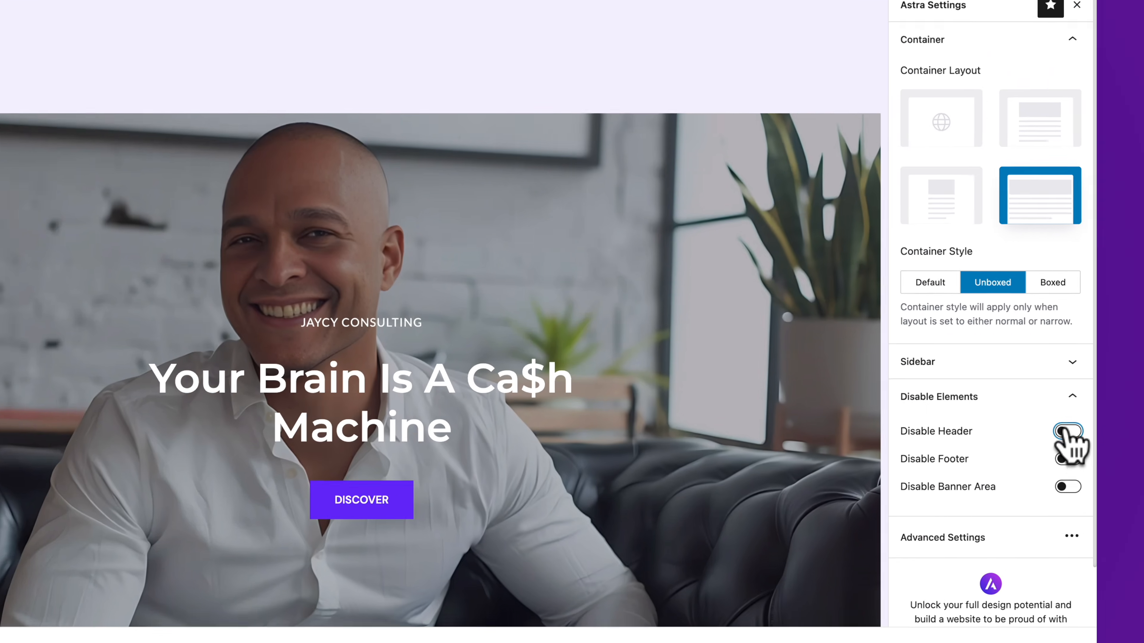
left_click(1118, 442)
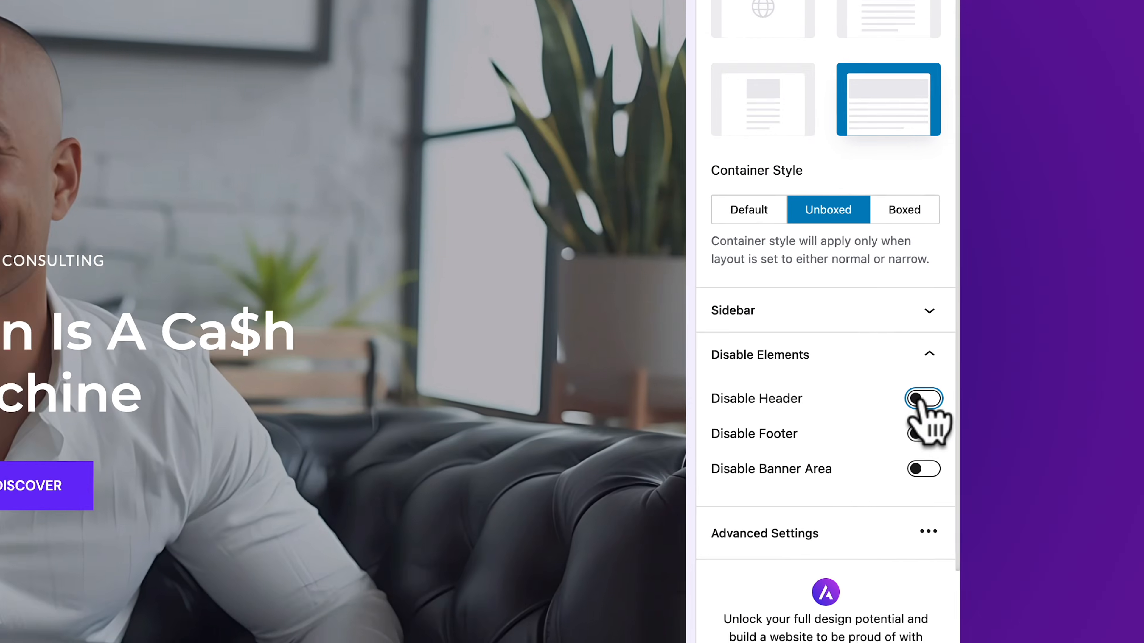
left_click(897, 430)
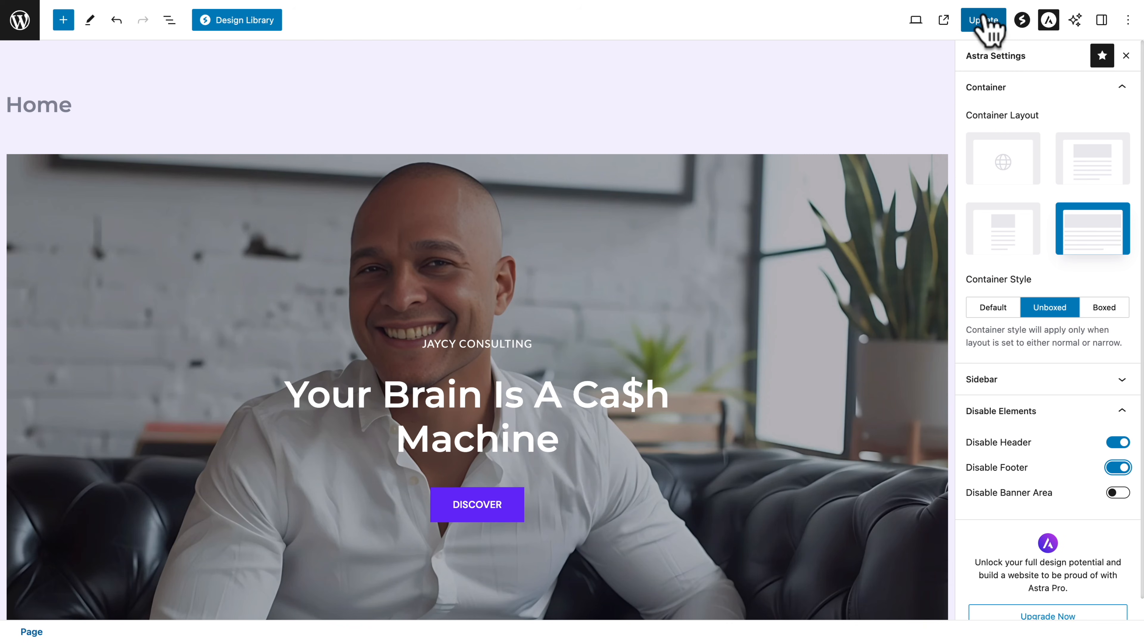
left_click(983, 18)
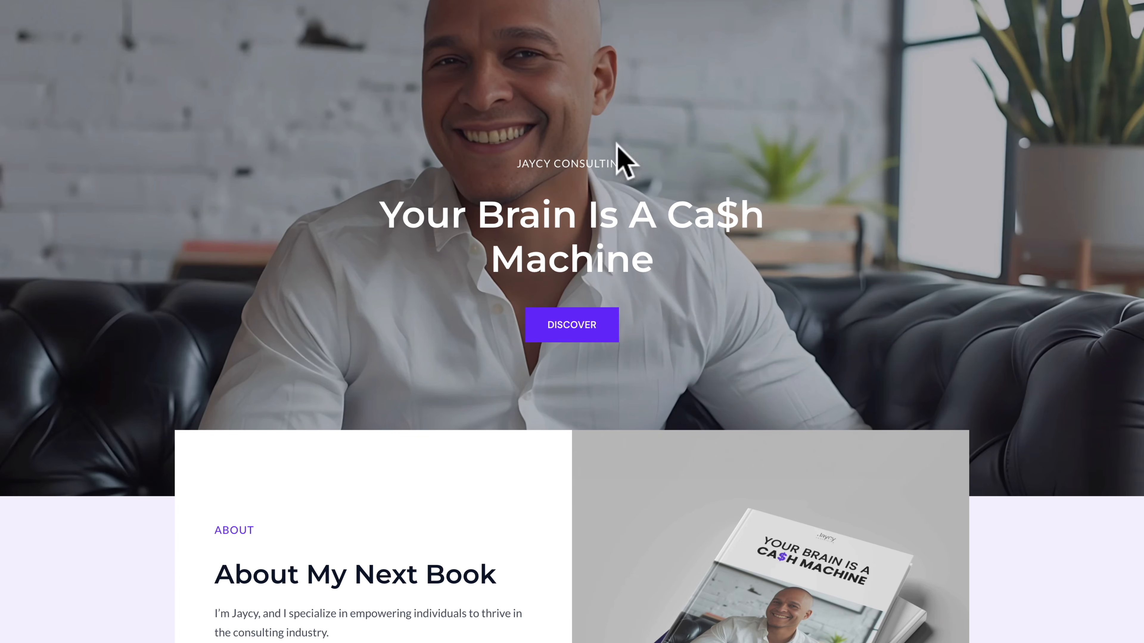
scroll(625, 194, "down", 20)
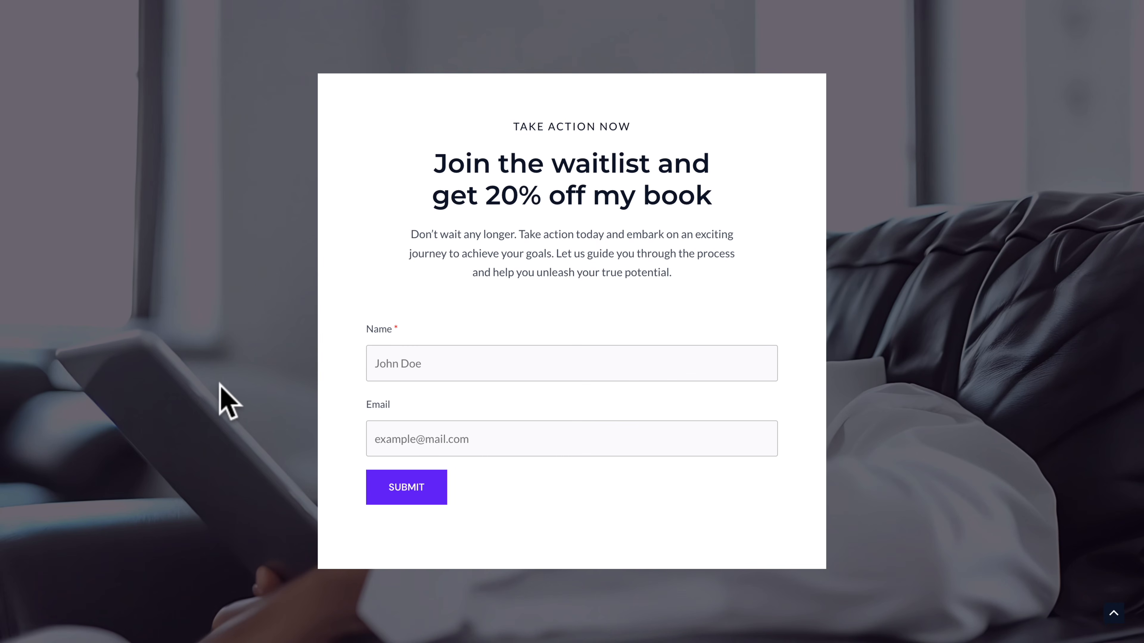
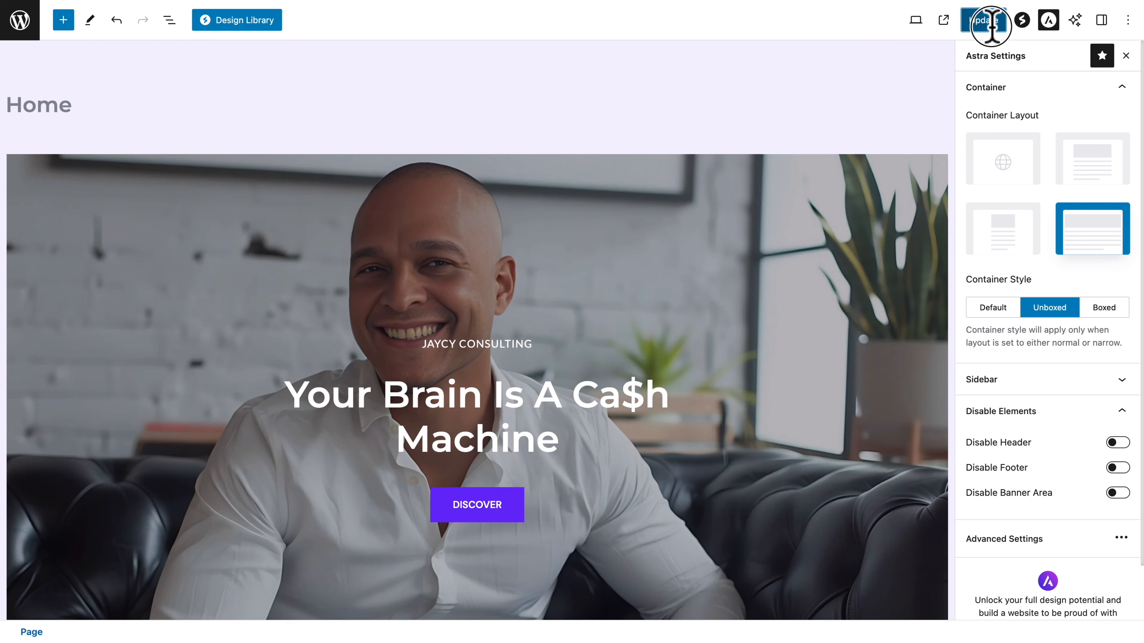
left_click(991, 22)
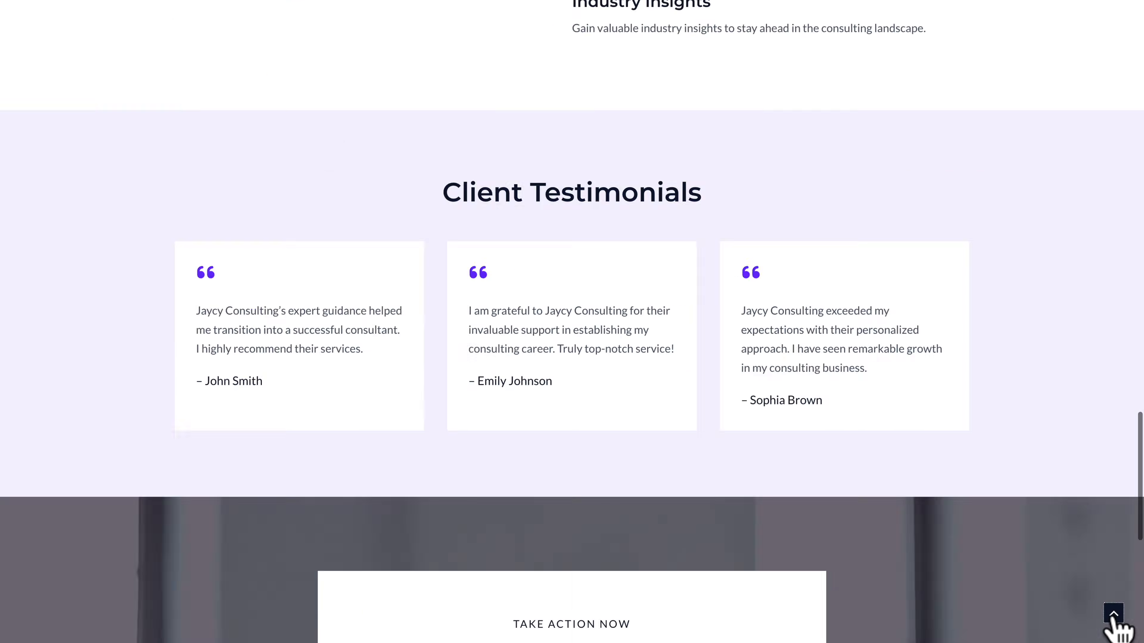
- Test the scroll-to-top button and the About anchor link on the live page
left_click(1112, 618)
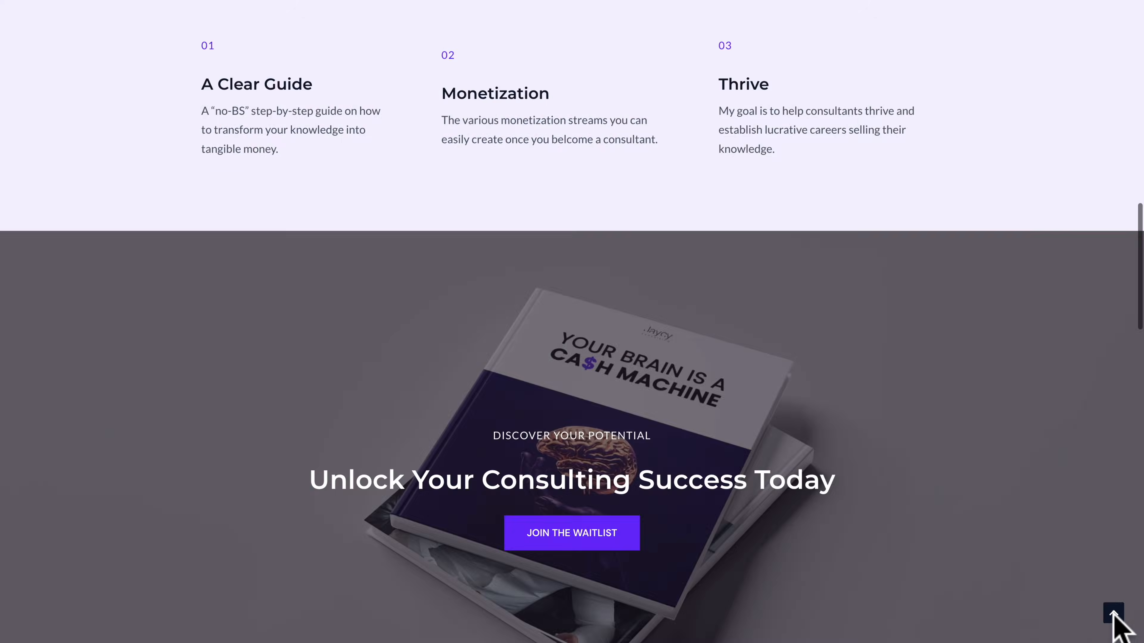
scroll(1114, 629, "down", 10)
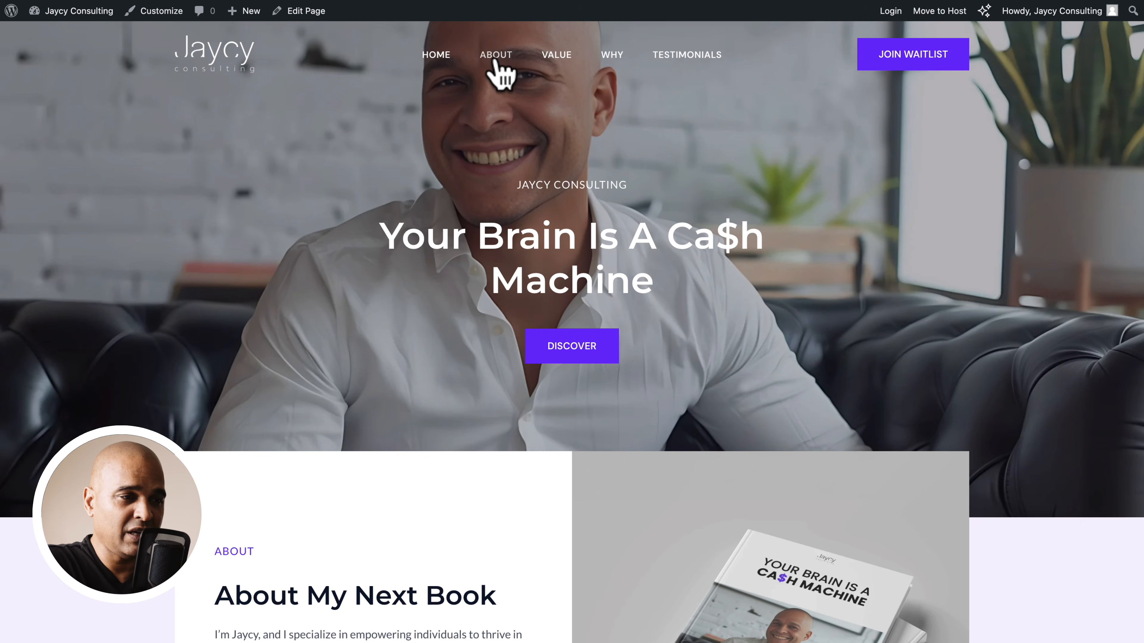
left_click(494, 59)
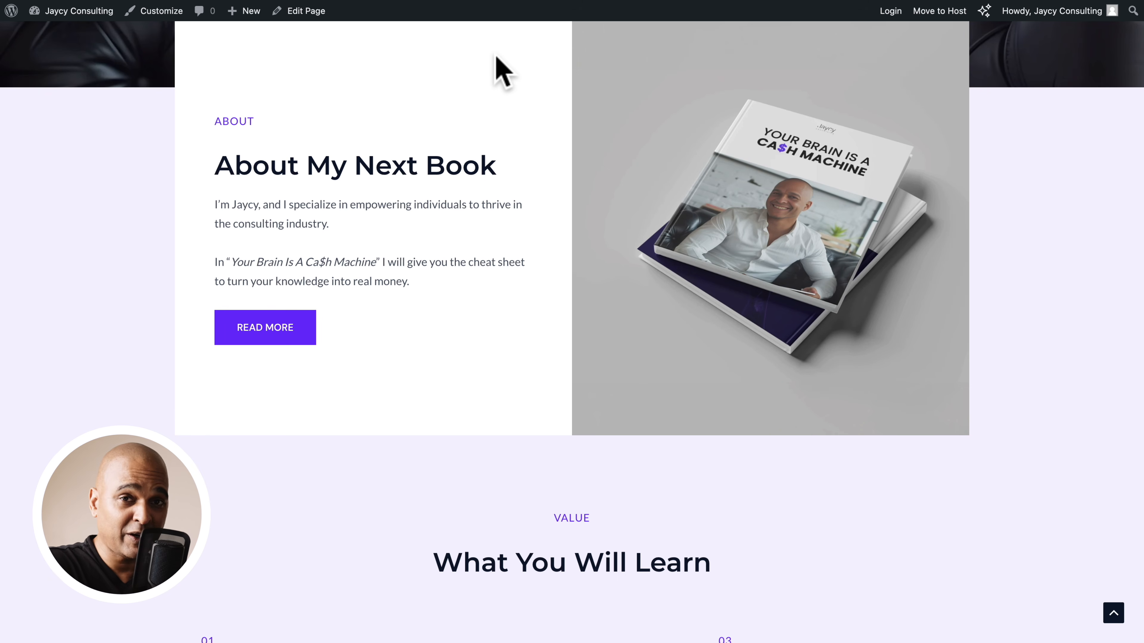
scroll(502, 72, "up", 10)
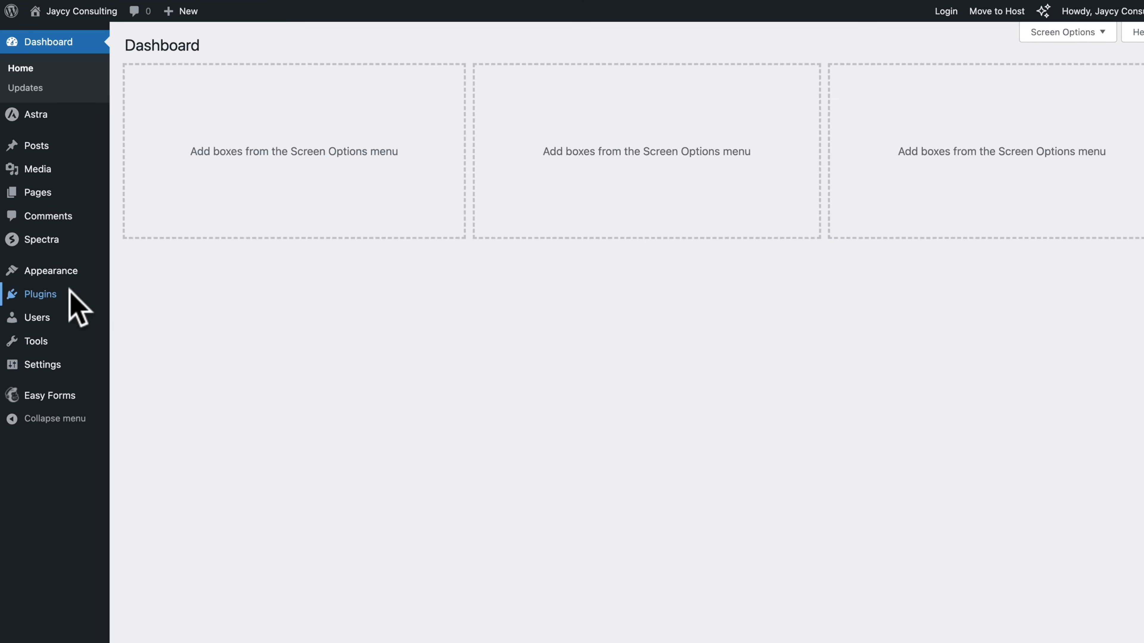
- Upload, install and activate the Astra Pro plugin from the file astra-addon-plugin-4.5.1.zip
mouse_move(64, 295)
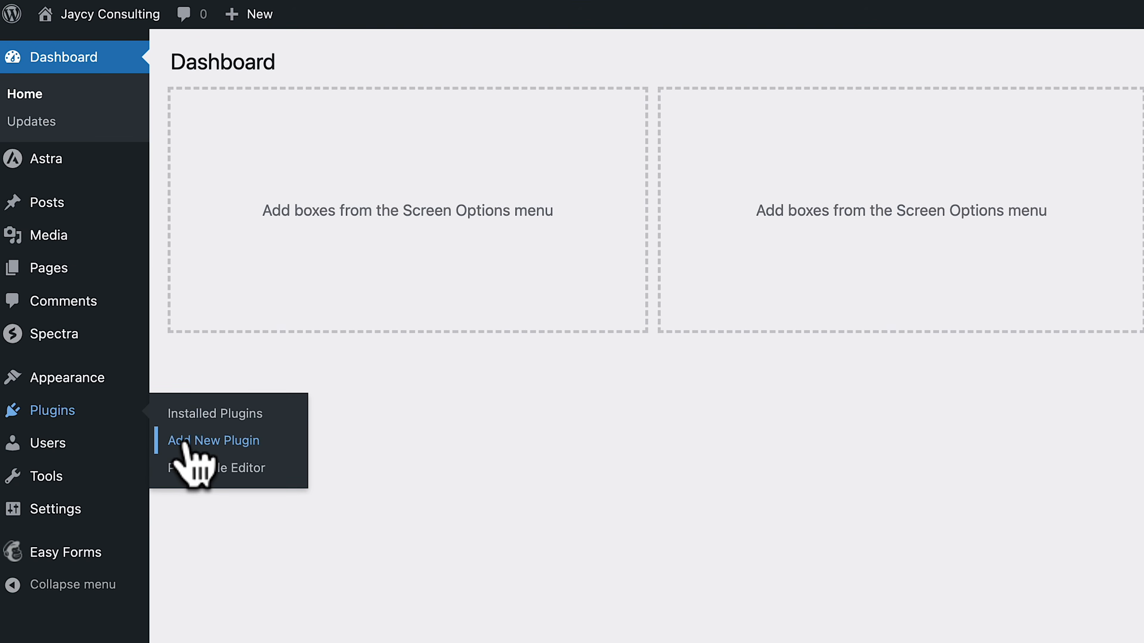
left_click(185, 443)
left_click(238, 47)
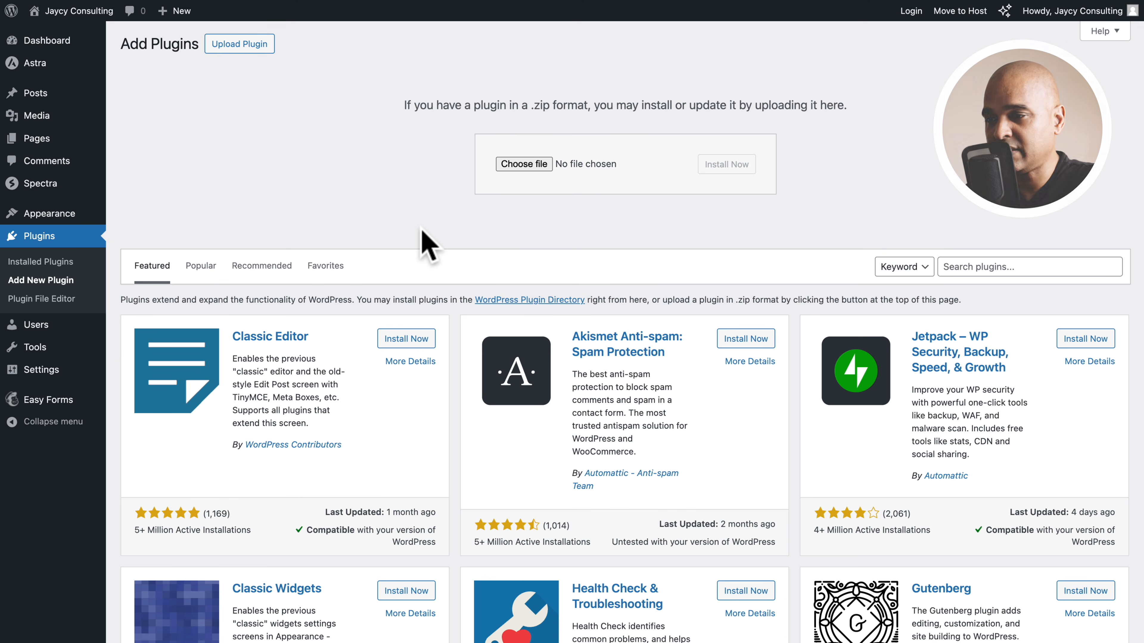
left_click(522, 164)
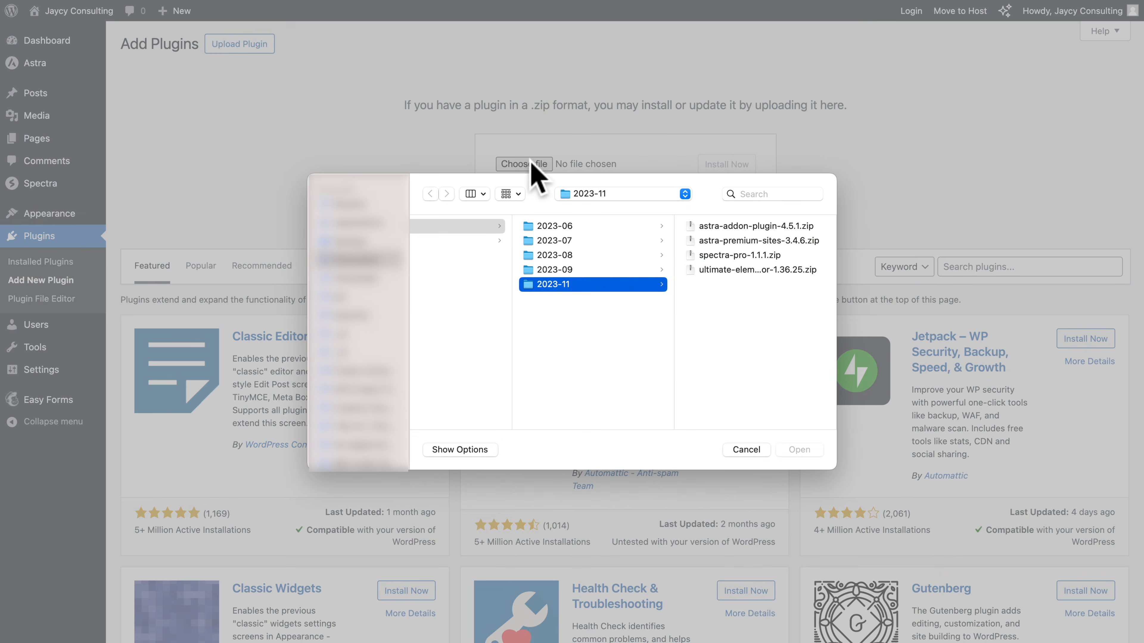
left_click(586, 226)
left_click(797, 449)
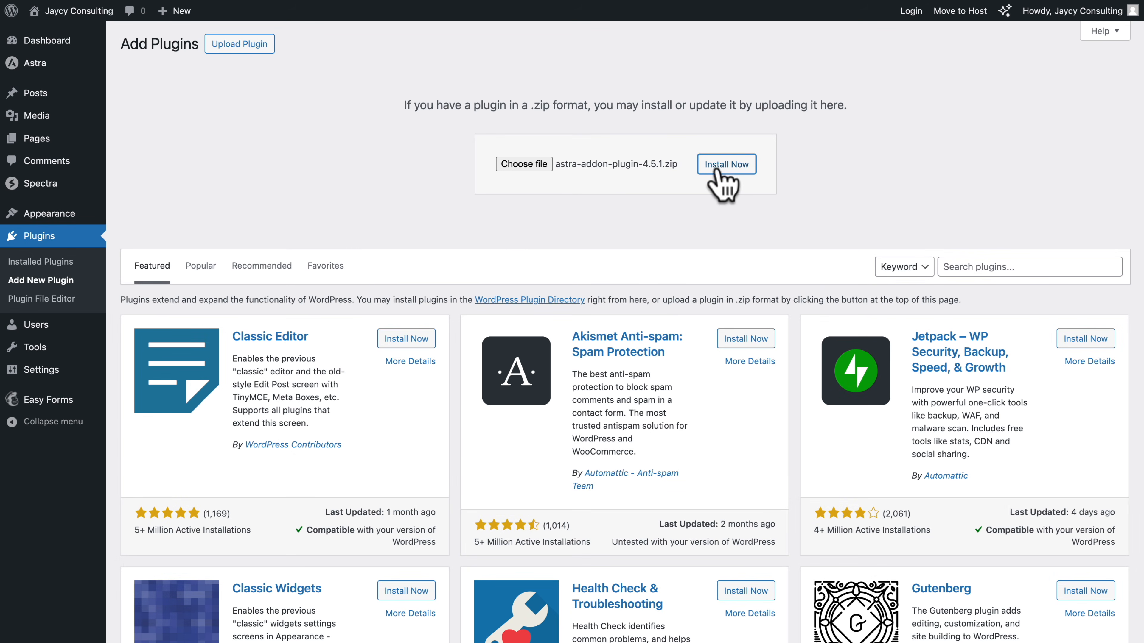
left_click(726, 165)
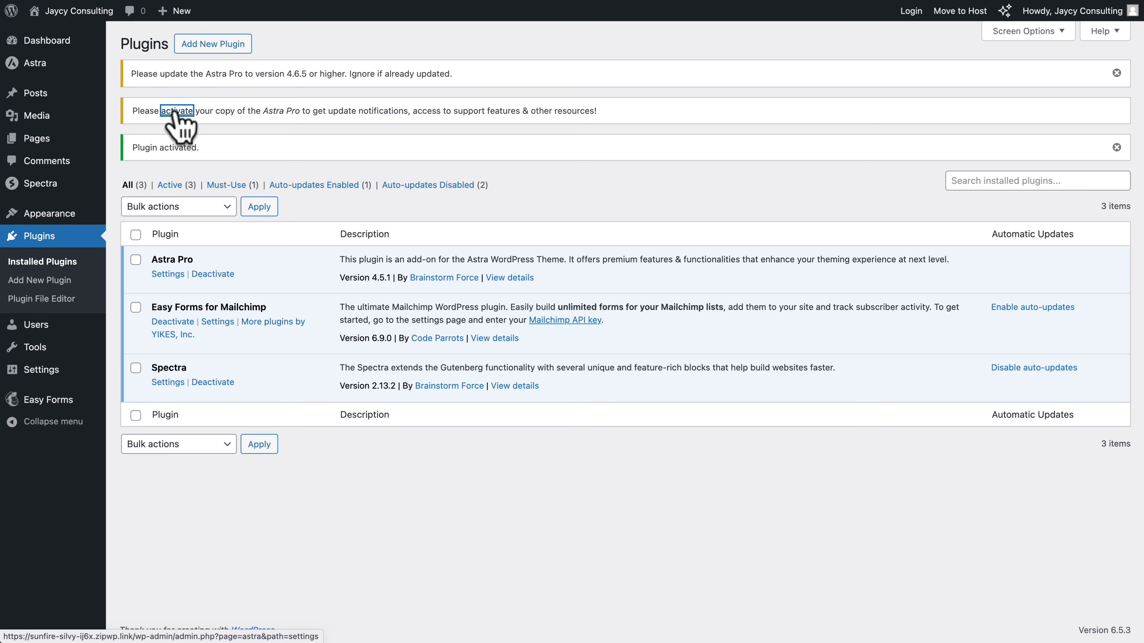
- Enter the Astra Pro license key in the Astra settings and activate the license
key("Return")
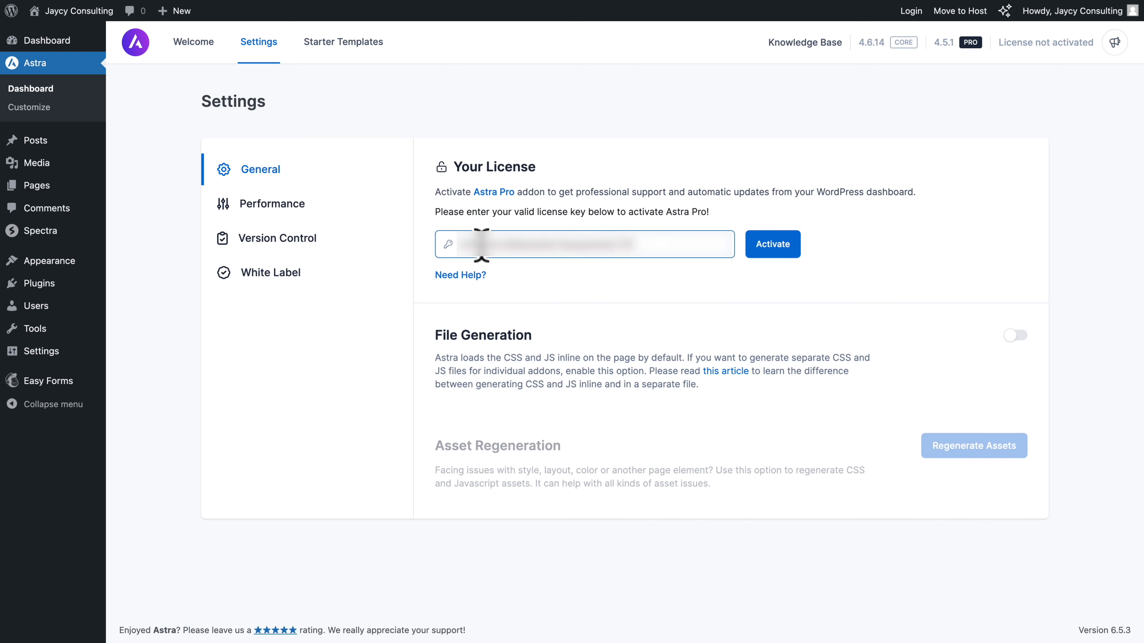
left_click(774, 252)
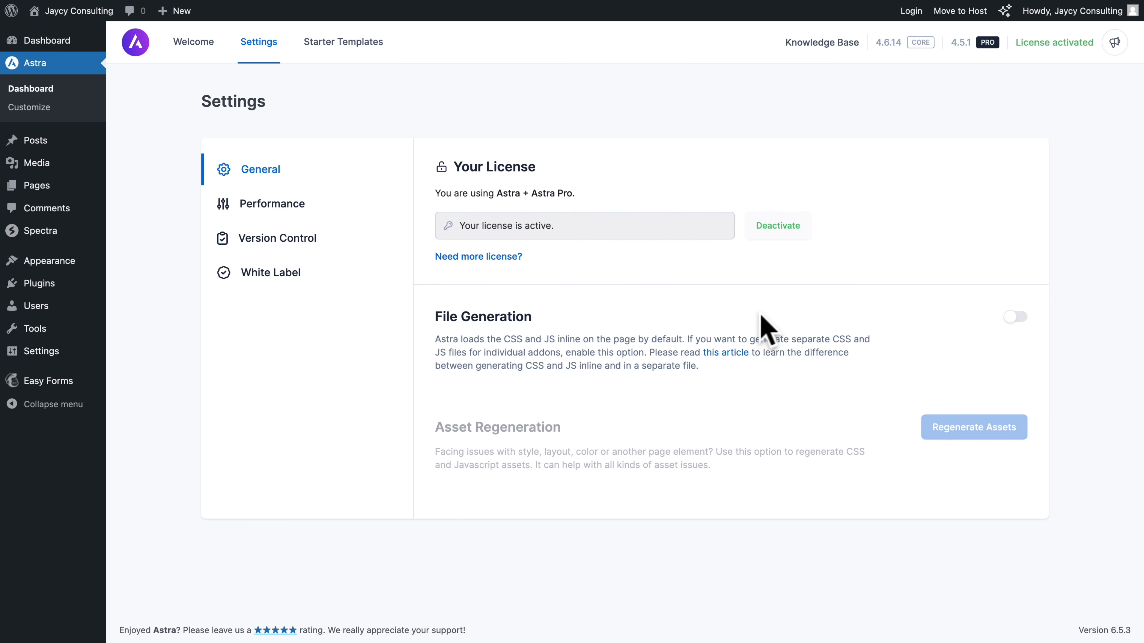
- Review the Astra Pro modules listed on Astra's welcome page
left_click(193, 43)
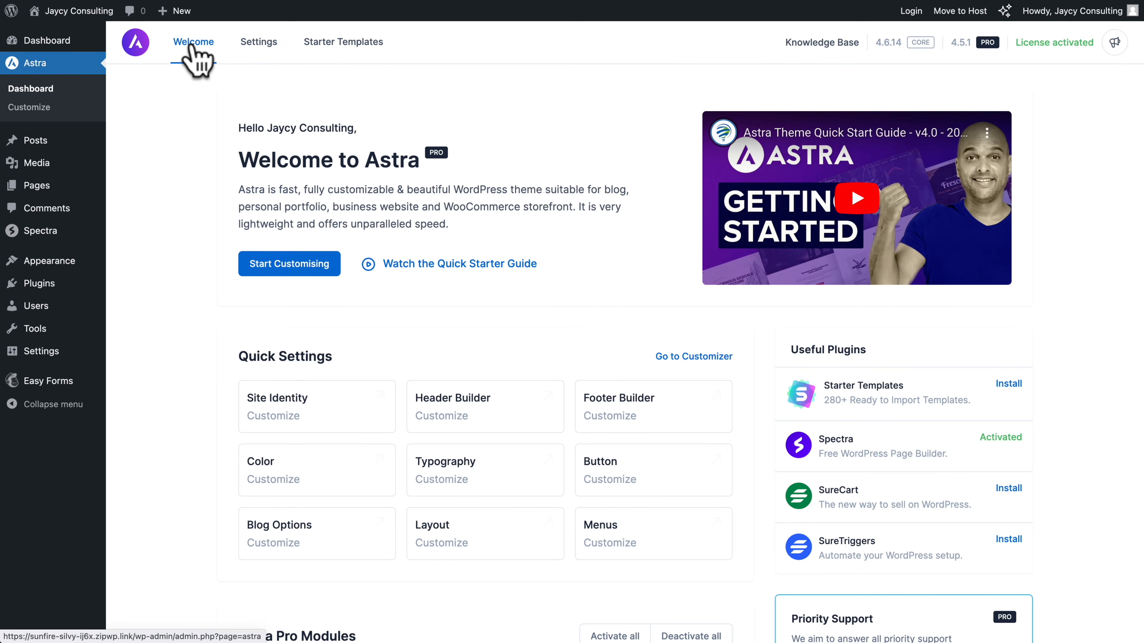
scroll(215, 390, "down", 4)
scroll(216, 360, "down", 5)
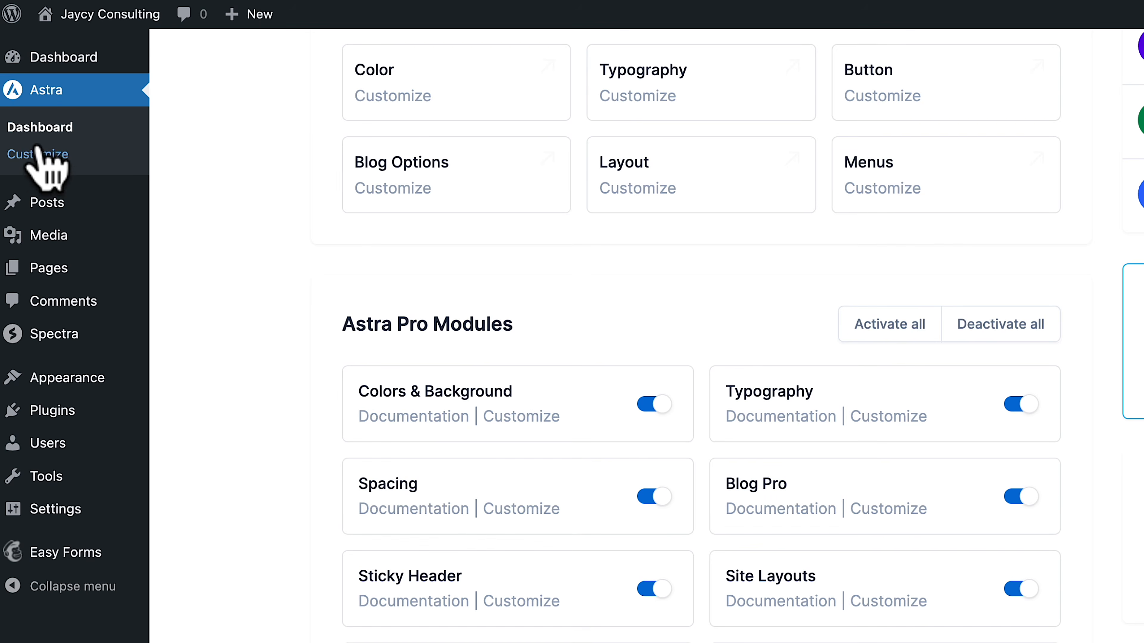
- Make the primary header sticky in the Customizer's header builder, check it in the preview, and publish the change
left_click(36, 153)
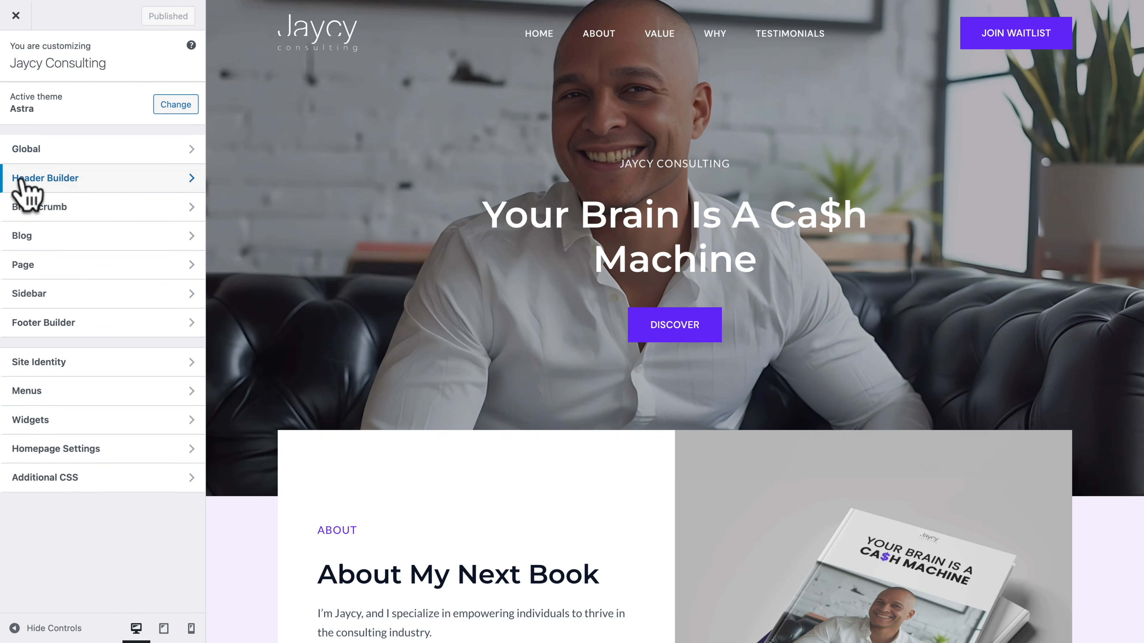
left_click(27, 181)
left_click(32, 504)
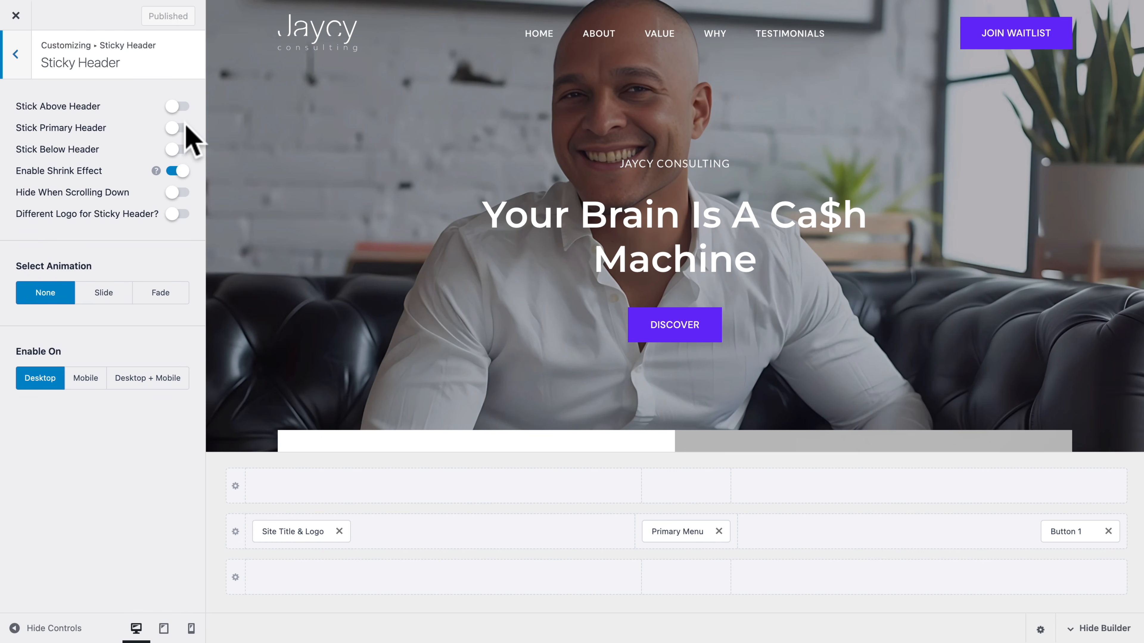
left_click(182, 129)
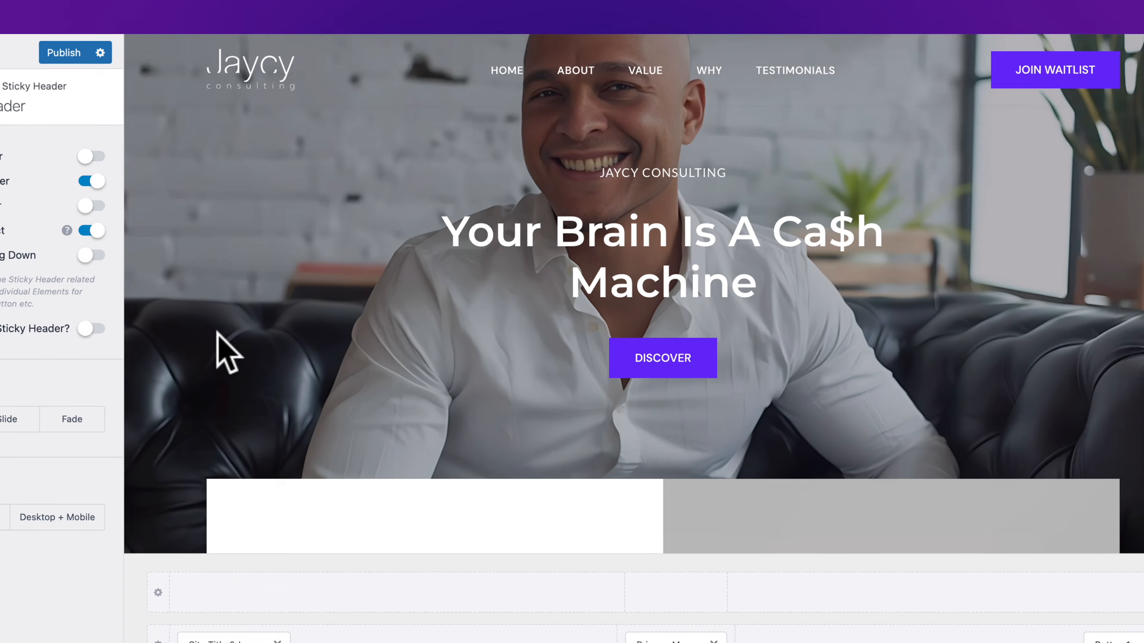
scroll(297, 270, "down", 5)
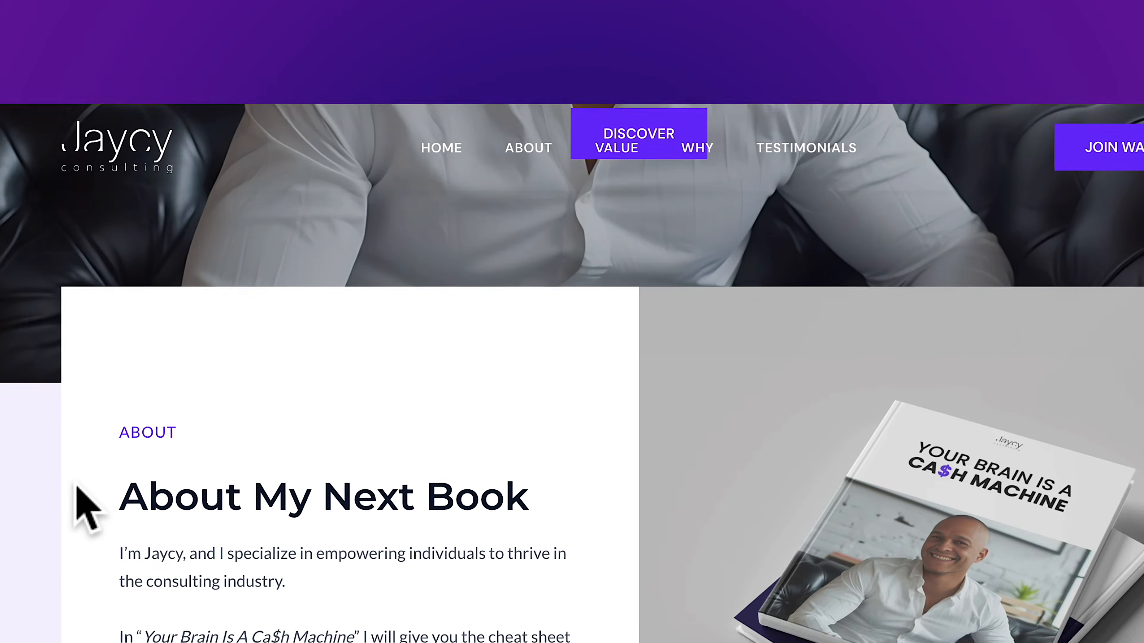
scroll(78, 497, "down", 2)
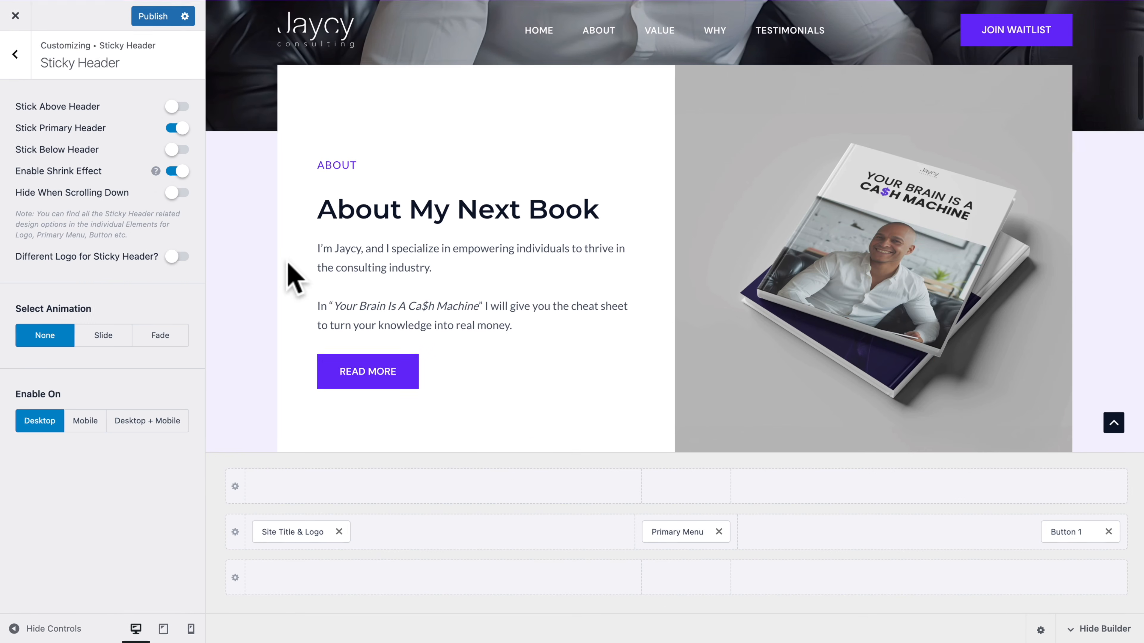
left_click(155, 19)
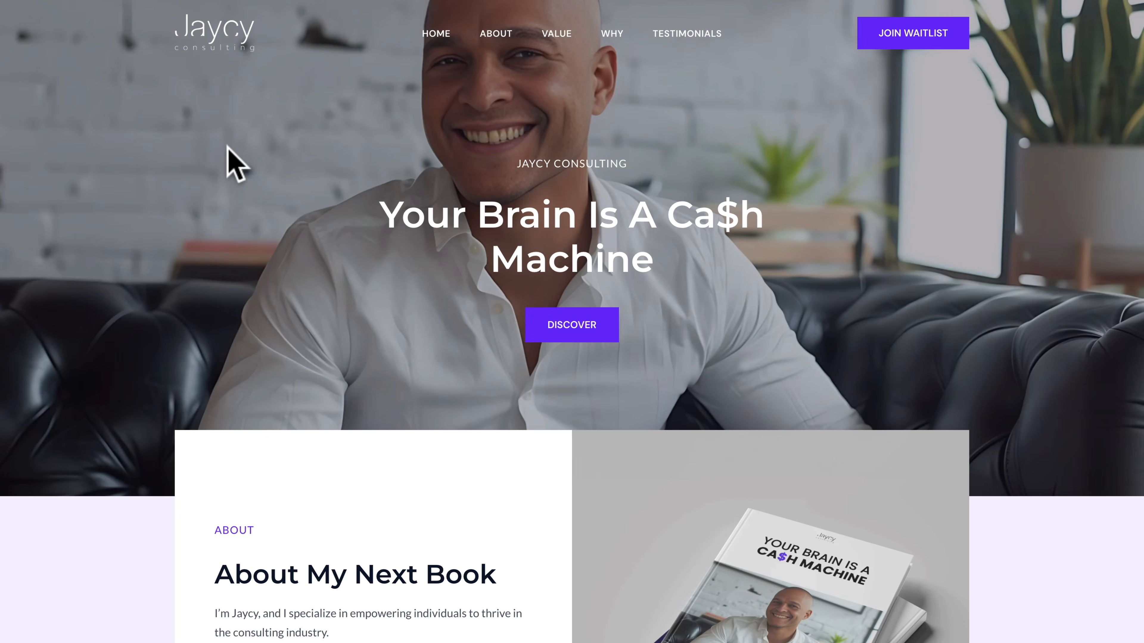
- Test the sticky header on the live page by scrolling and following the About and Why anchor links
scroll(227, 148, "down", 10)
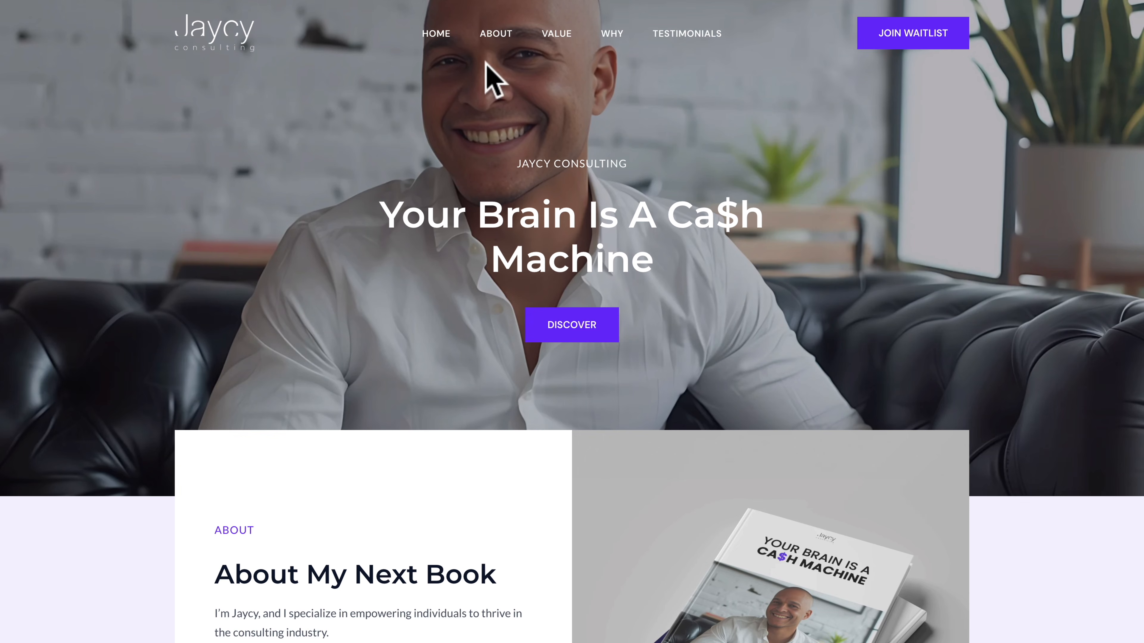
left_click(493, 40)
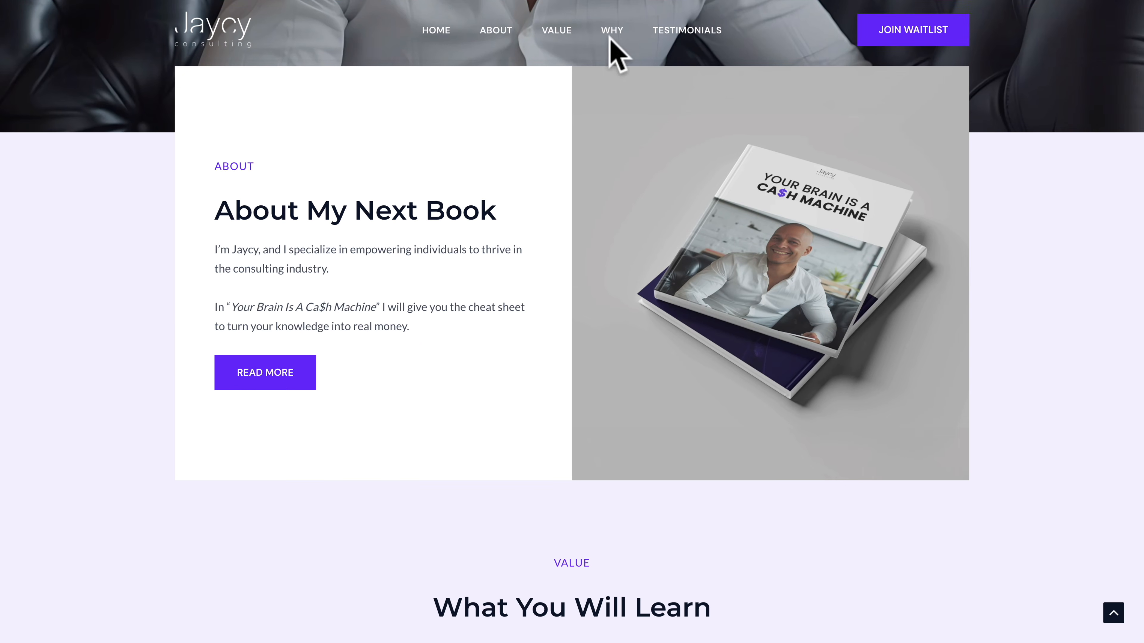
left_click(616, 35)
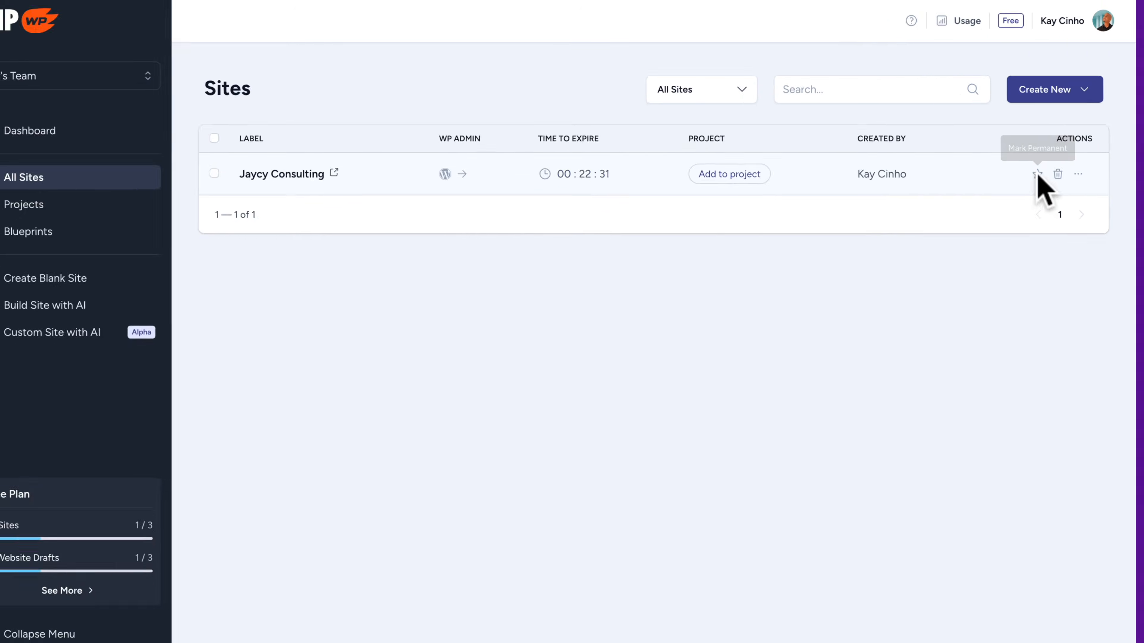
- Review the finished page from the hero section down to the "Unlock Your Consulting Success Today" section
left_click(840, 233)
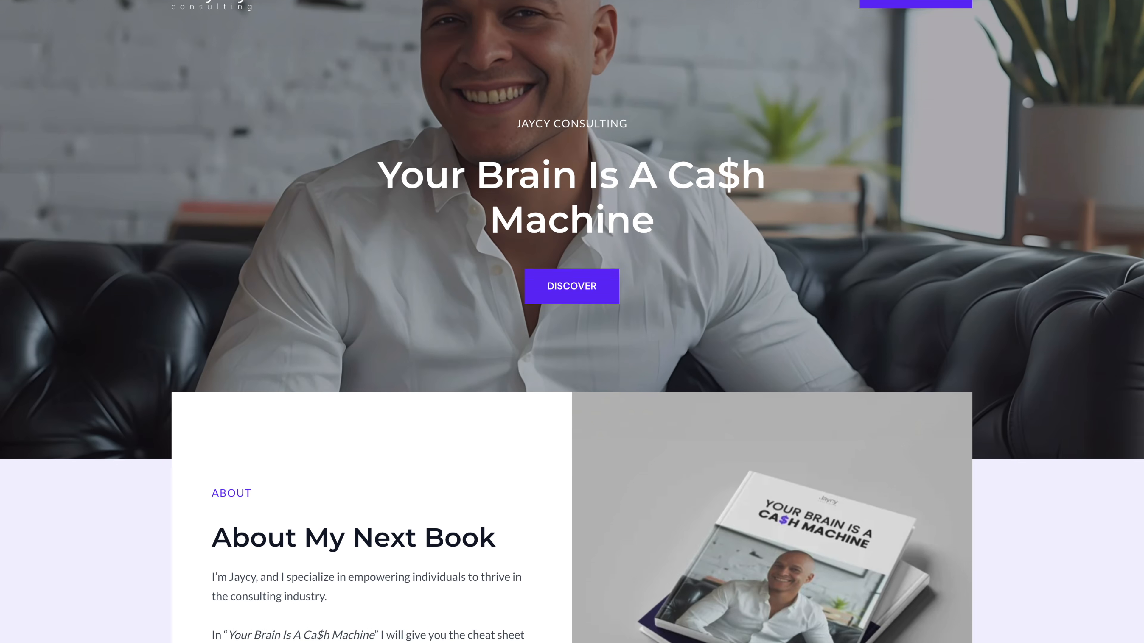
scroll(572, 321, "down", 10)
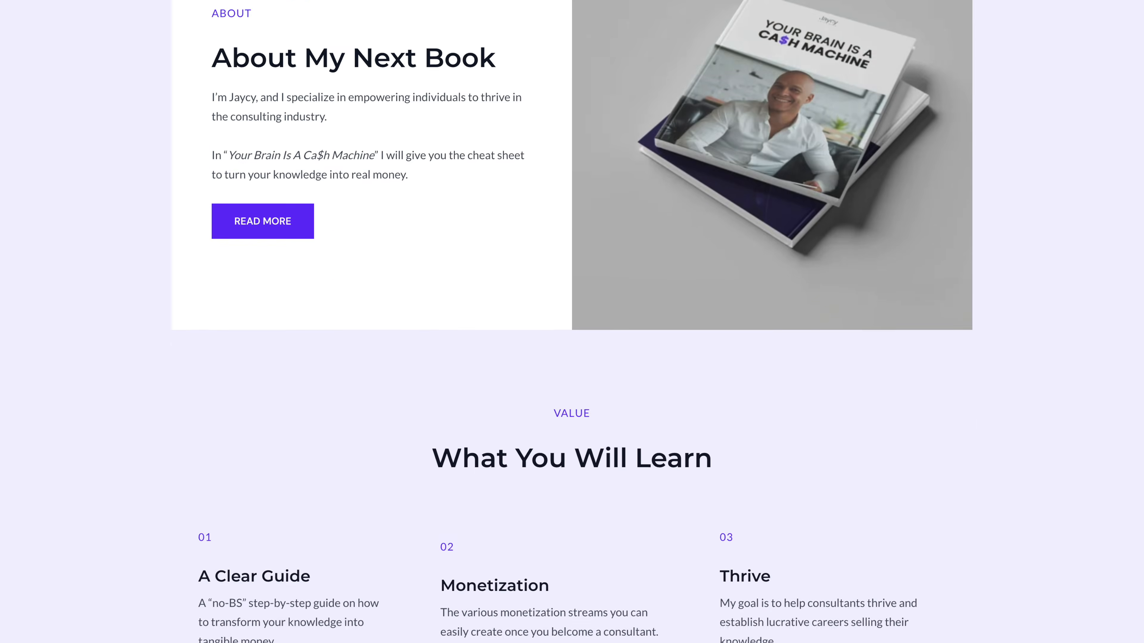
scroll(571, 321, "down", 10)
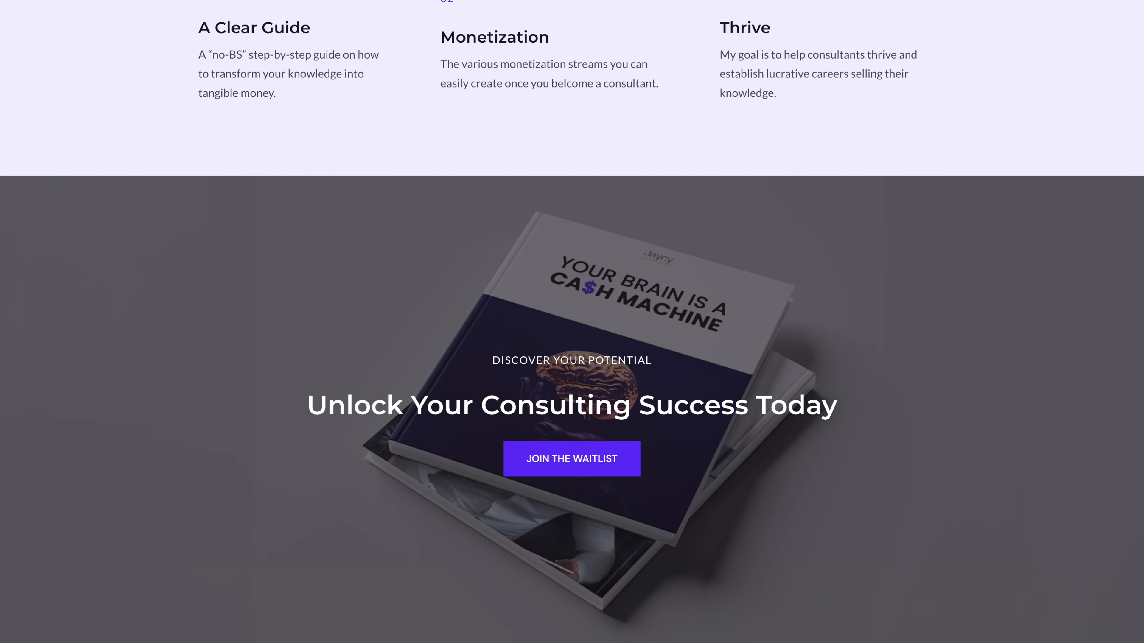